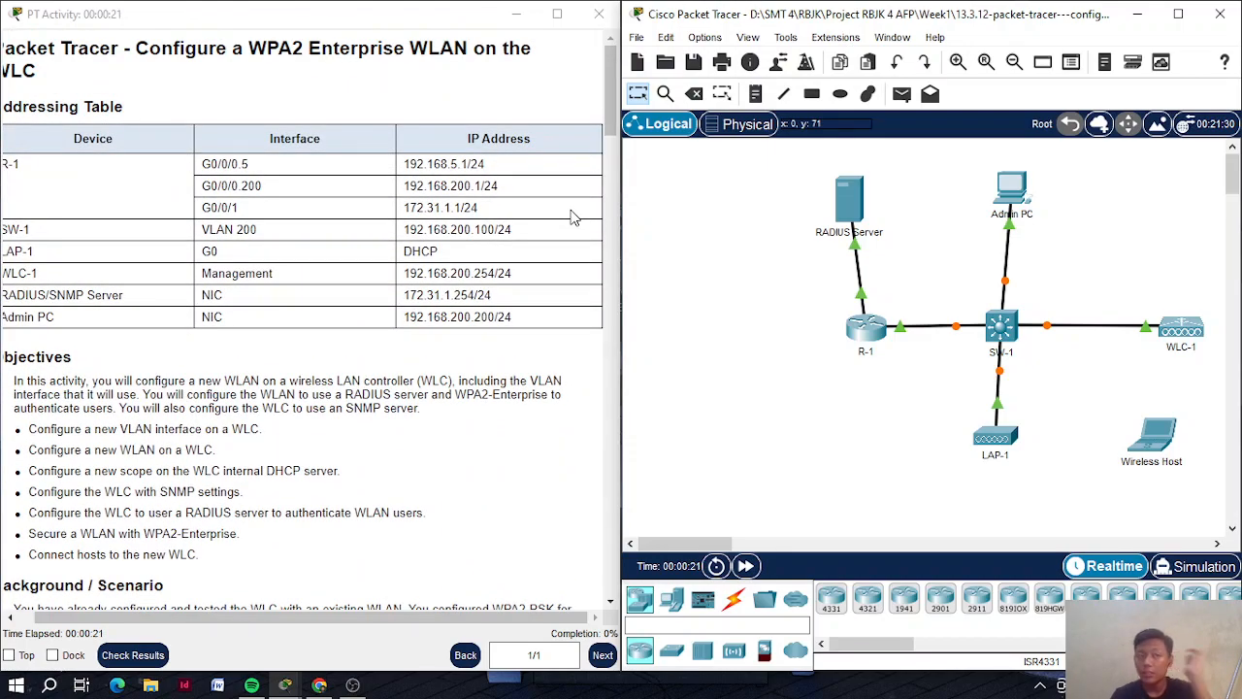
Review the activity instructions, then bring up the Admin PC's web browser beside them
scroll(573, 218, "left", 1)
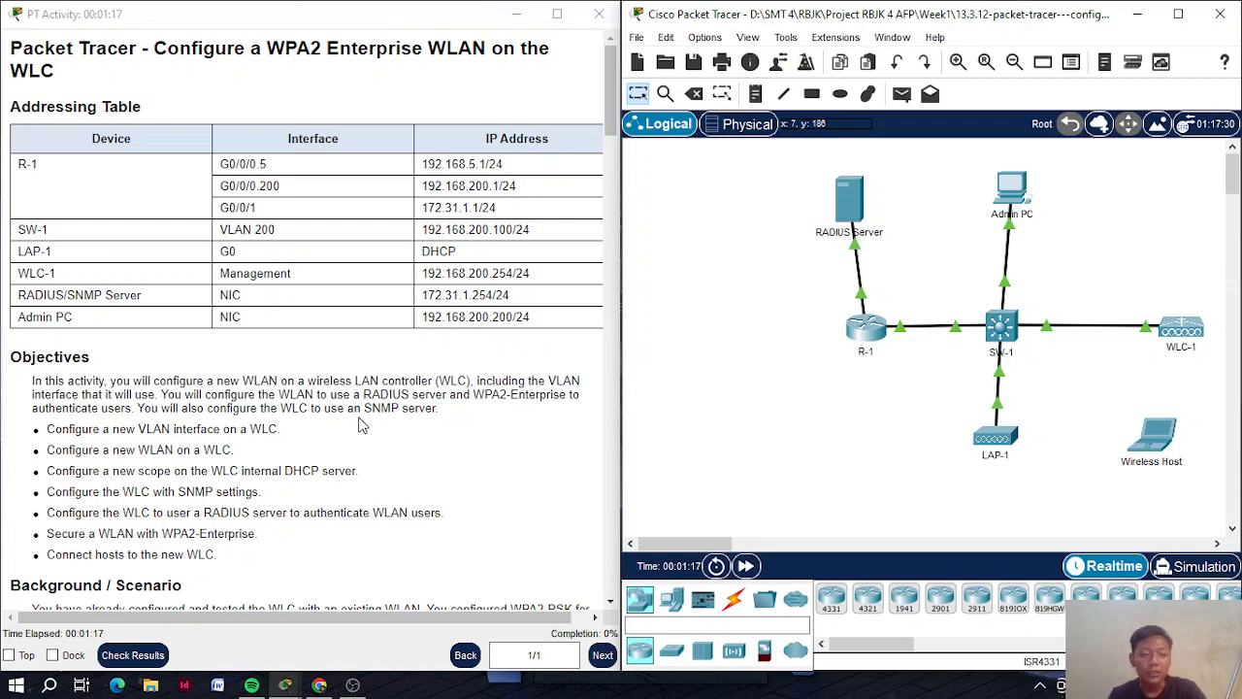
scroll(258, 446, "down", 3)
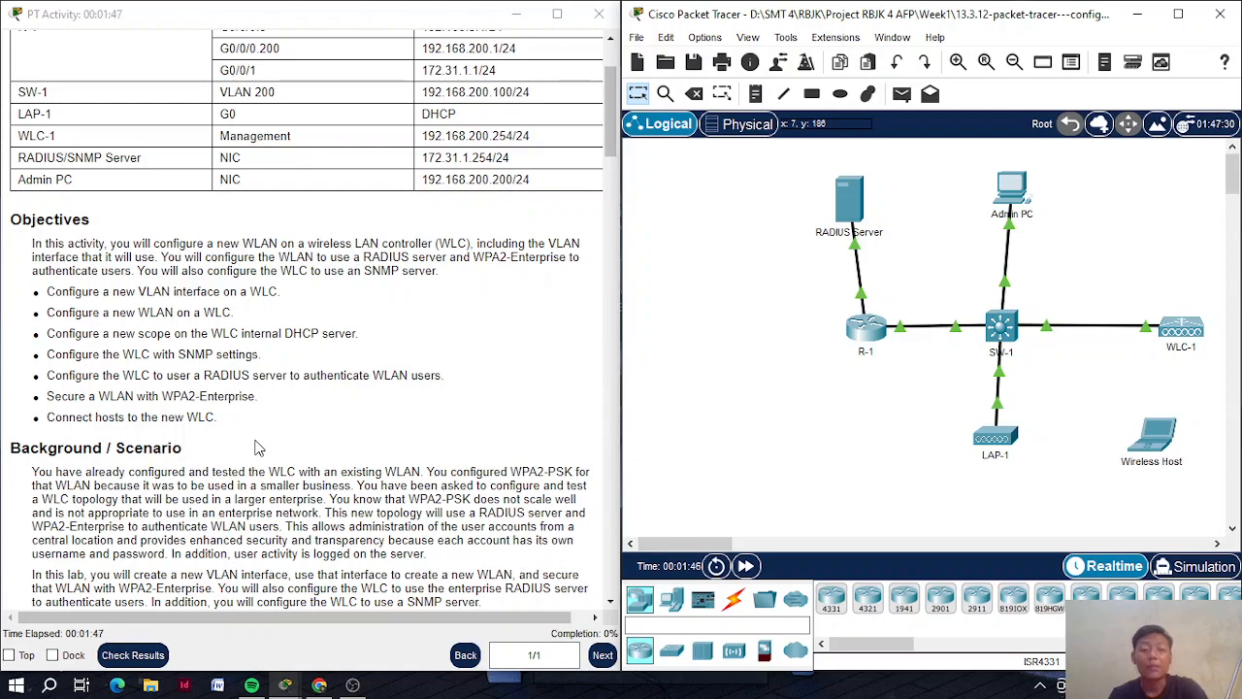
scroll(257, 446, "down", 5)
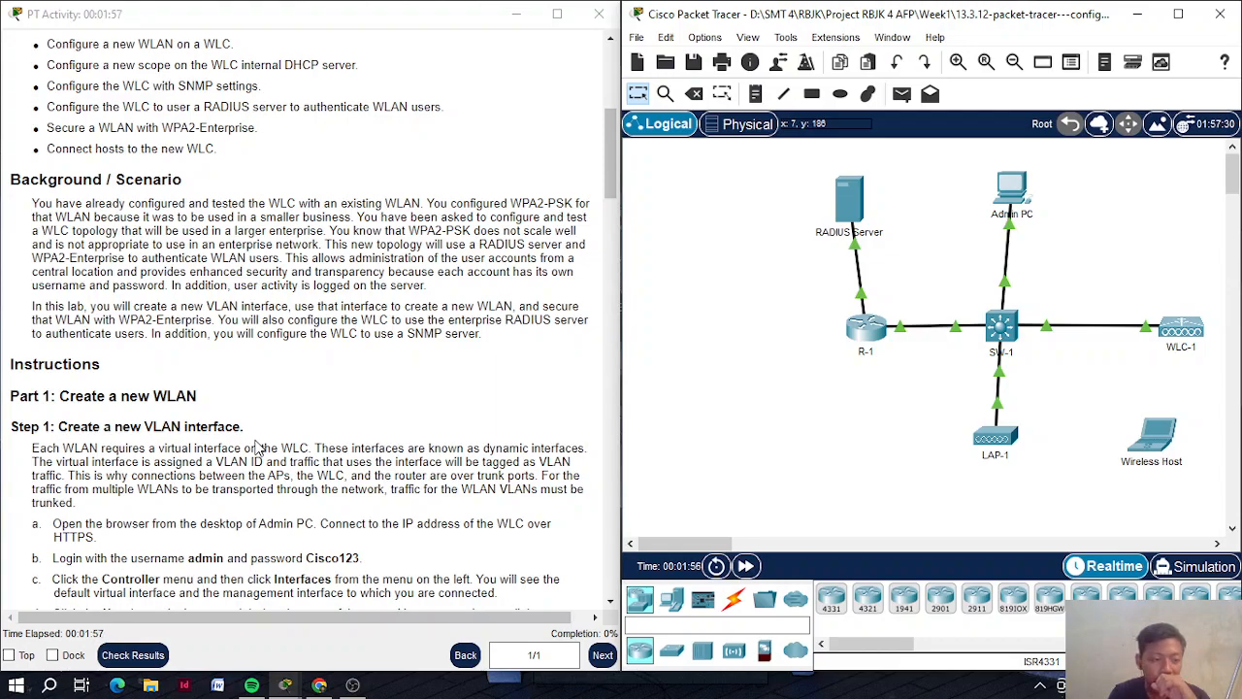
scroll(257, 447, "down", 1)
scroll(257, 447, "down", 1)
scroll(259, 447, "down", 3)
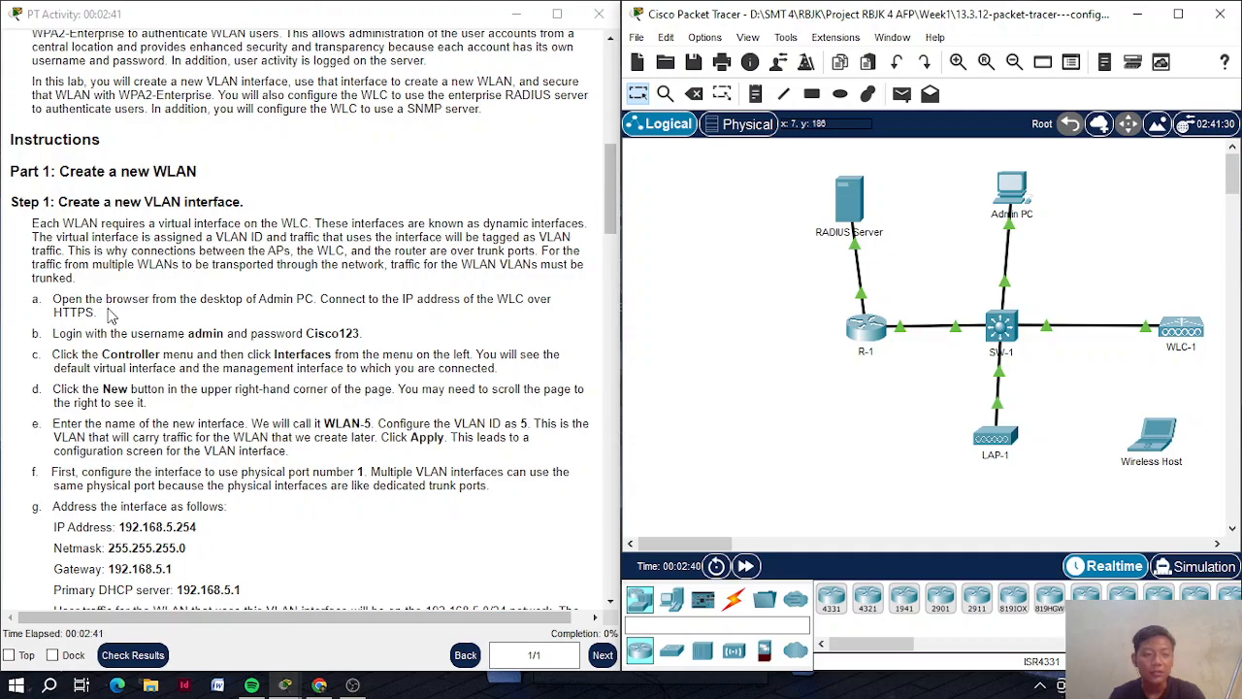
left_click(110, 315)
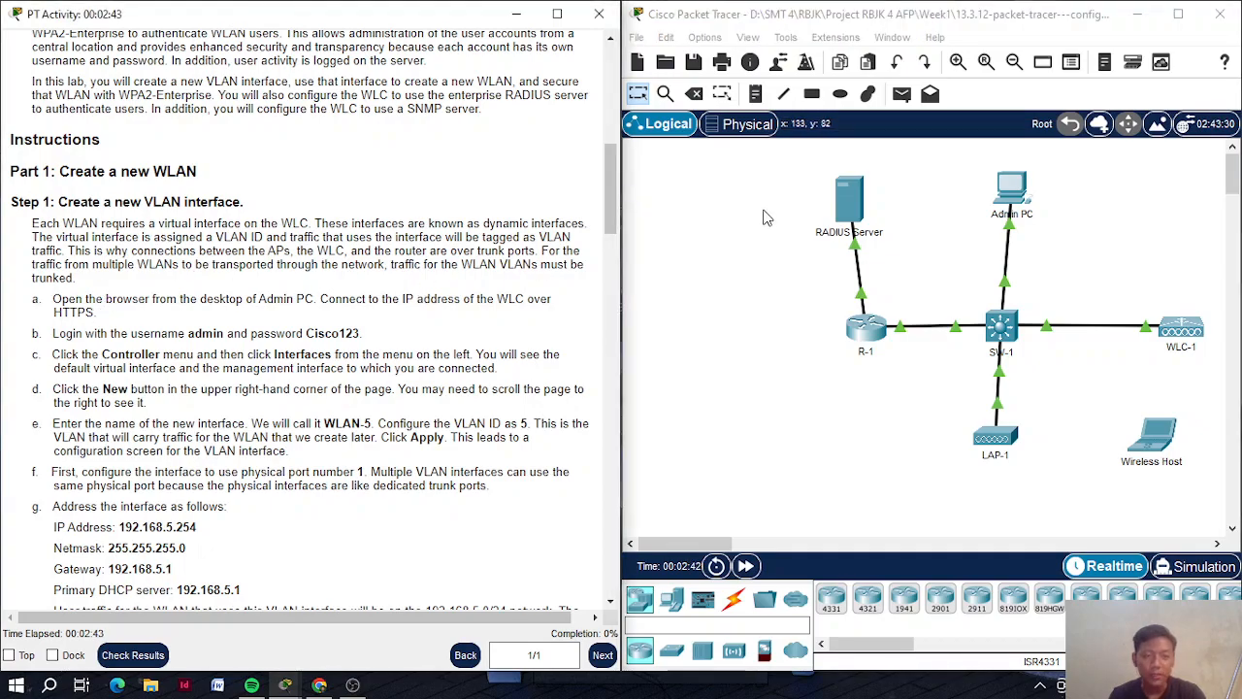
left_click(1008, 193)
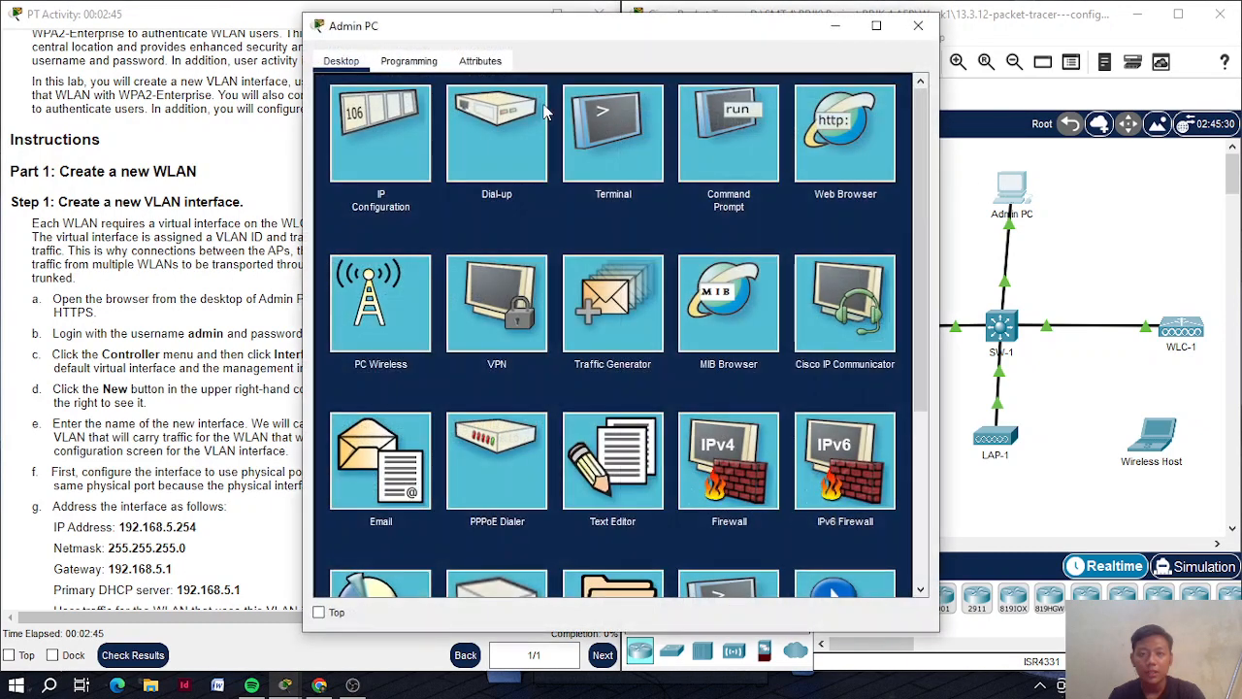
left_click(860, 150)
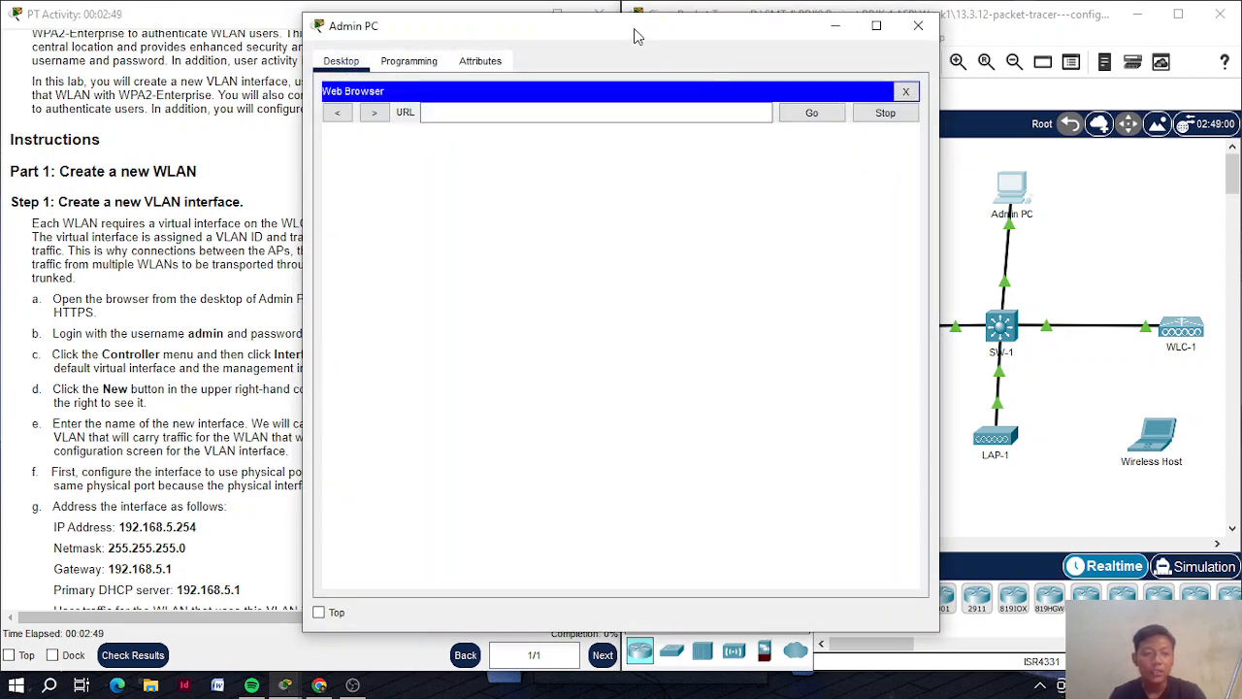
left_click_drag(636, 36, 911, 32)
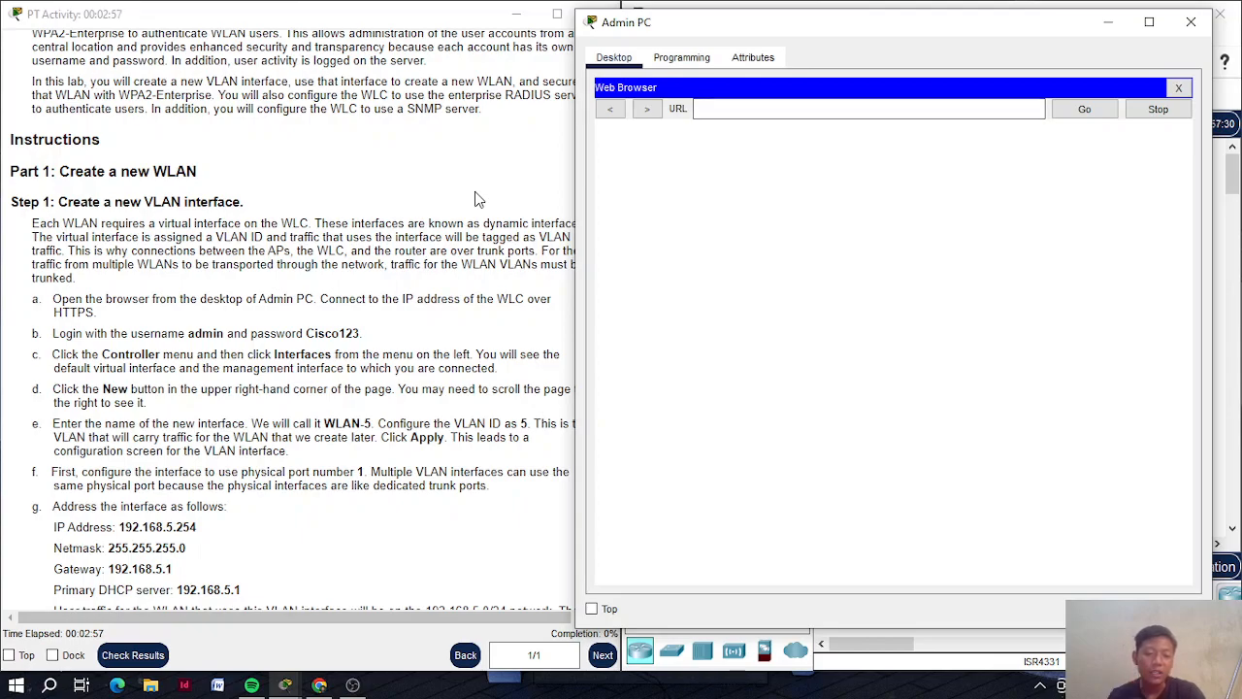
Load the WLC-1 management address 192.168.200.254 in the Admin PC browser
scroll(478, 198, "up", 2)
scroll(478, 198, "up", 4)
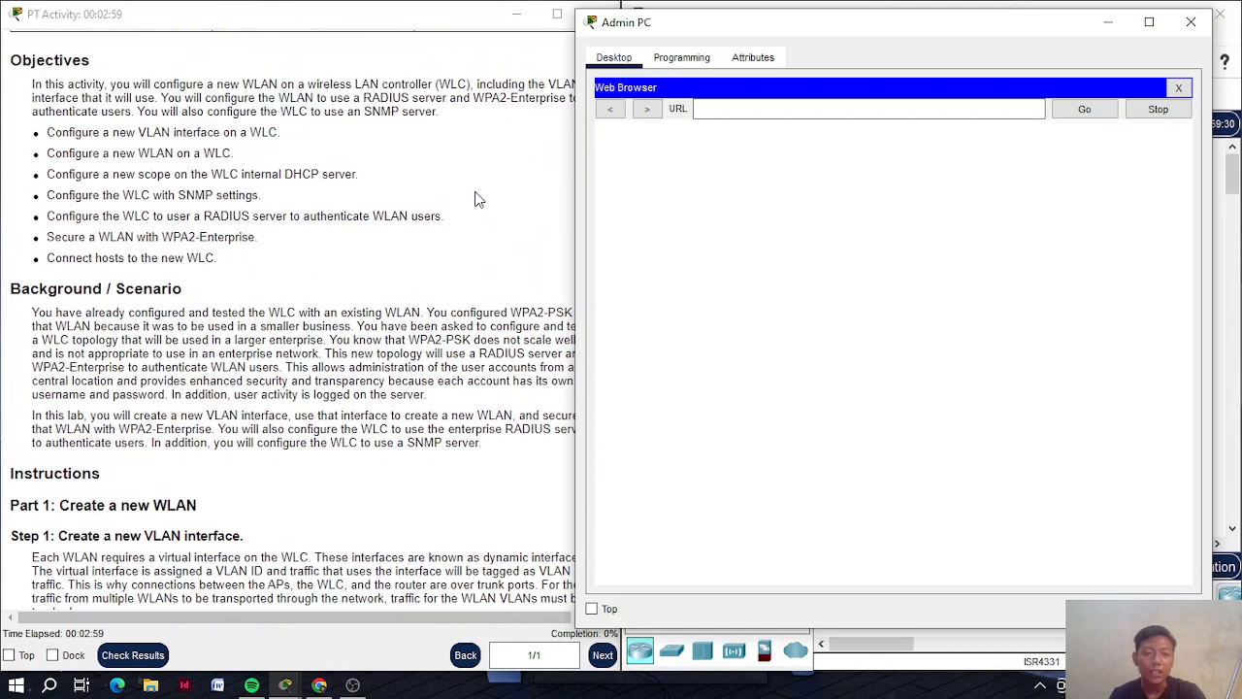
scroll(478, 198, "up", 1)
left_click(724, 110)
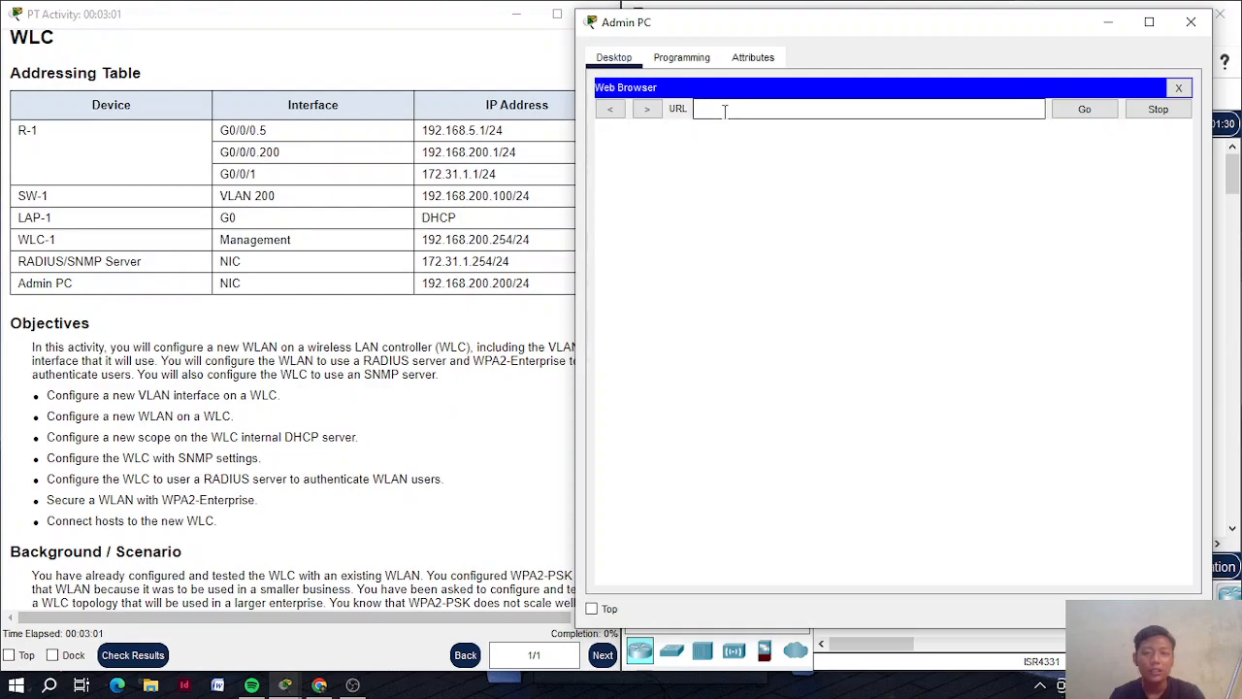
type("192.168")
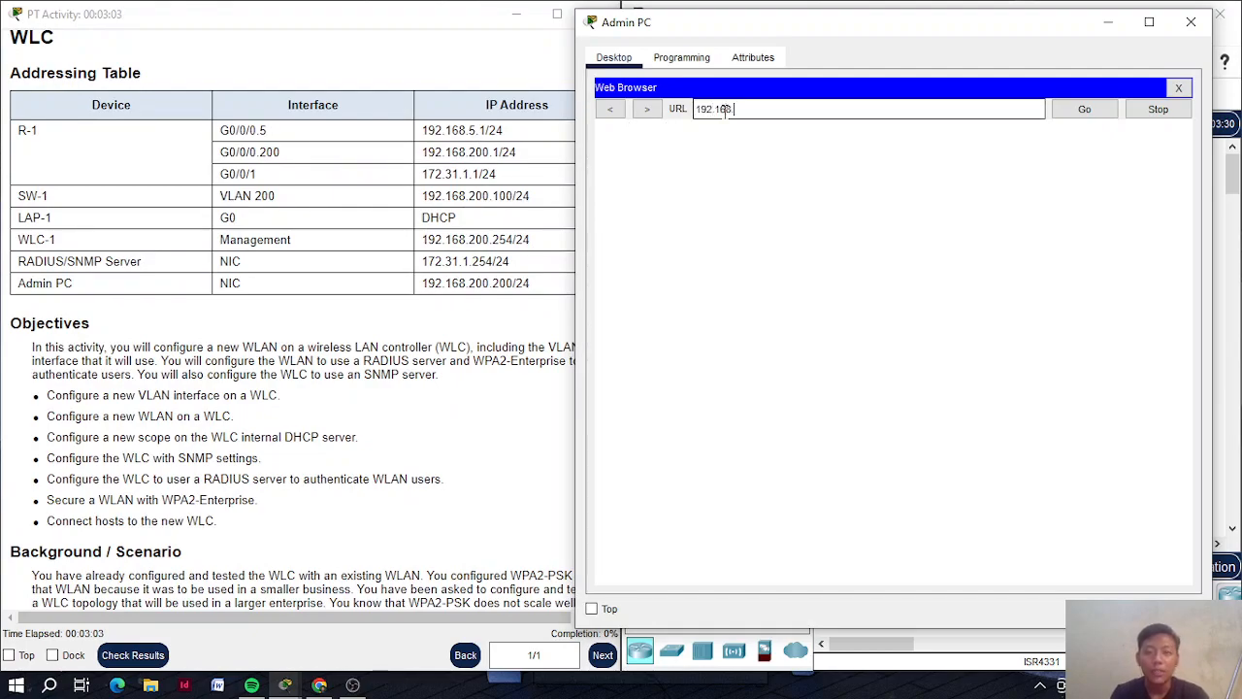
type(".200.254")
key("Return")
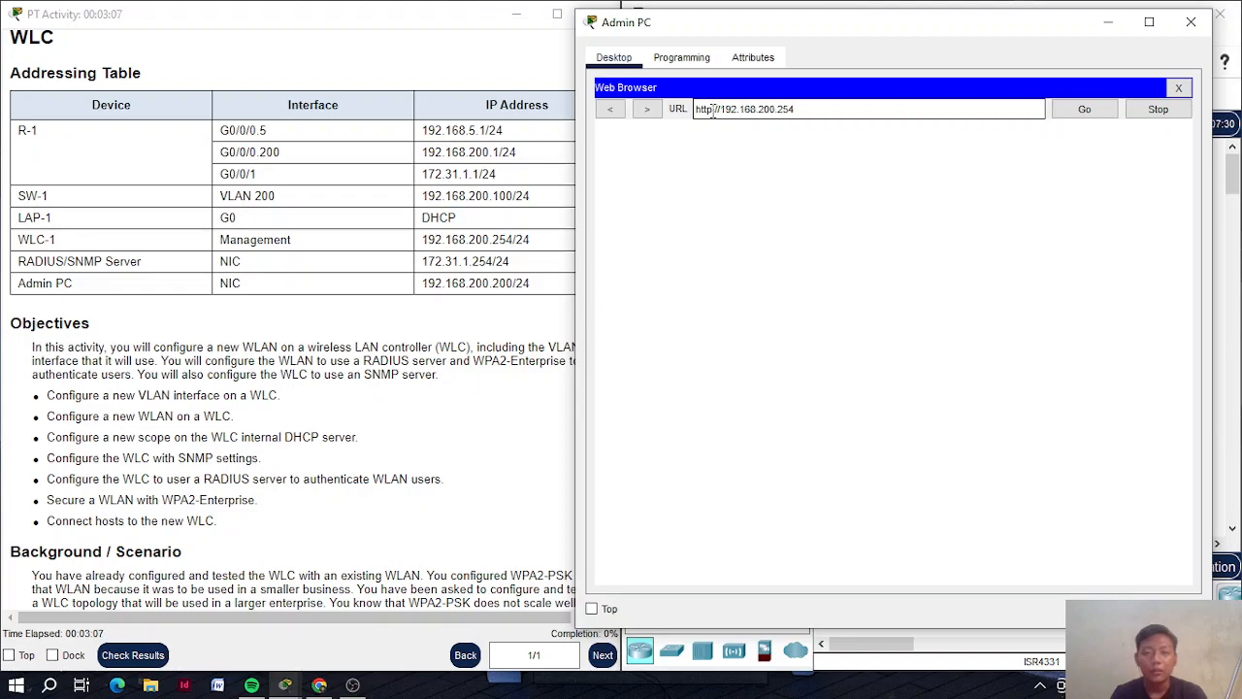
left_click(711, 109)
type("s")
key("Return")
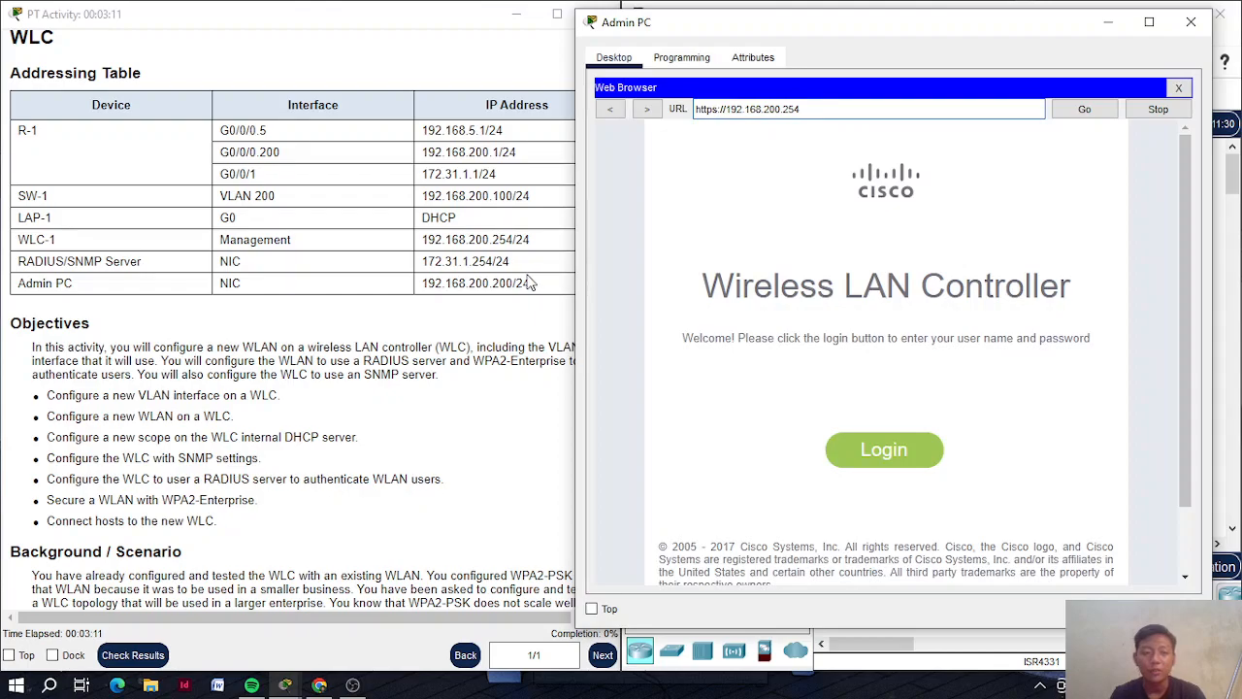
scroll(529, 283, "down", 15)
scroll(529, 284, "up", 3)
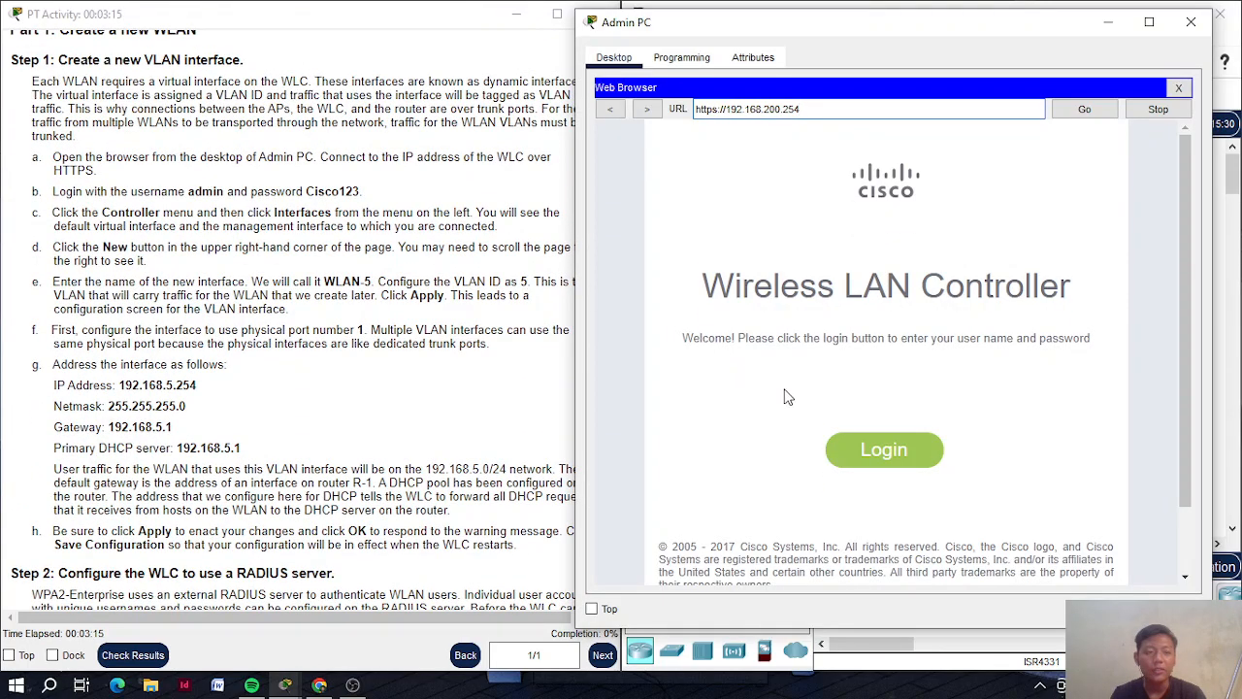
Attempt to log in as admin, then dismiss the authentication error
left_click(883, 456)
type("admin")
key("Tab")
type("admin")
key("Return")
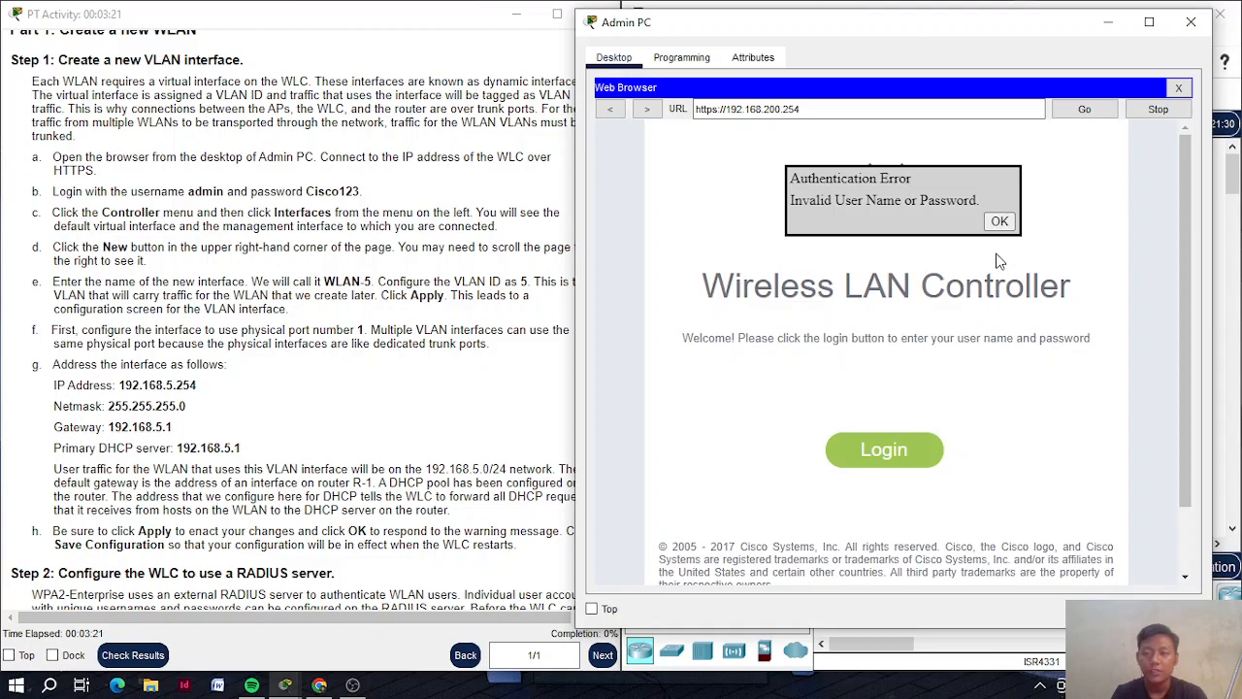
left_click(993, 223)
Log in again as admin with the correct controller password
left_click(876, 449)
type("admin")
key("Tab")
type("Cisco123")
key("Return")
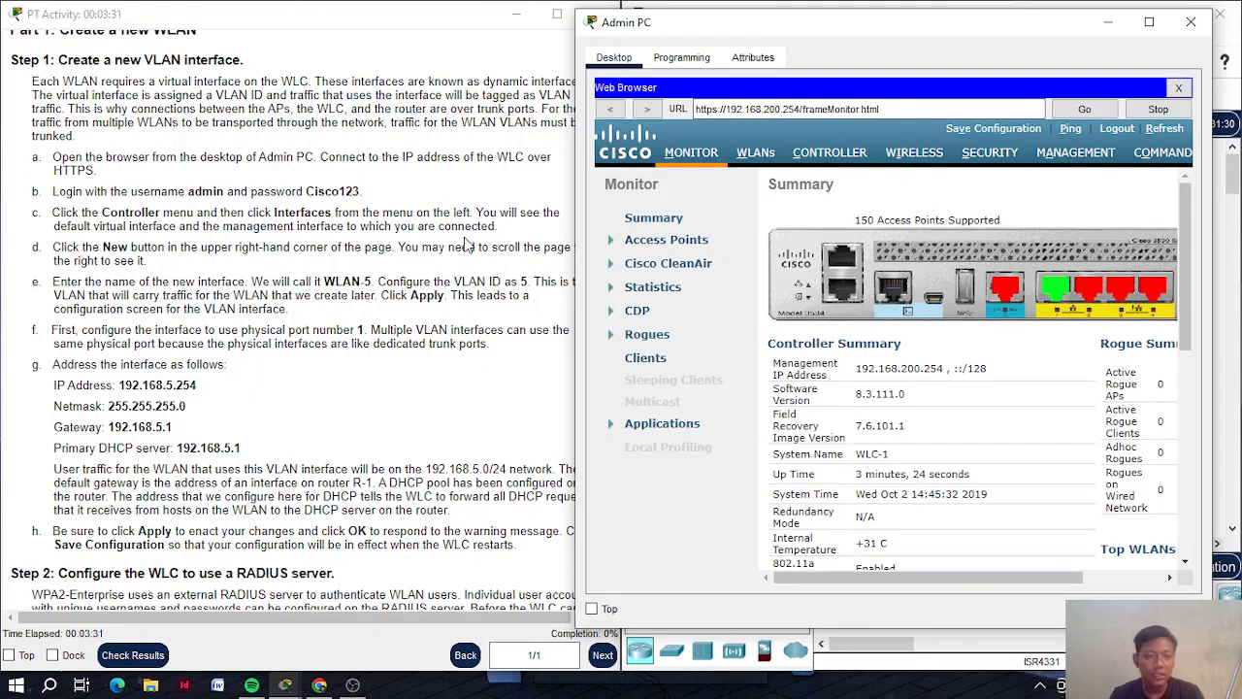
Review the management and virtual entries under Controller > Interfaces, then choose New
left_click(828, 155)
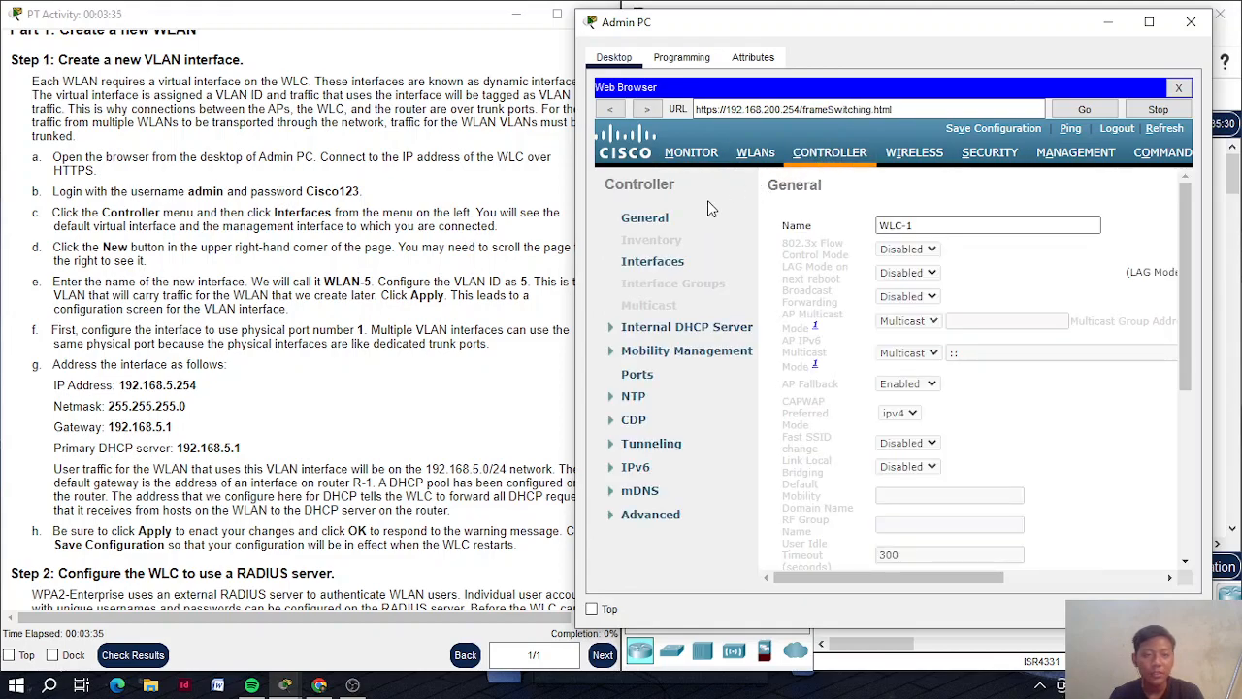
left_click(644, 272)
left_click(645, 274)
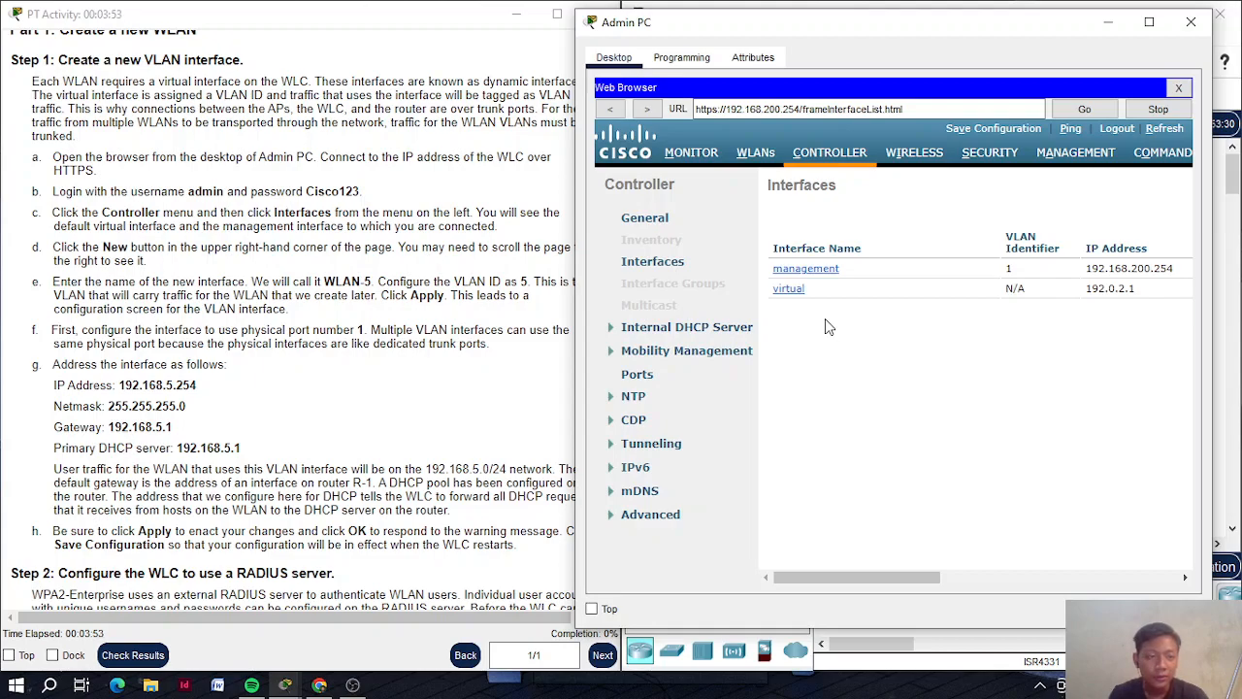
scroll(871, 386, "right", 3)
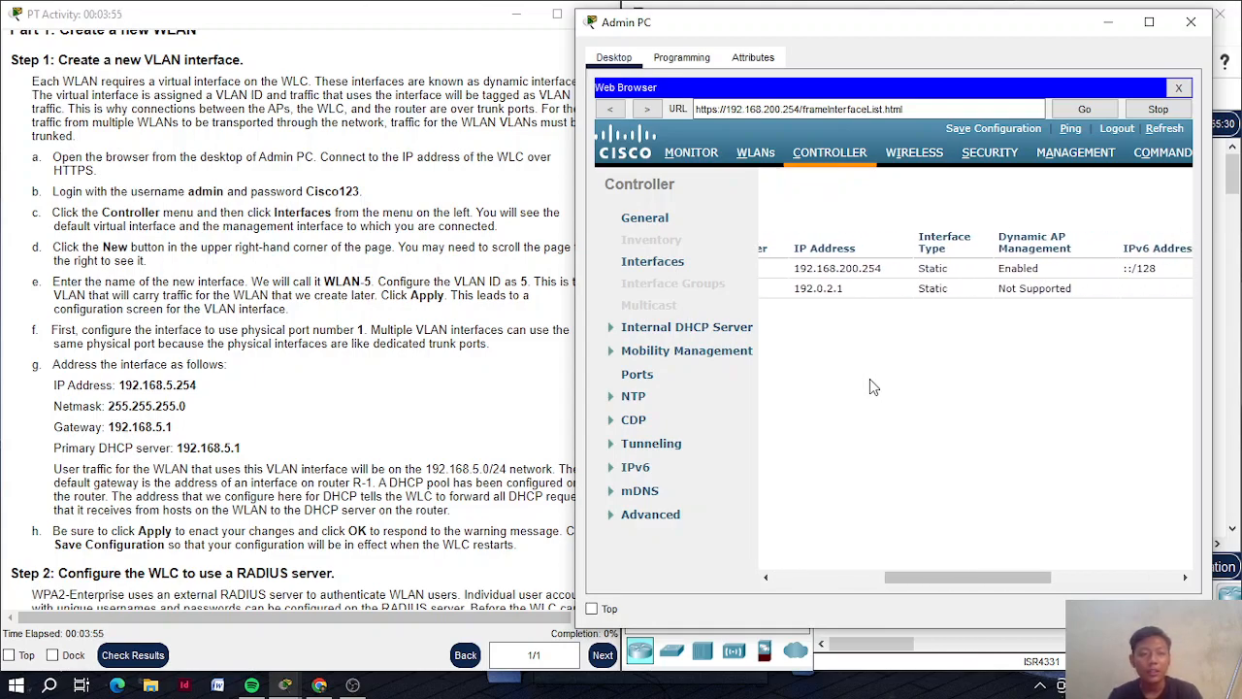
scroll(869, 386, "right", 4)
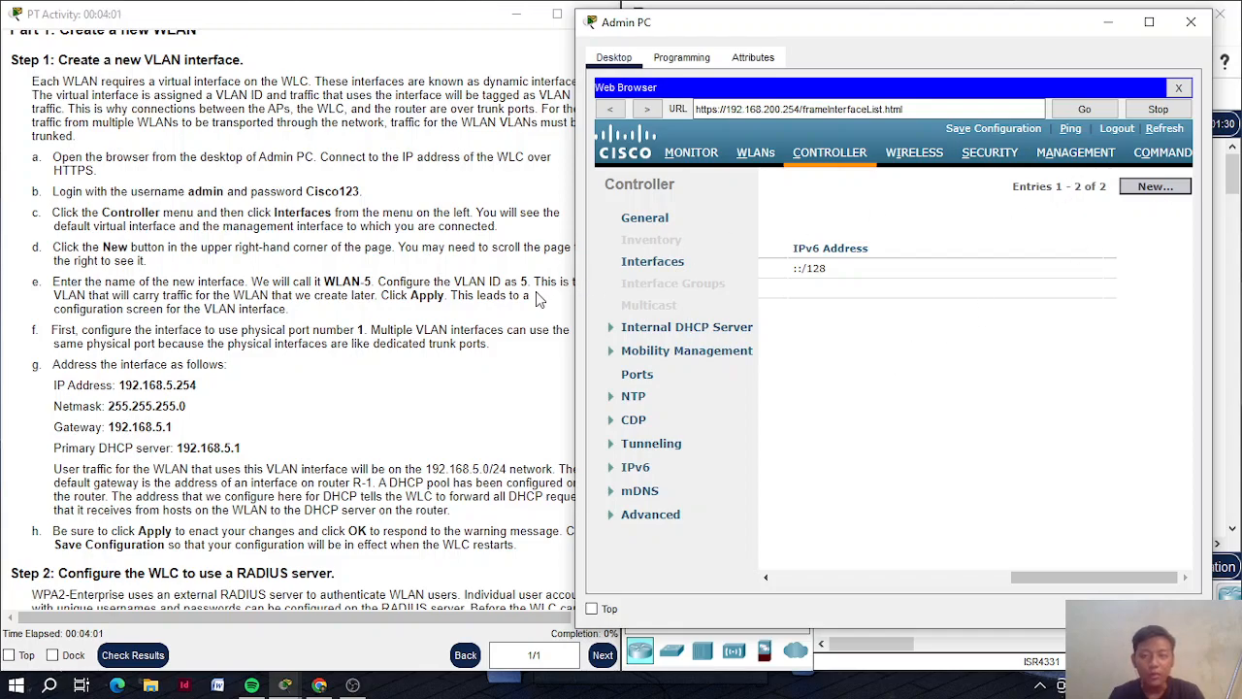
scroll(913, 272, "left", 5)
scroll(912, 272, "right", 5)
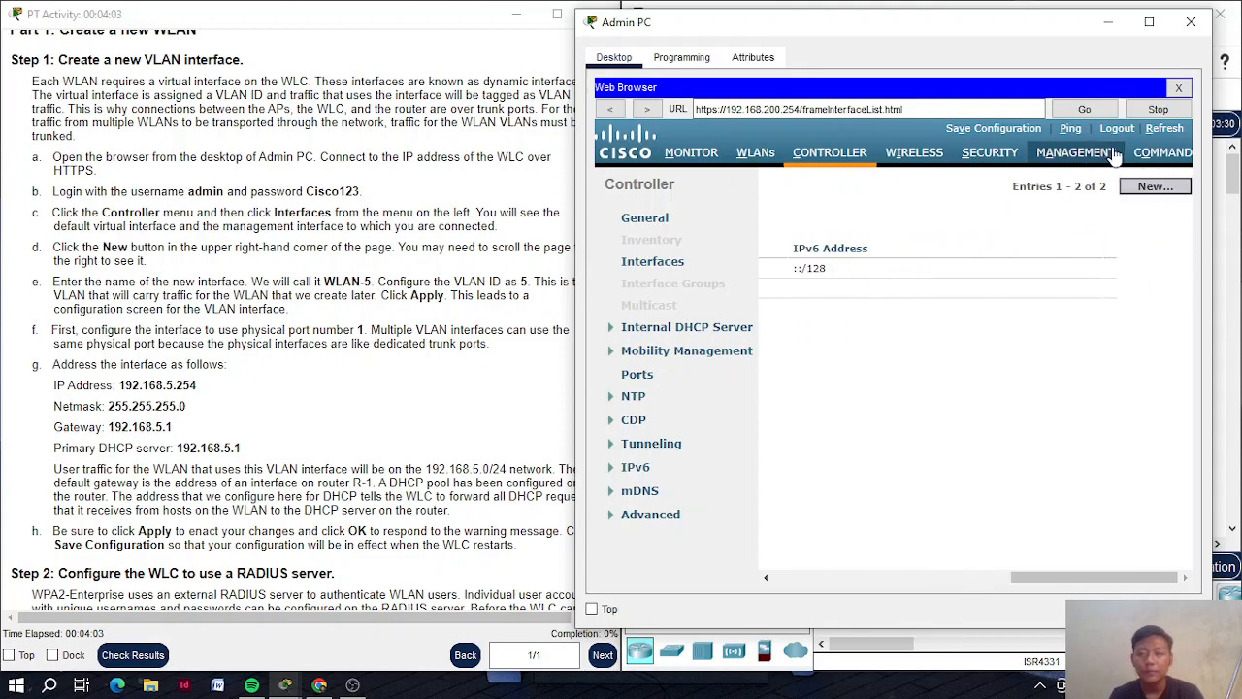
left_click(1151, 190)
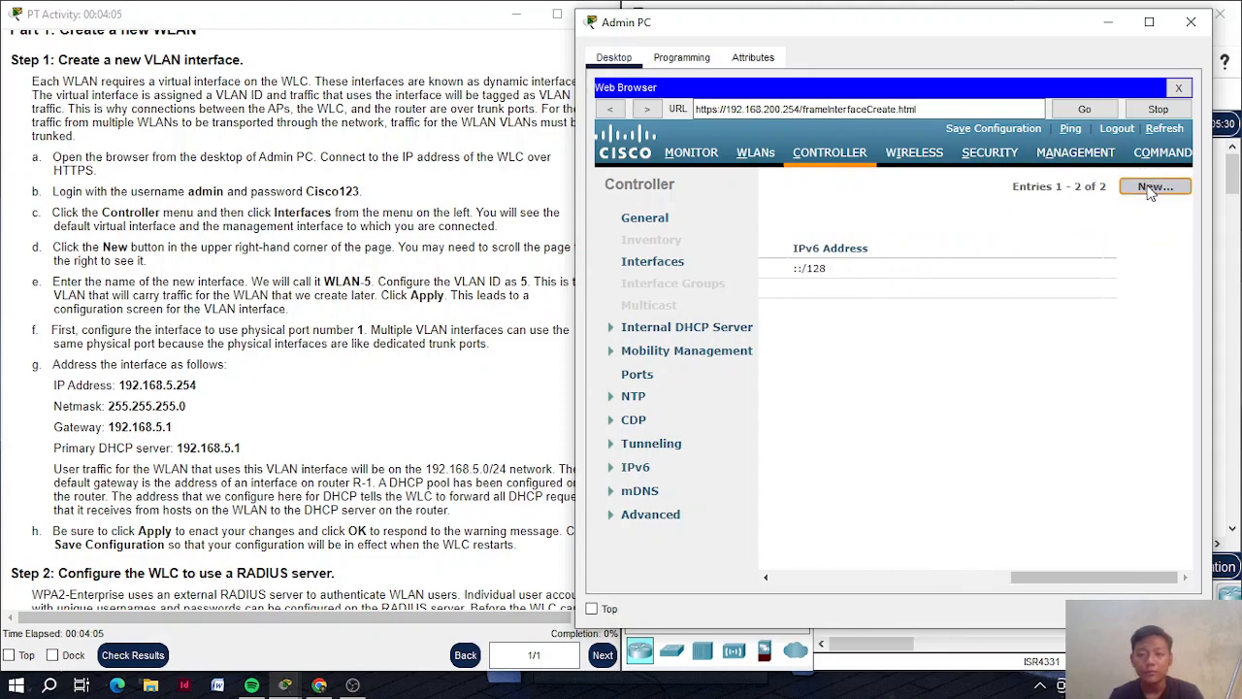
Name the new interface WLAN-5 with VLAN Id 5 and apply it
left_click(948, 224)
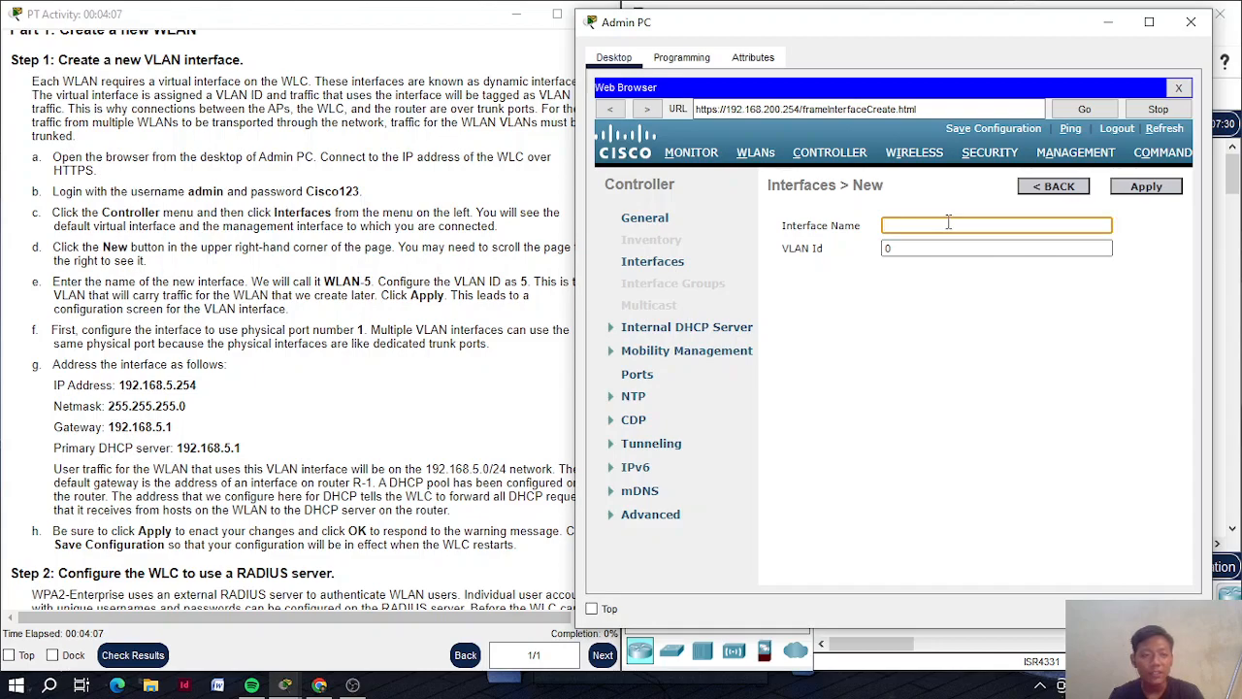
type("WLAN")
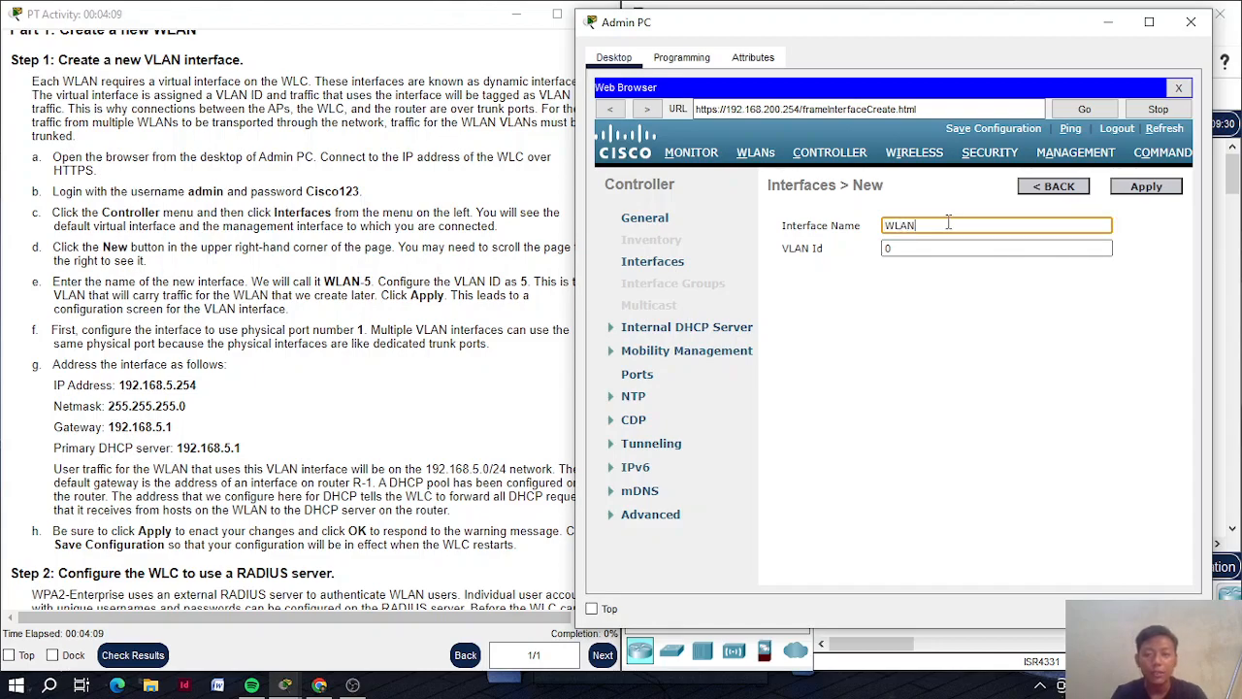
type("0")
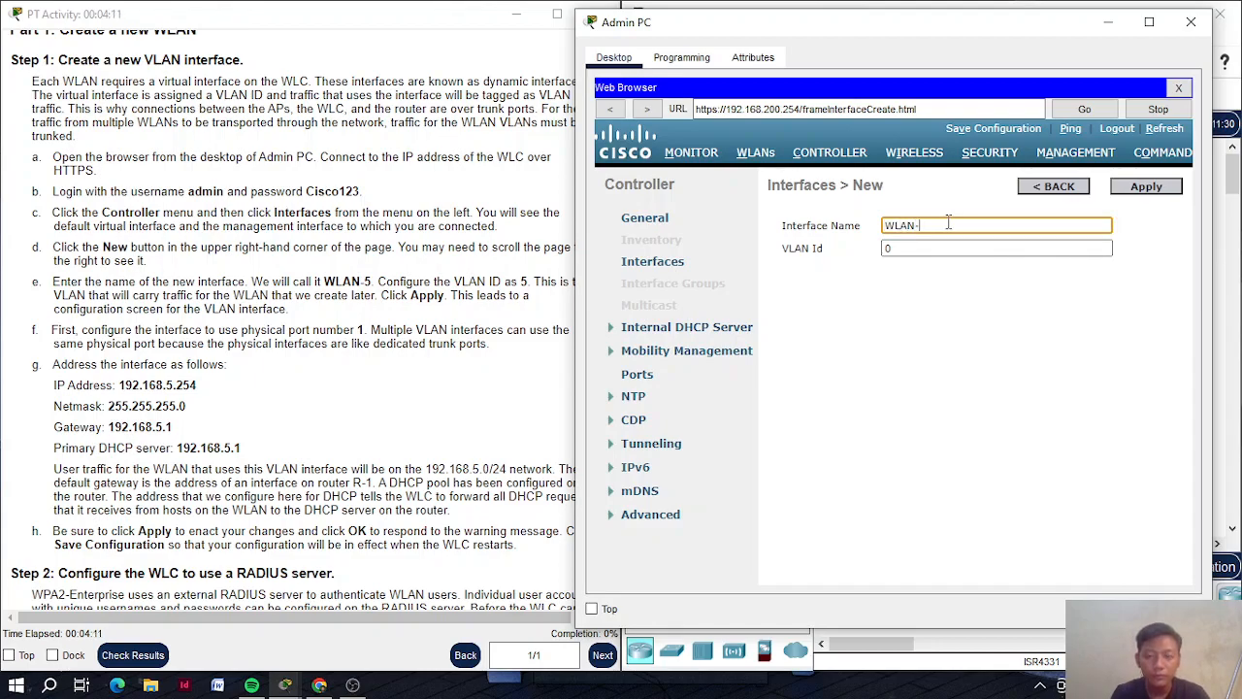
type("5")
left_click(944, 246)
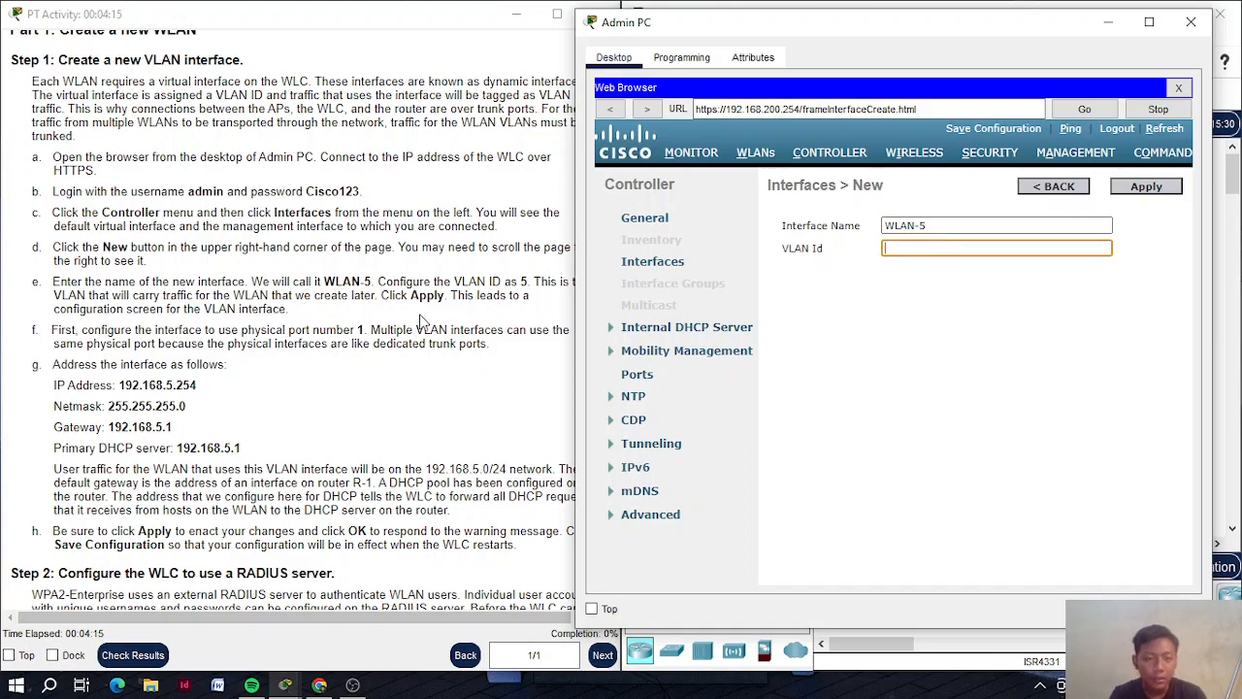
scroll(337, 330, "right", 1)
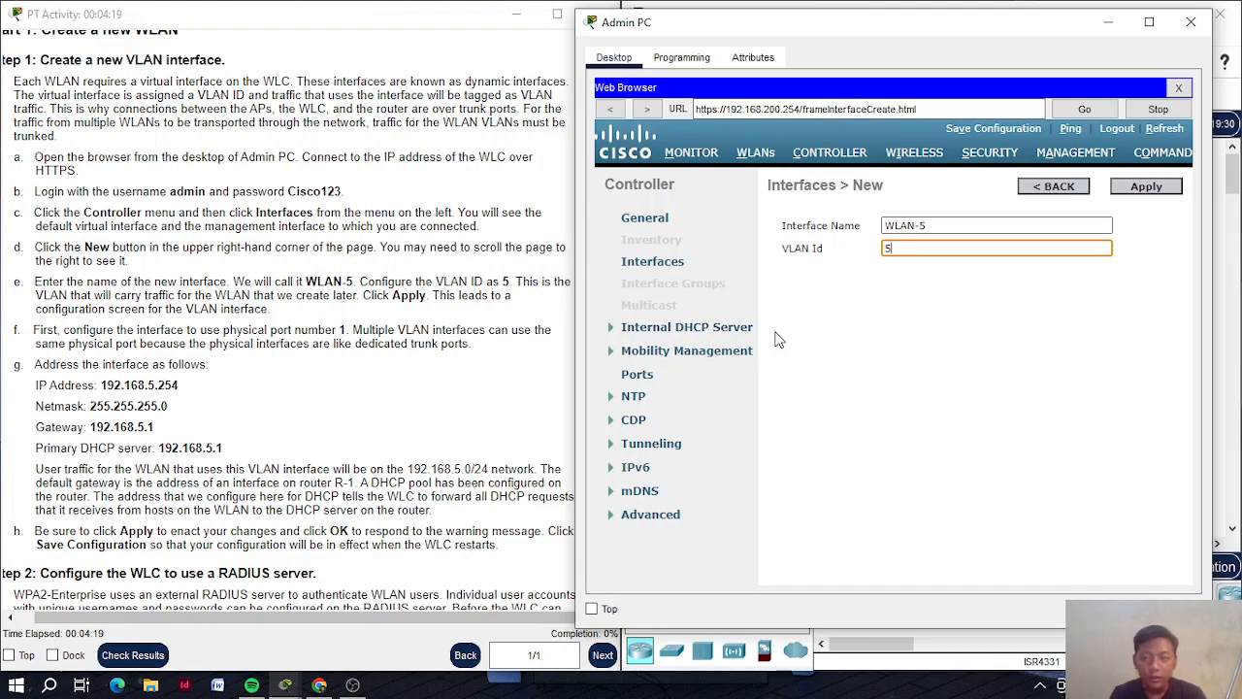
left_click(1135, 193)
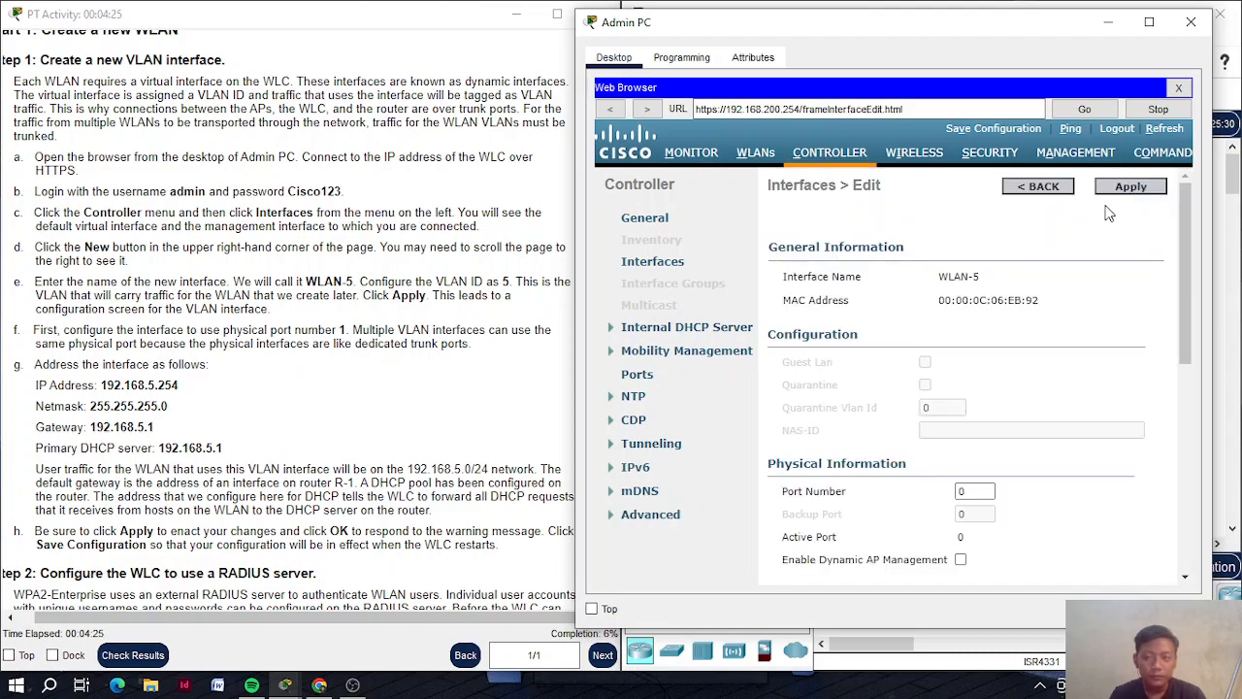
Set the WLAN-5 interface's physical port number to 1
scroll(869, 280, "down", 3)
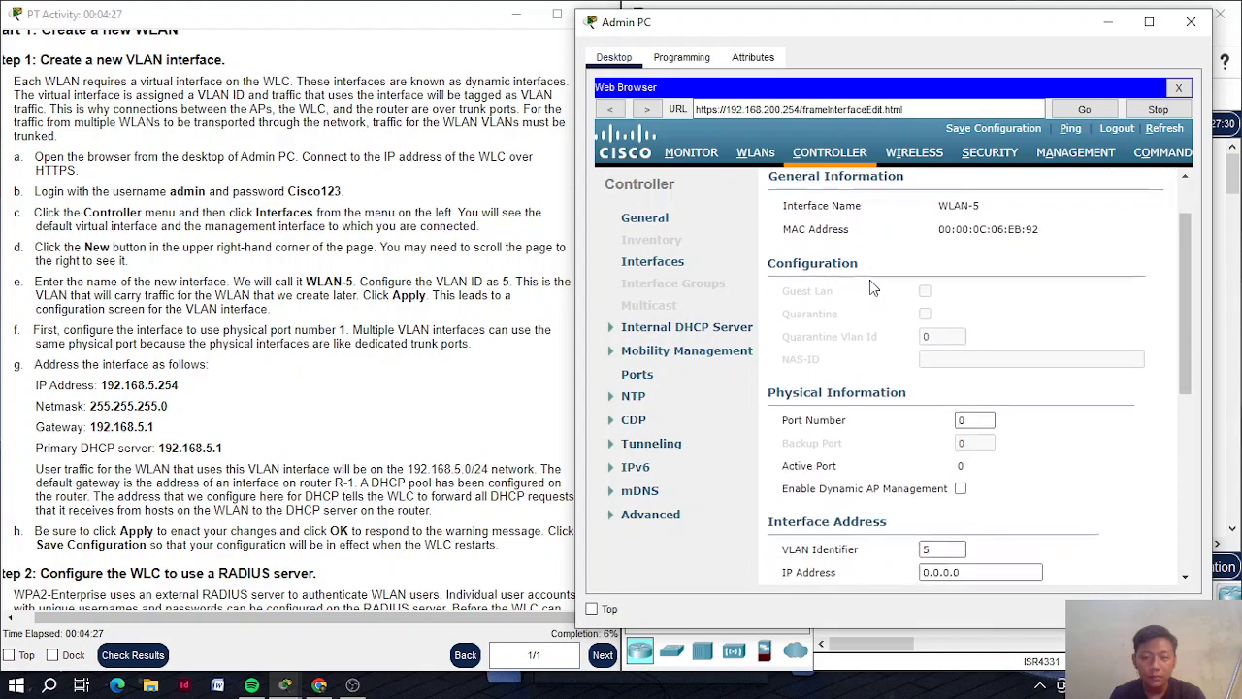
scroll(416, 325, "down", 3)
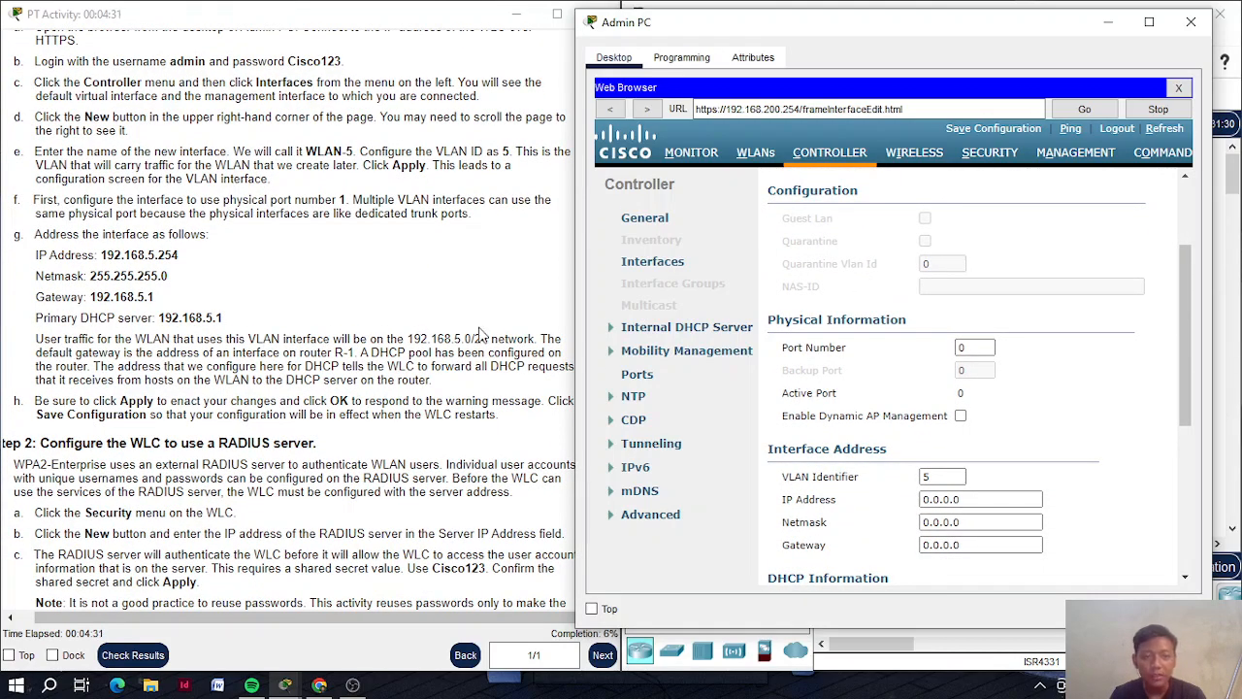
left_click(984, 351)
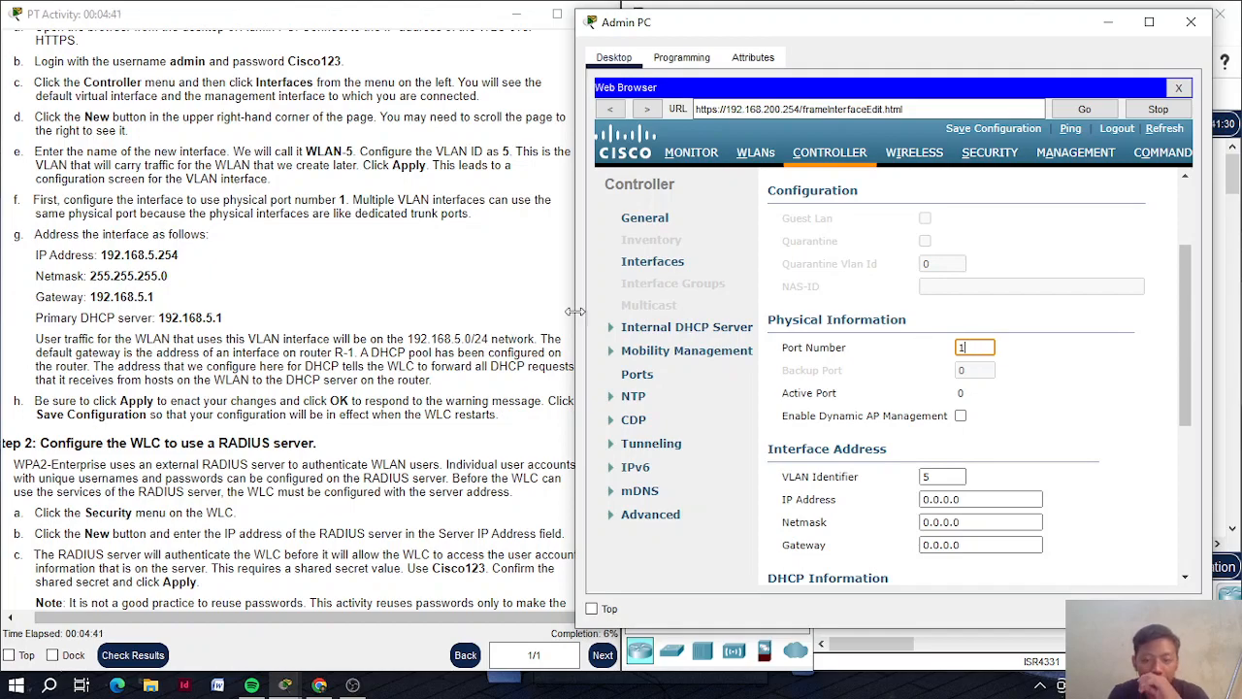
scroll(823, 345, "down", 3)
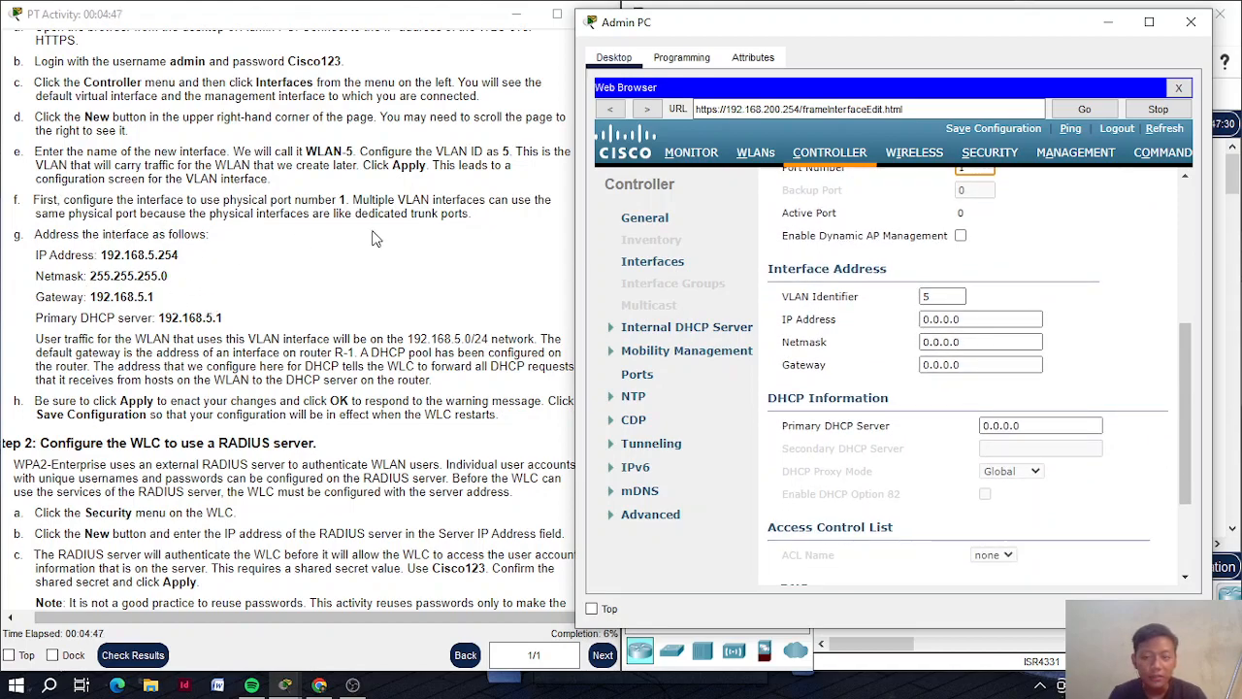
Give WLAN-5 IP address 192.168.5.254 and netmask 255.255.255.0
left_click(964, 317)
key("BackSpace")
key("BackSpace")
key("BackSpace")
key("BackSpace")
key("BackSpace")
type("192.168")
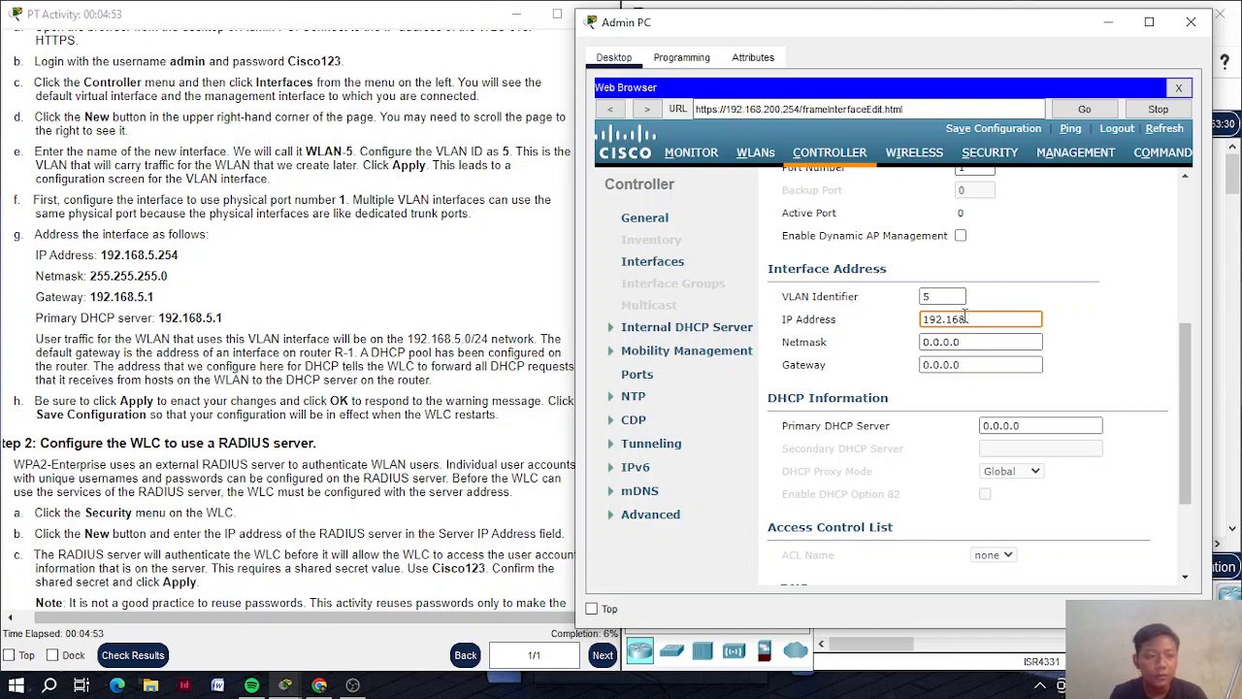
type(".5.254")
key("Tab")
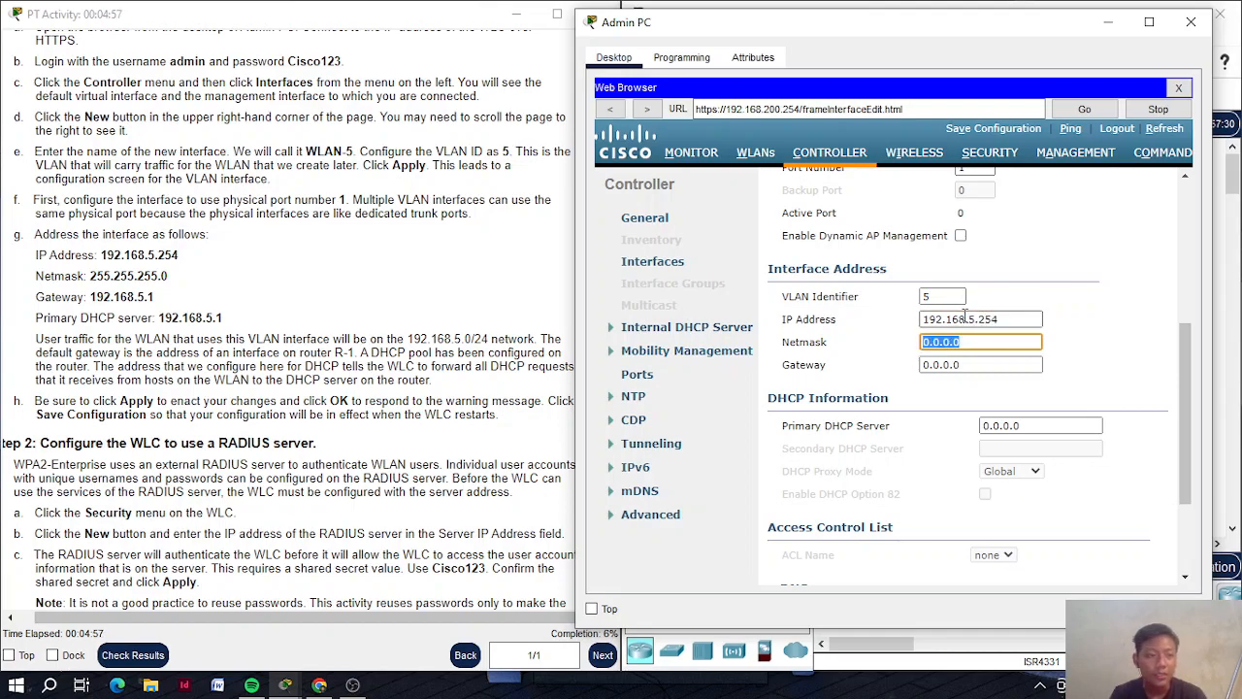
type("255.255.255.0")
key("Tab")
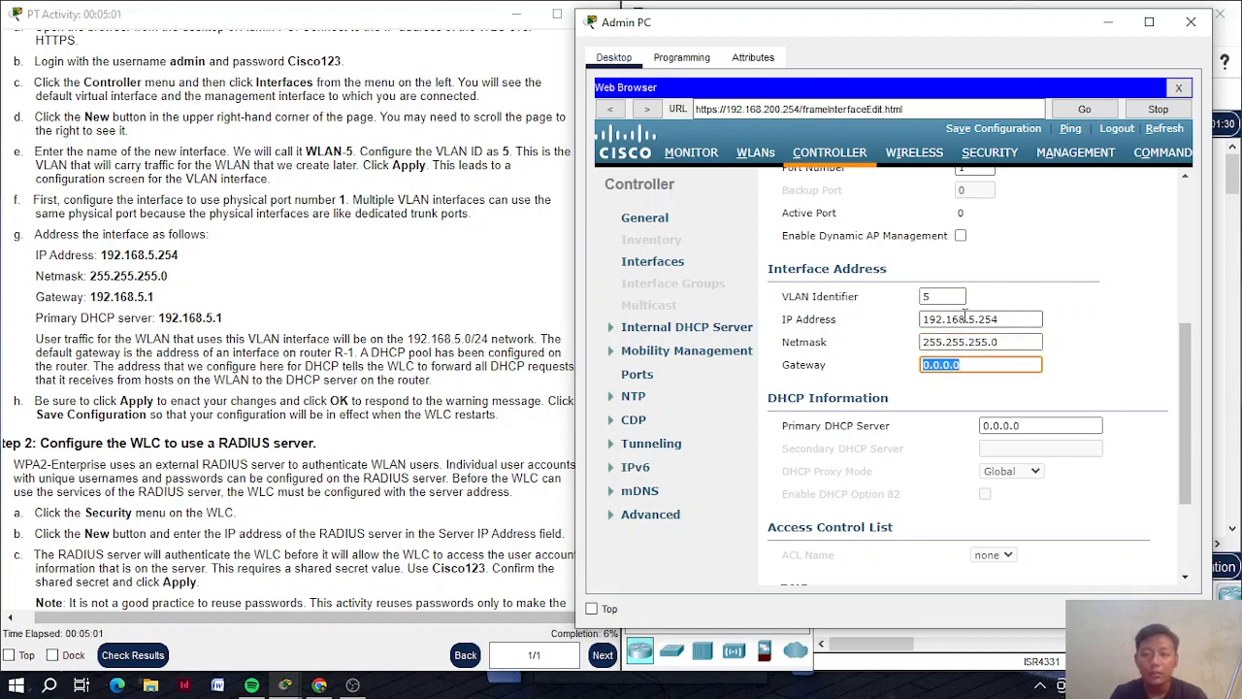
Set gateway and primary DHCP server to 192.168.5.1 and submit the settings
type("192.168.5.1")
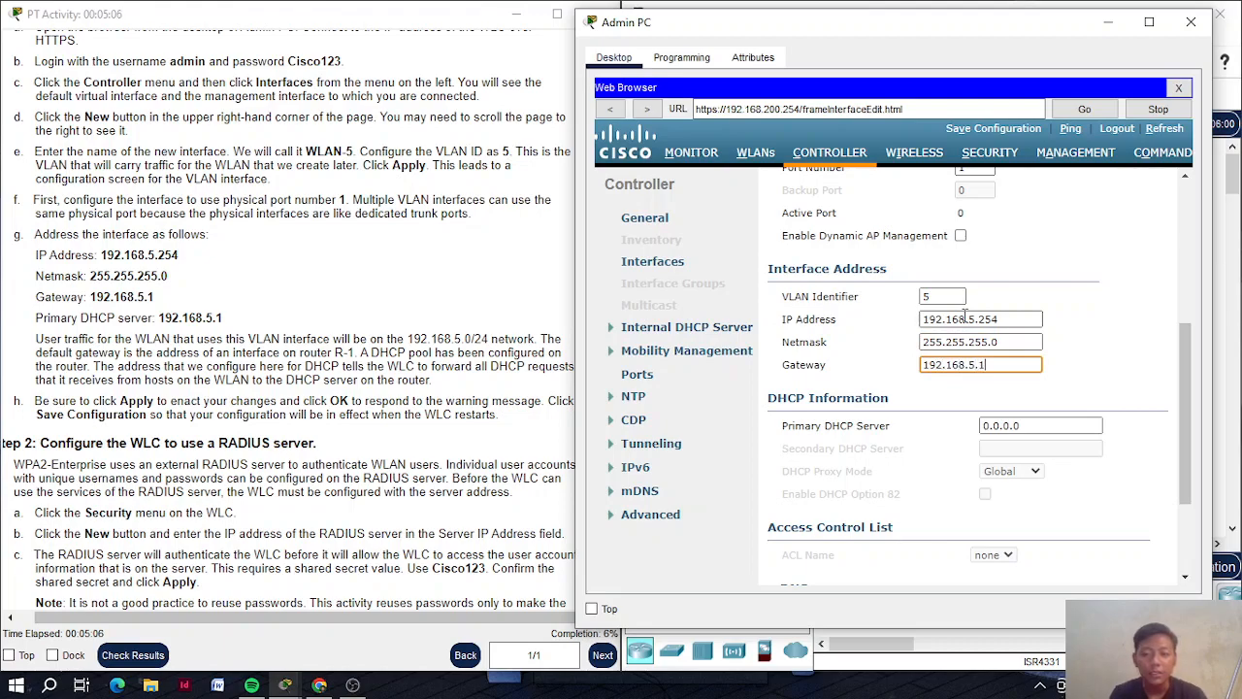
key("Tab")
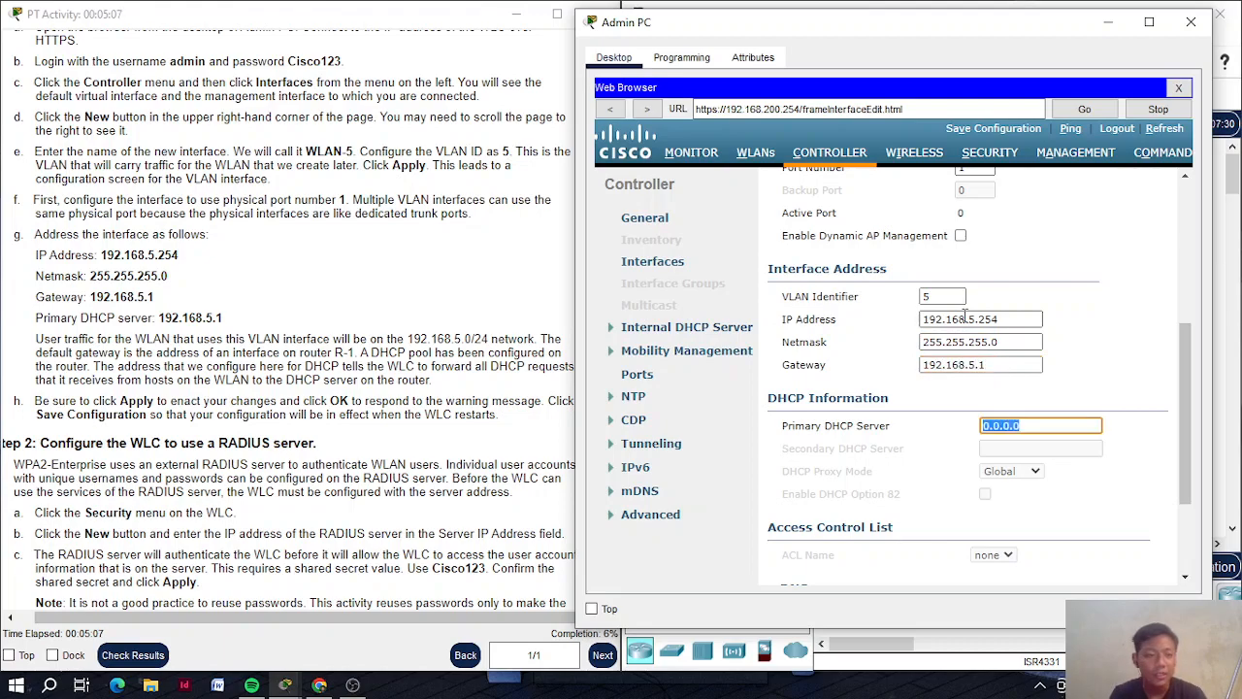
type("192.168.5.1")
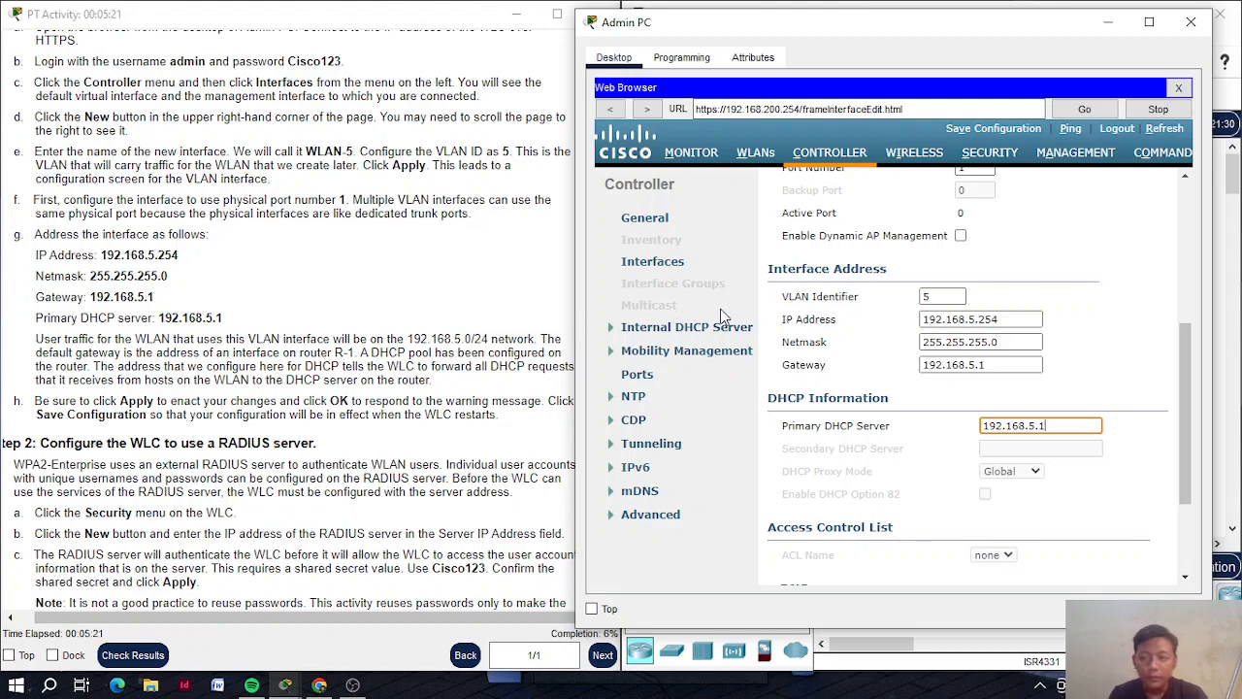
scroll(898, 376, "down", 3)
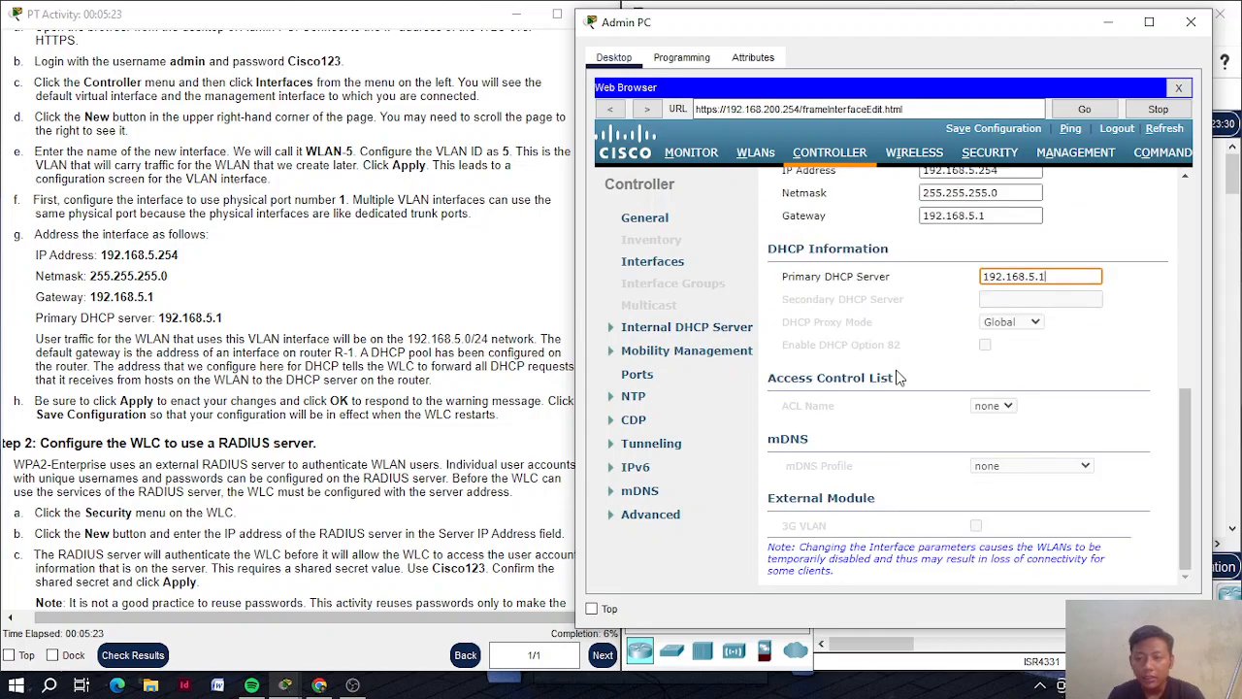
scroll(898, 376, "up", 4)
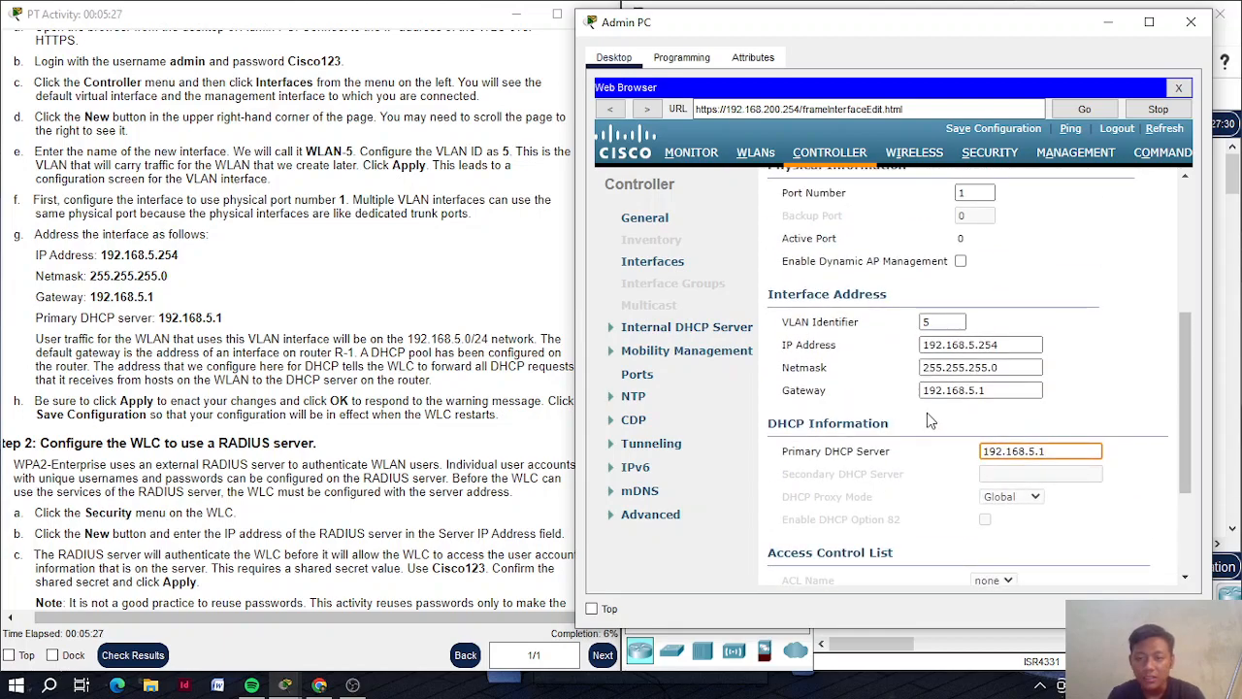
scroll(909, 403, "up", 5)
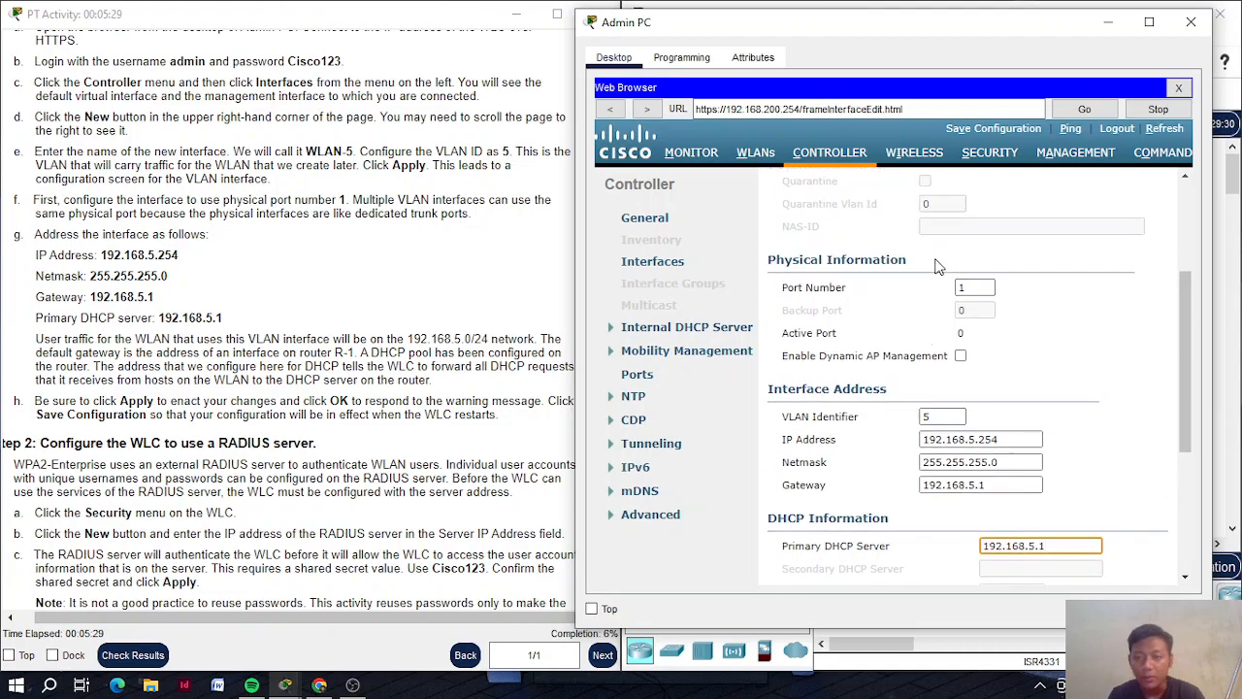
scroll(930, 267, "up", 1)
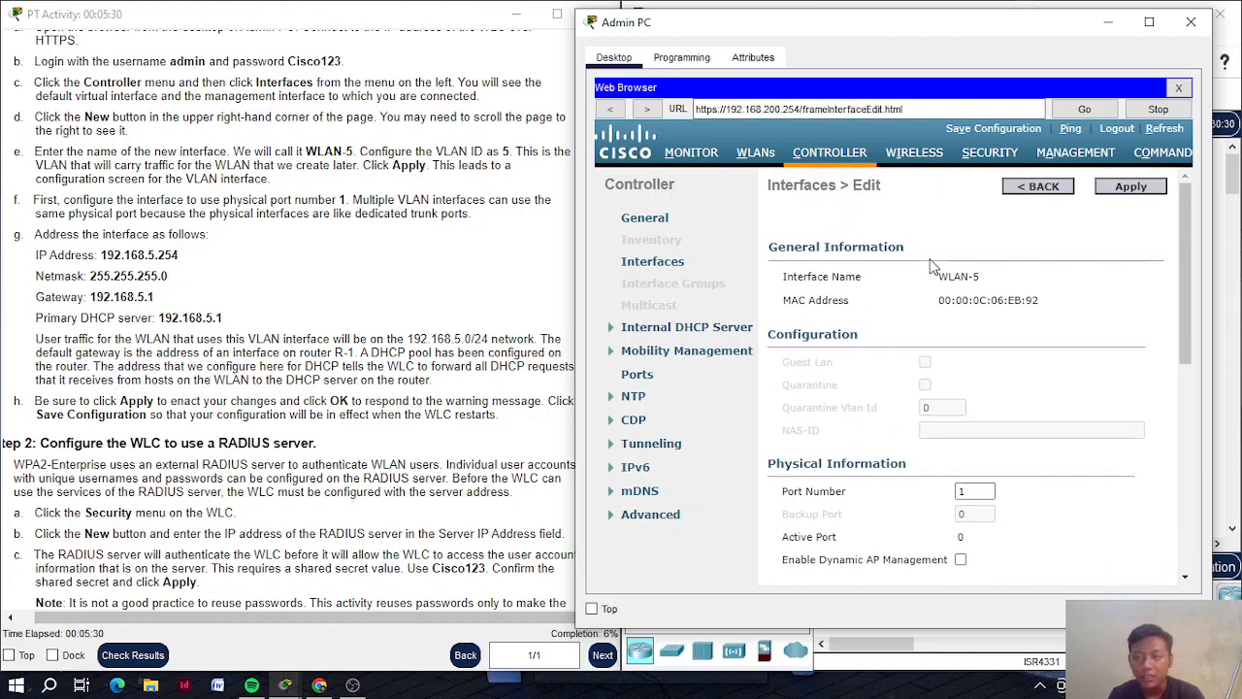
left_click(1129, 188)
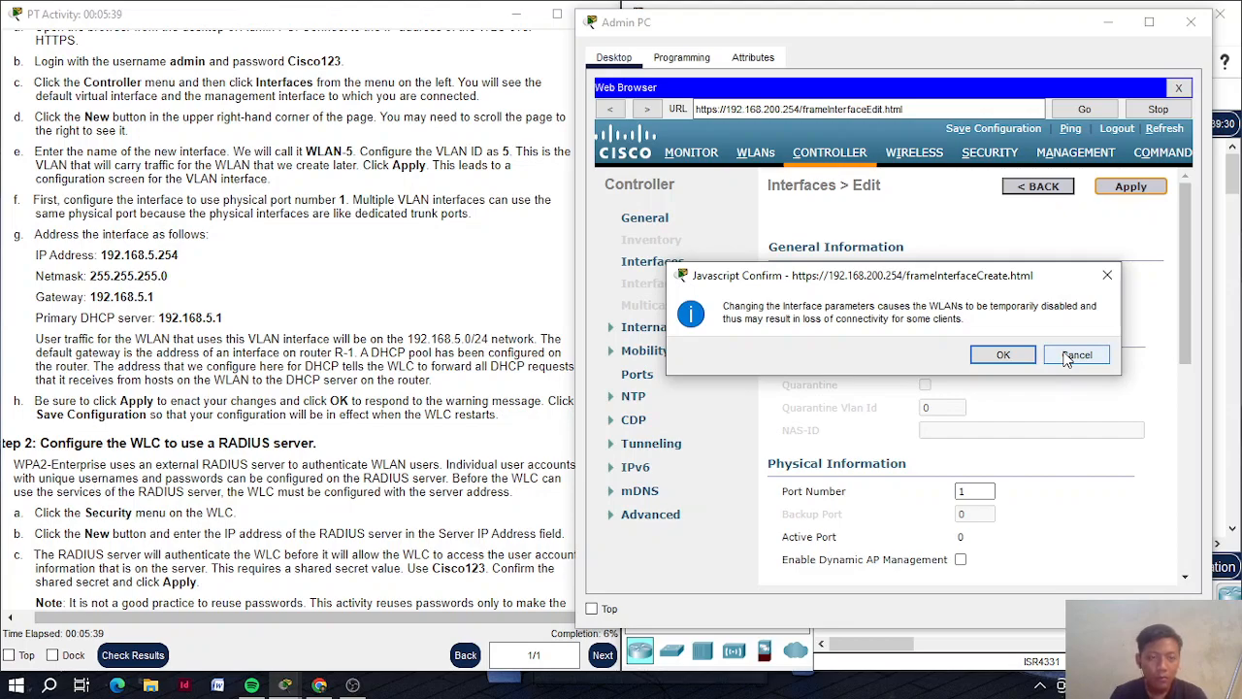
Recheck the primary DHCP server value, then apply WLAN-5, accepting the WLAN-disable warning
left_click(1075, 356)
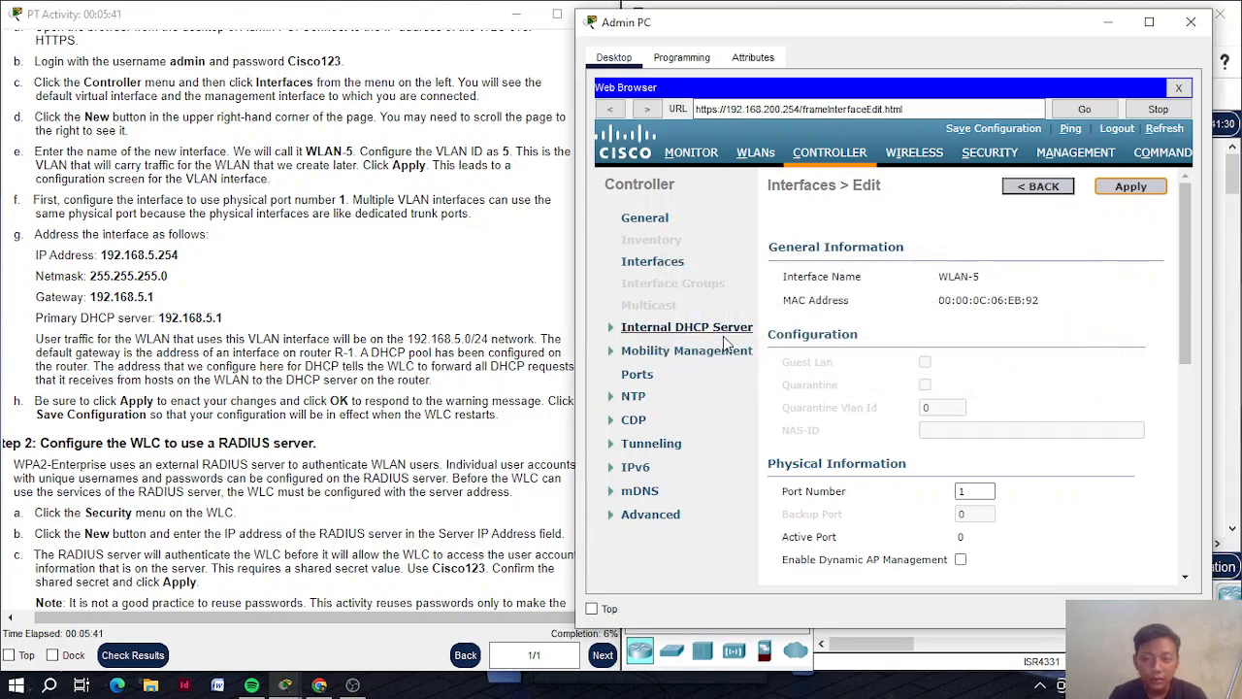
scroll(912, 483, "down", 5)
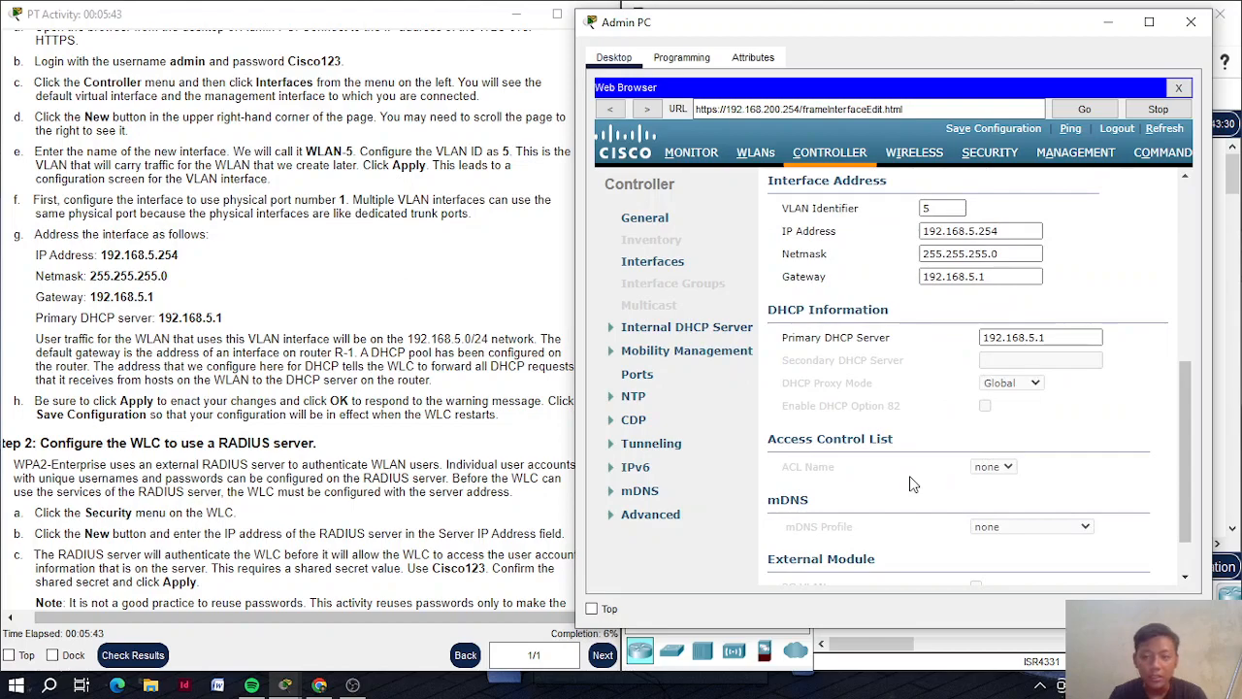
left_click(1045, 336)
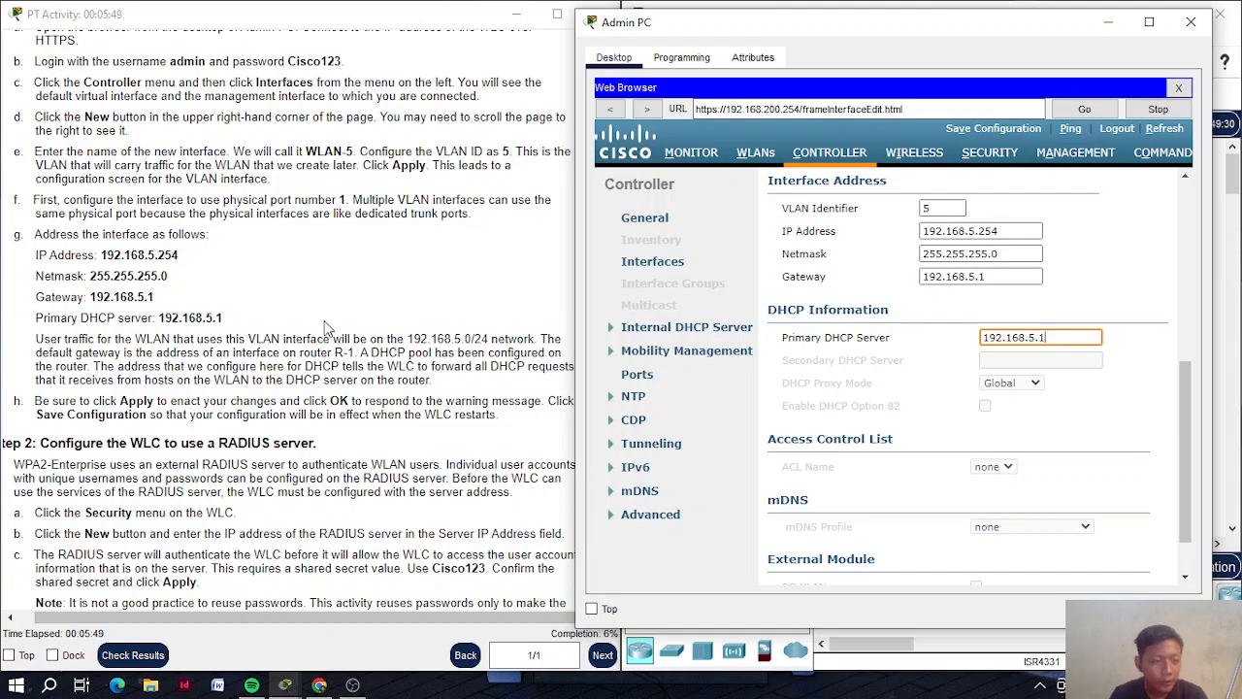
scroll(781, 366, "down", 2)
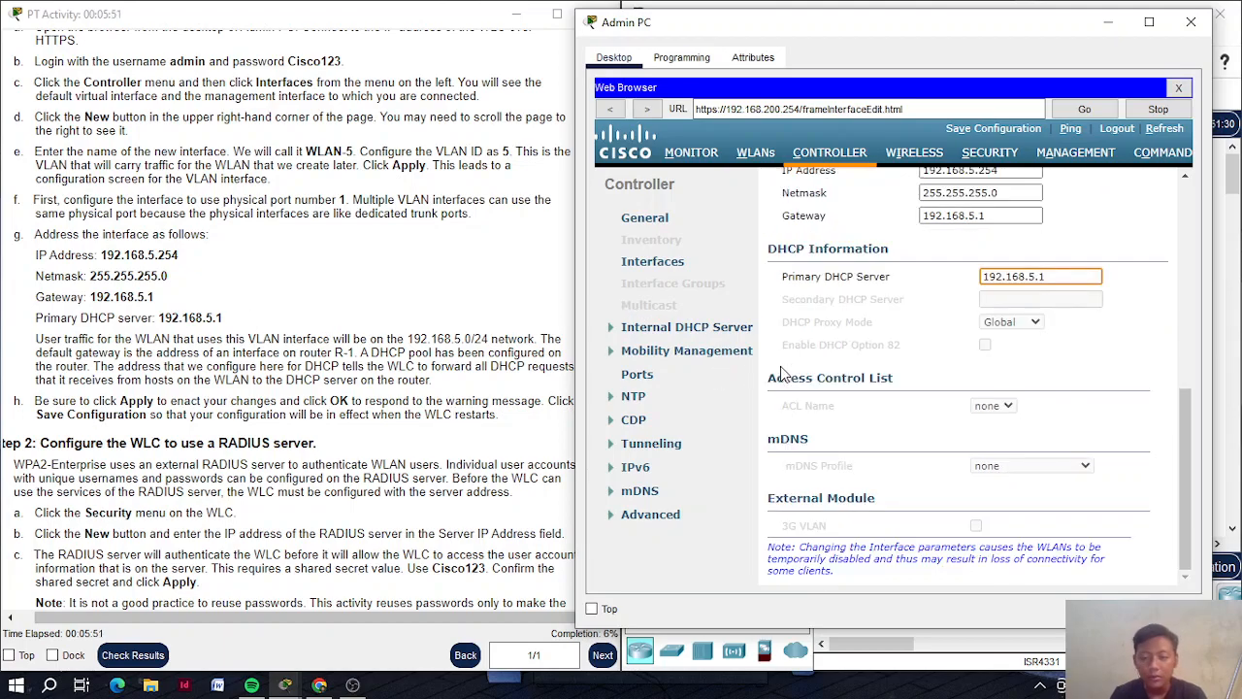
scroll(781, 365, "up", 10)
left_click(1126, 186)
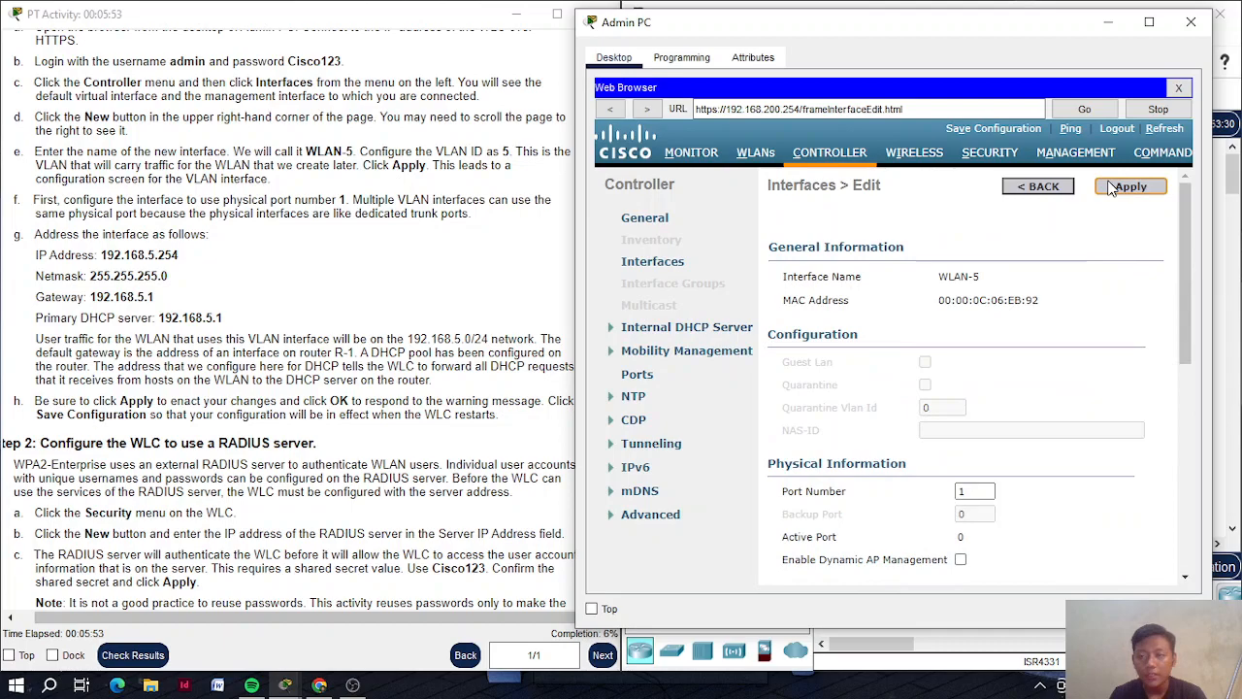
left_click(1002, 364)
Save the controller configuration to flash and confirm
left_click(1006, 132)
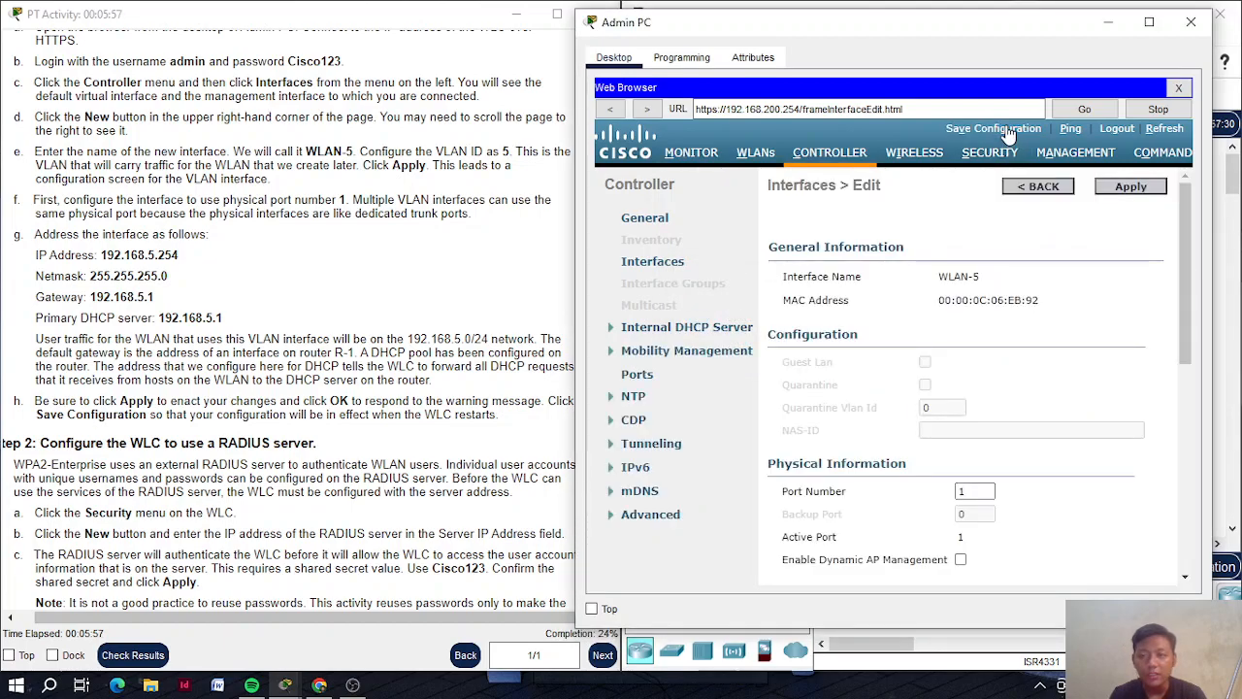
left_click(1006, 130)
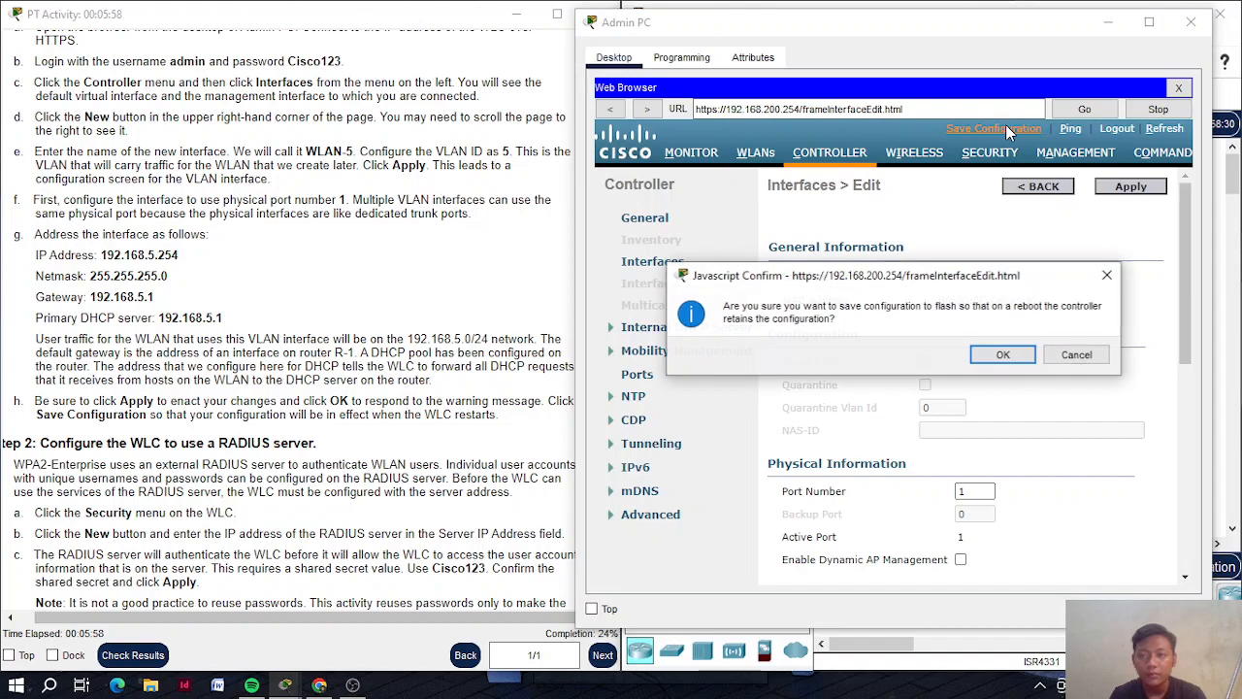
left_click(1018, 356)
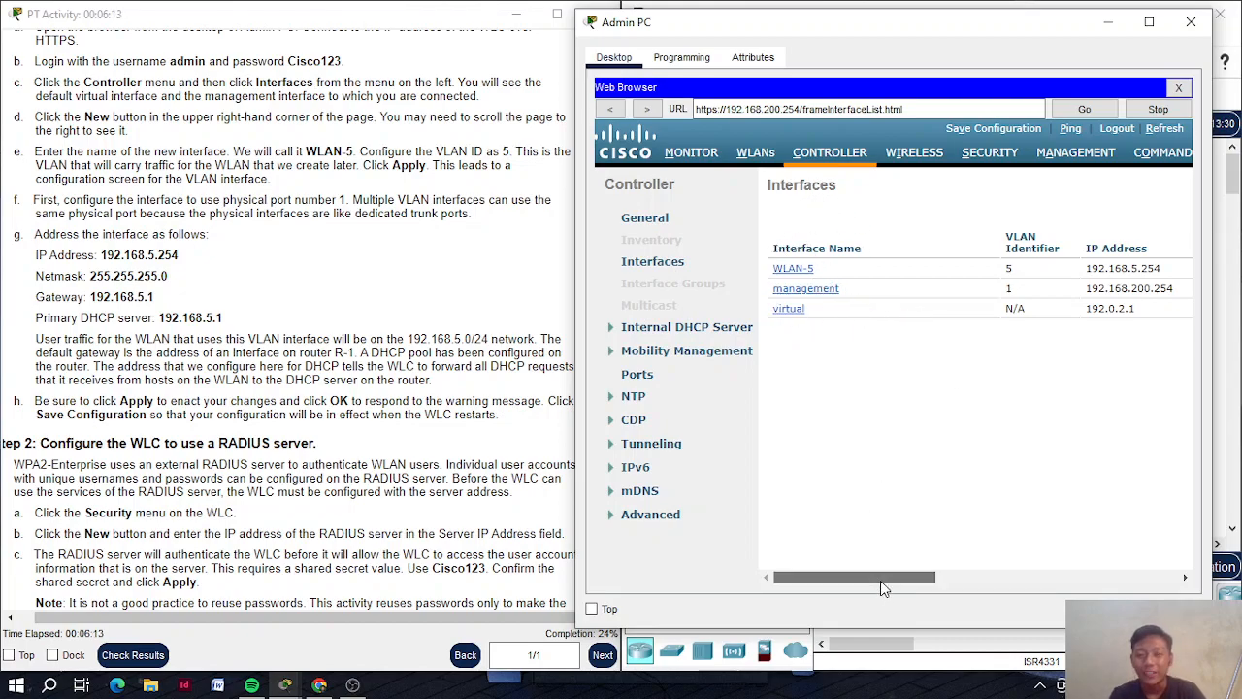
Scroll the Interfaces list to review WLAN-5 on VLAN 5 at 192.168.5.254
left_click_drag(880, 581, 825, 579)
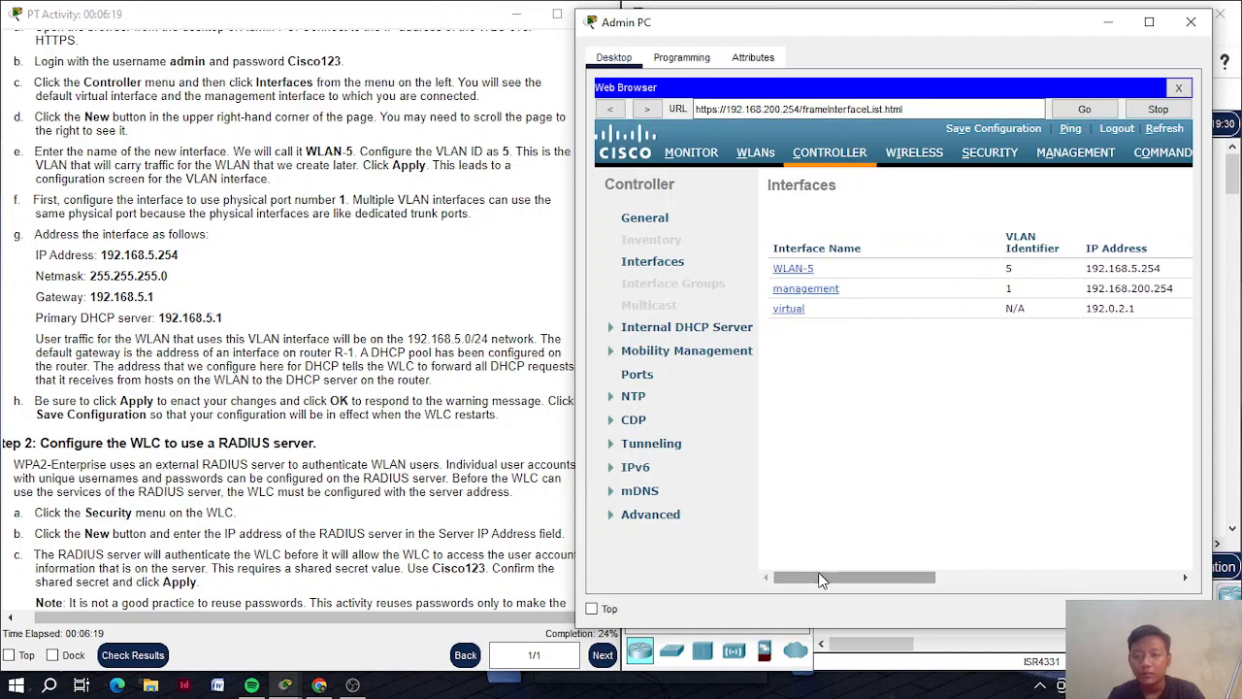
scroll(361, 463, "down", 4)
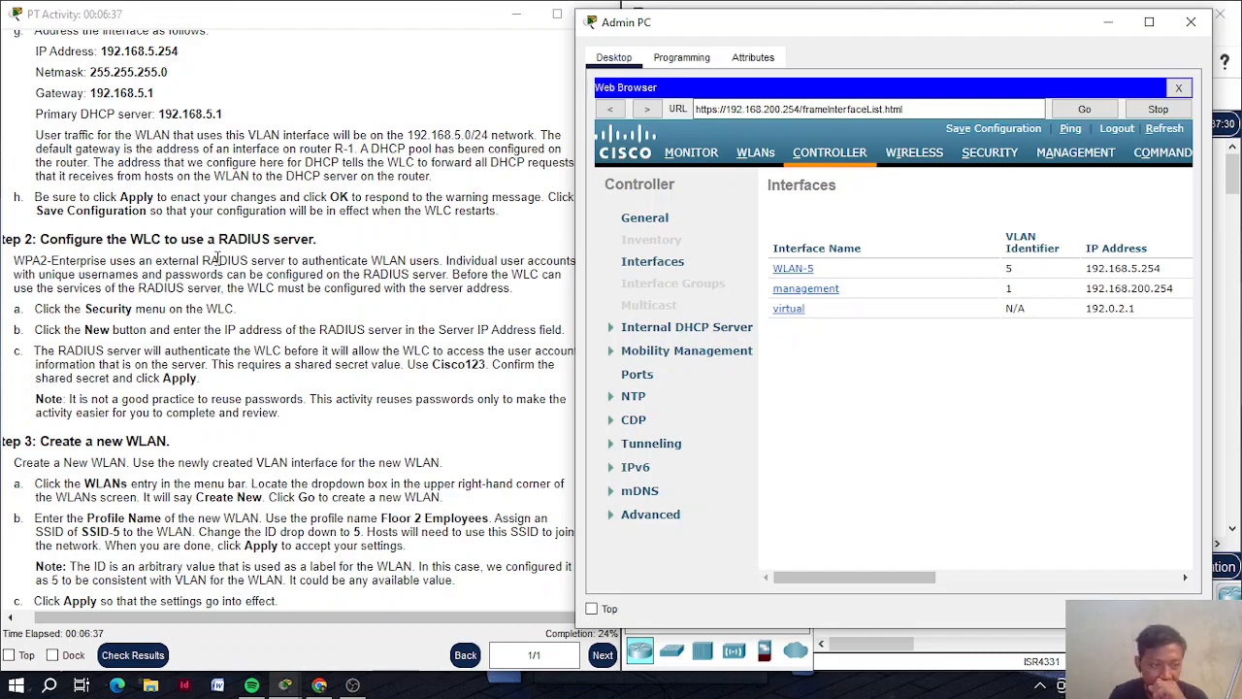
Go to Security and start a new RADIUS authentication server entry
left_click(978, 158)
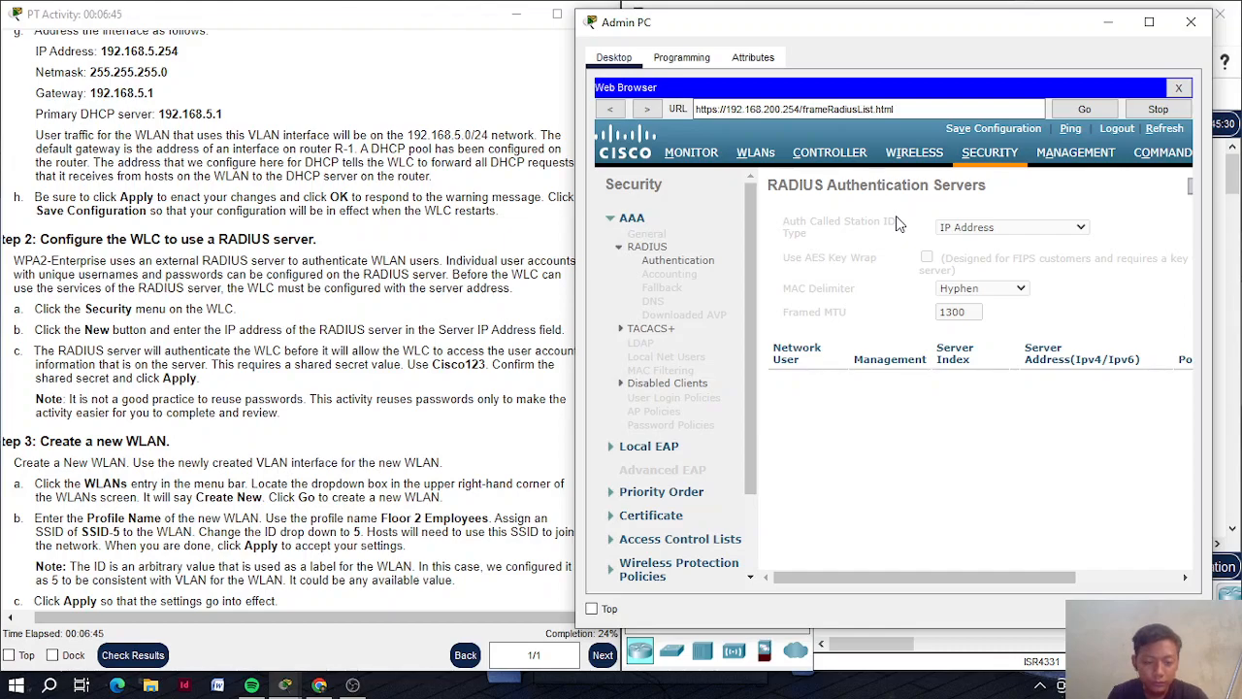
scroll(1040, 282, "right", 3)
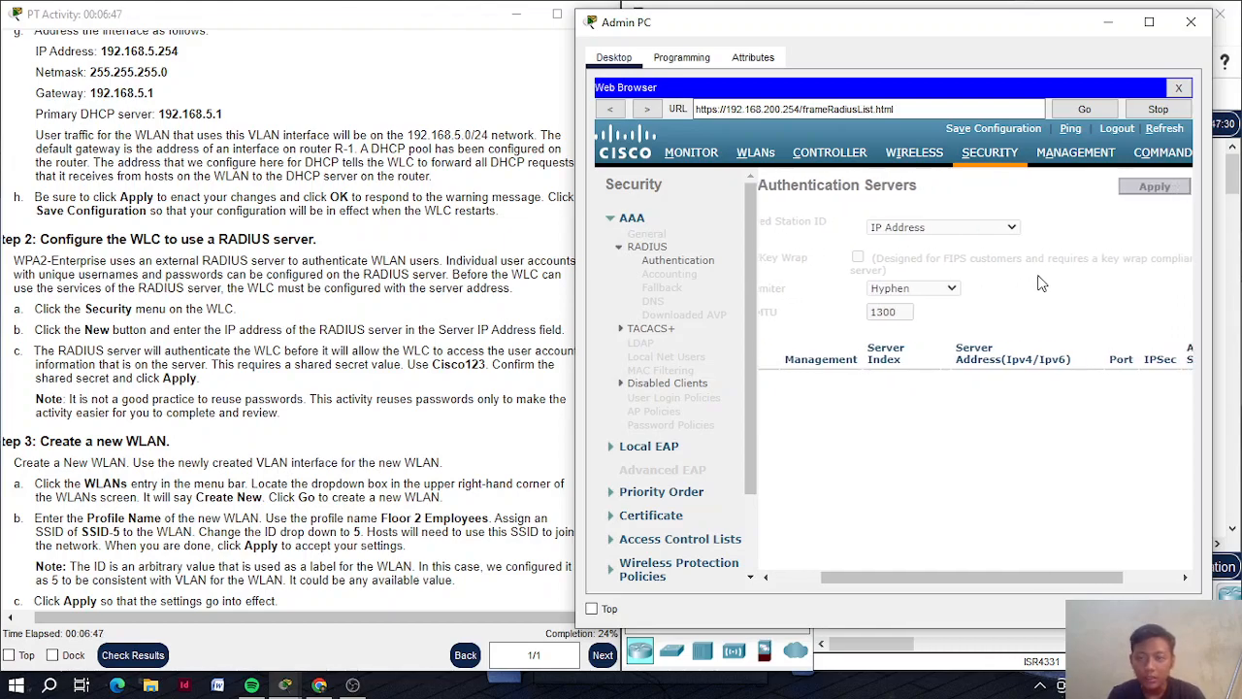
scroll(1041, 282, "right", 2)
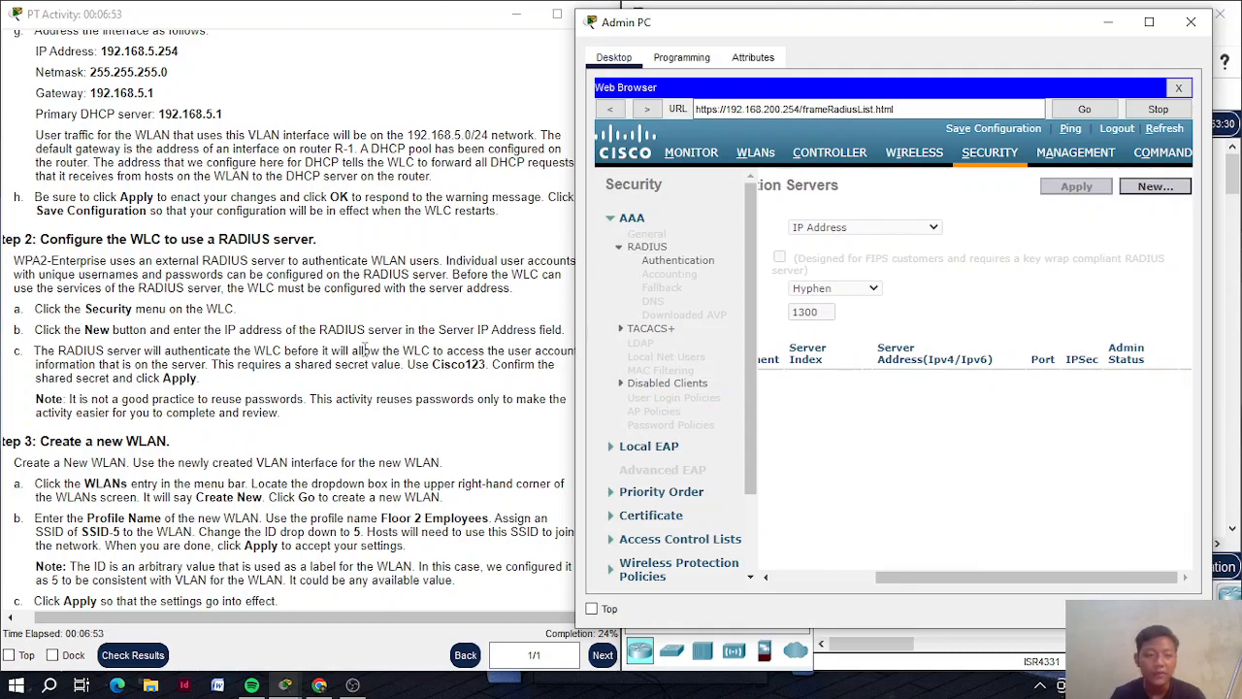
left_click(1155, 187)
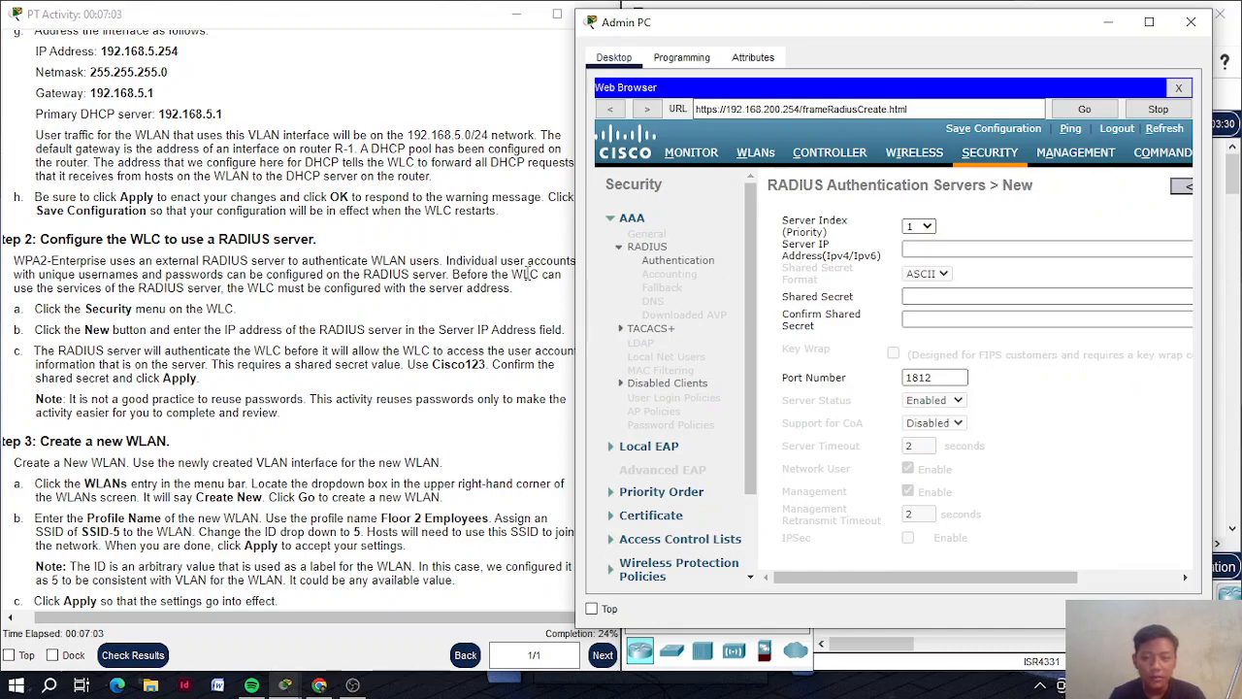
Set the RADIUS server IP address to 172.31.1.254
scroll(526, 275, "up", 1)
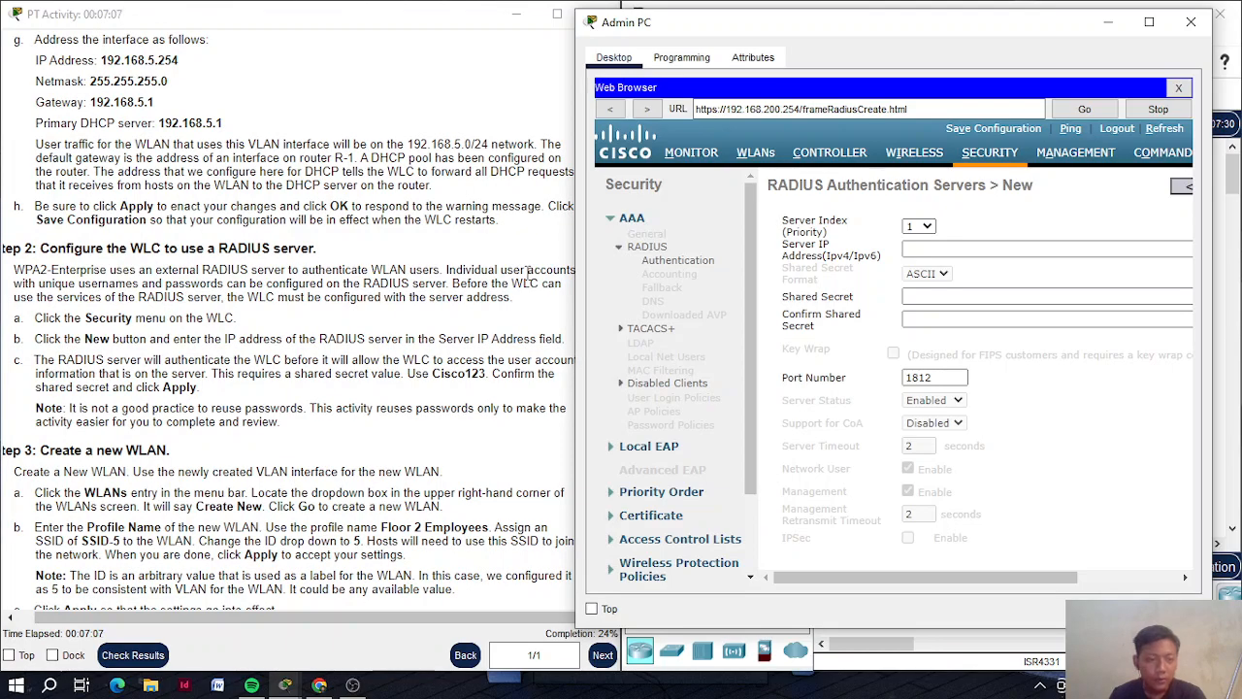
scroll(526, 274, "up", 15)
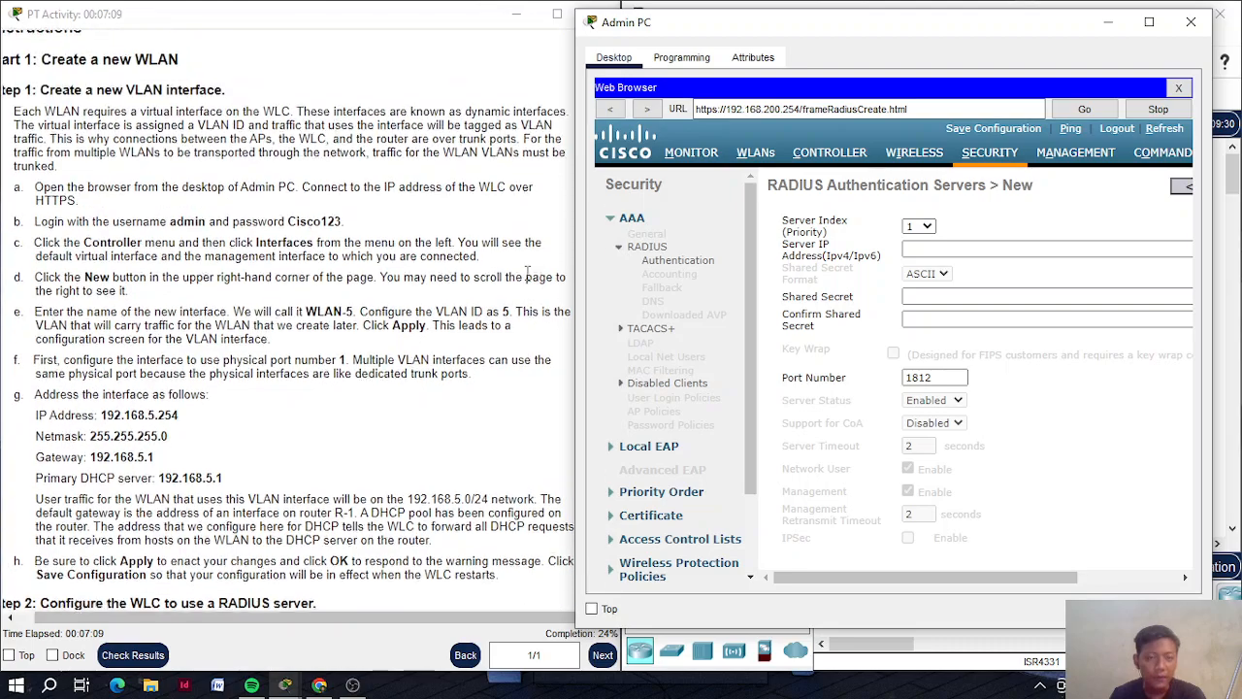
scroll(527, 274, "up", 3)
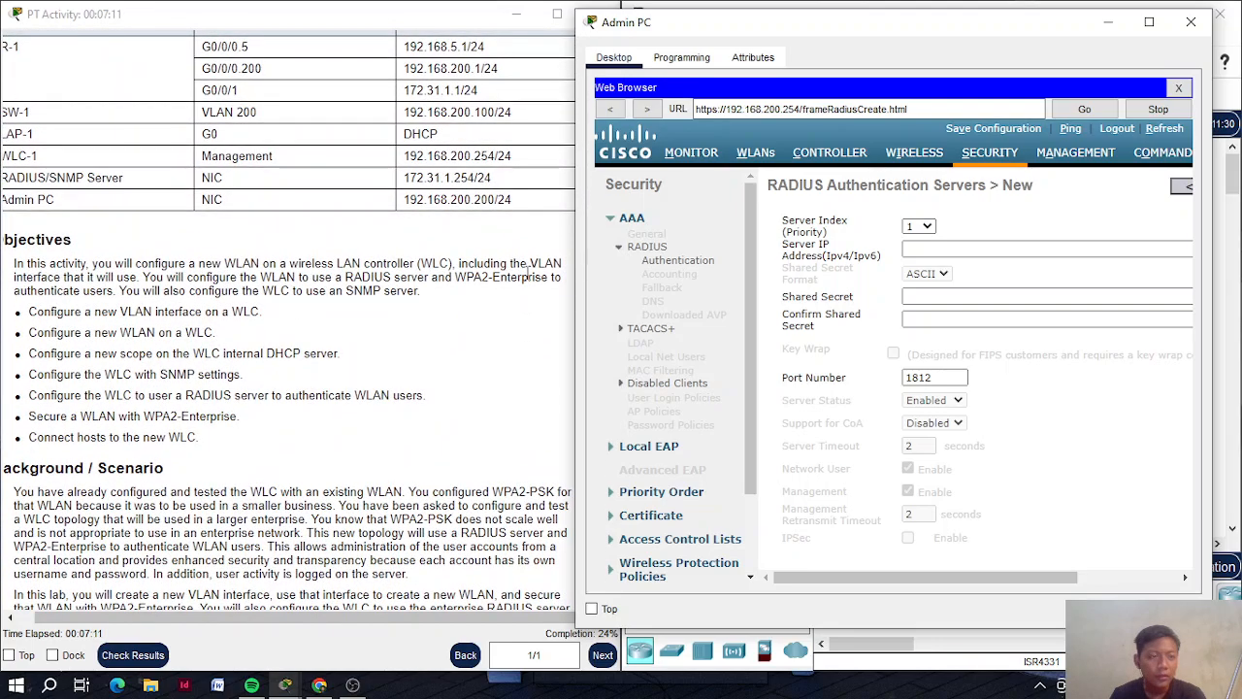
left_click(958, 249)
type("172.31.1.254")
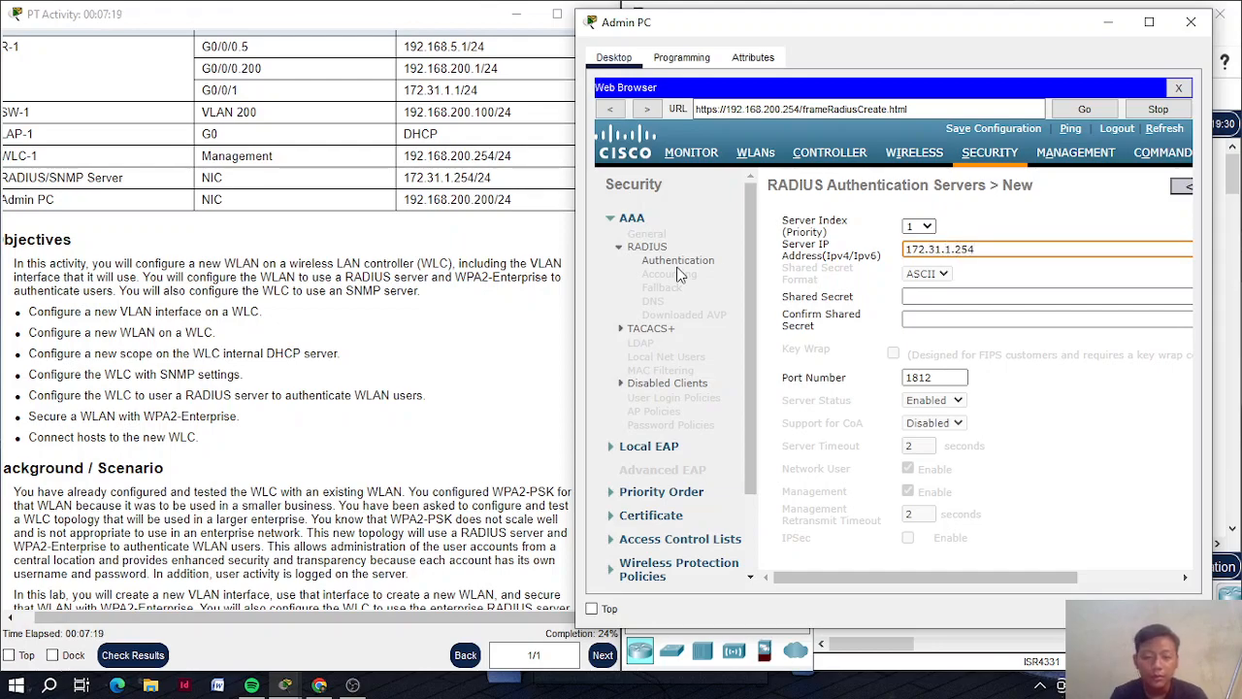
scroll(408, 306, "down", 15)
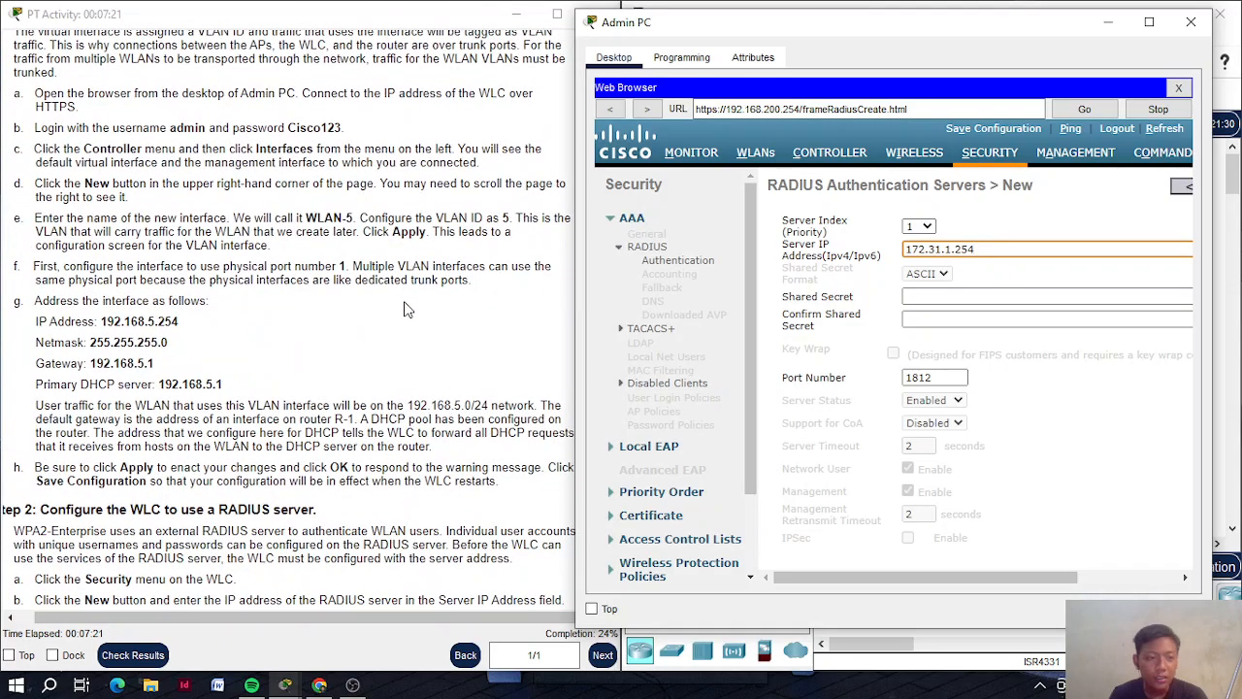
scroll(408, 306, "down", 9)
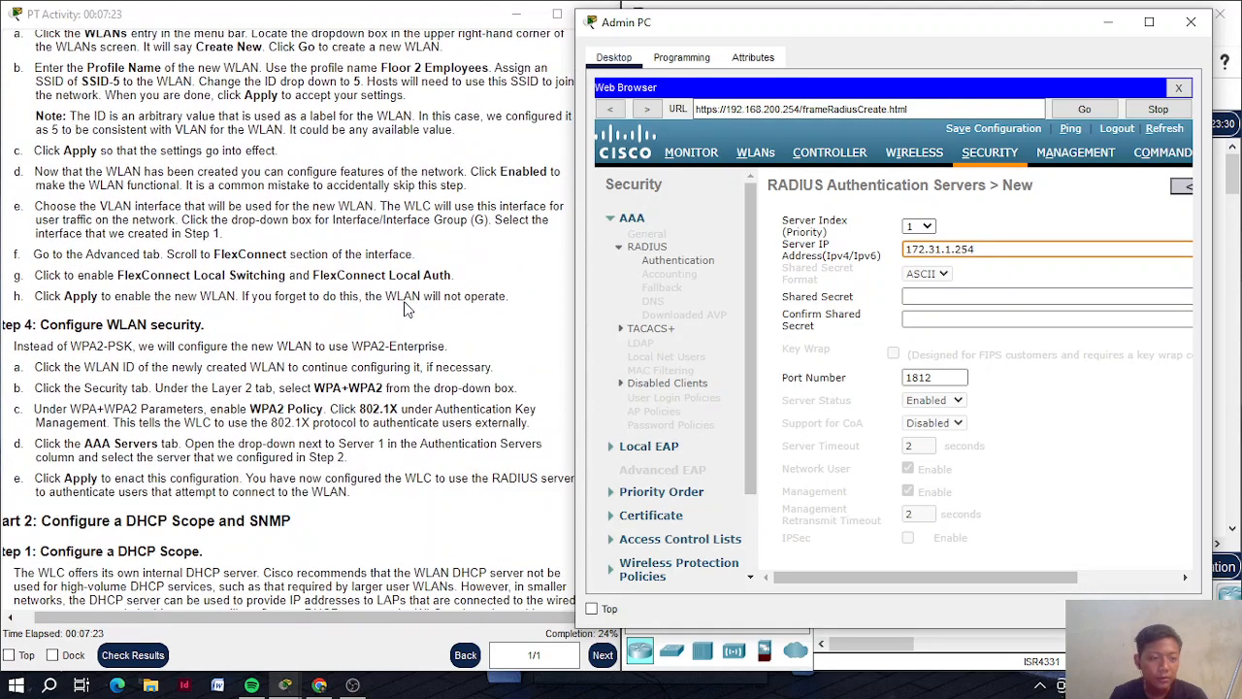
scroll(407, 308, "up", 8)
scroll(408, 309, "up", 1)
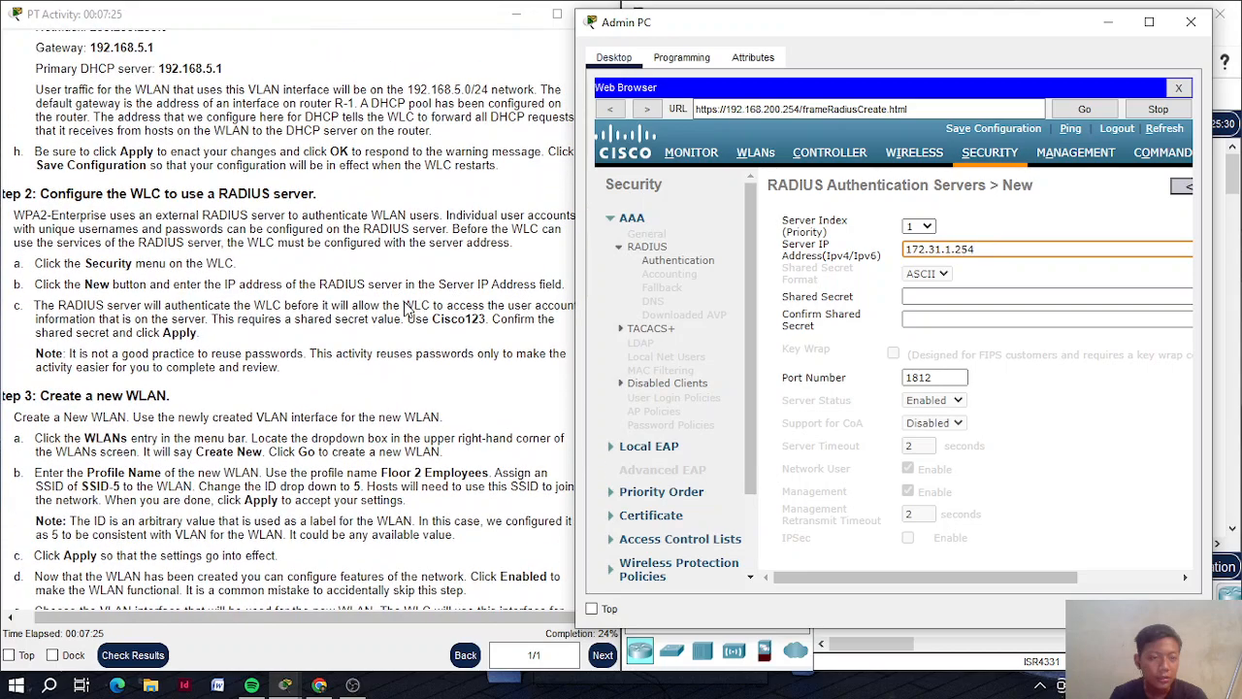
Enter and confirm the shared secret, then apply the RADIUS server entry
left_click(909, 295)
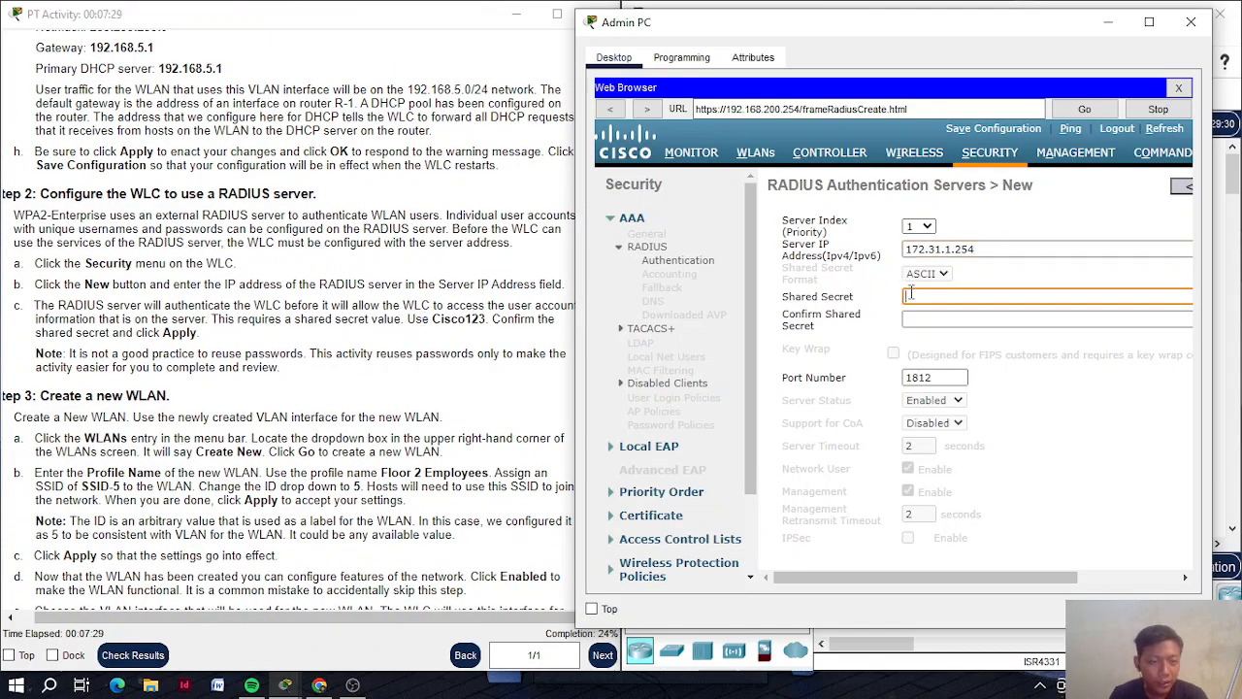
type("C")
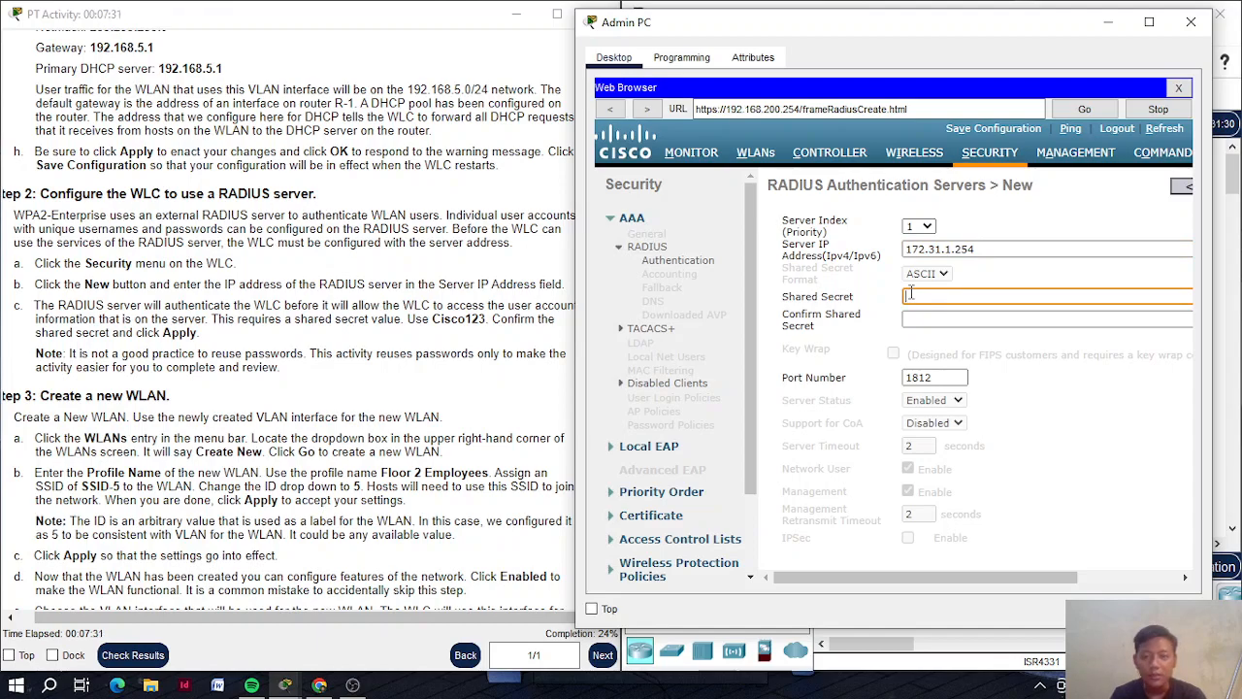
type("isco1")
left_click(969, 322)
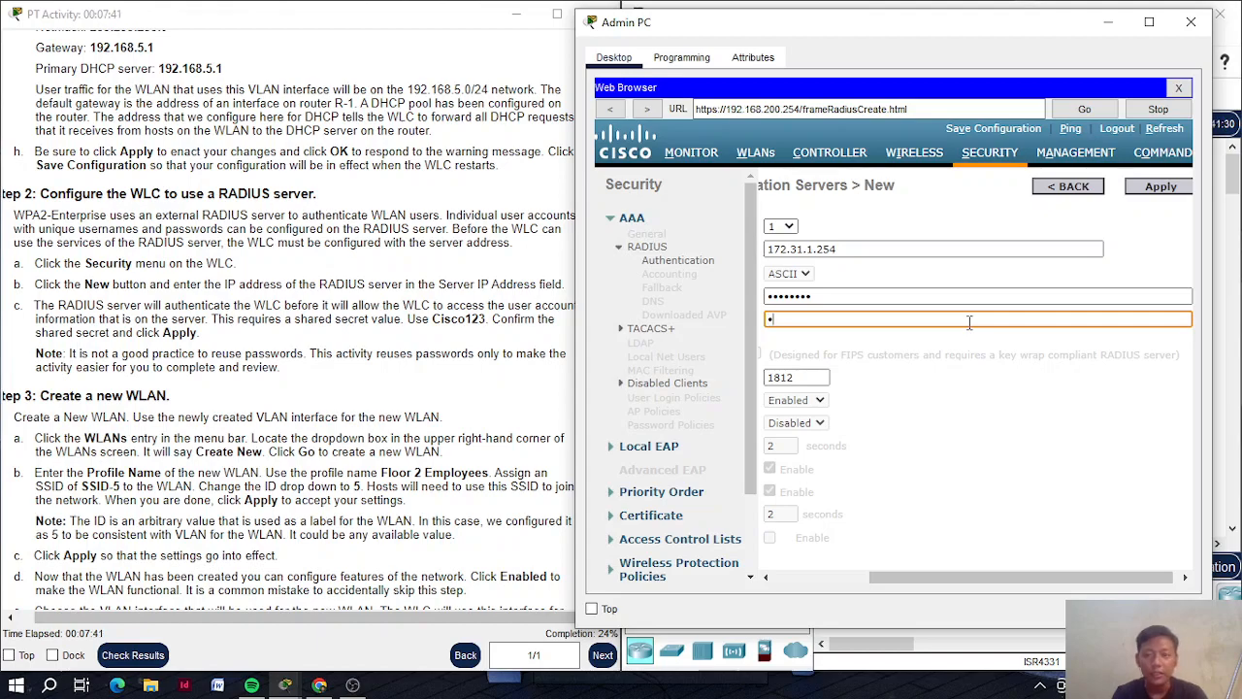
type("co123")
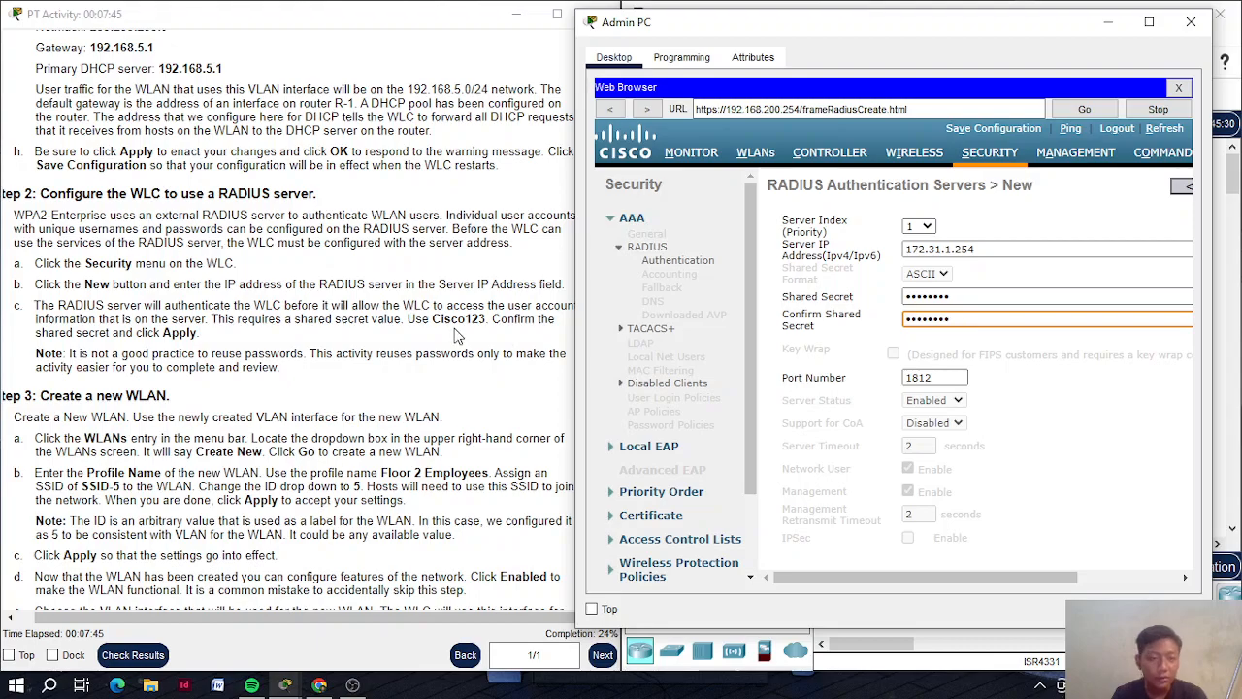
scroll(449, 335, "up", 1)
scroll(449, 335, "up", 1)
scroll(1121, 206, "right", 3)
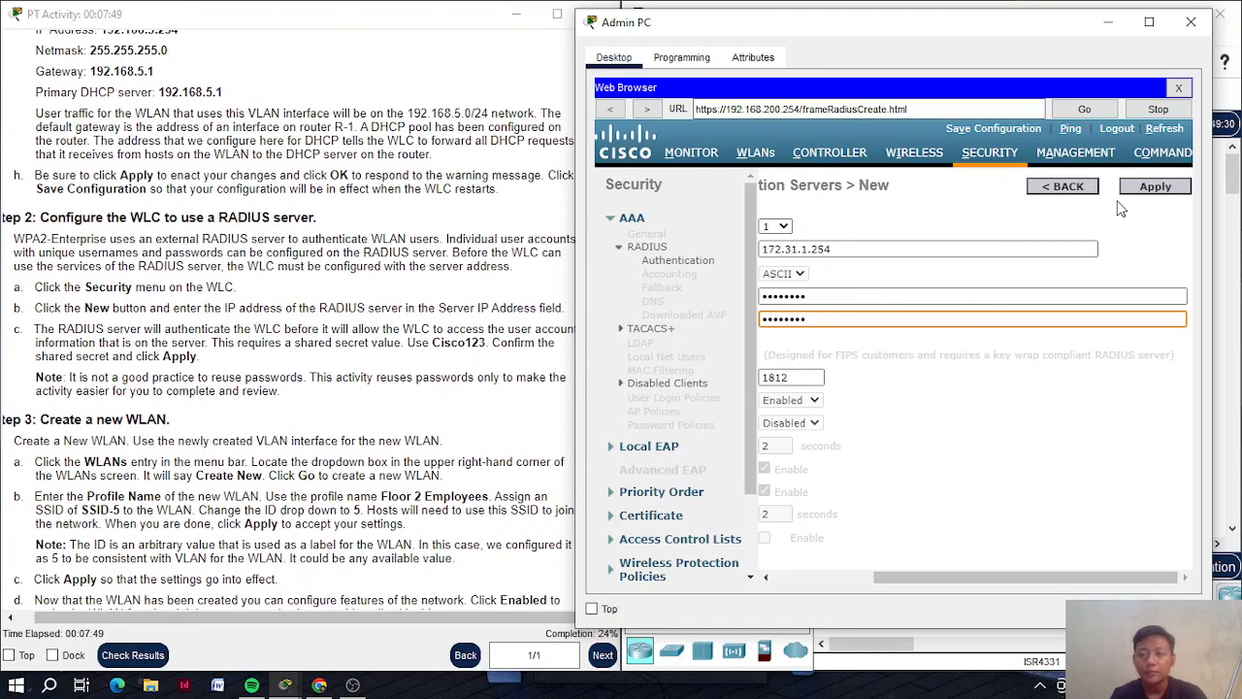
left_click(1177, 194)
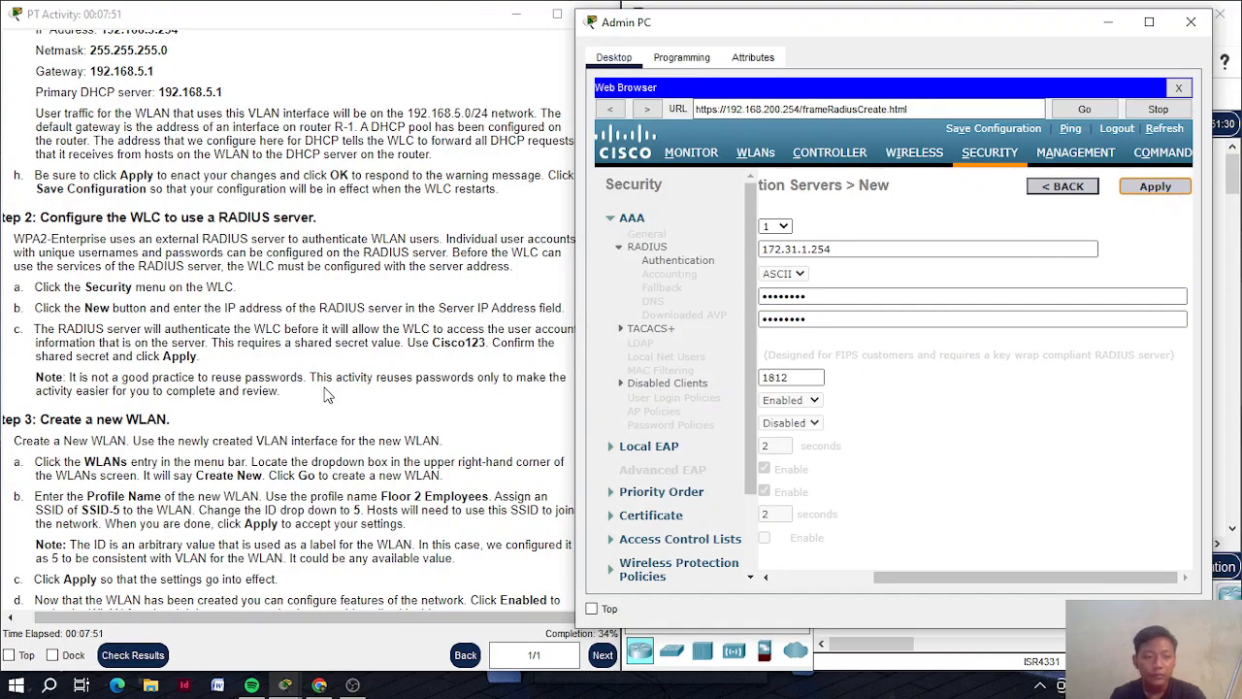
scroll(328, 395, "down", 4)
scroll(328, 395, "down", 1)
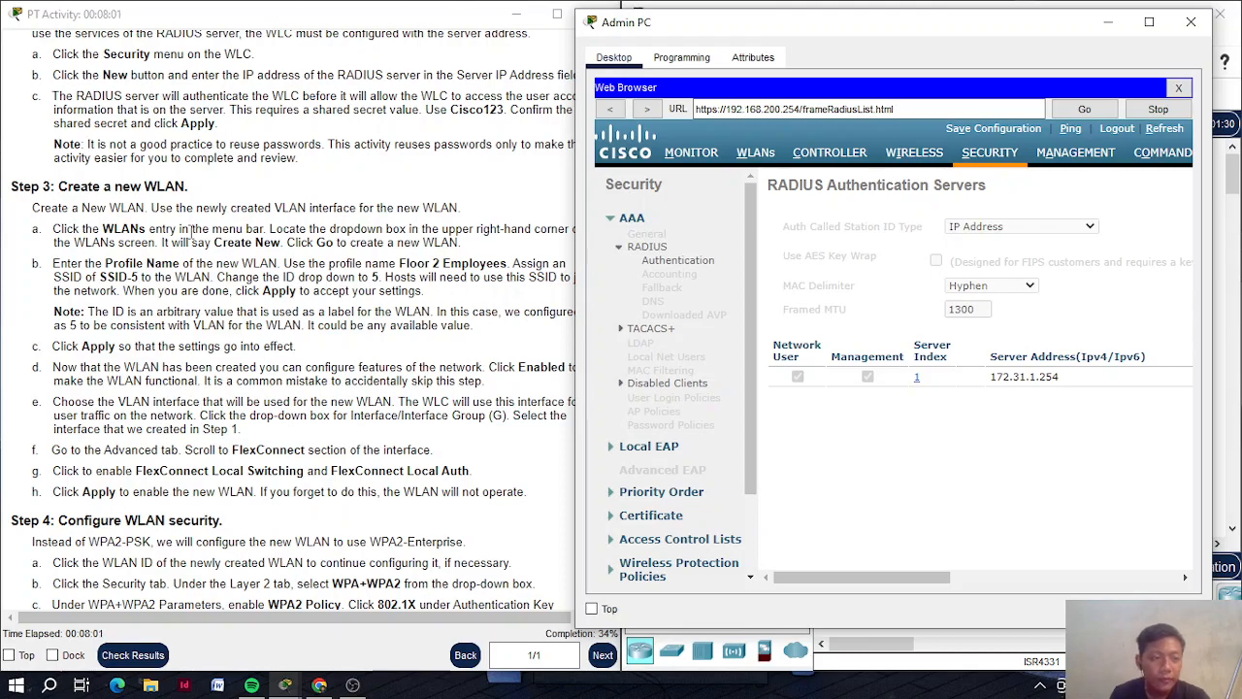
Start a new WLAN from the WLANs page using Create New
left_click(763, 155)
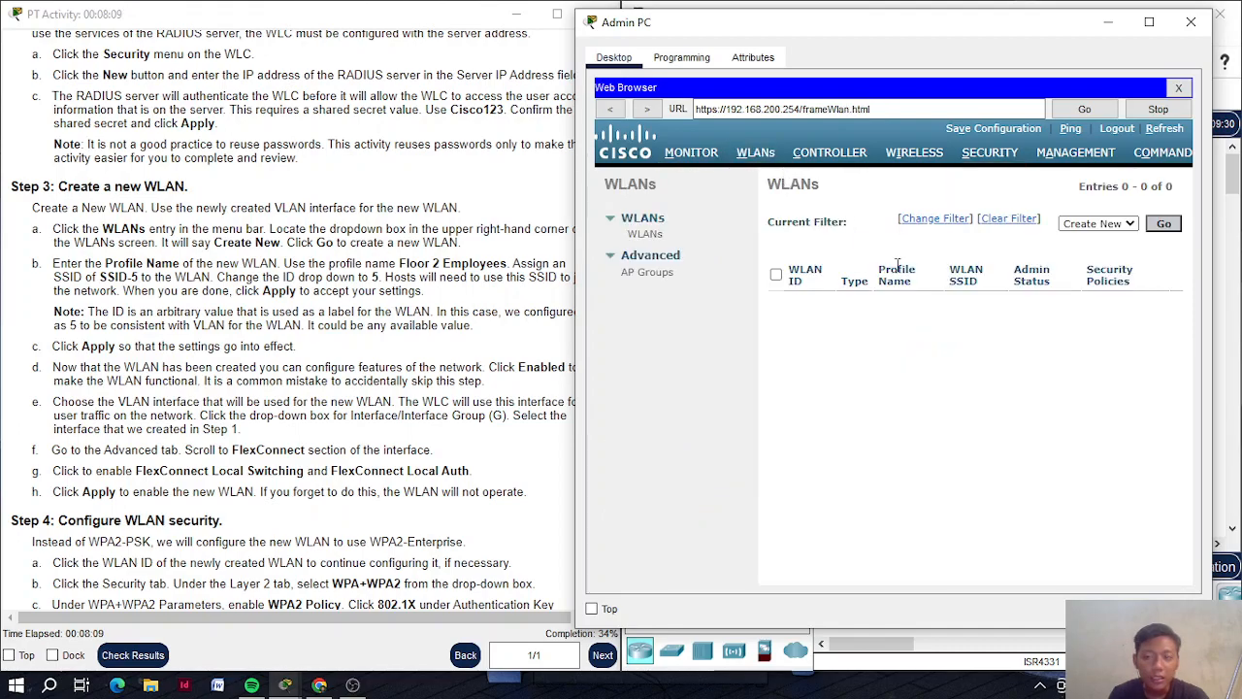
left_click(1129, 224)
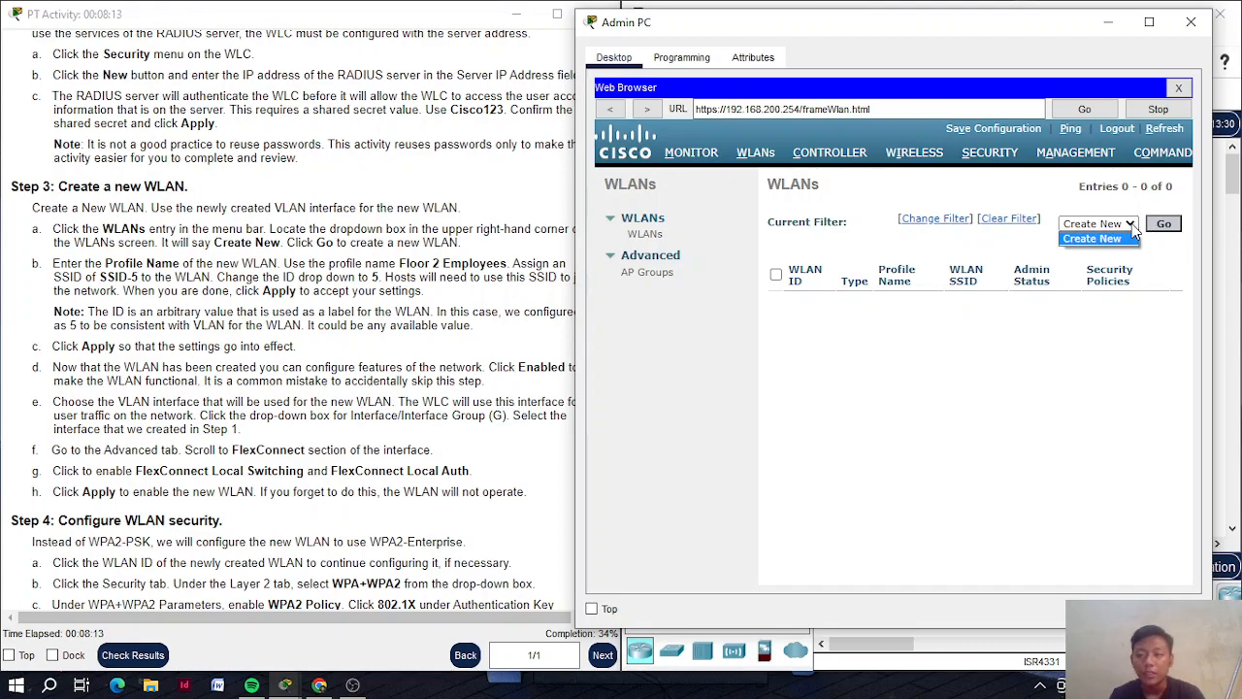
left_click(1102, 239)
left_click(1167, 226)
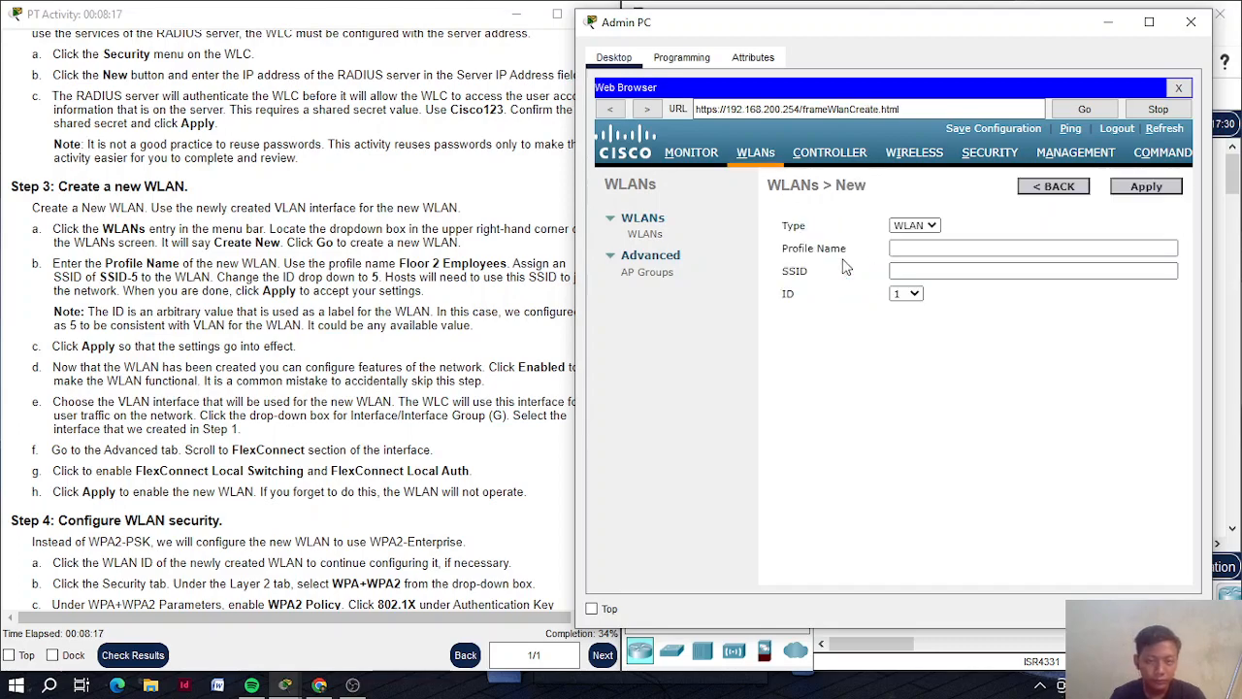
Enter profile name Floor 2 Employees, SSID SSID-5, and choose WLAN ID 5
left_click(900, 250)
scroll(417, 276, "right", 1)
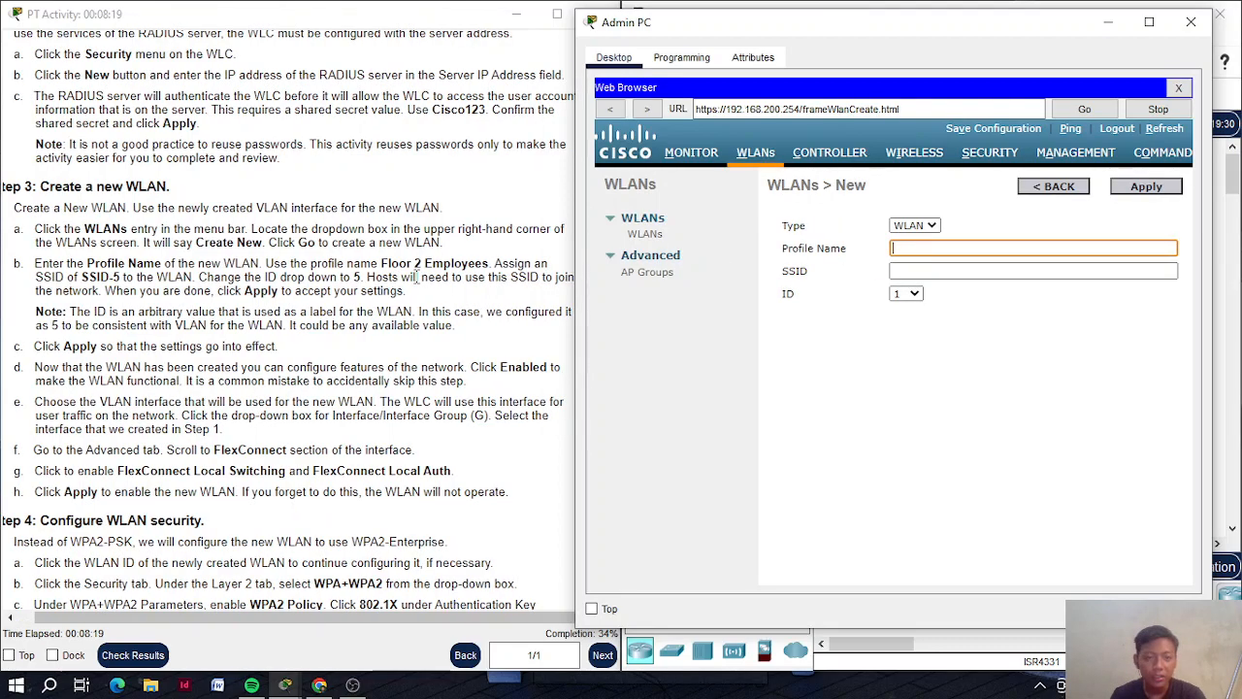
type("FLoo")
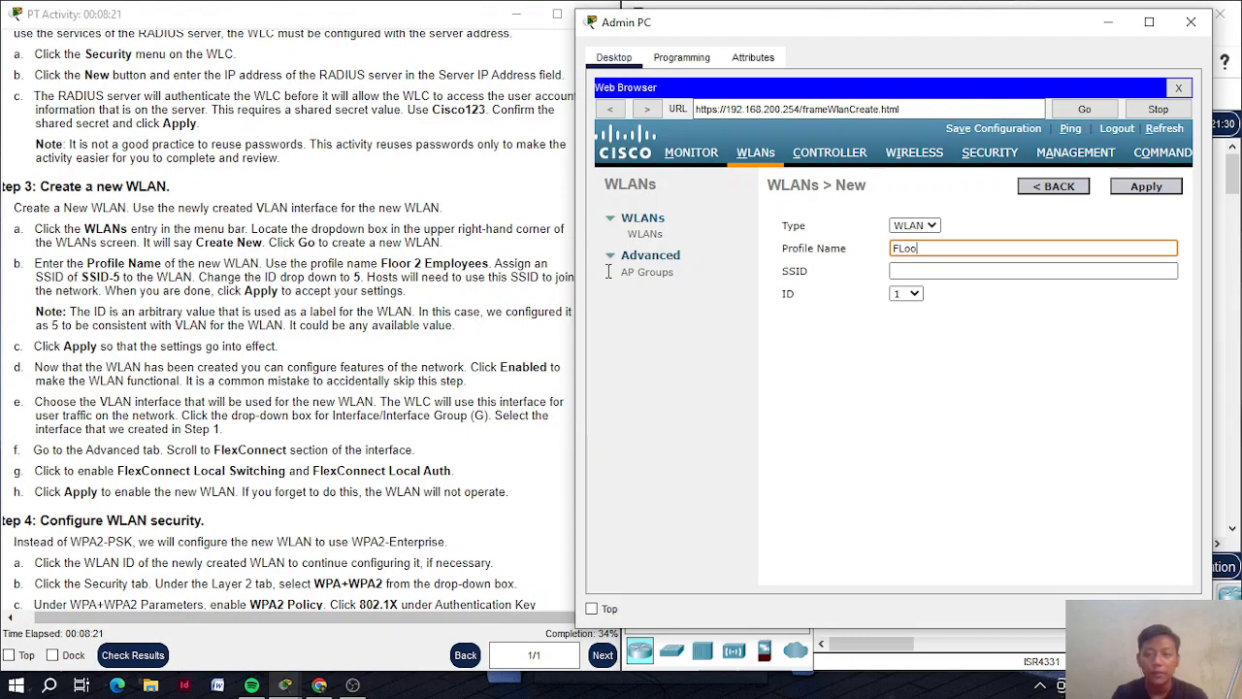
type("or 2 Employees")
key("Tab")
type("SSID-5")
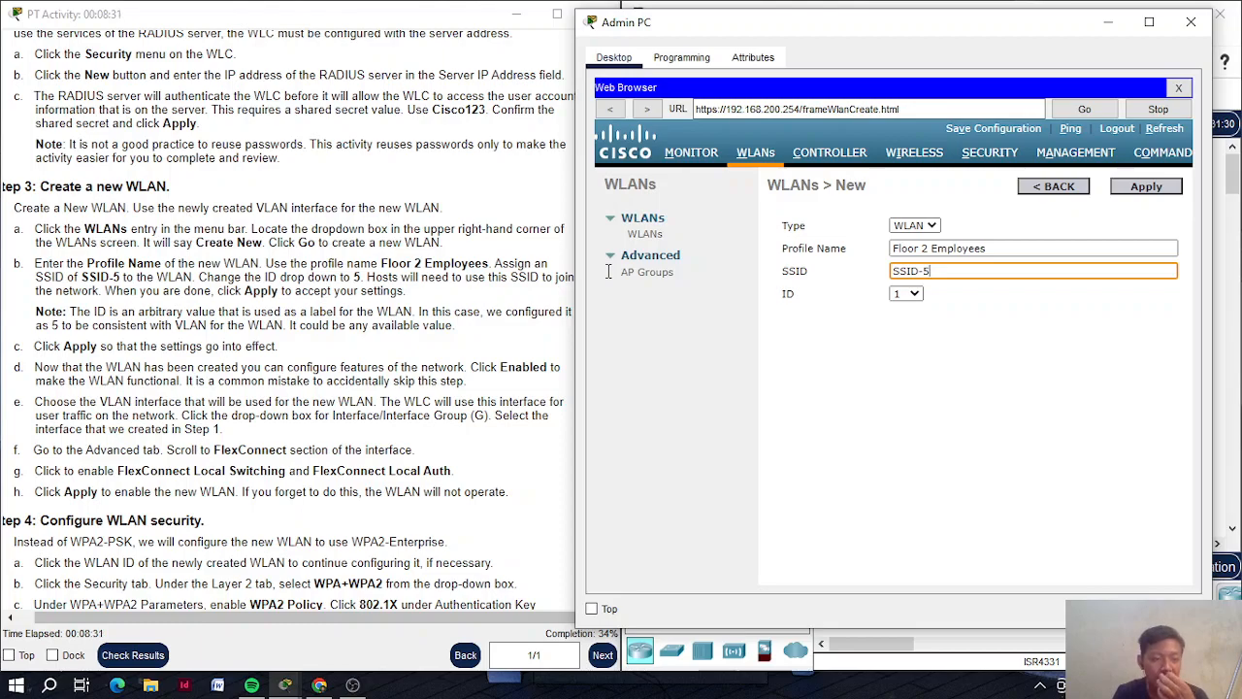
left_click(917, 295)
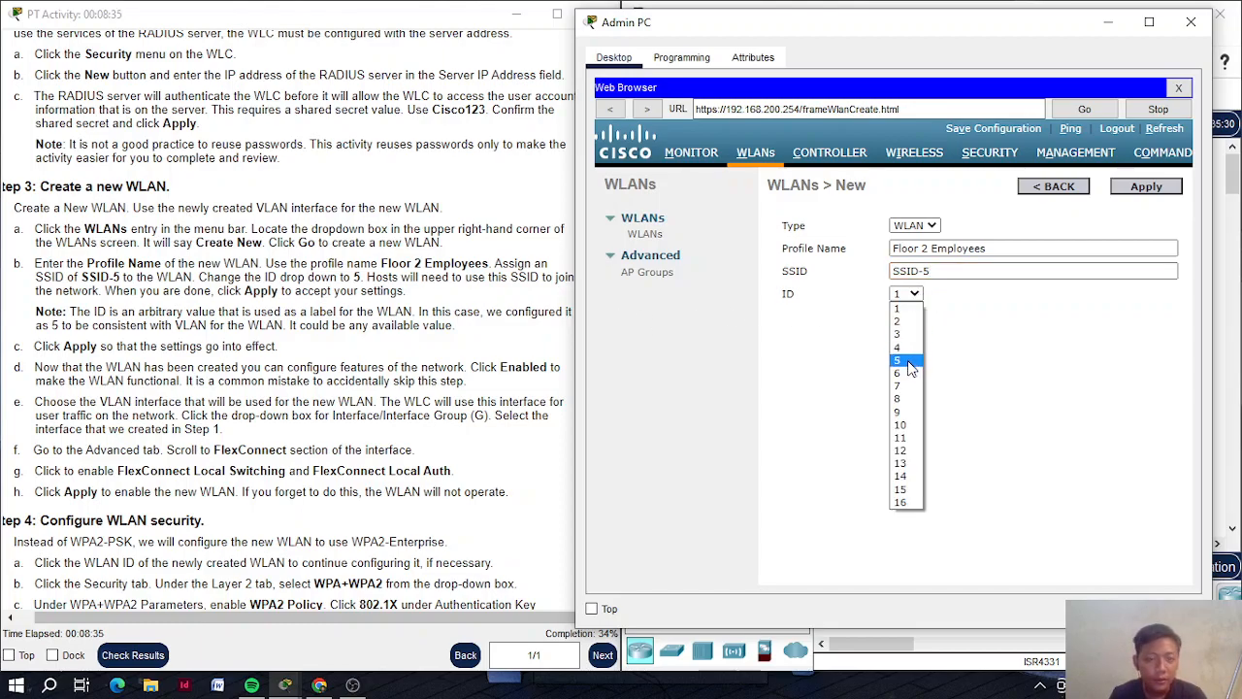
left_click(911, 361)
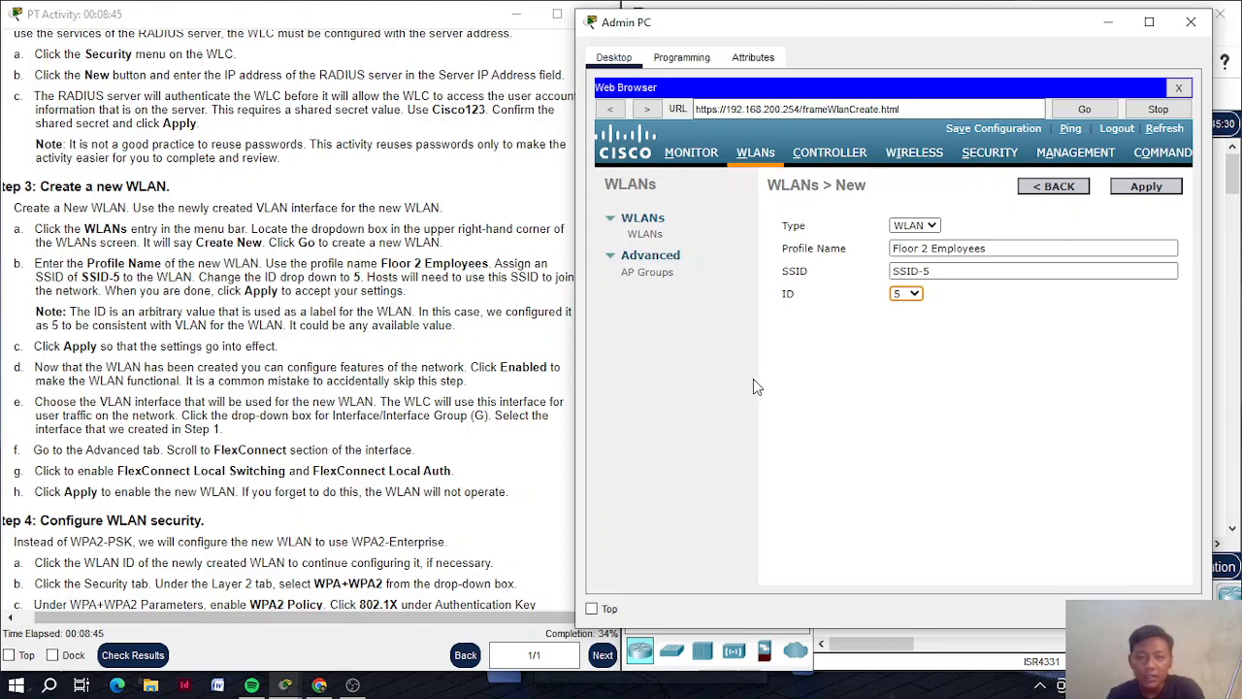
Apply the Floor 2 Employees WLAN, set its status to Enabled, and assign interface WLAN-5
left_click(1146, 187)
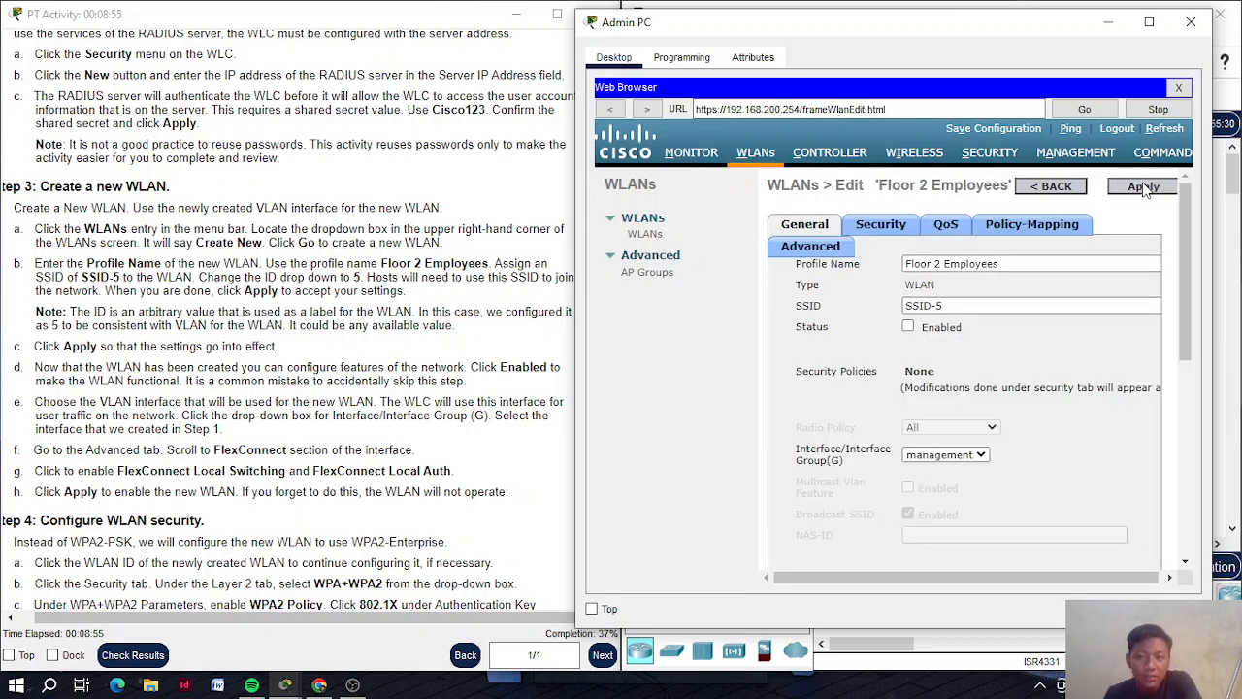
left_click(907, 326)
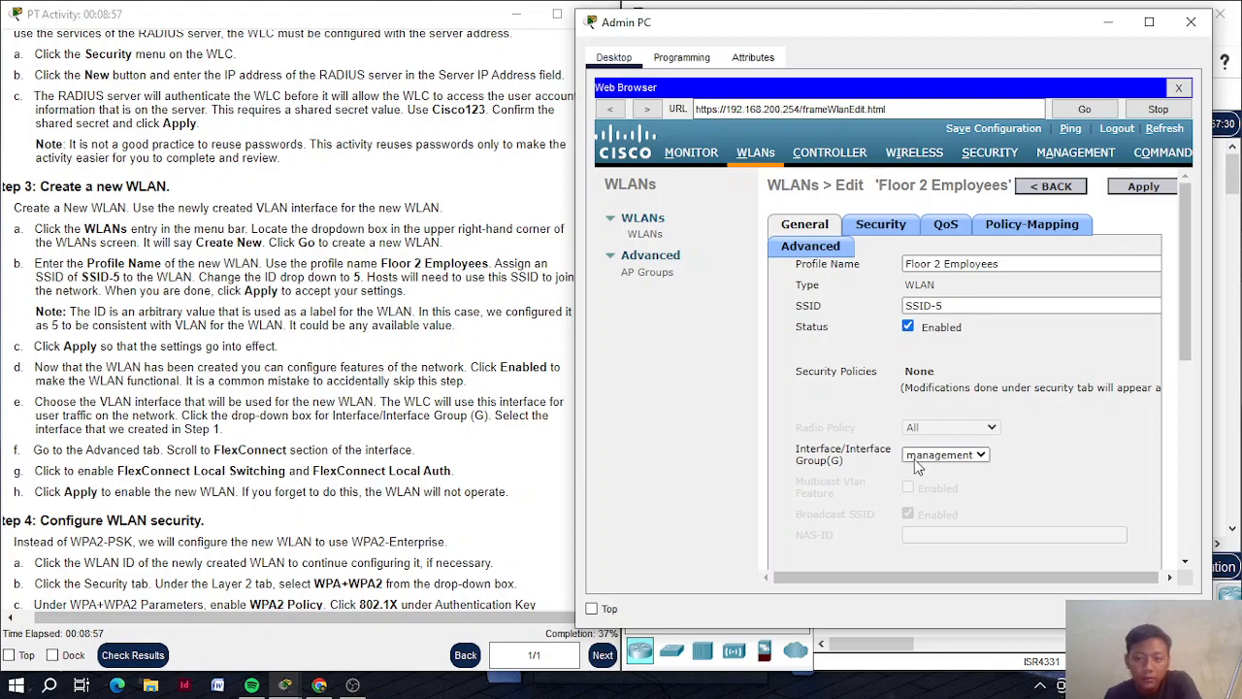
left_click(944, 454)
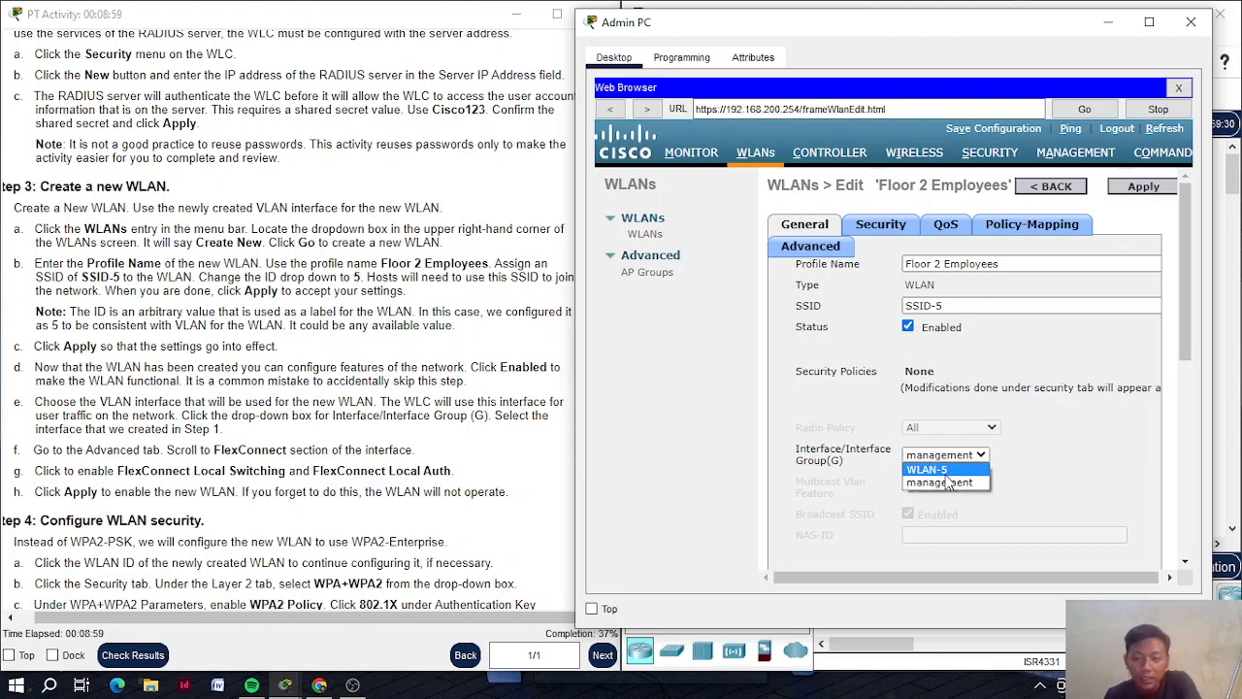
left_click(964, 472)
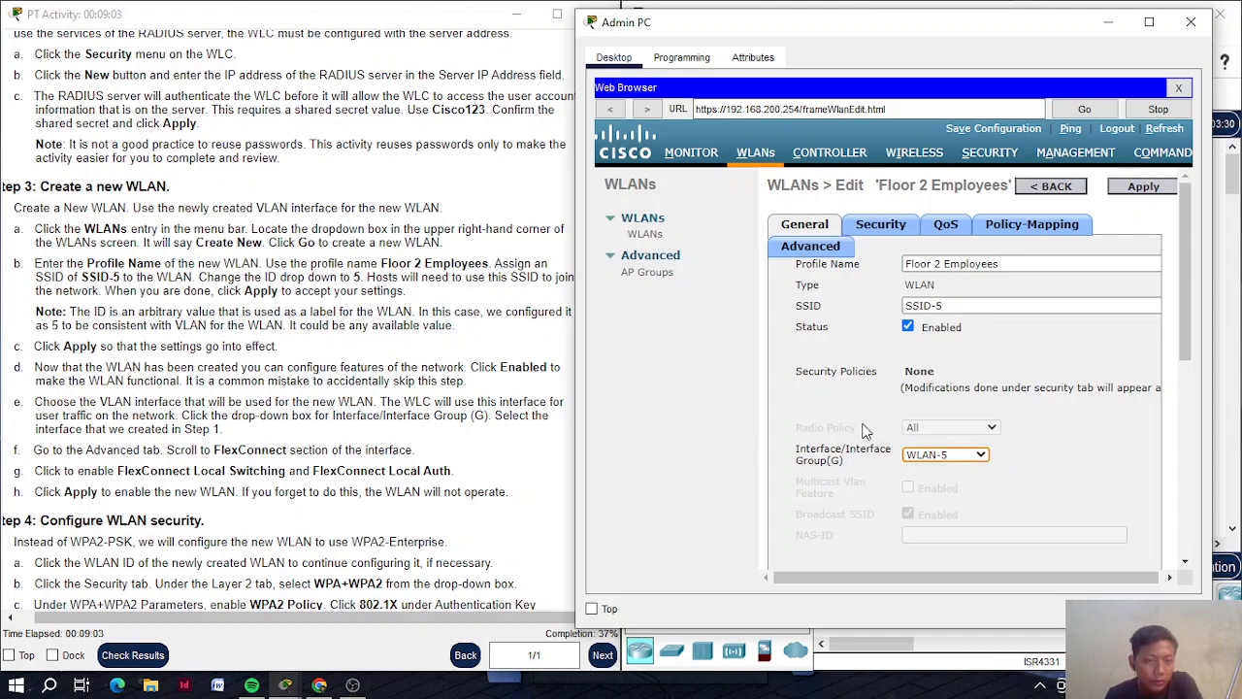
scroll(382, 366, "down", 3)
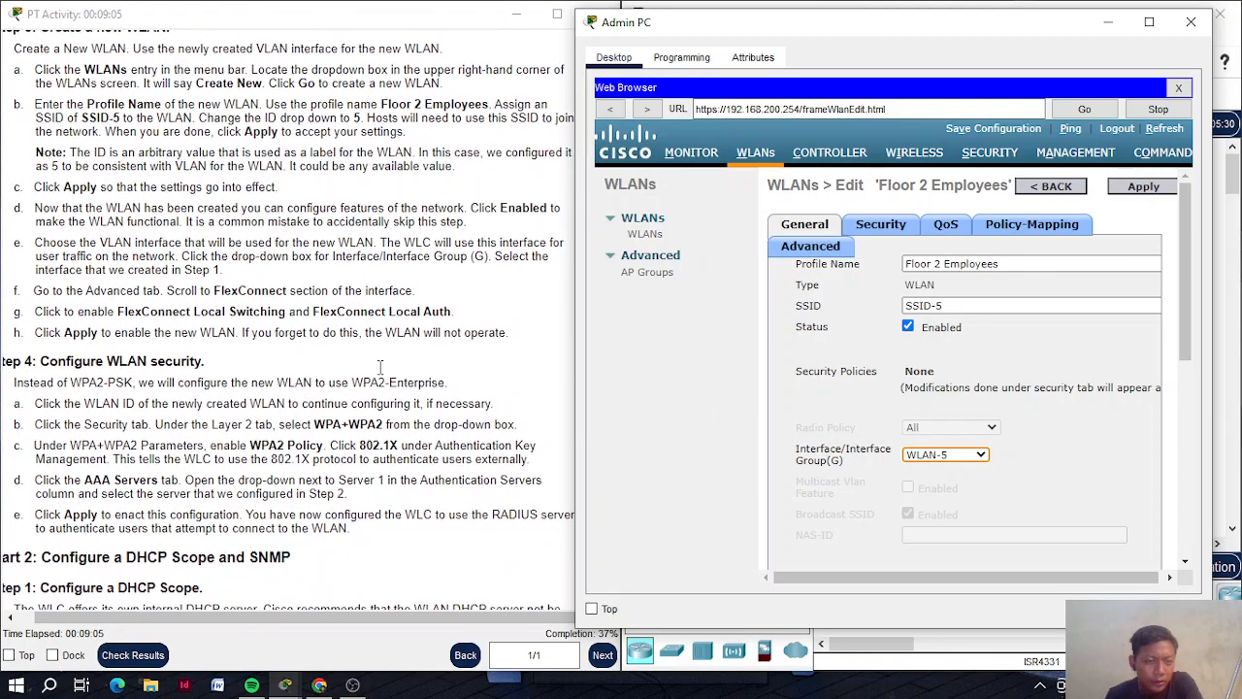
scroll(380, 366, "up", 1)
scroll(380, 366, "up", 1)
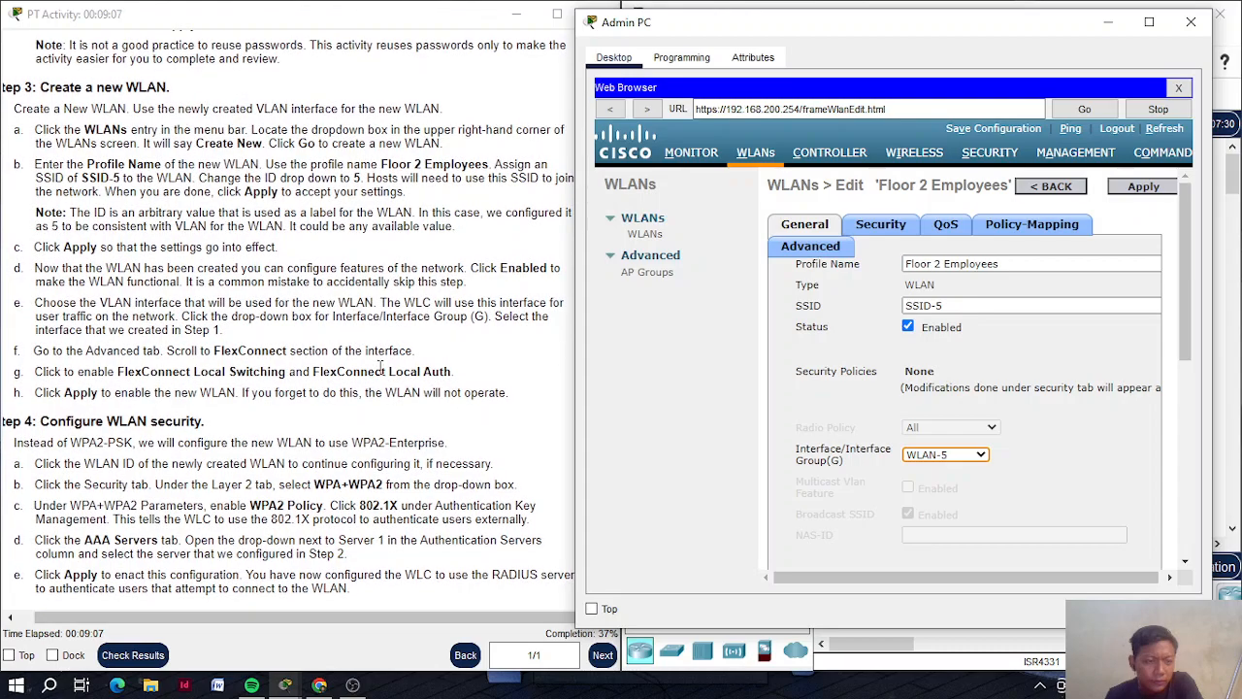
On the Floor 2 Employees WLAN's Advanced tab, tick FlexConnect Local Switching and Local Auth
scroll(380, 369, "up", 1)
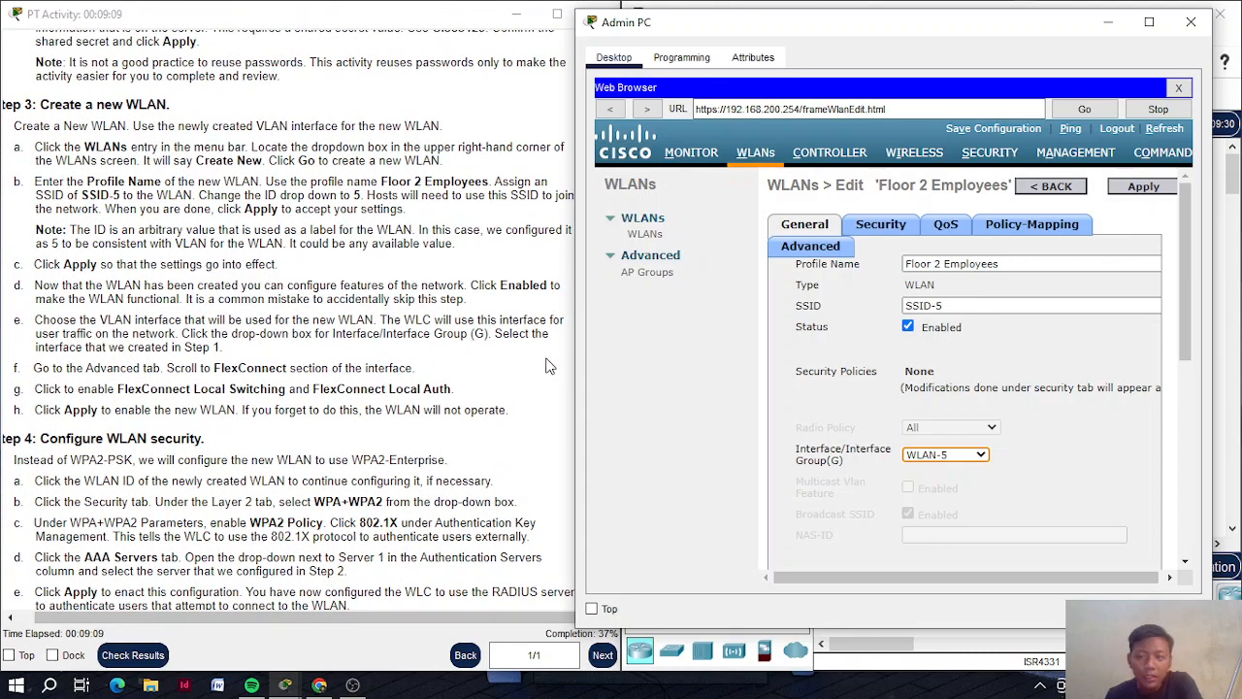
left_click(791, 248)
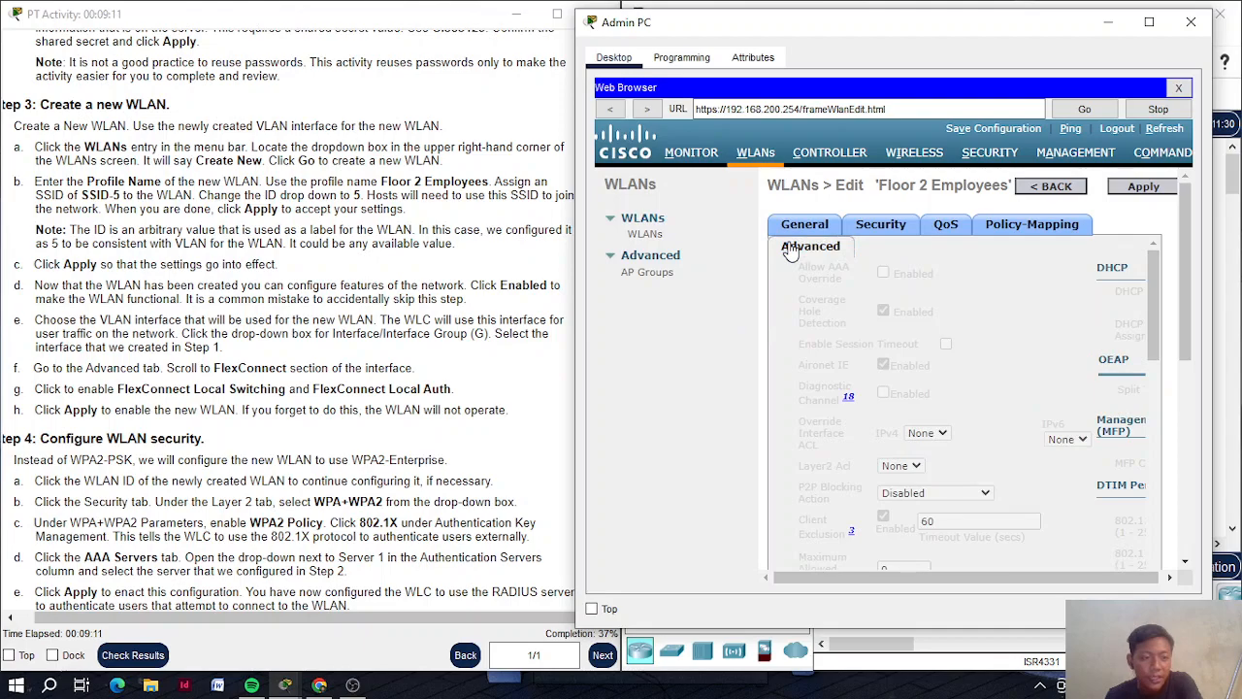
scroll(882, 400, "down", 5)
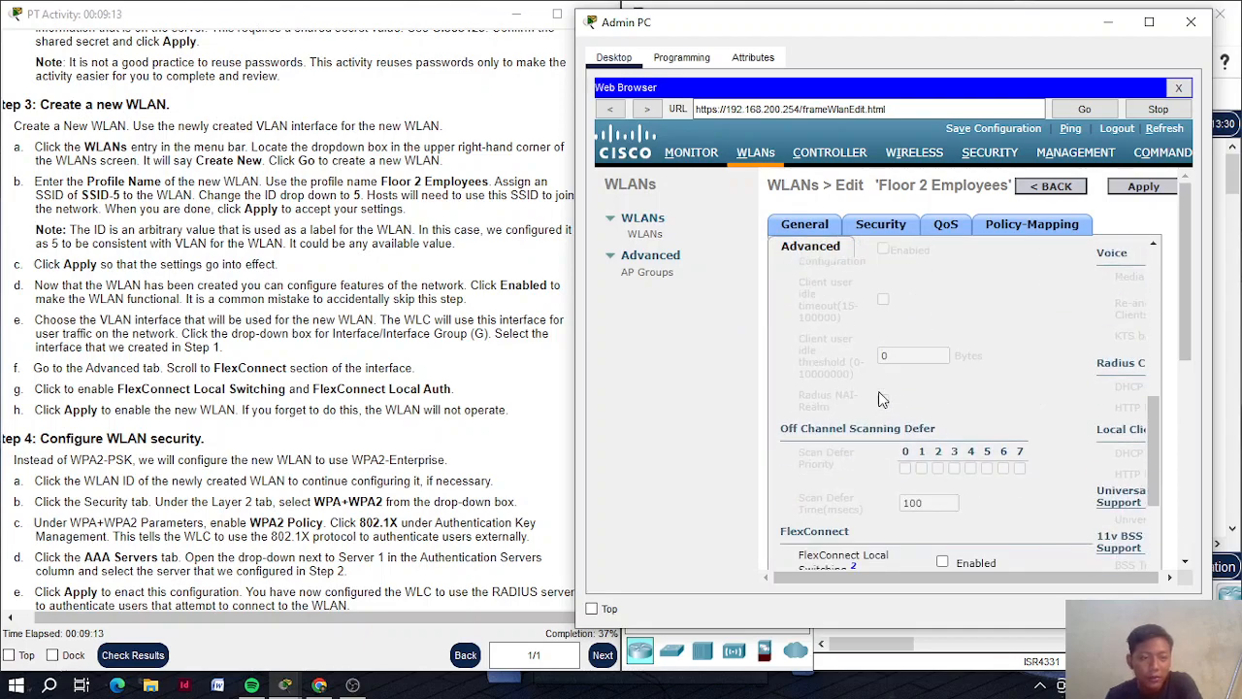
scroll(882, 400, "down", 3)
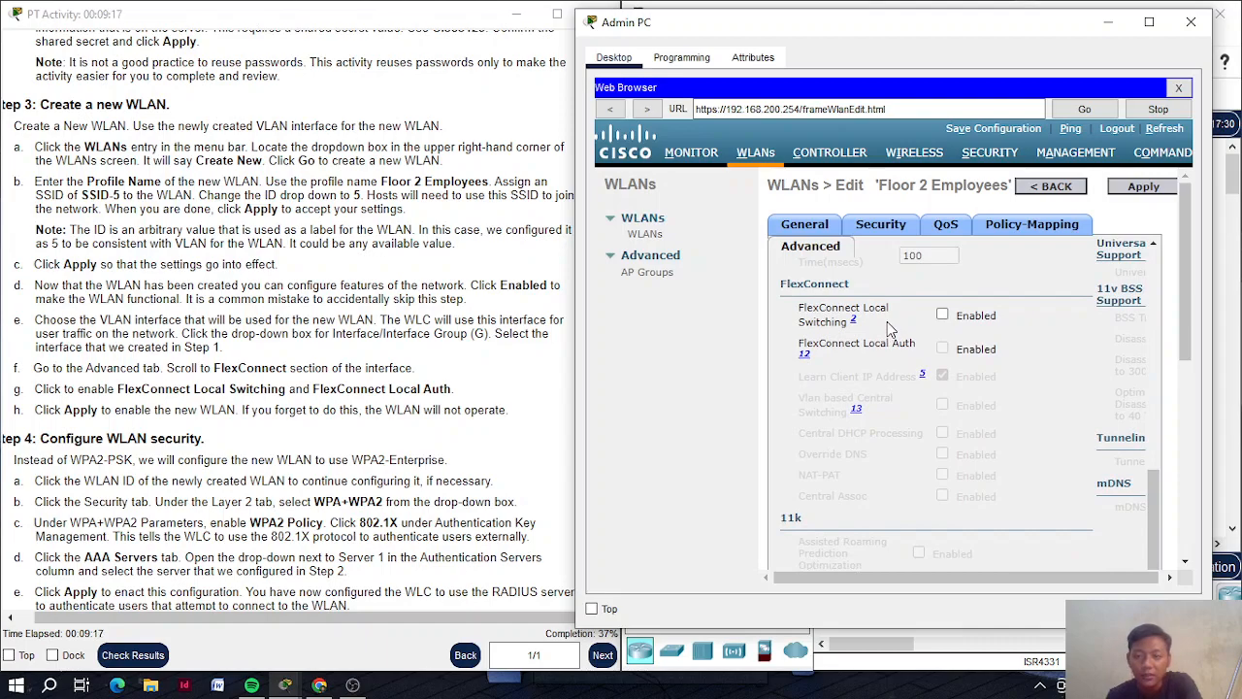
left_click(943, 316)
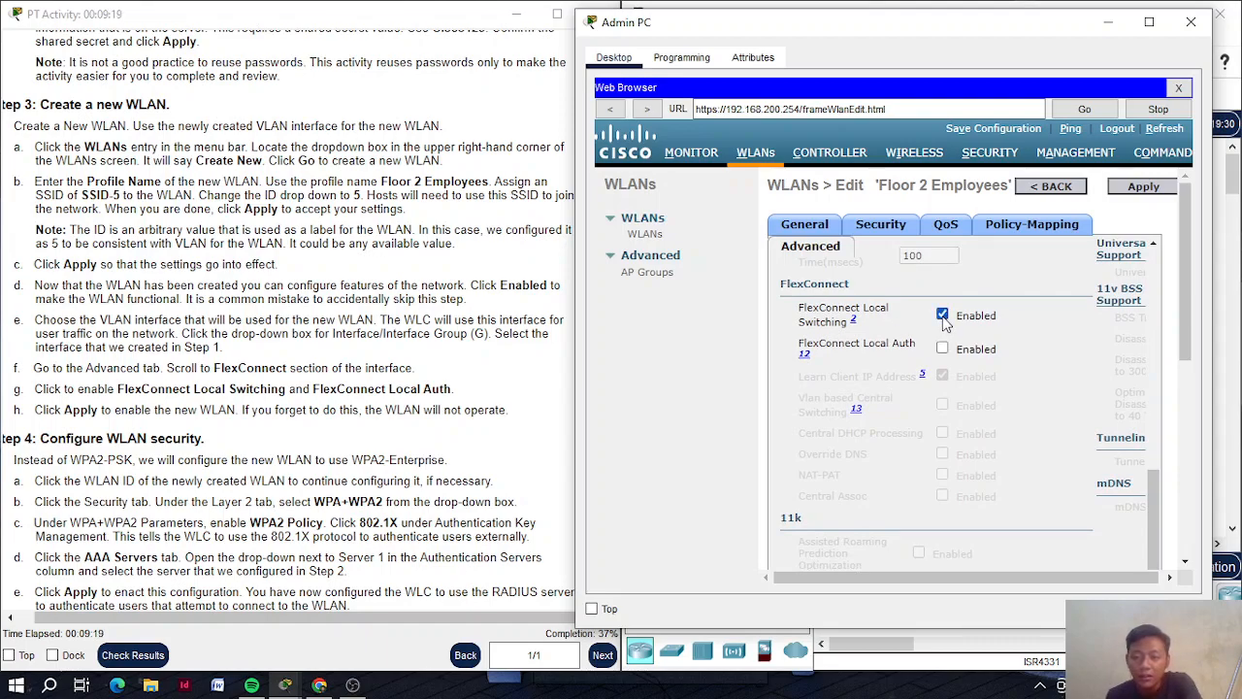
left_click(943, 349)
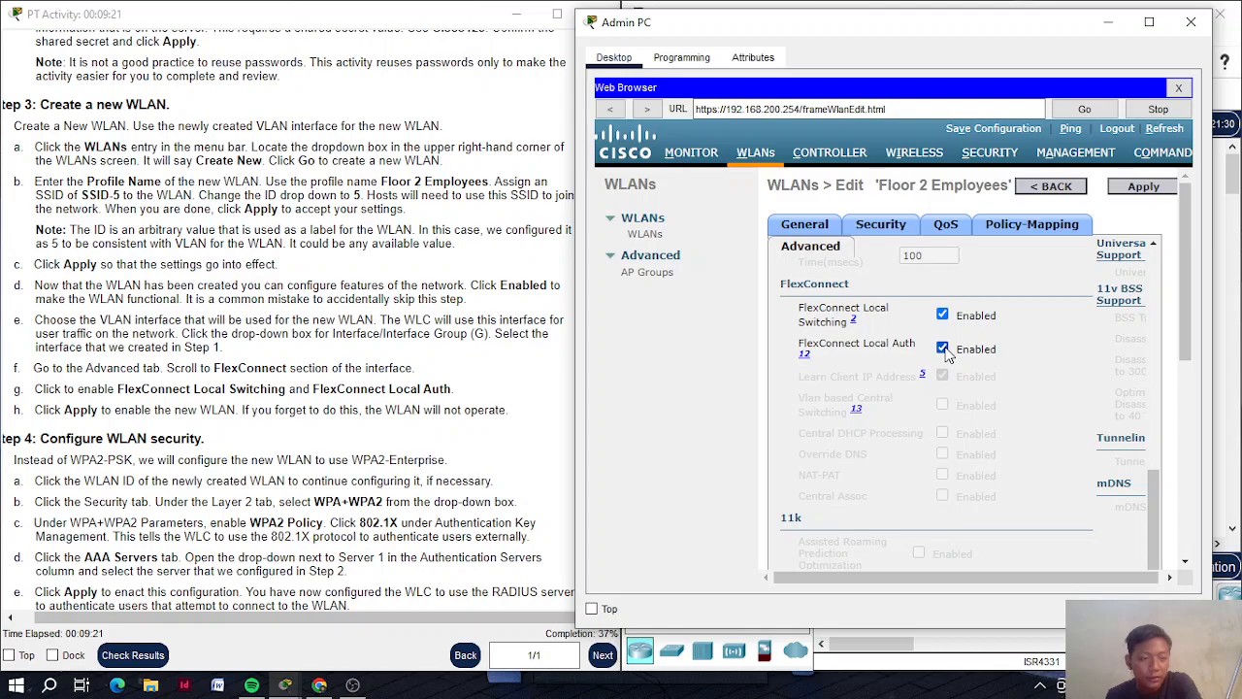
scroll(885, 342, "up", 10)
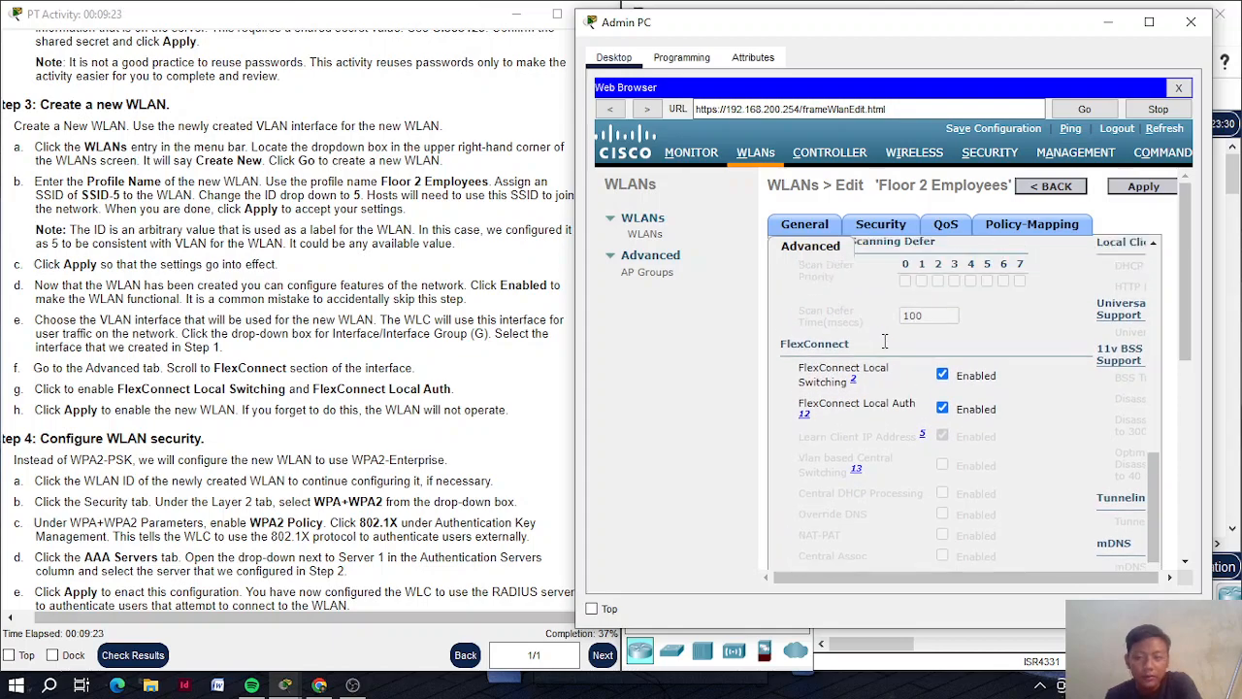
scroll(885, 342, "right", 3)
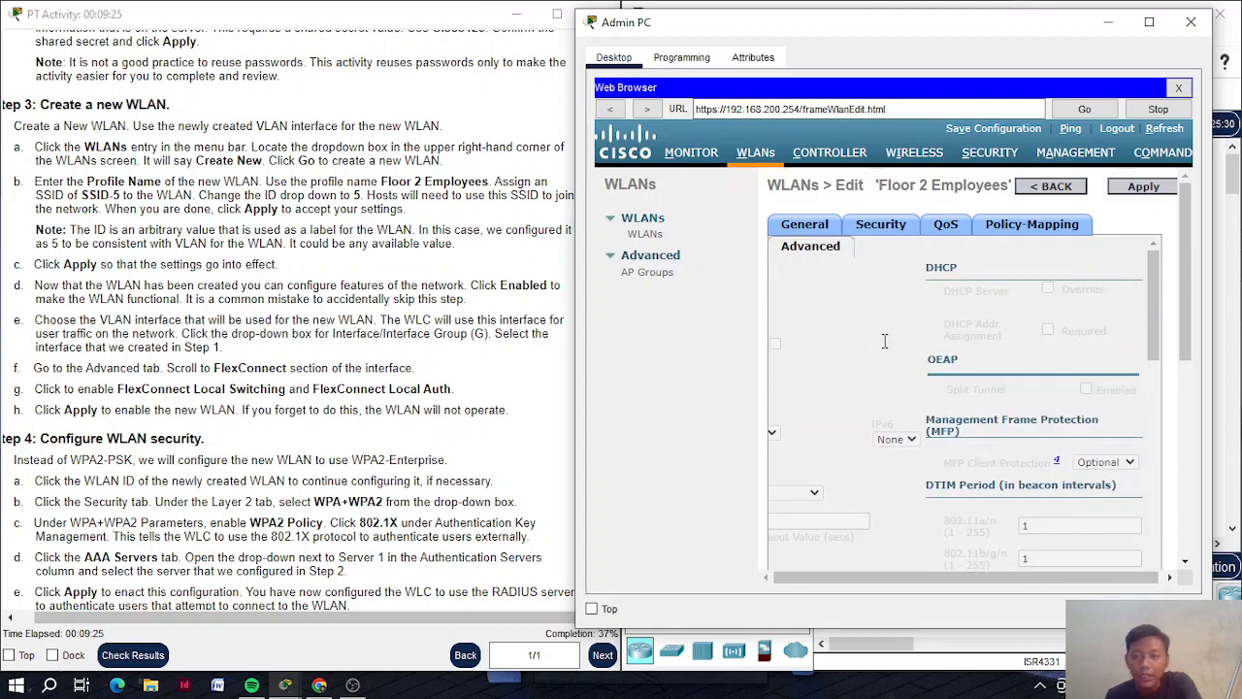
Apply the FlexConnect settings and review Floor 2 Employees, enabled with SSID-5 on WLAN-5
left_click(1169, 190)
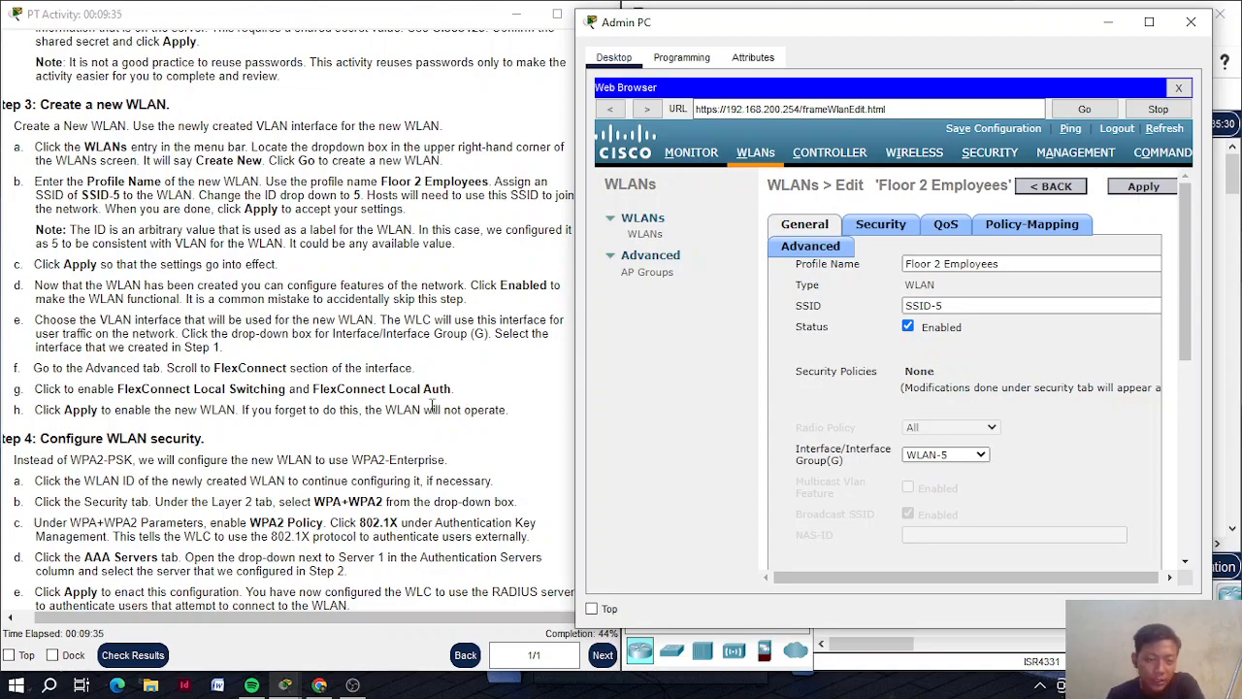
scroll(286, 428, "down", 5)
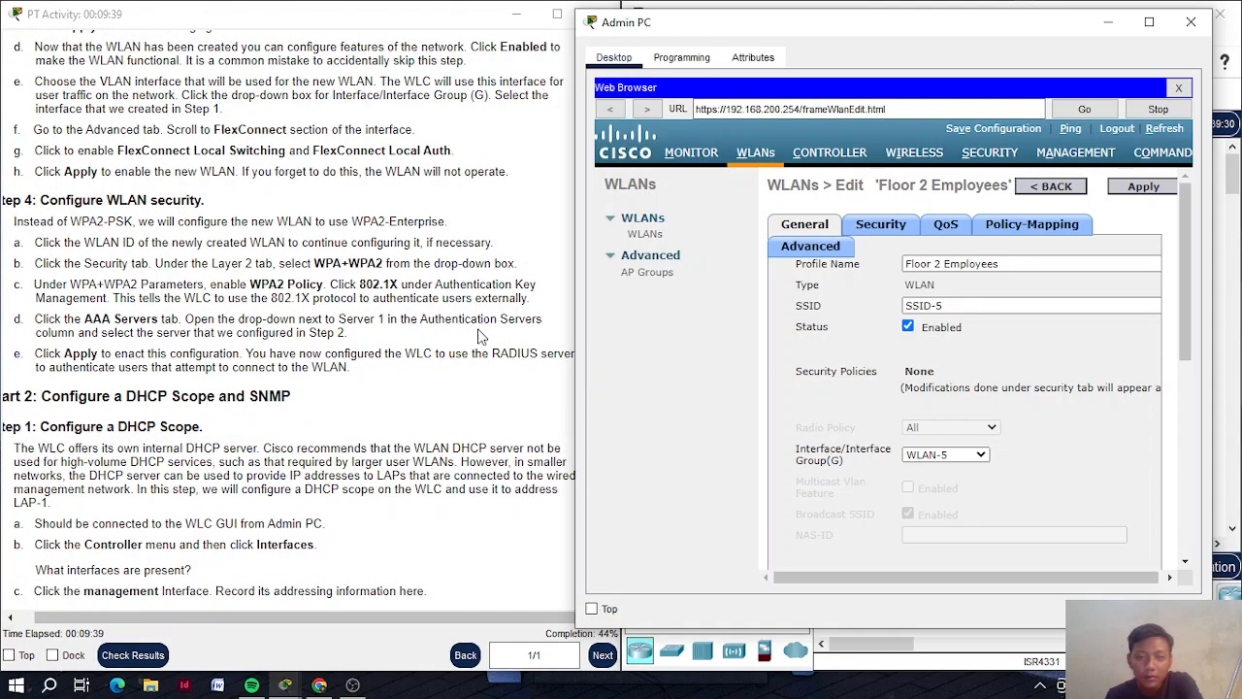
scroll(415, 339, "up", 1)
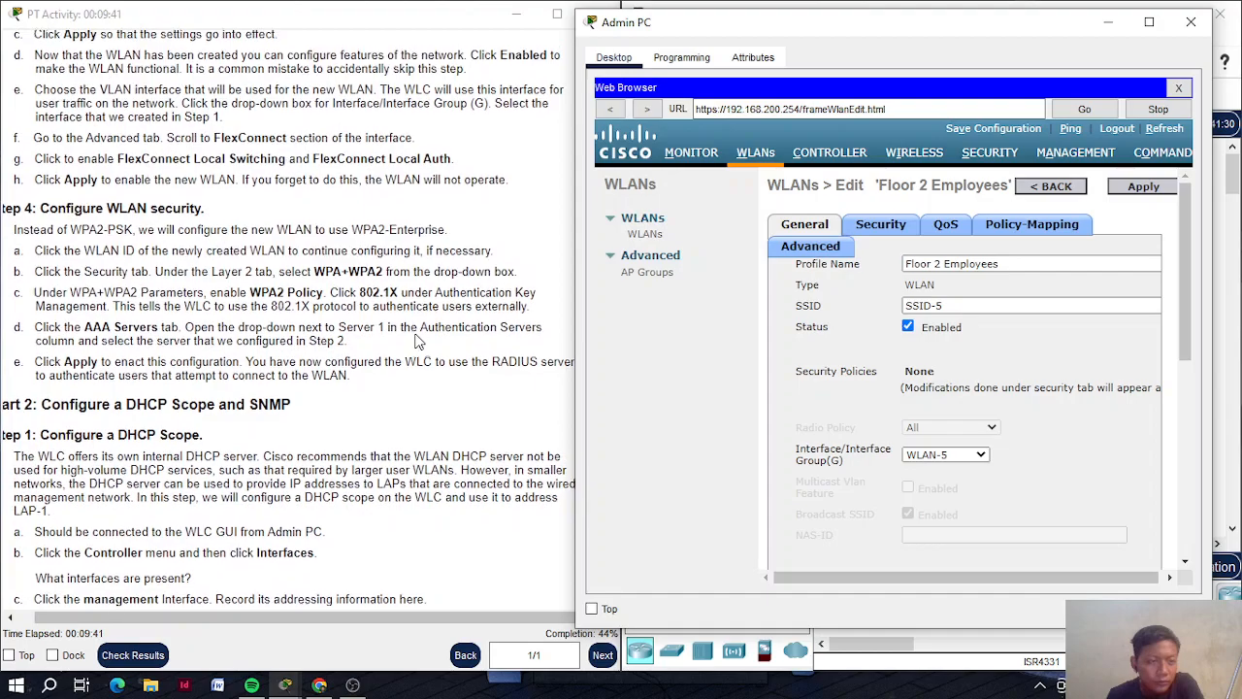
scroll(415, 338, "up", 3)
scroll(416, 338, "up", 5)
scroll(415, 338, "down", 6)
scroll(415, 339, "up", 2)
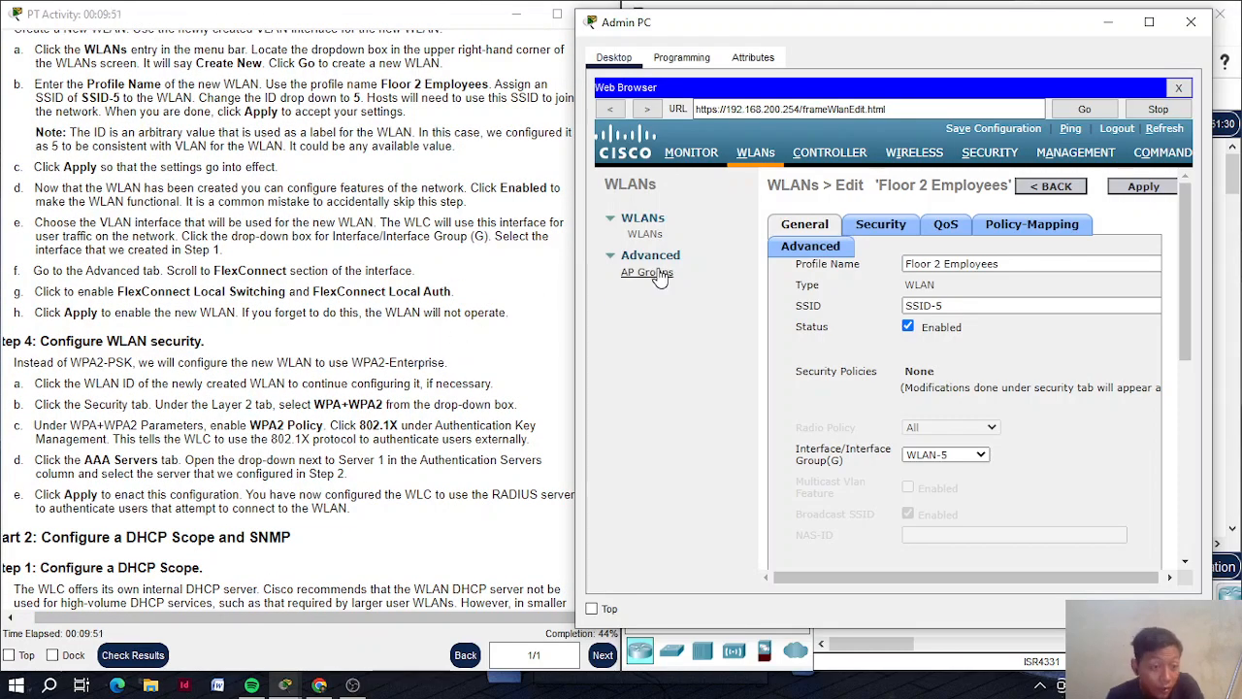
Set the WLAN's Layer 2 security to WPA+WPA2
left_click(871, 233)
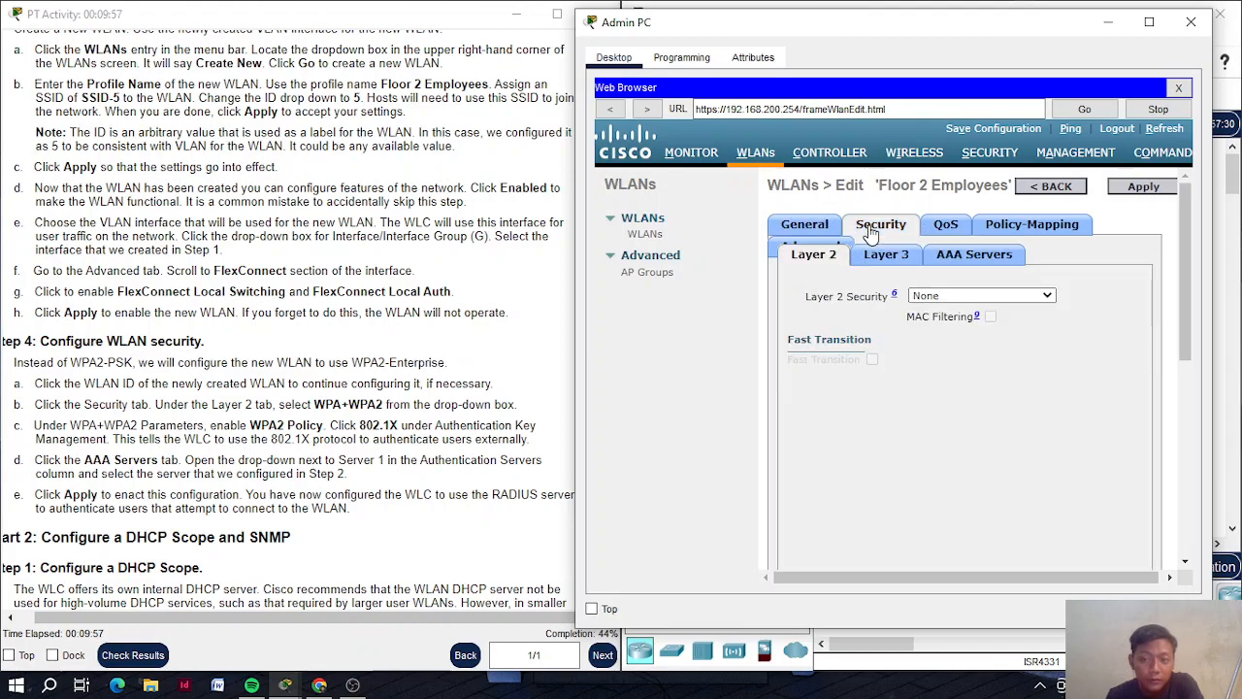
left_click(949, 297)
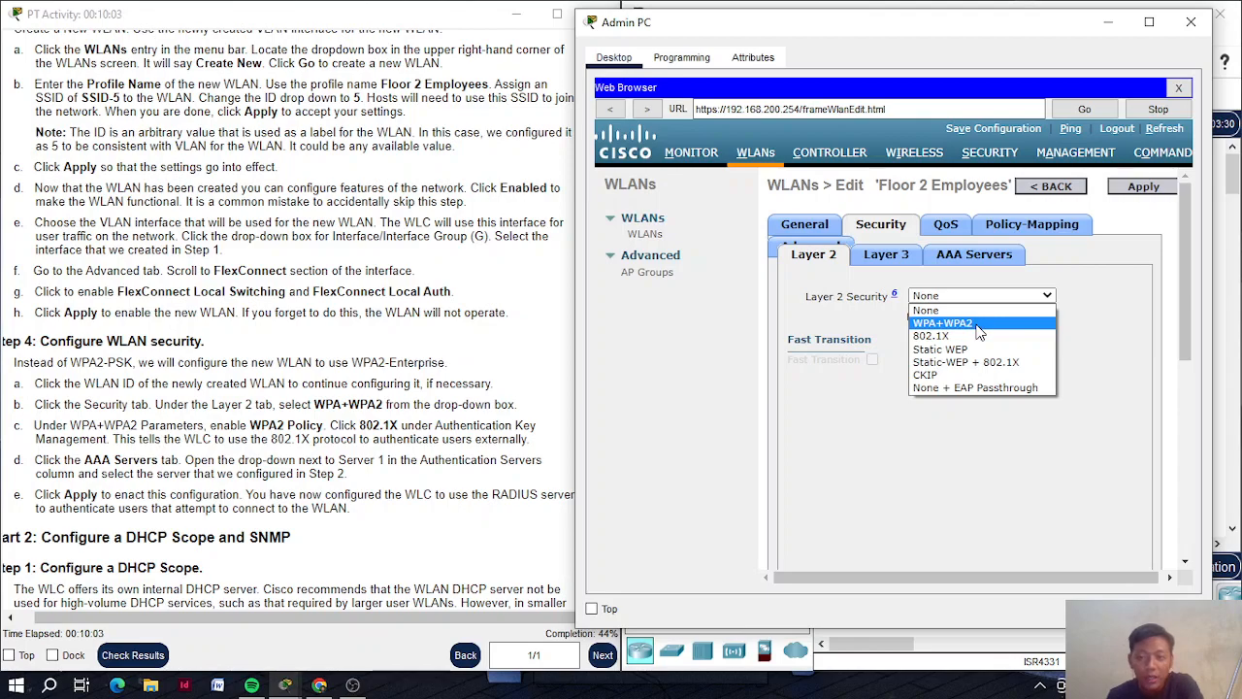
left_click(980, 330)
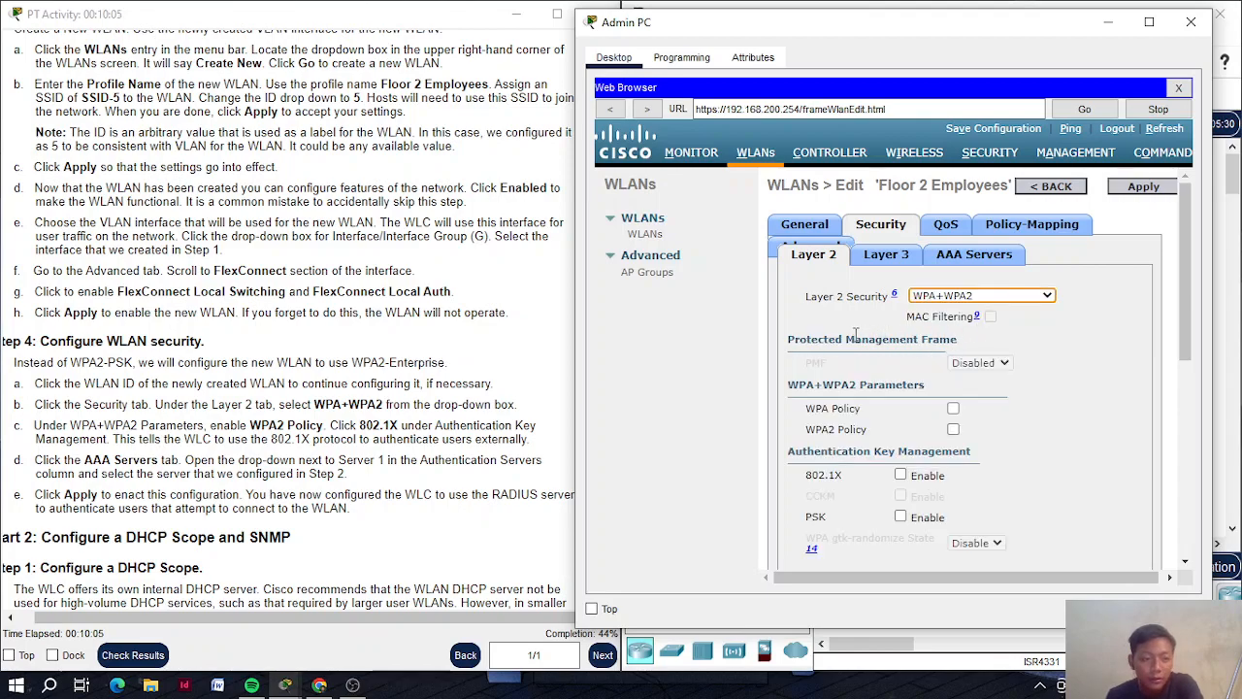
scroll(856, 335, "down", 2)
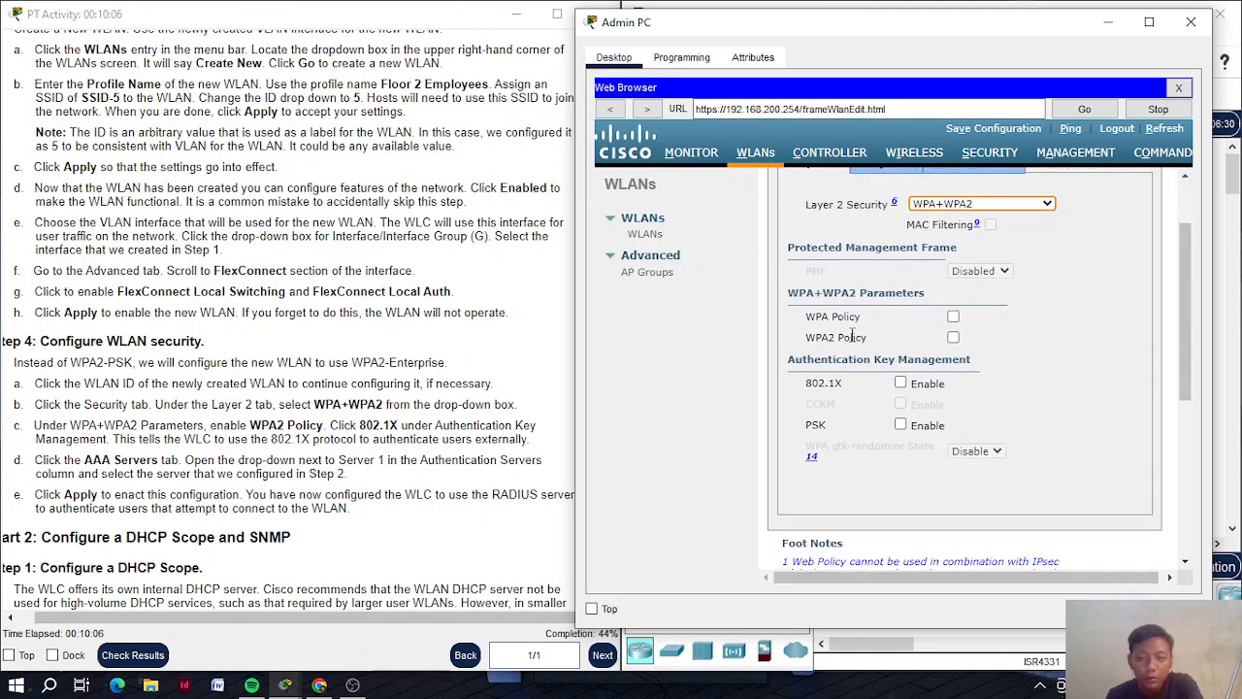
Enable the WPA2 policy with AES and 802.1X authentication key management
left_click(953, 339)
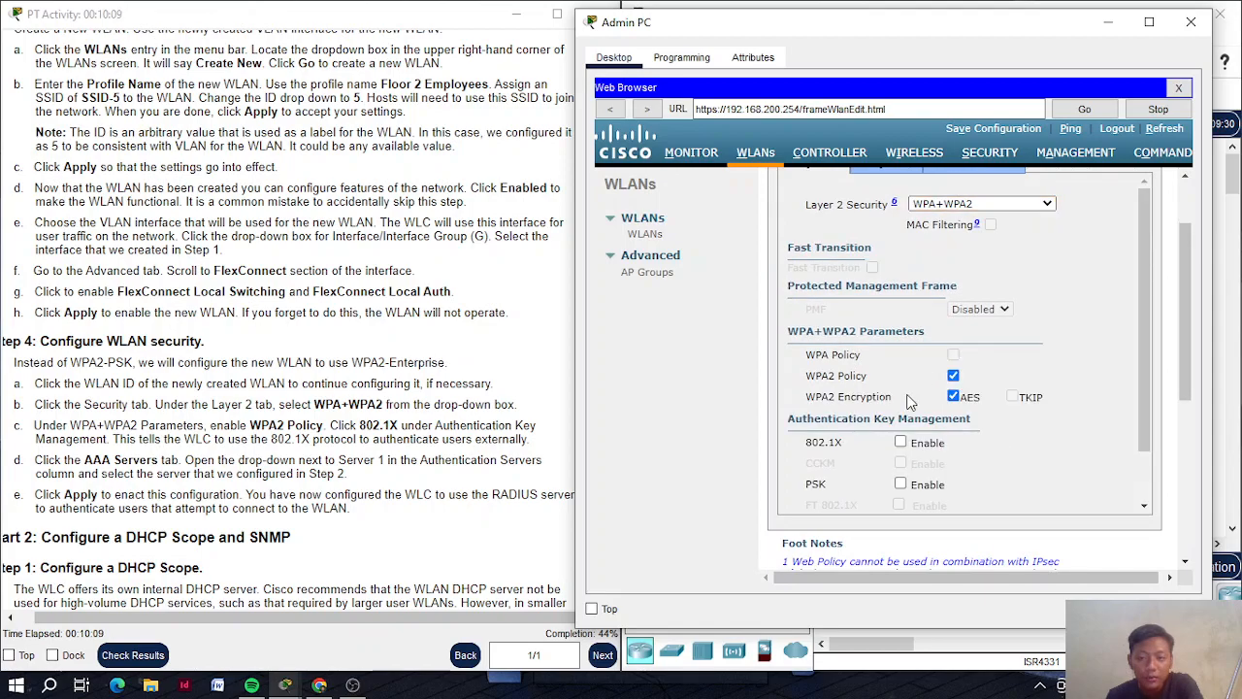
scroll(903, 389, "down", 1)
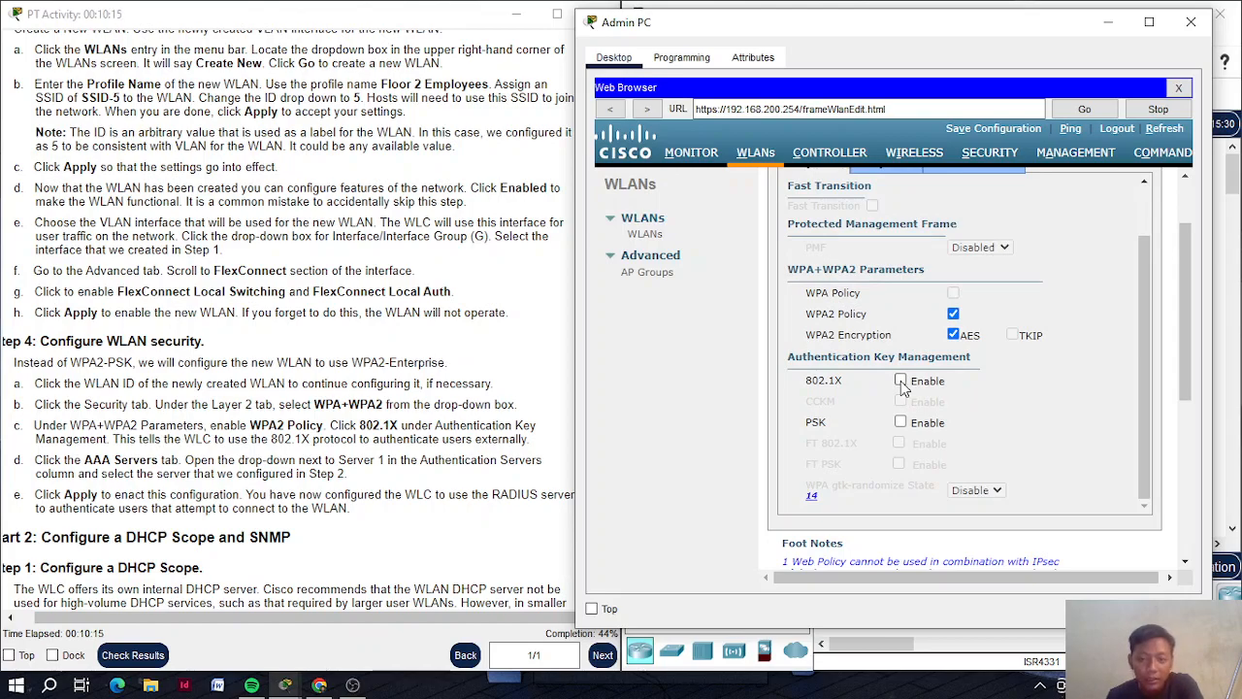
left_click(902, 382)
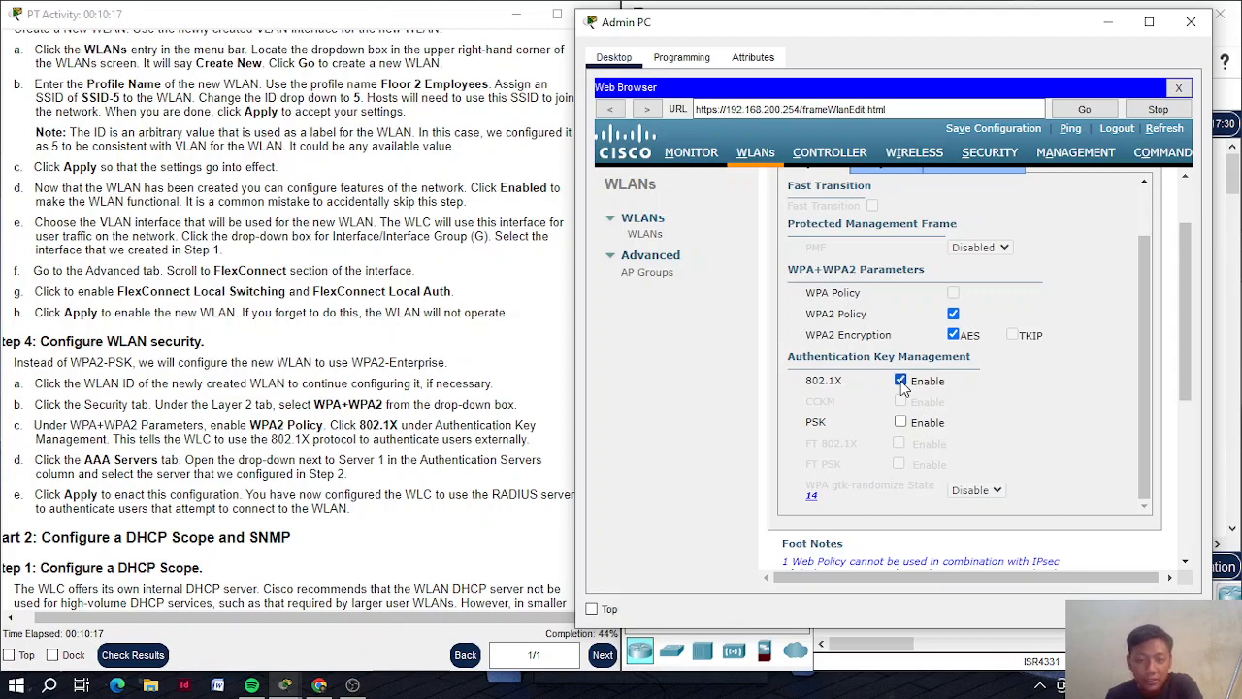
scroll(841, 386, "down", 3)
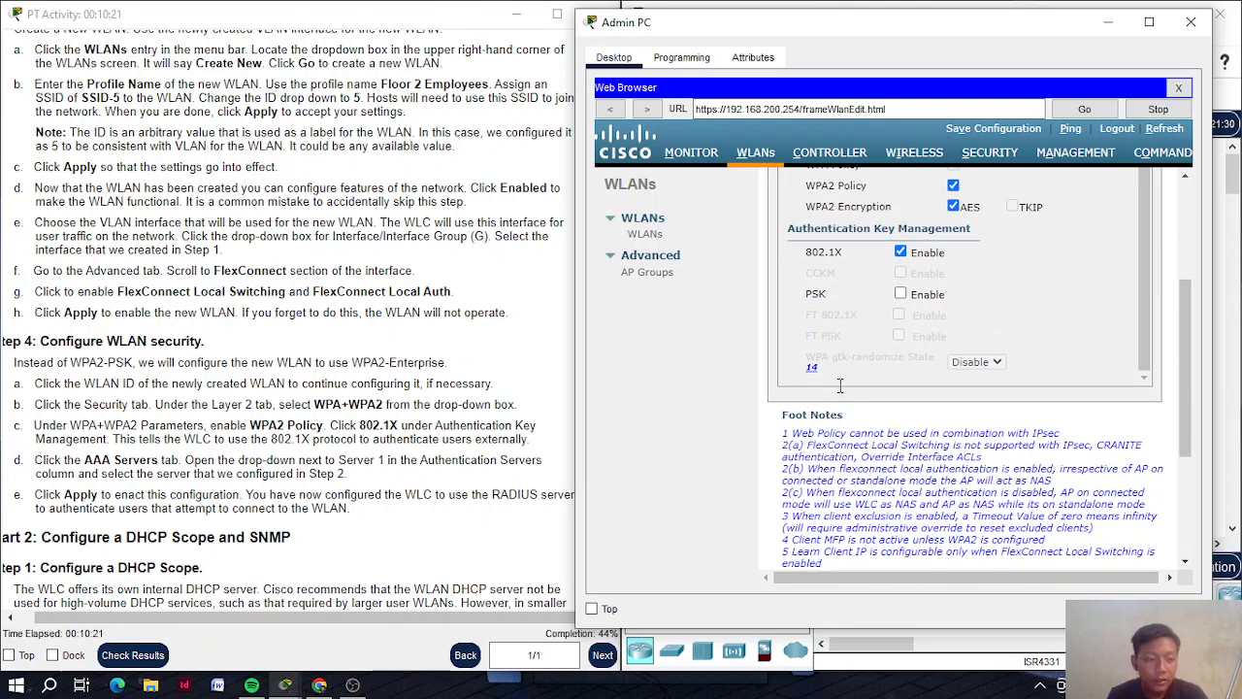
scroll(849, 311, "up", 1)
scroll(850, 310, "down", 1)
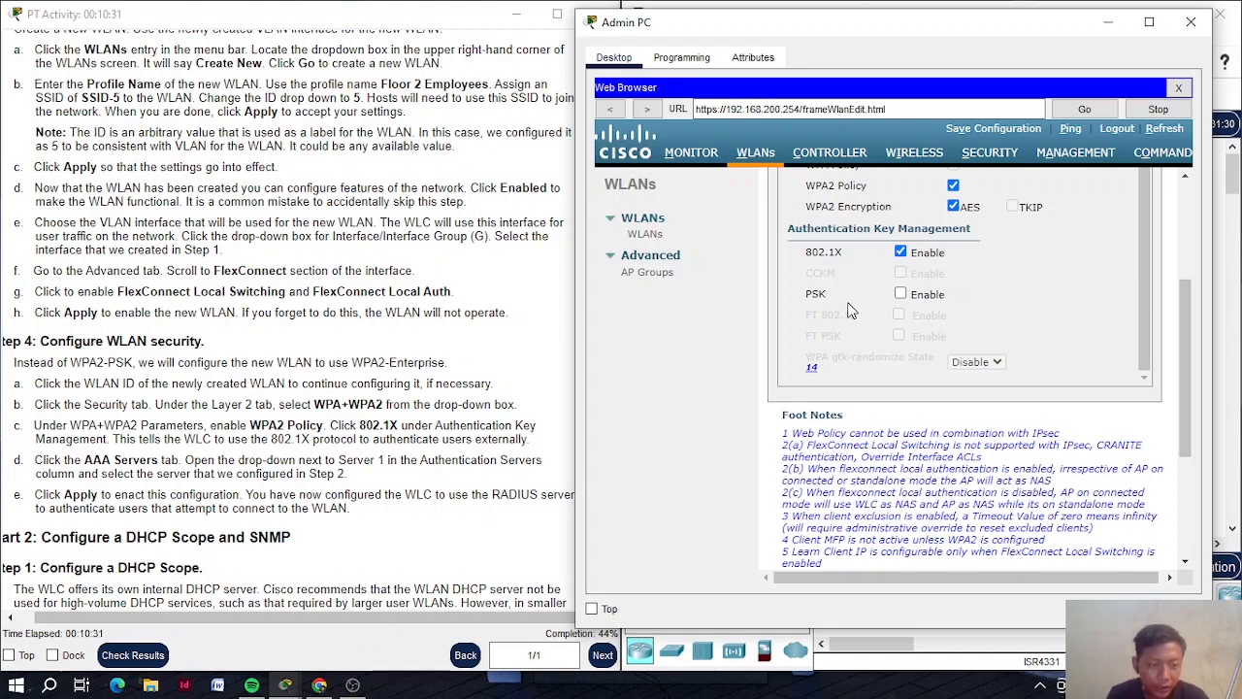
scroll(946, 257, "up", 1)
scroll(1058, 250, "up", 3)
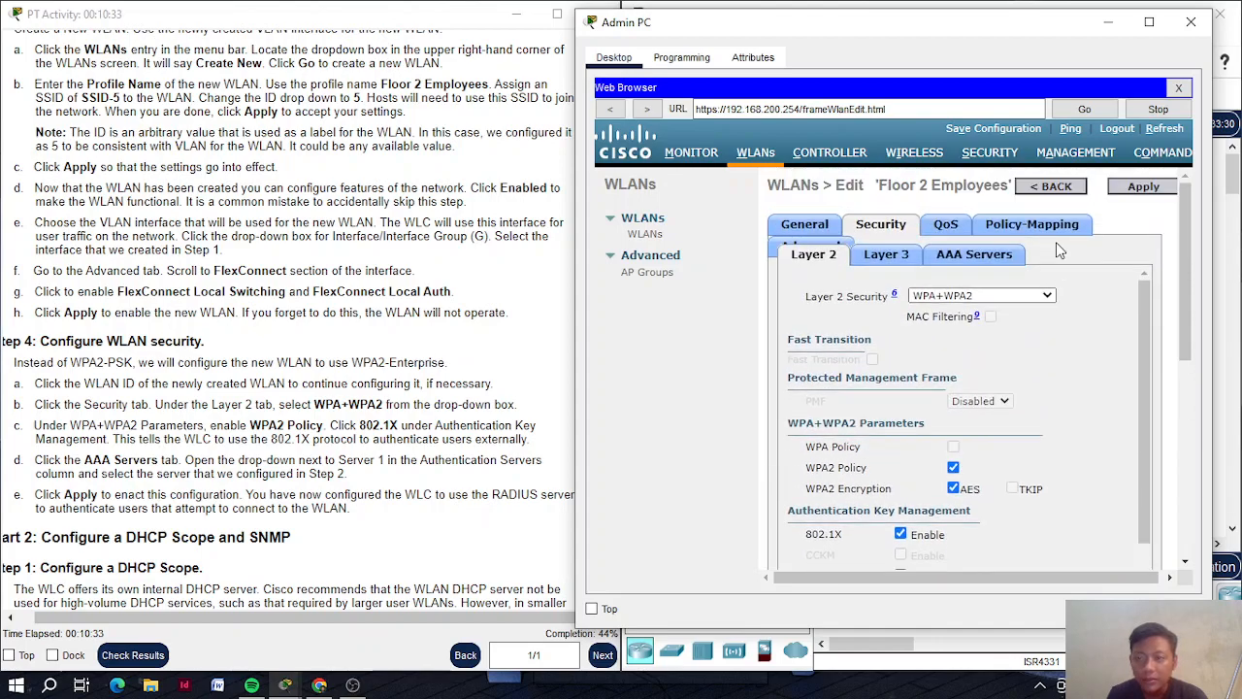
scroll(1058, 249, "down", 1)
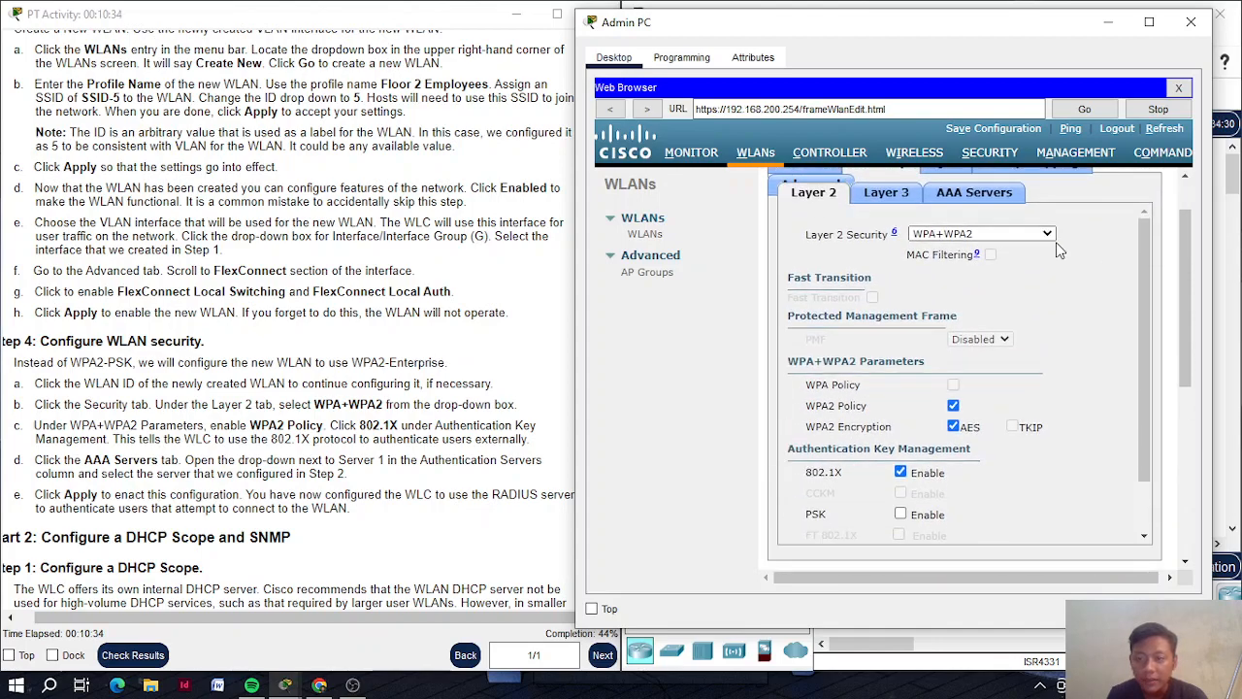
Set authentication Server 1 to the RADIUS server at 172.31.1.254, port 1812
left_click(974, 192)
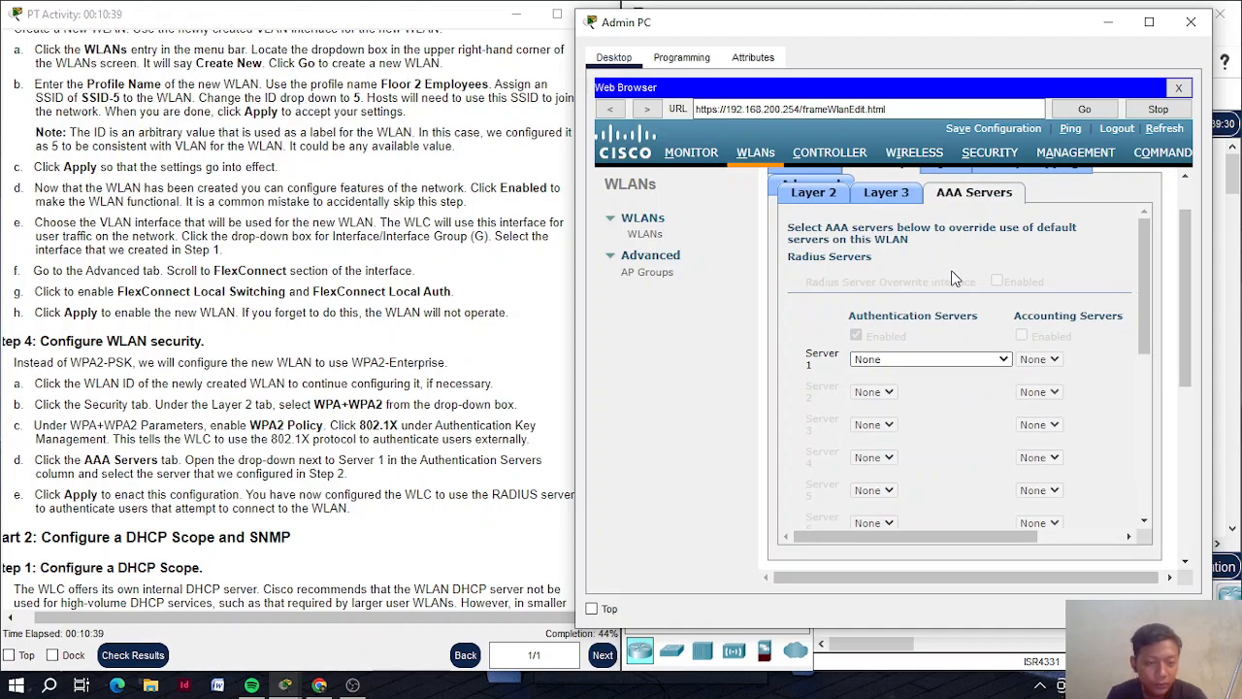
left_click(994, 361)
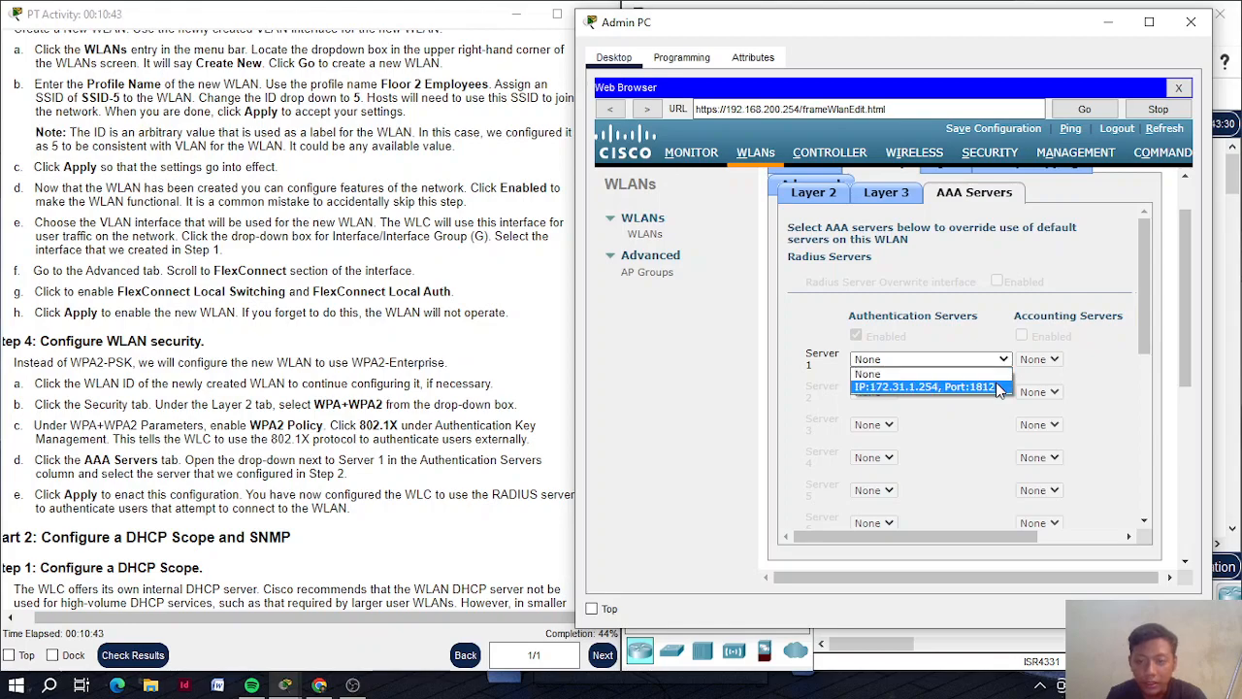
left_click(999, 388)
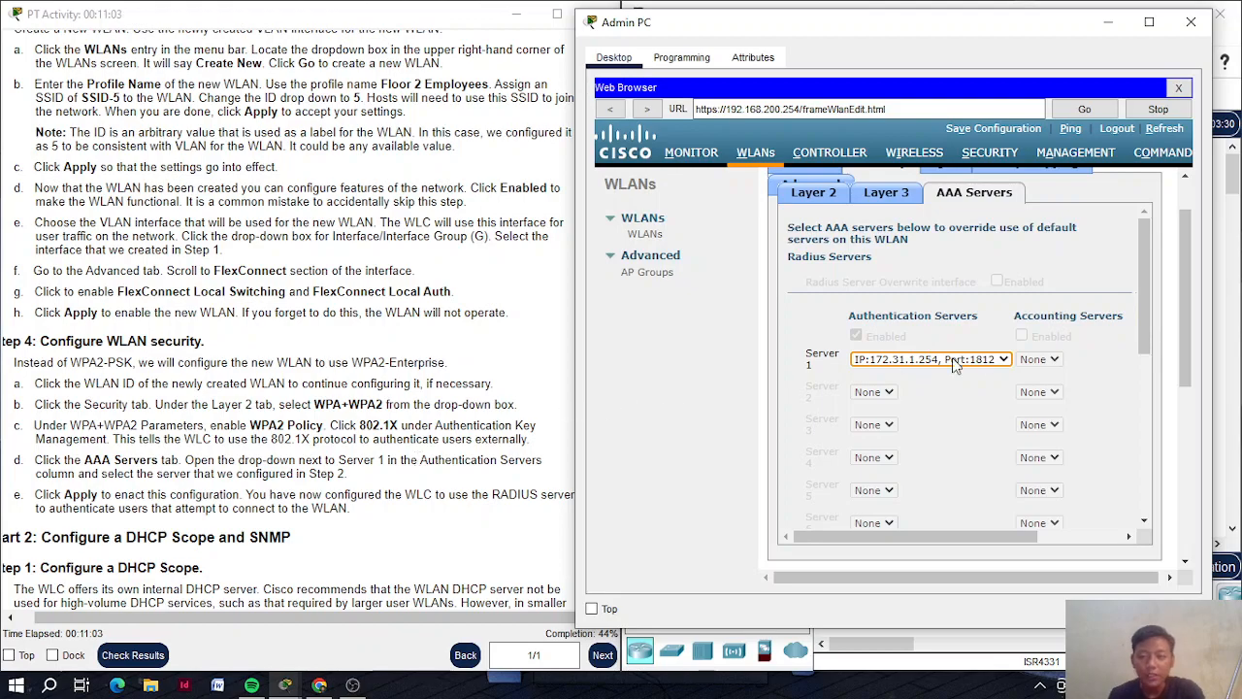
left_click(1005, 359)
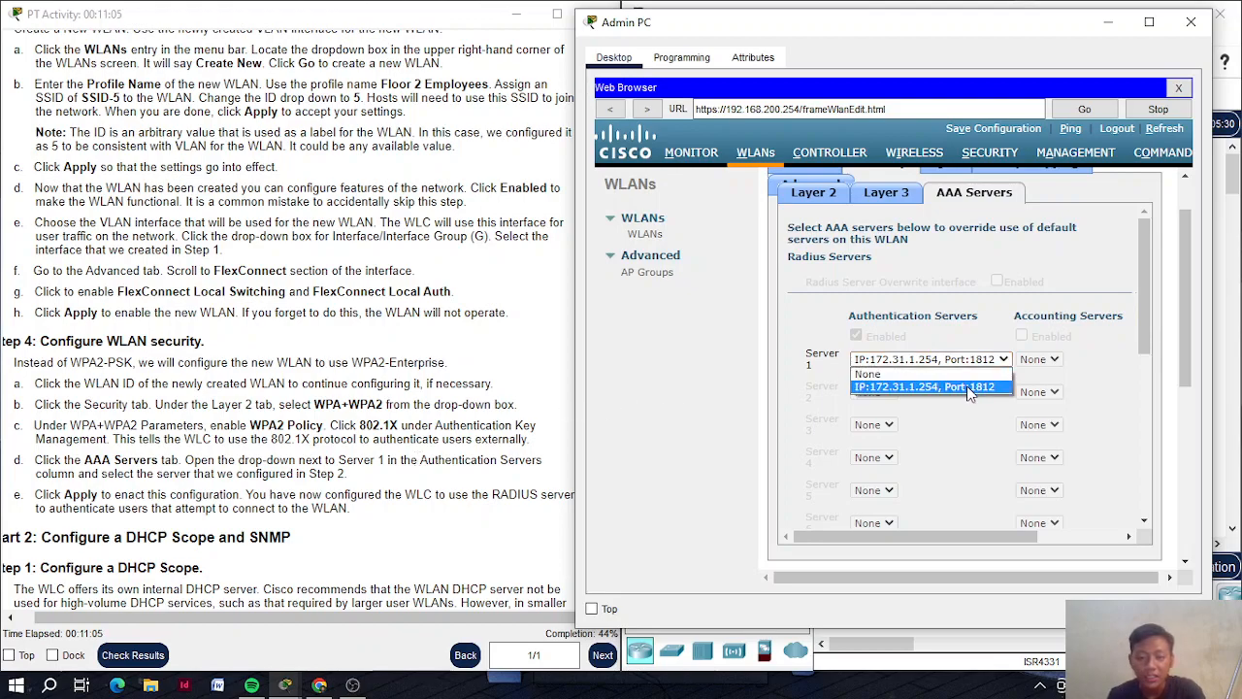
left_click(968, 387)
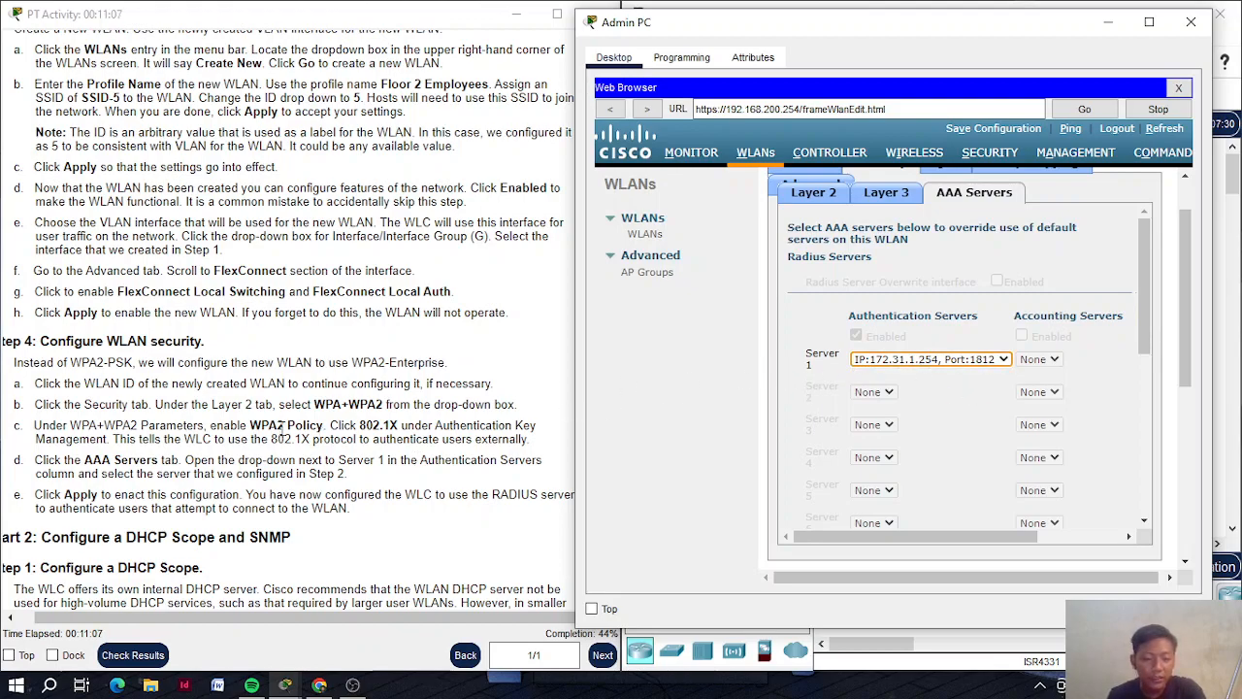
Review the WLAN's Layer 2 security settings again before applying
scroll(285, 428, "up", 10)
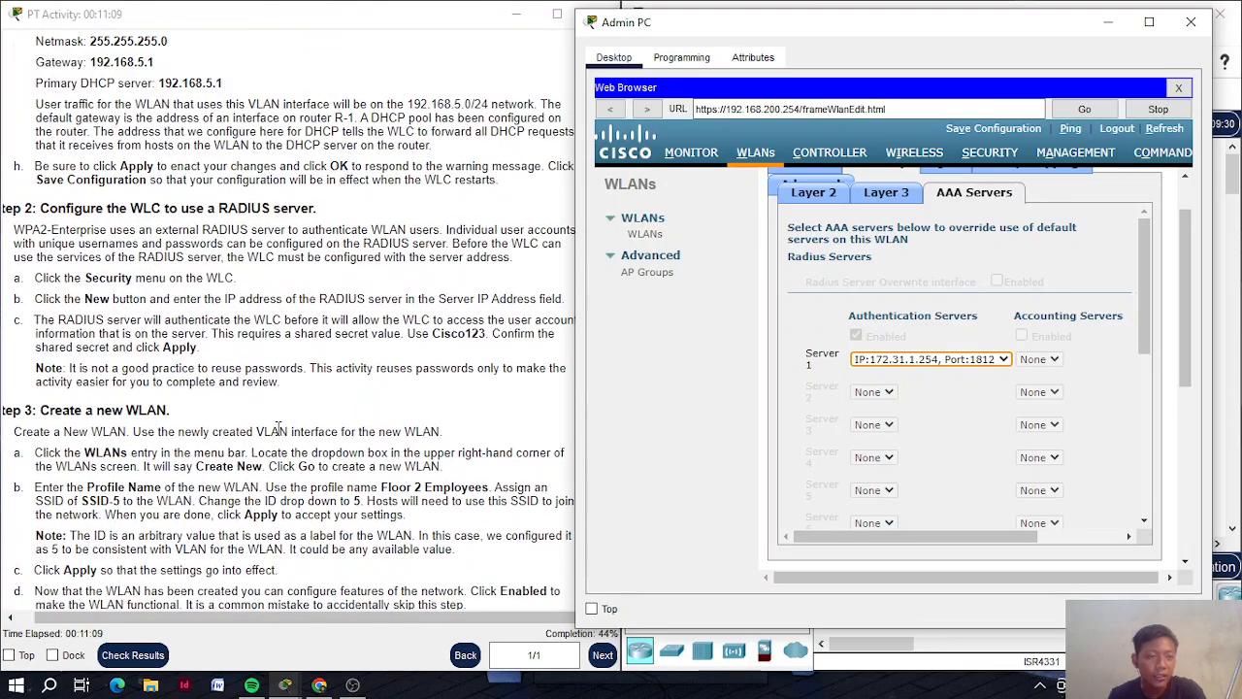
scroll(179, 367, "down", 3)
scroll(180, 367, "down", 5)
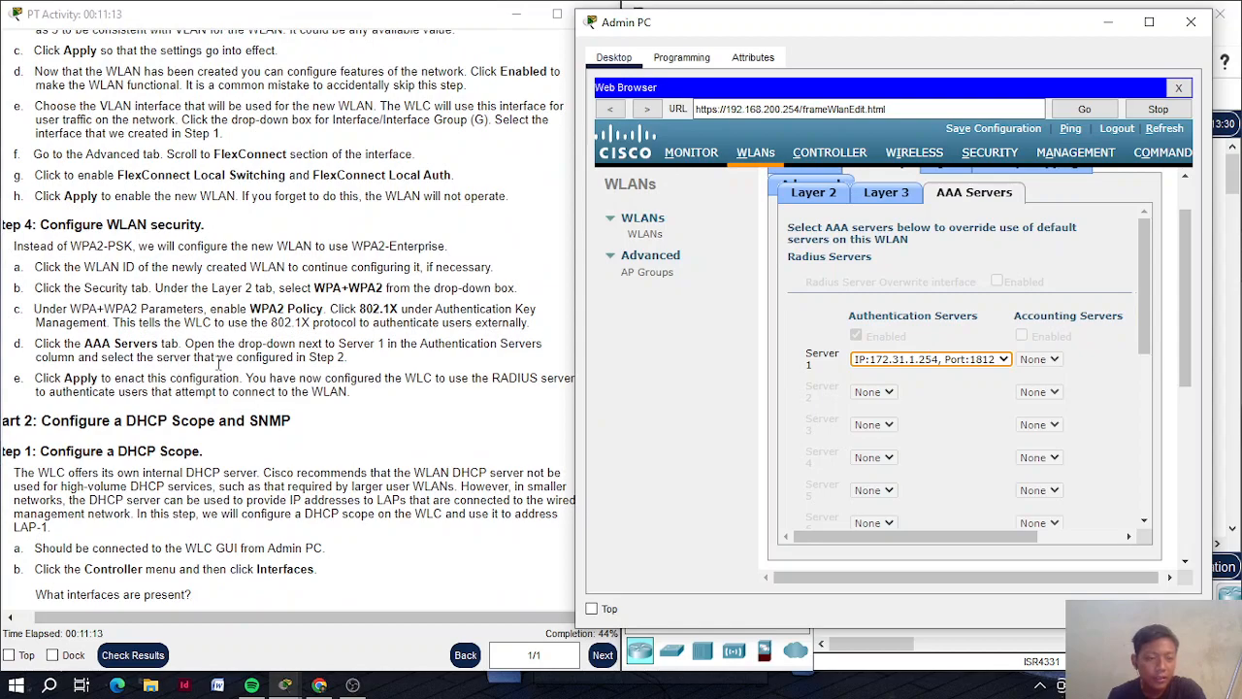
scroll(860, 399, "up", 1)
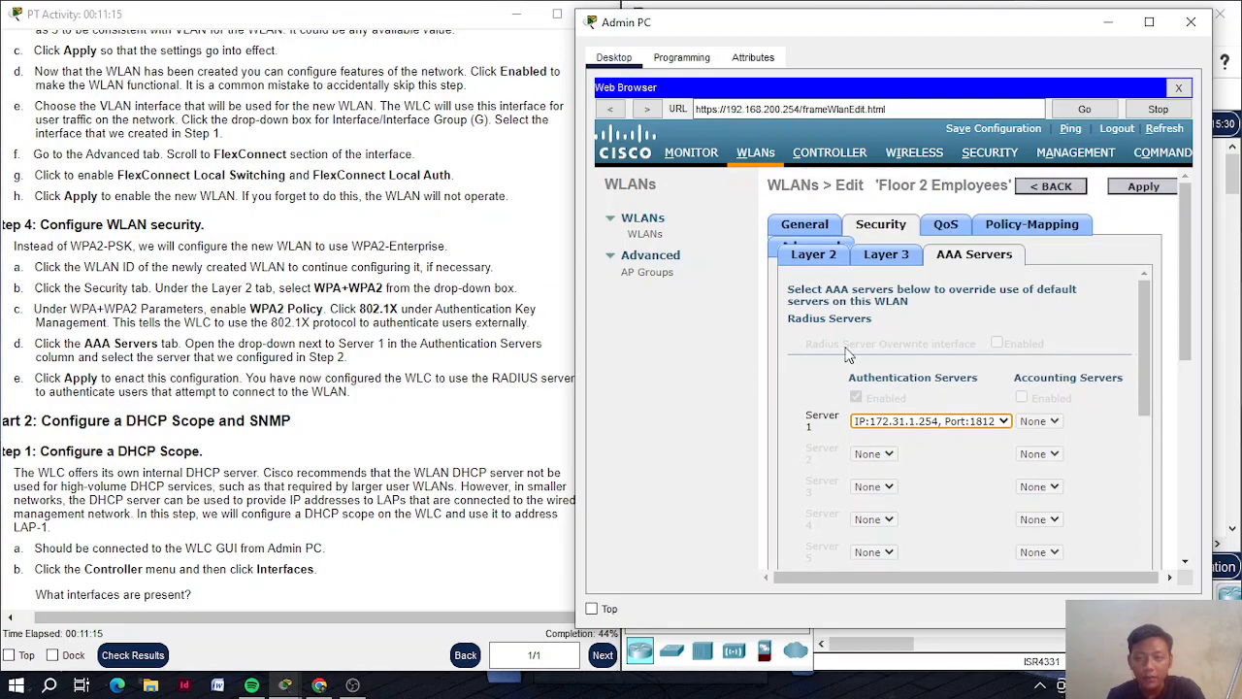
left_click(820, 258)
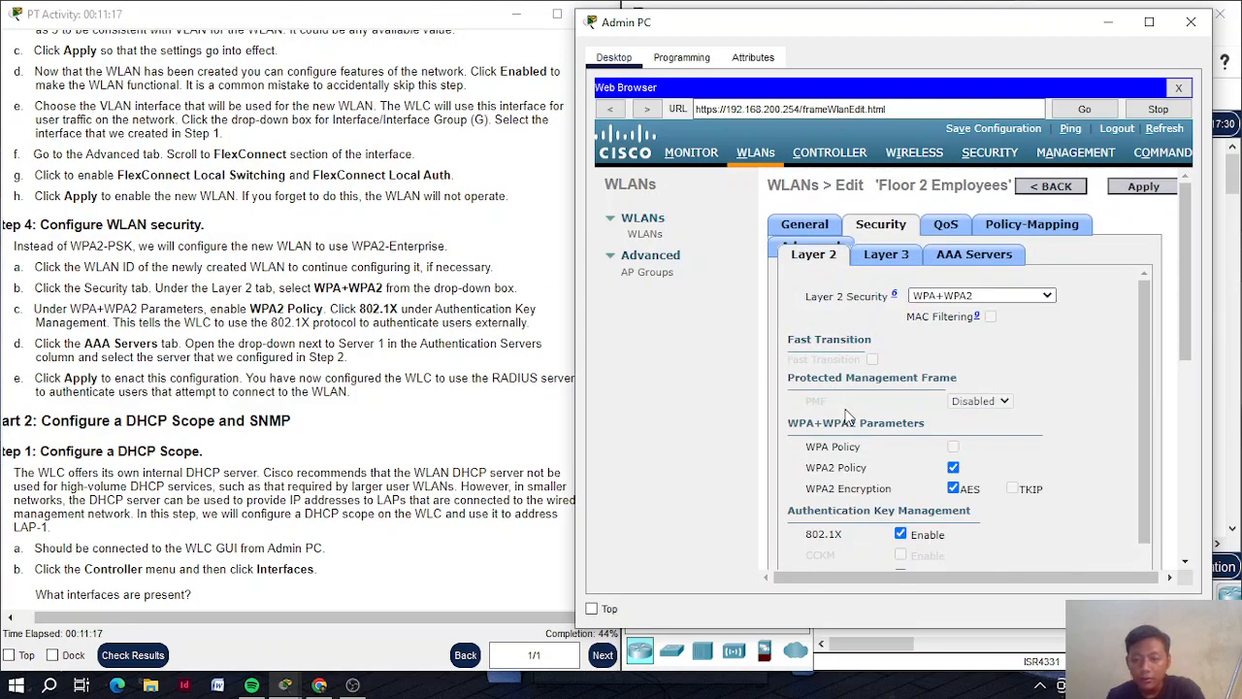
scroll(847, 415, "down", 1)
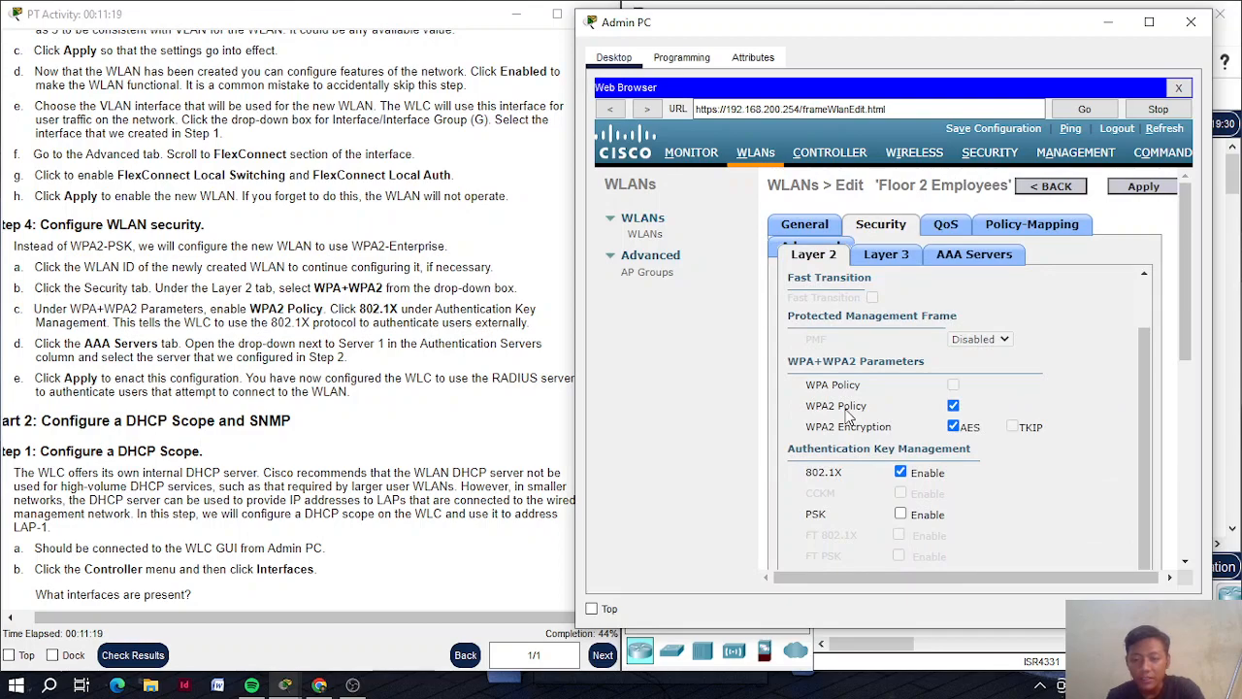
scroll(940, 408, "up", 1)
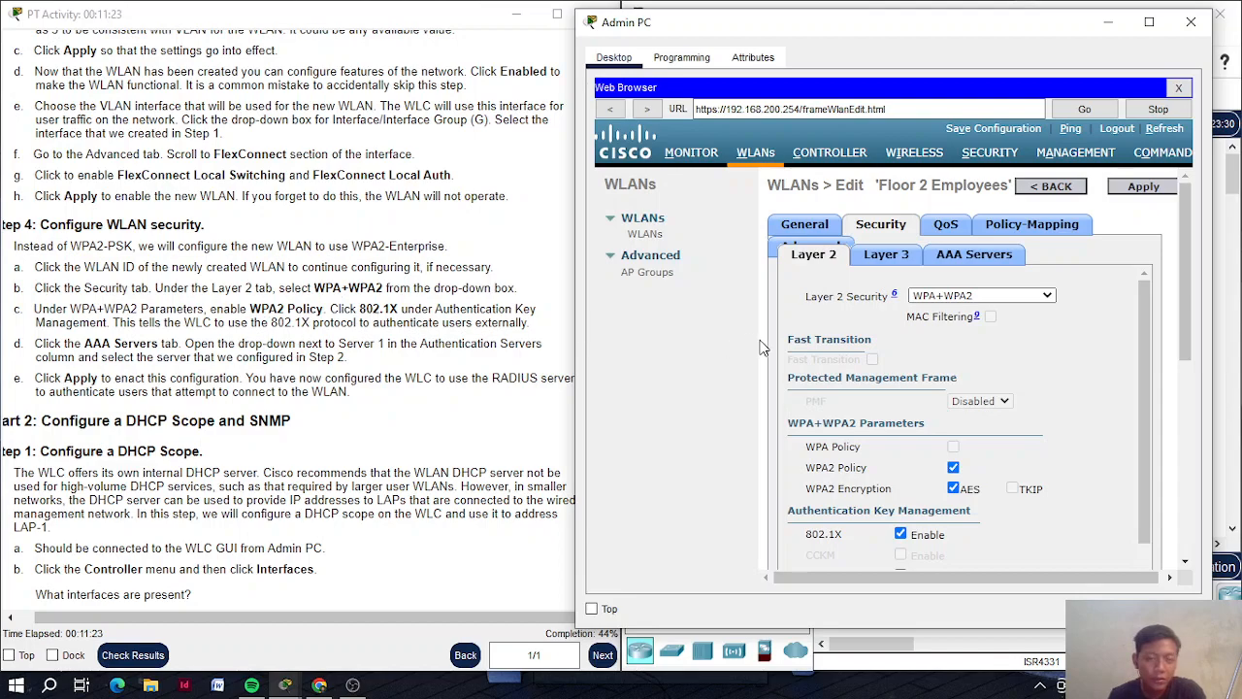
Apply and confirm the WLAN changes so Floor 2 Employees shows [WPA2][Auth(802.1X)]
left_click(1133, 189)
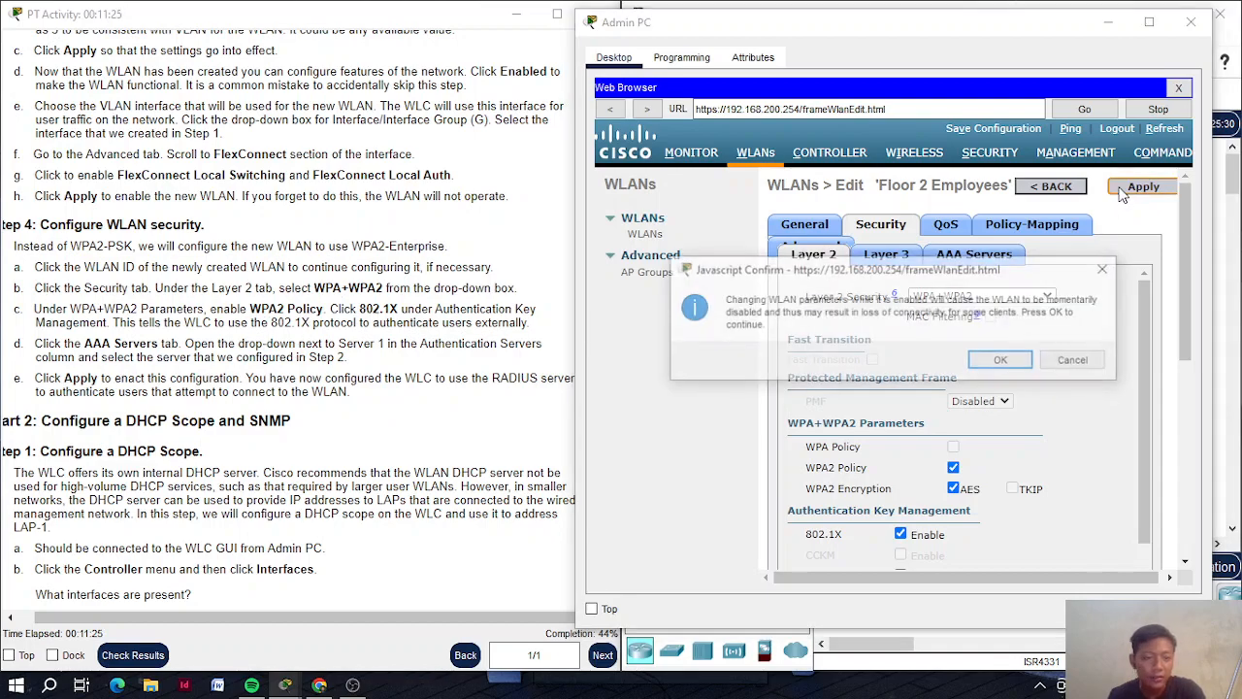
left_click(1019, 363)
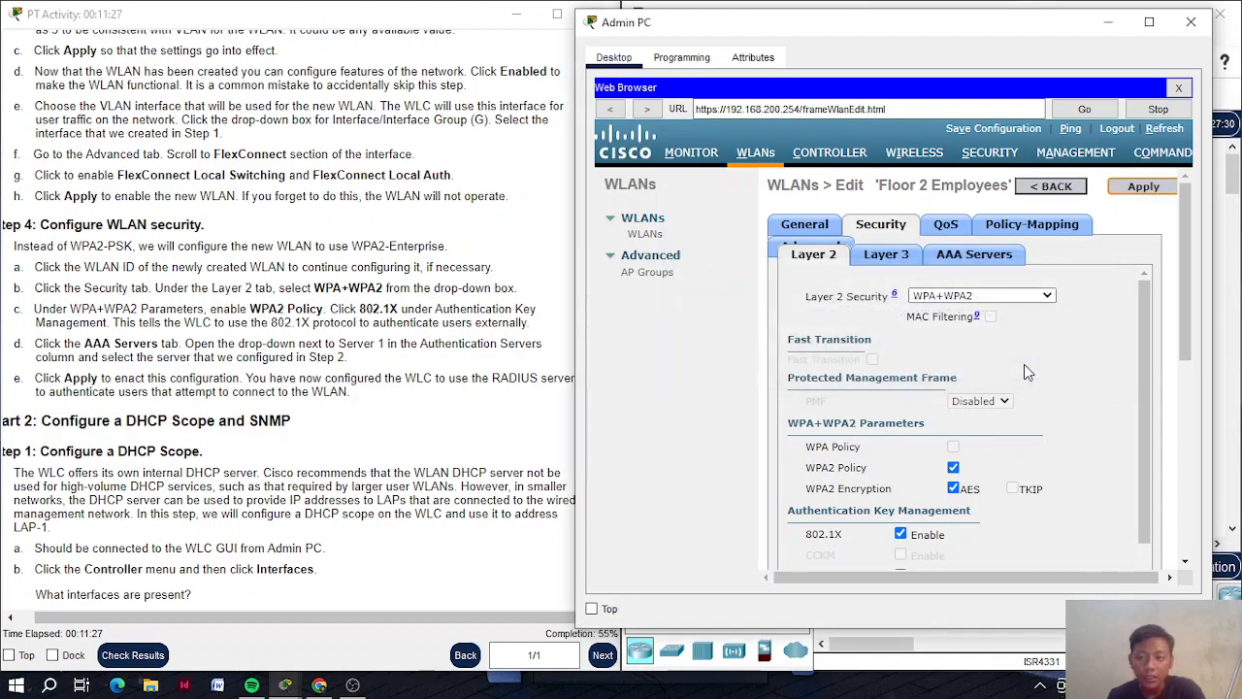
scroll(335, 359, "down", 1)
scroll(336, 359, "down", 8)
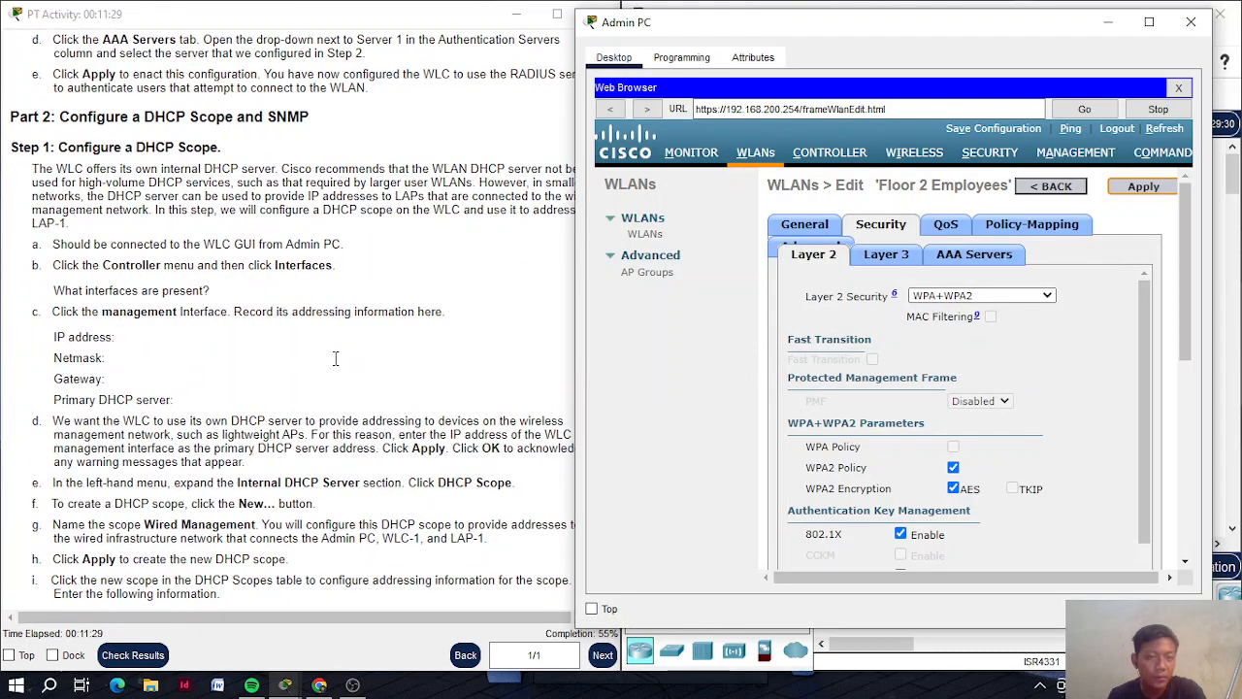
scroll(335, 359, "up", 6)
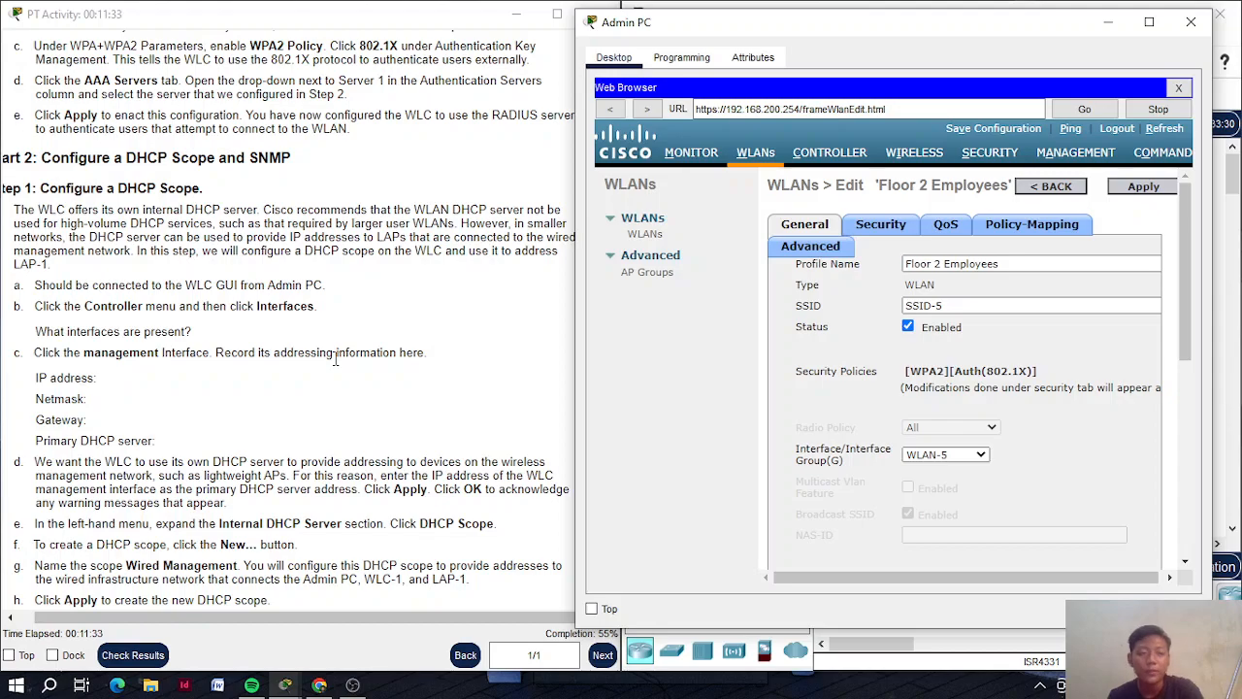
scroll(336, 359, "left", 1)
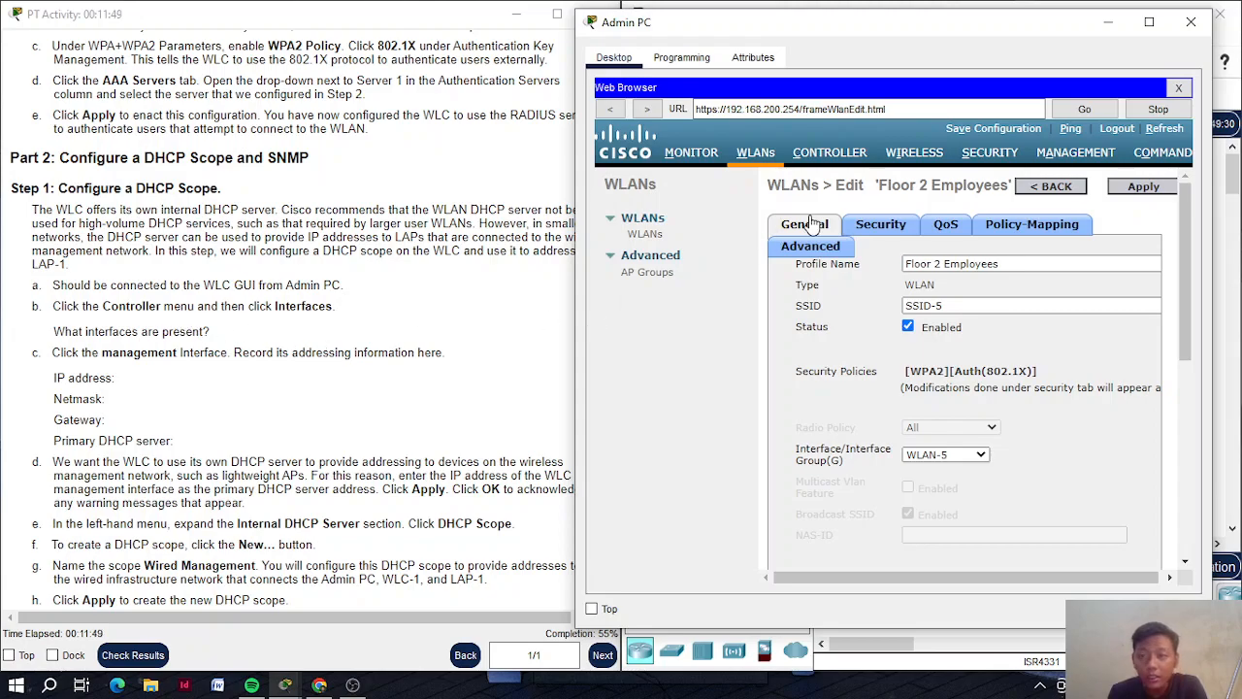
Go to Controller > Interfaces to list WLAN-5, management and virtual with their IPs
left_click(826, 160)
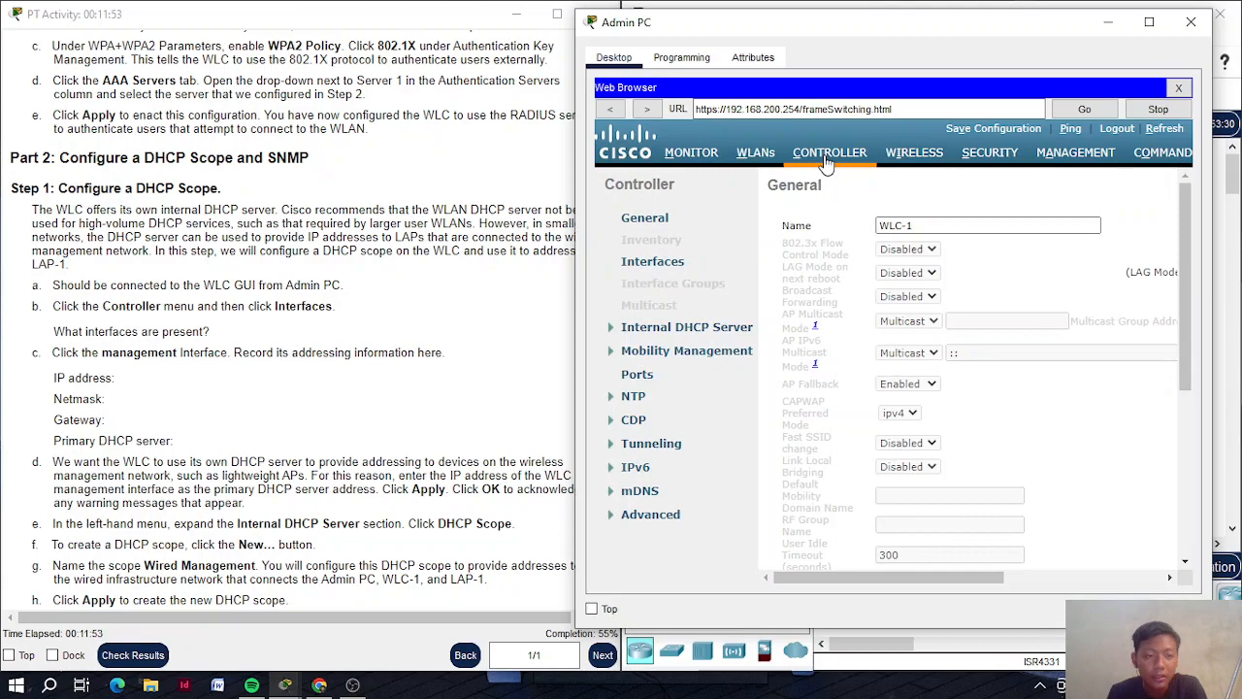
left_click(652, 262)
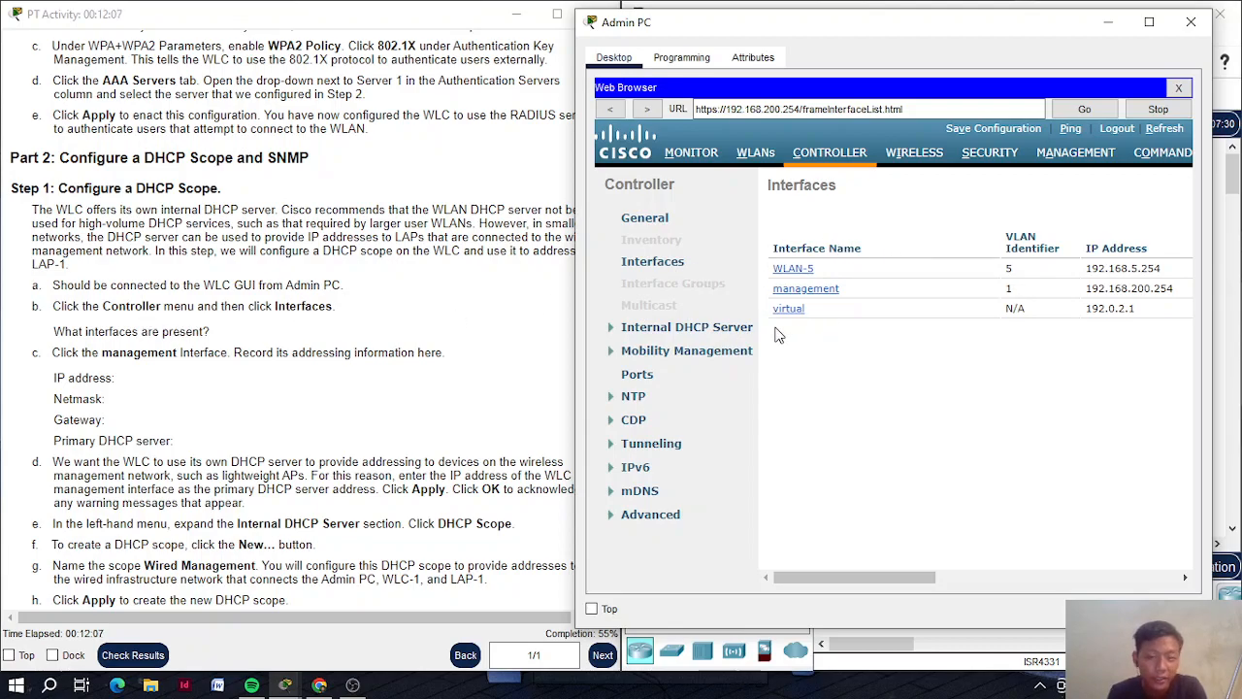
scroll(505, 328, "down", 3)
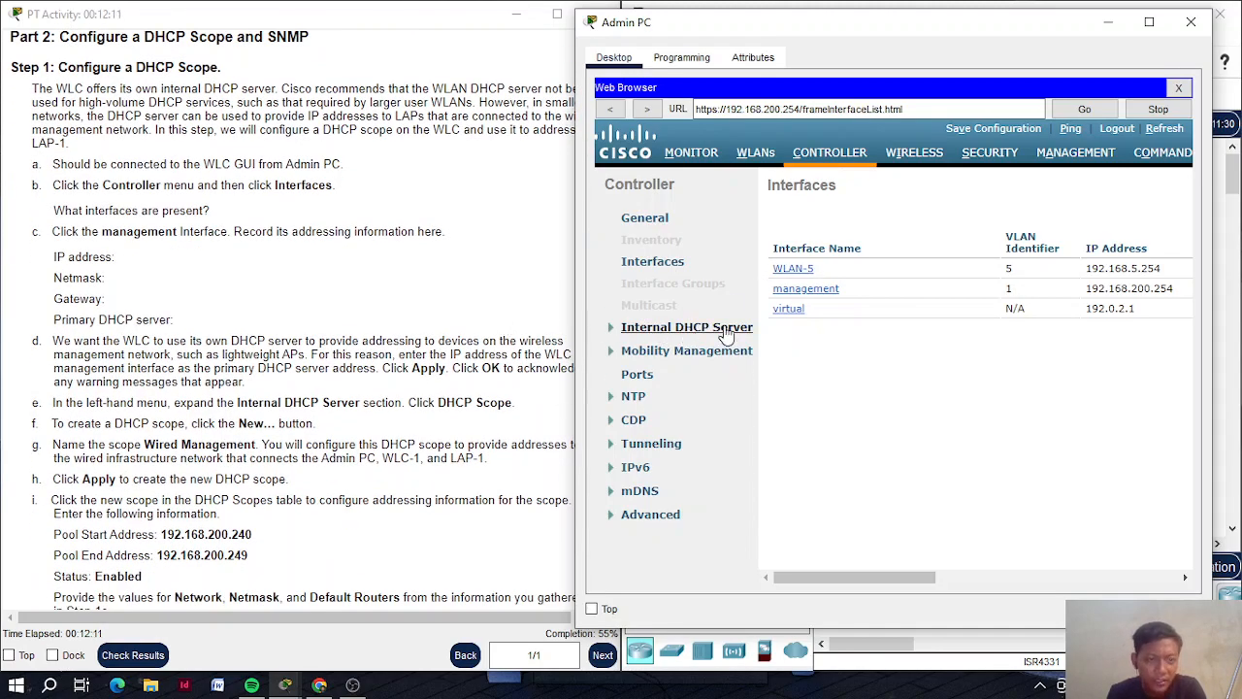
left_click(806, 291)
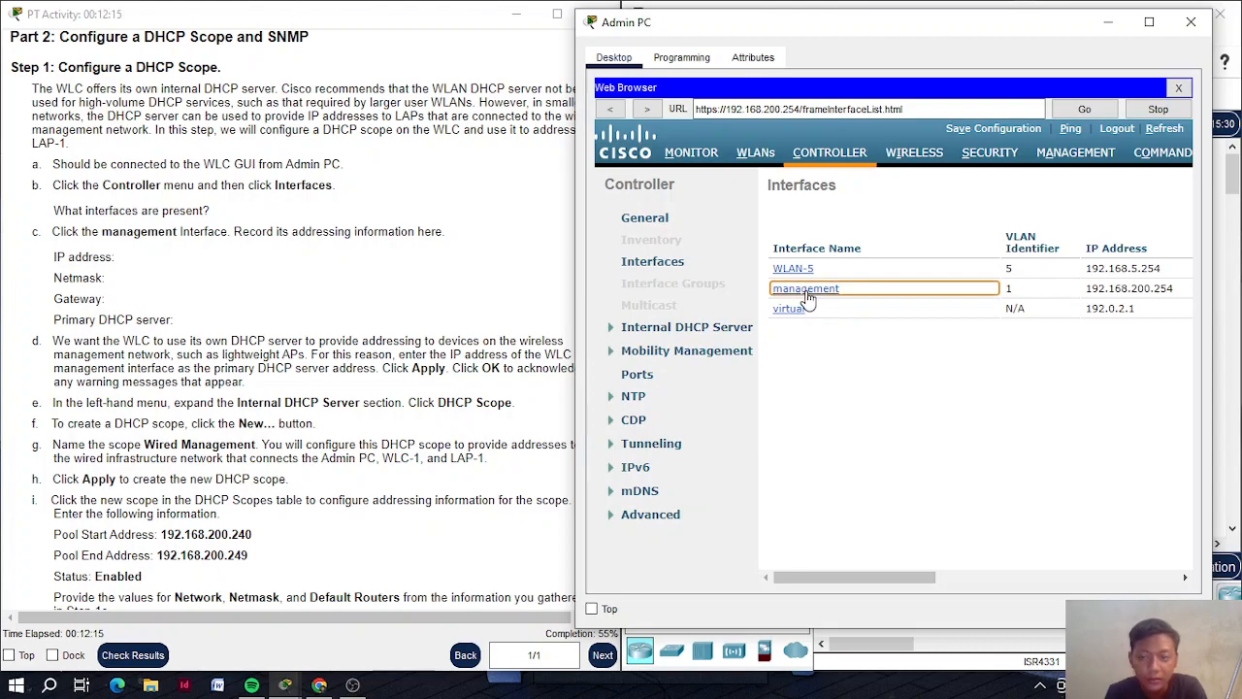
scroll(835, 320, "down", 4)
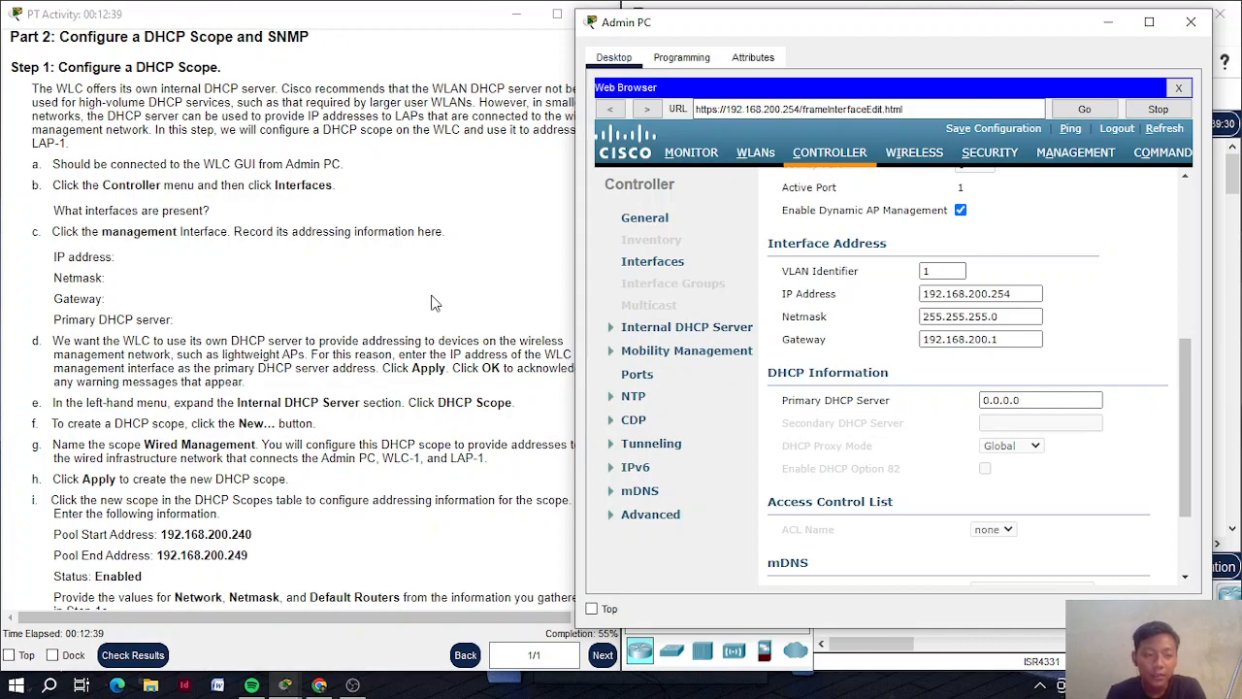
scroll(434, 302, "down", 1)
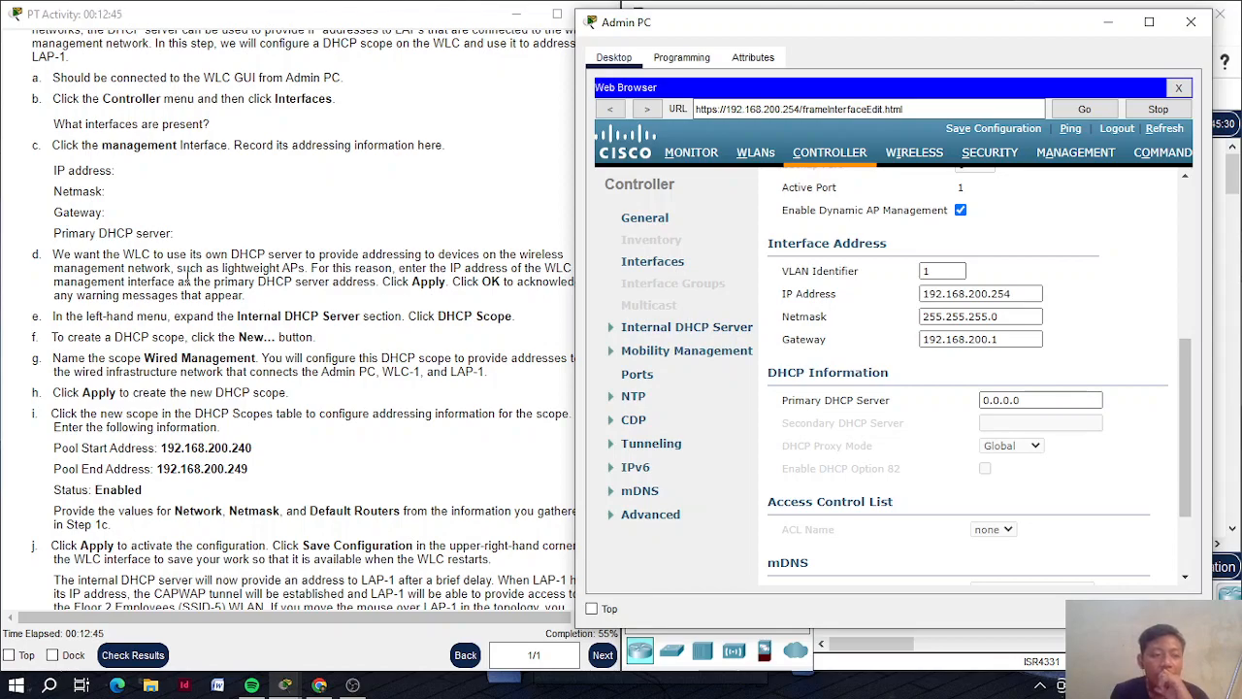
scroll(188, 278, "right", 1)
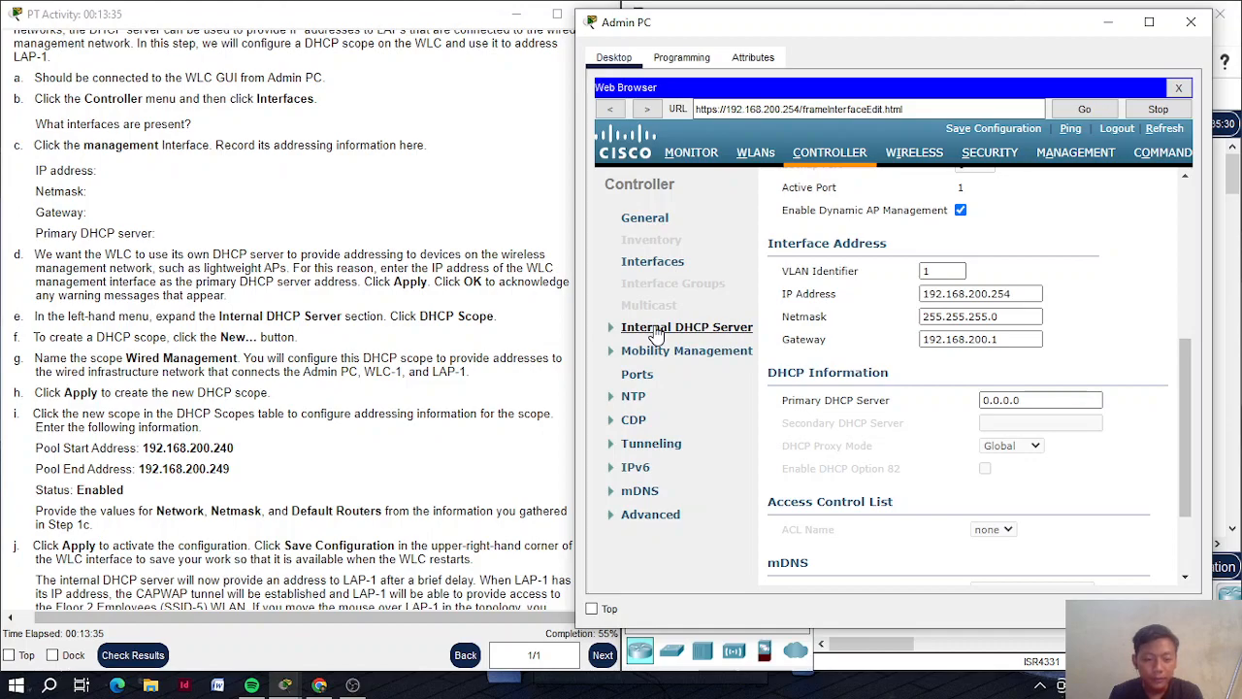
Under Internal DHCP Server > DHCP Scope, start a new blank DHCP scope
left_click(657, 330)
left_click(669, 348)
left_click(668, 346)
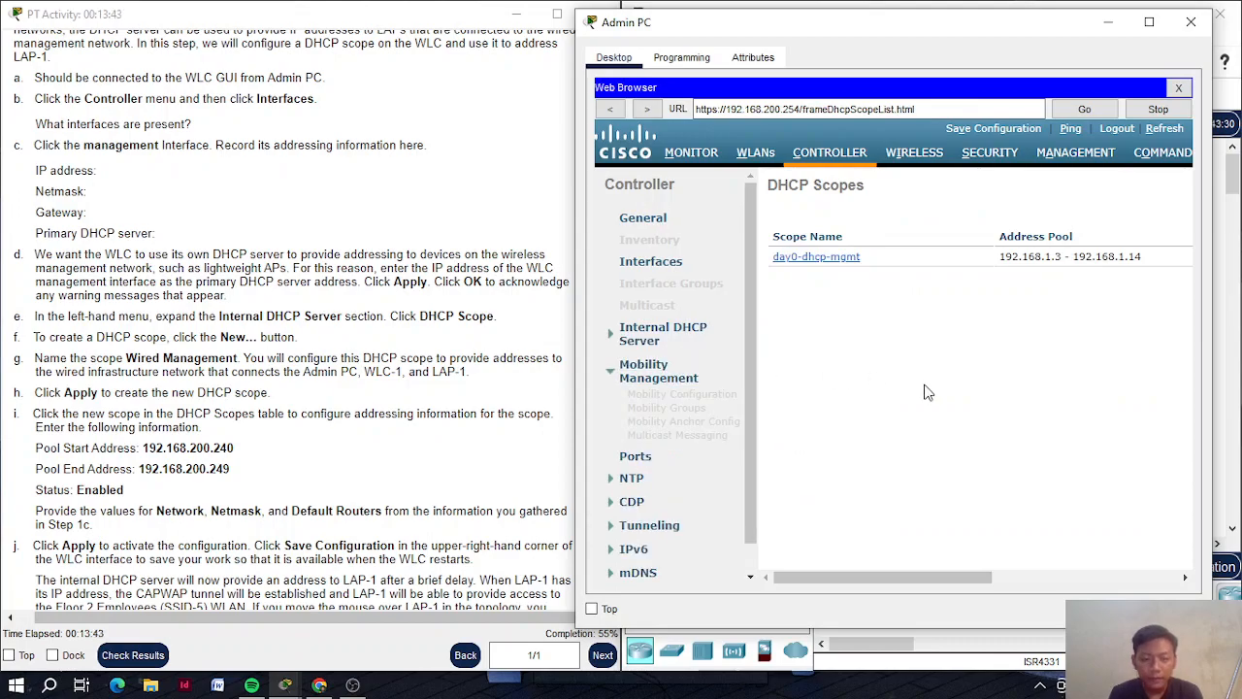
scroll(927, 392, "right", 5)
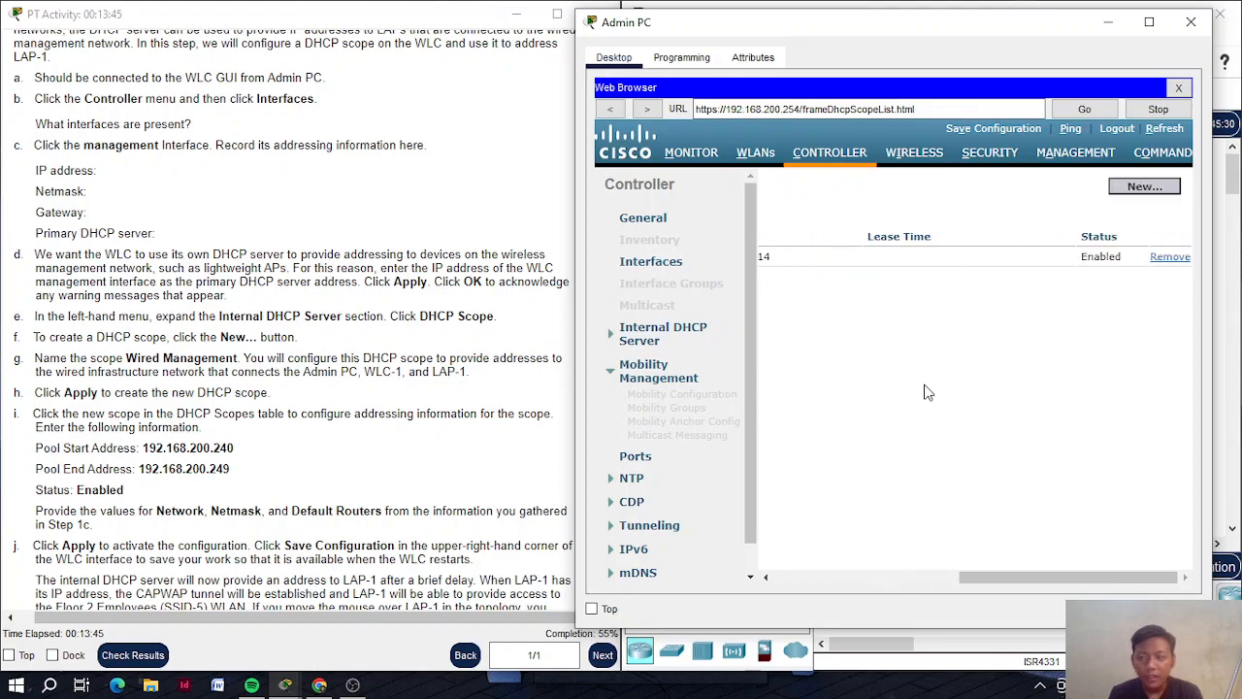
left_click(1172, 188)
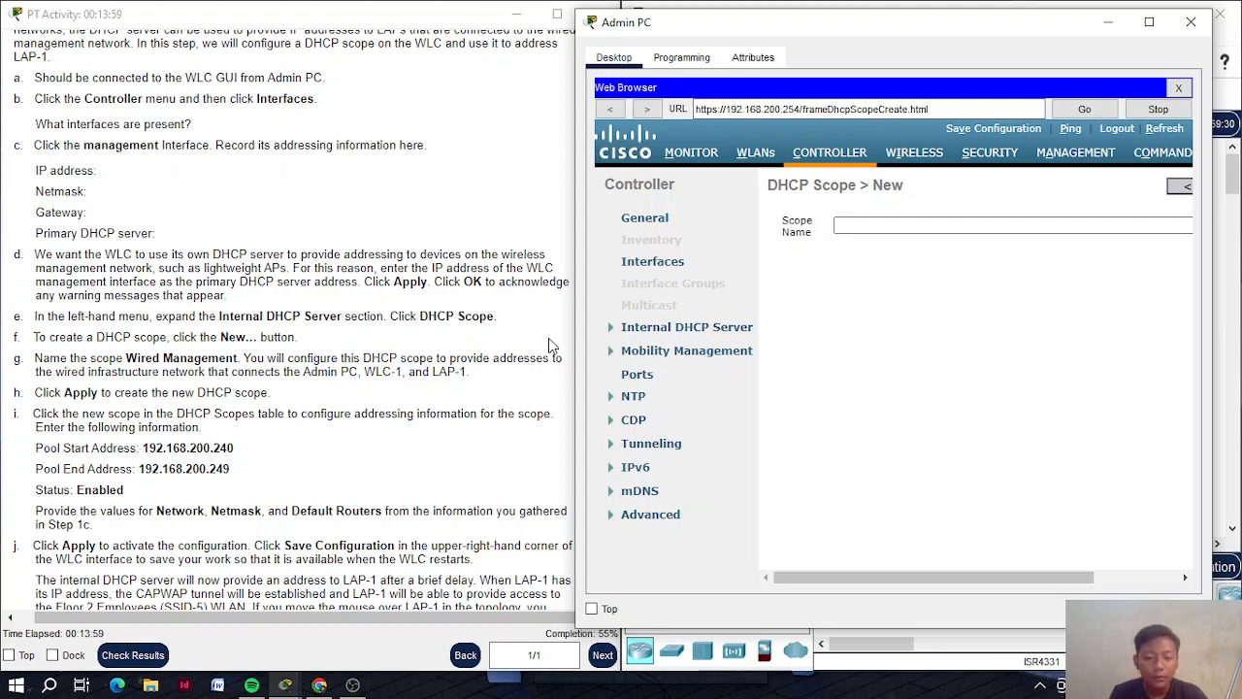
Create a DHCP scope named 'Wired Management' and open it for editing
left_click(860, 221)
type("Wired ")
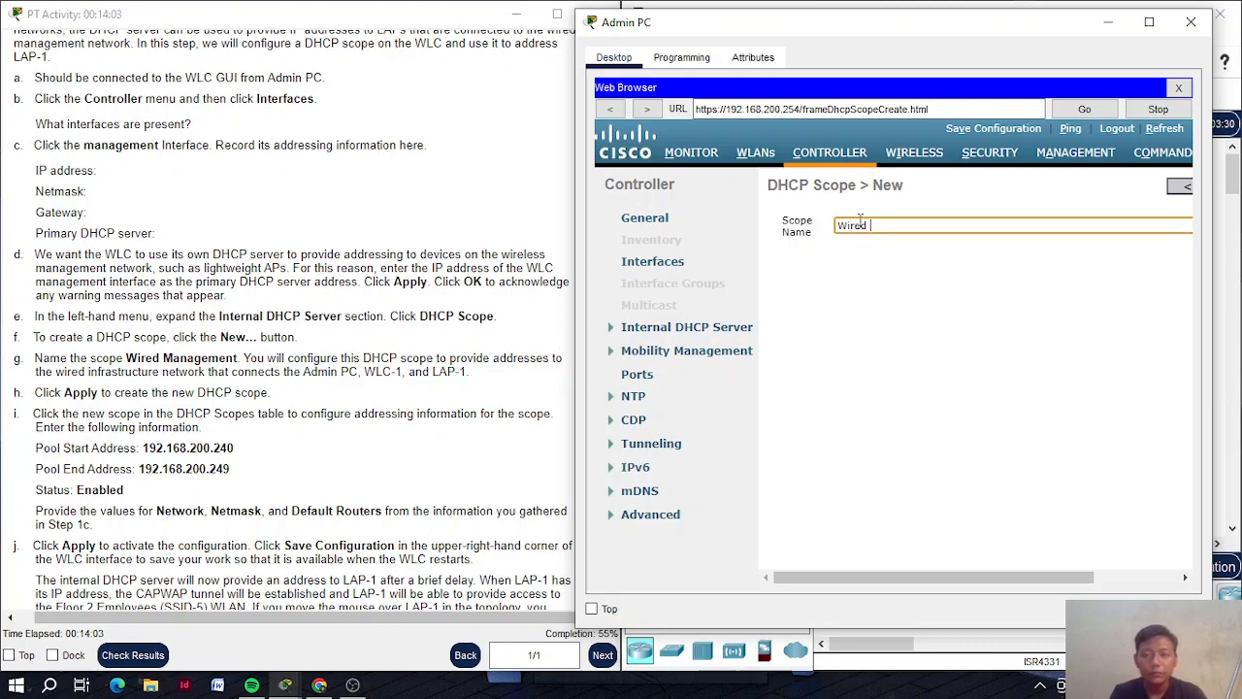
type("Management")
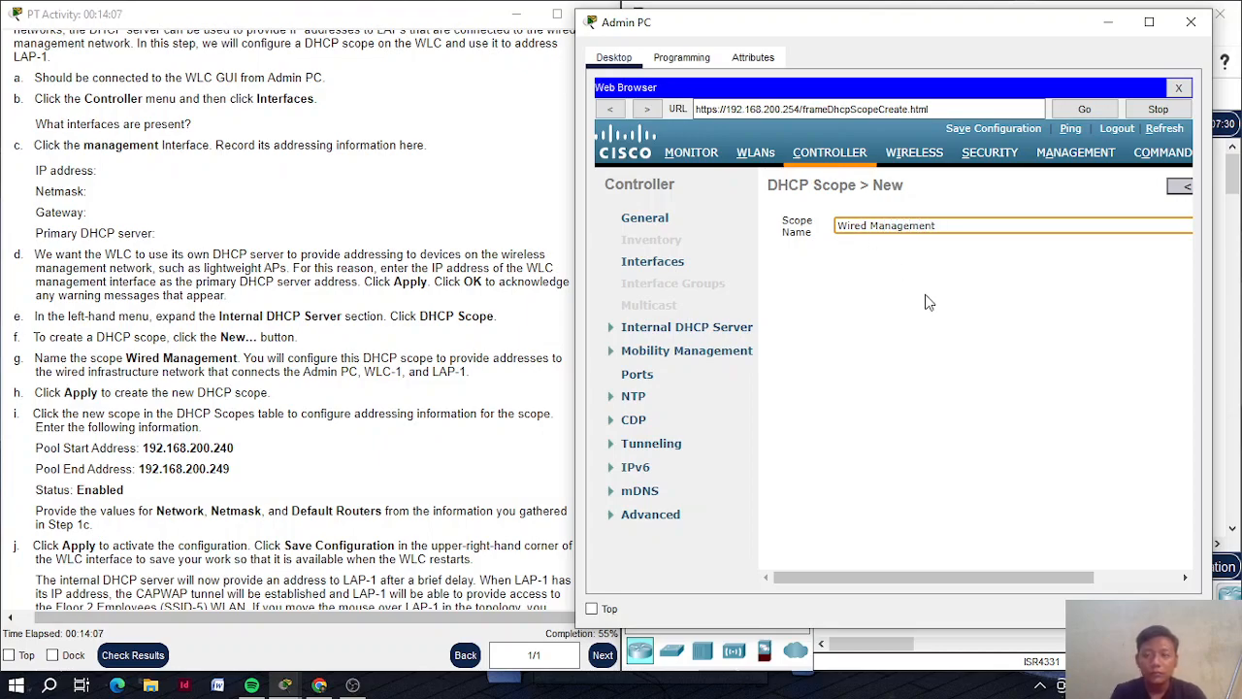
scroll(930, 307, "right", 2)
left_click(1172, 189)
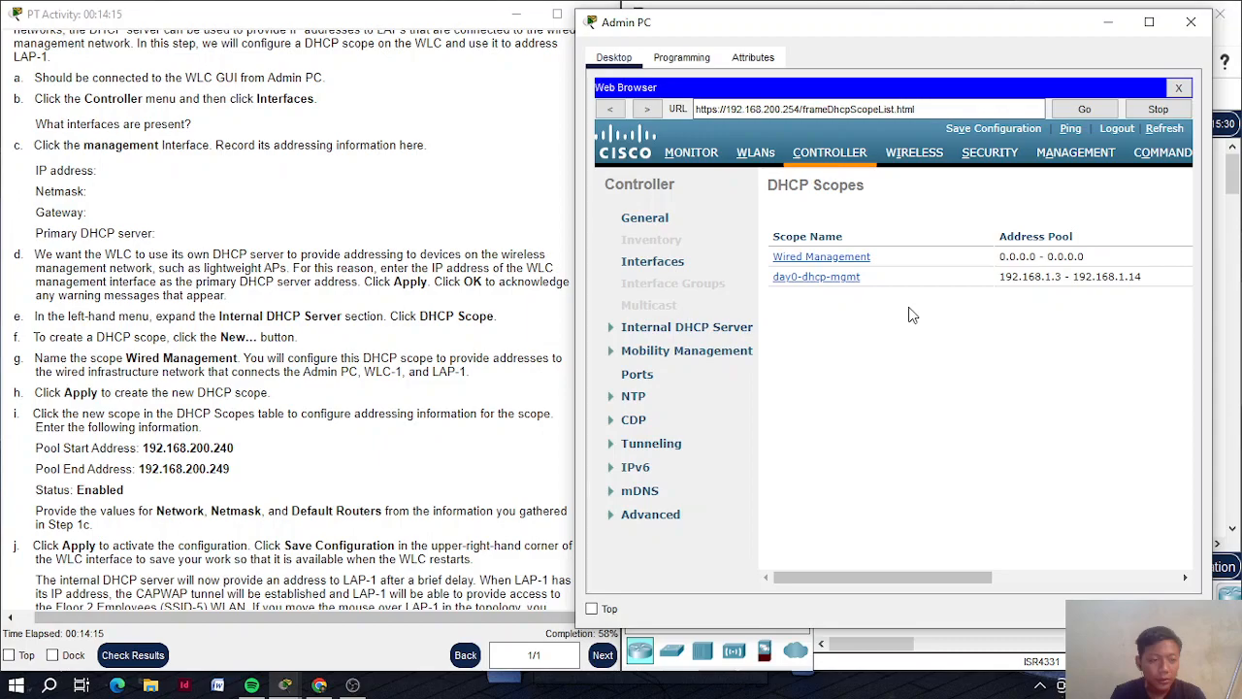
scroll(912, 315, "right", 5)
scroll(912, 315, "left", 5)
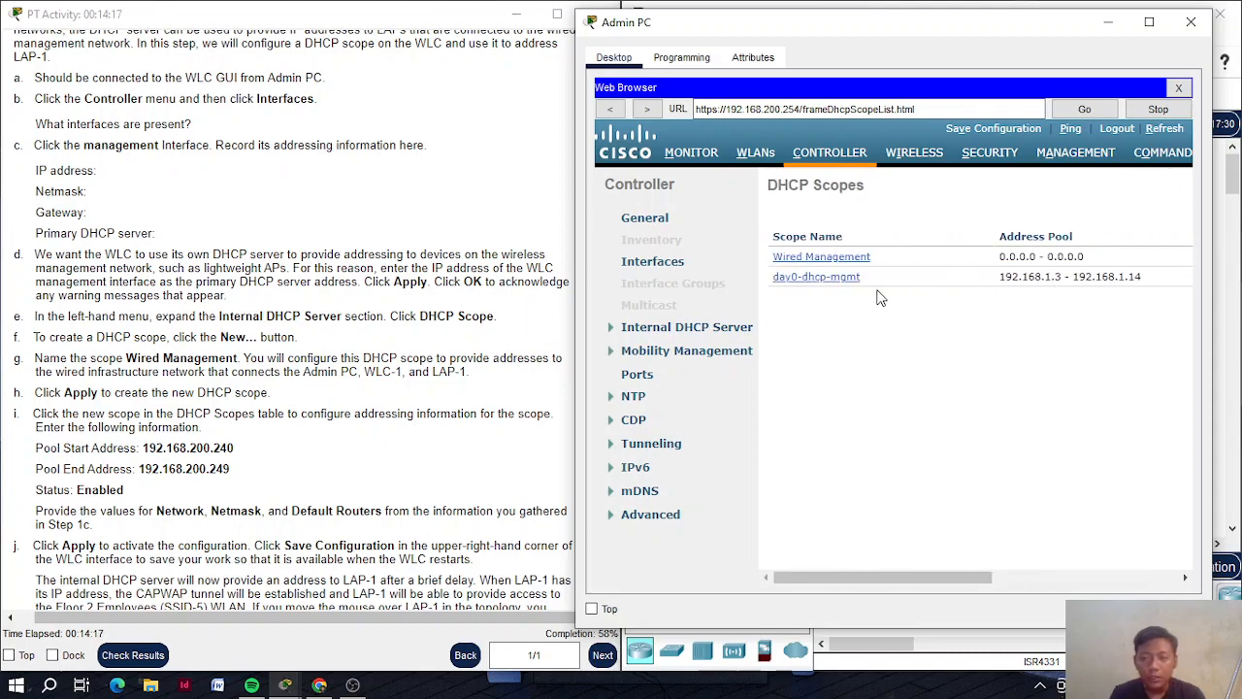
left_click(841, 261)
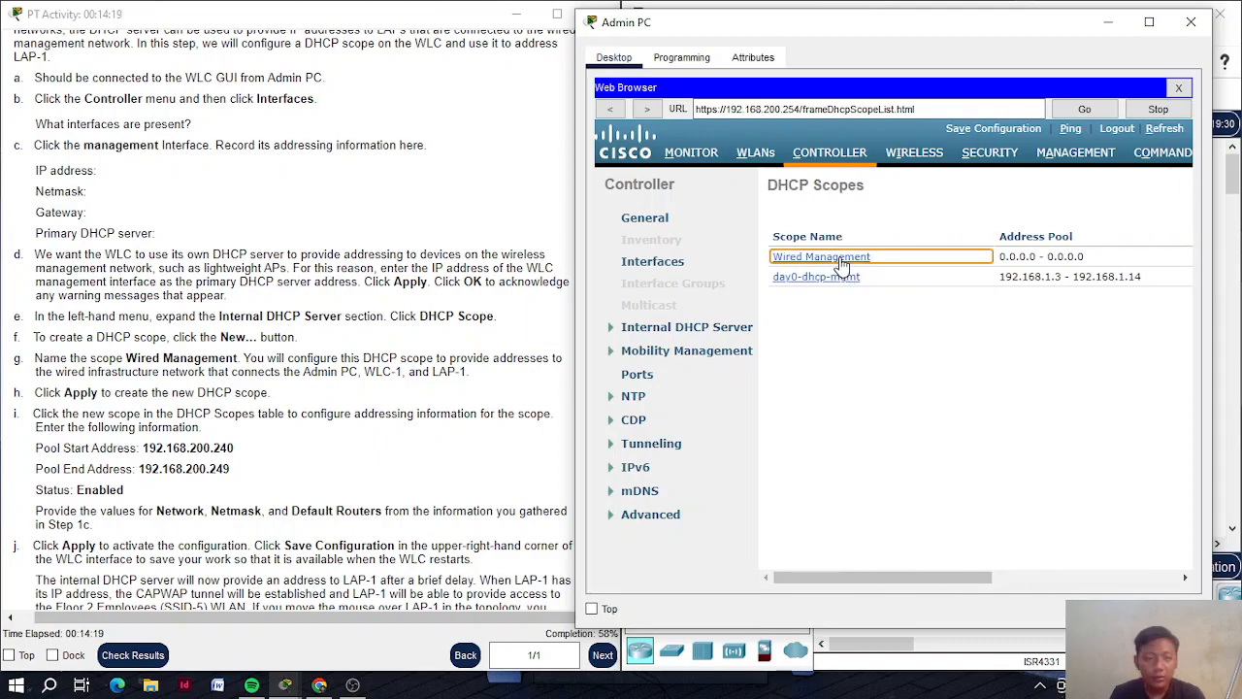
Enter pool start 192.168.200.240 and pool end 192.168.200.249 for Wired Management
left_click(913, 258)
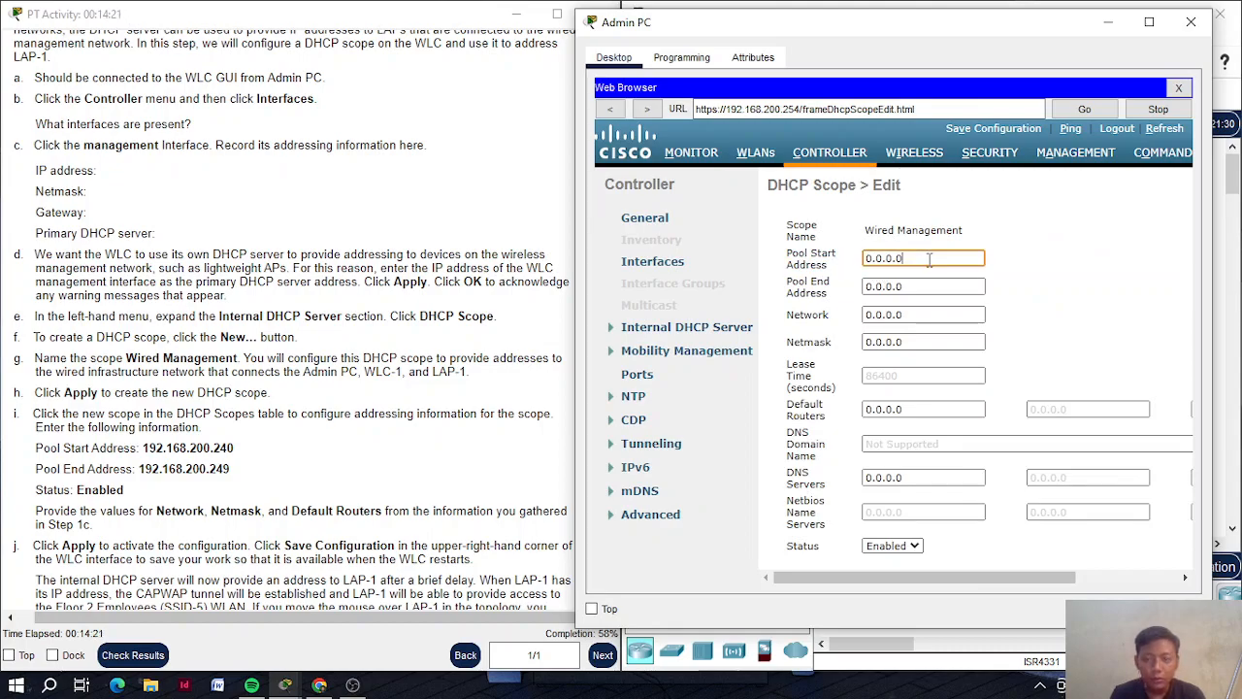
key("BackSpace")
key("BackSpace")
key("BackSpace")
key("BackSpace")
key("BackSpace")
key("BackSpace")
key("BackSpace")
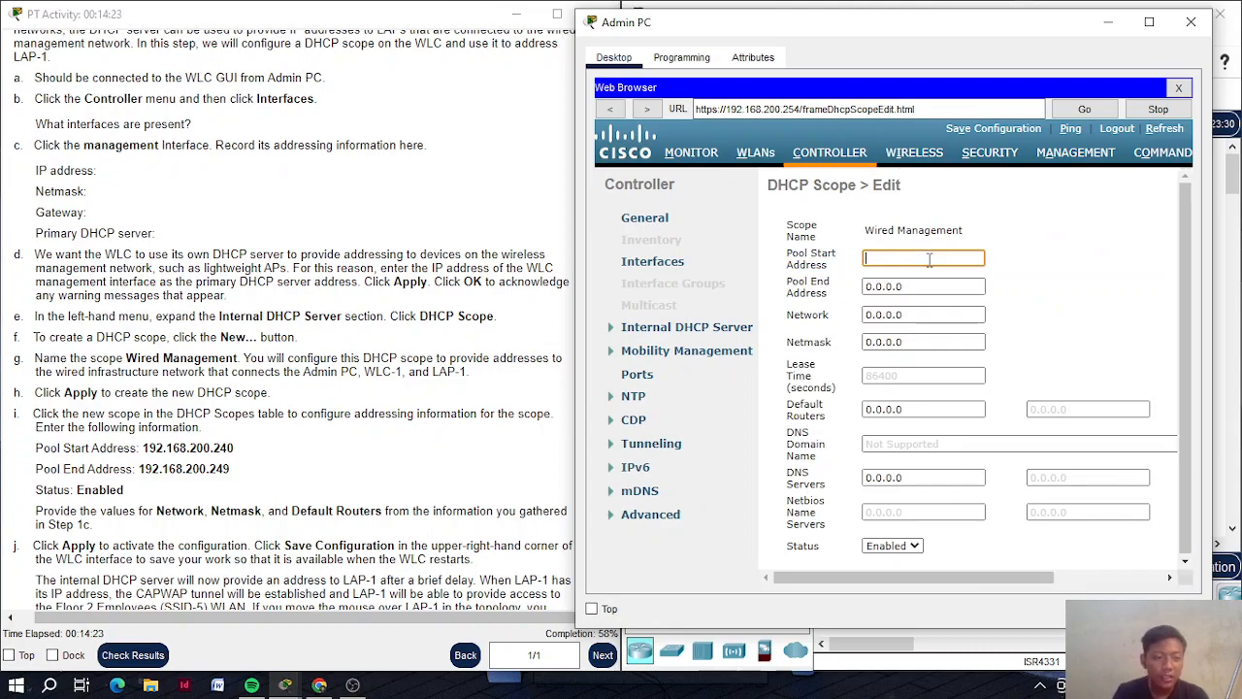
type("192.1")
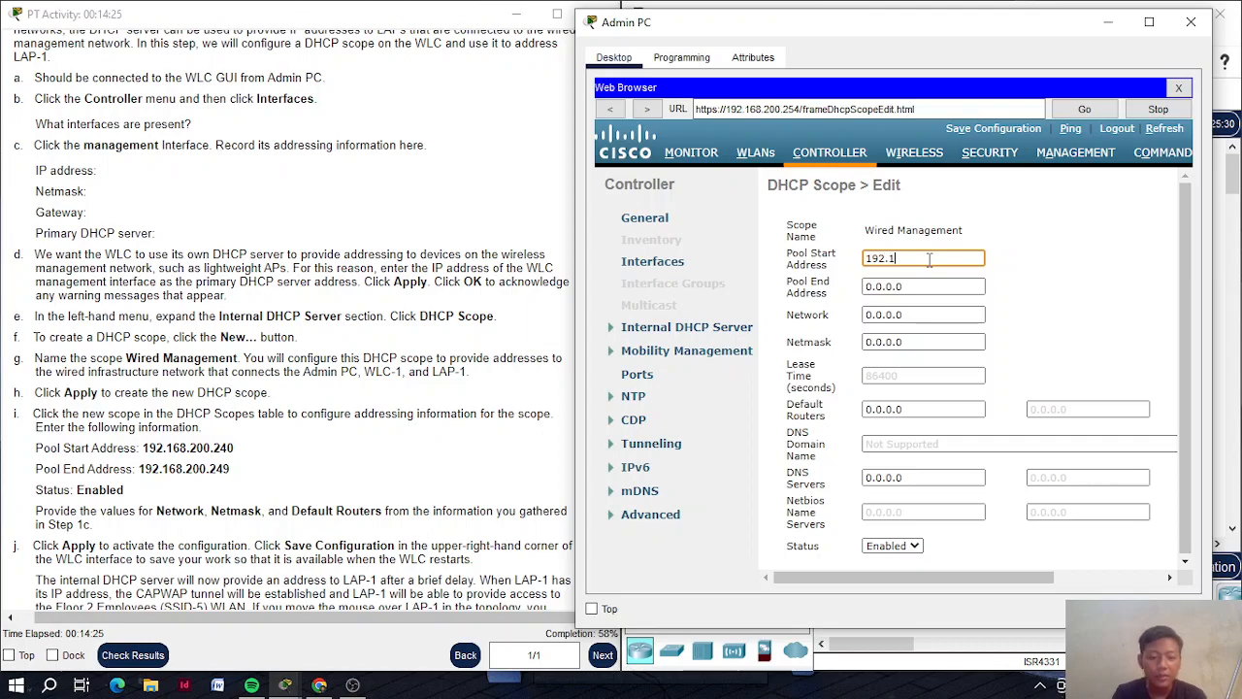
type("68.200")
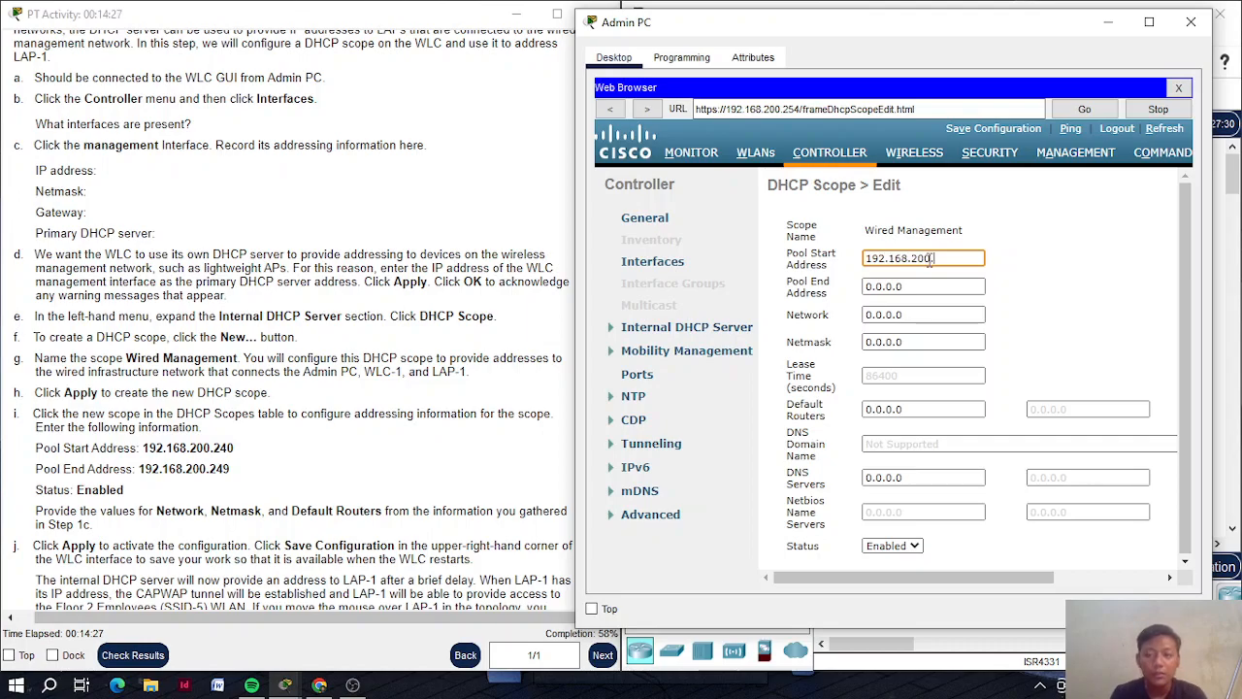
type(".240")
key("Tab")
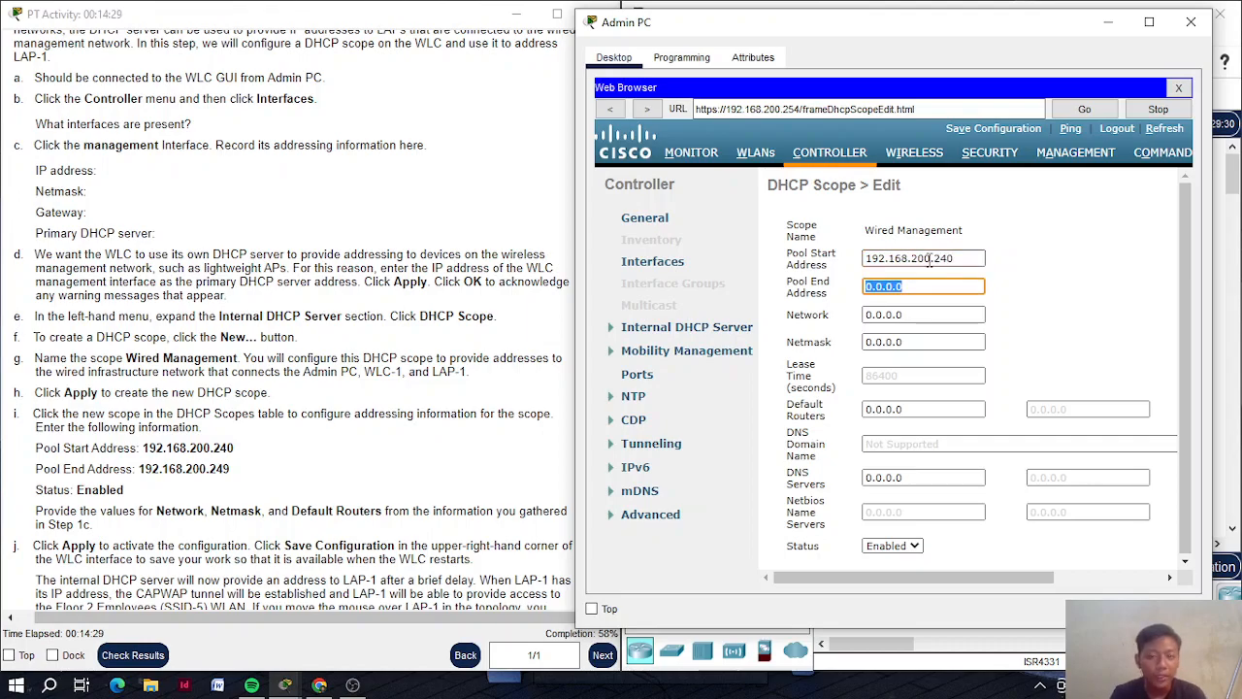
type("192.1")
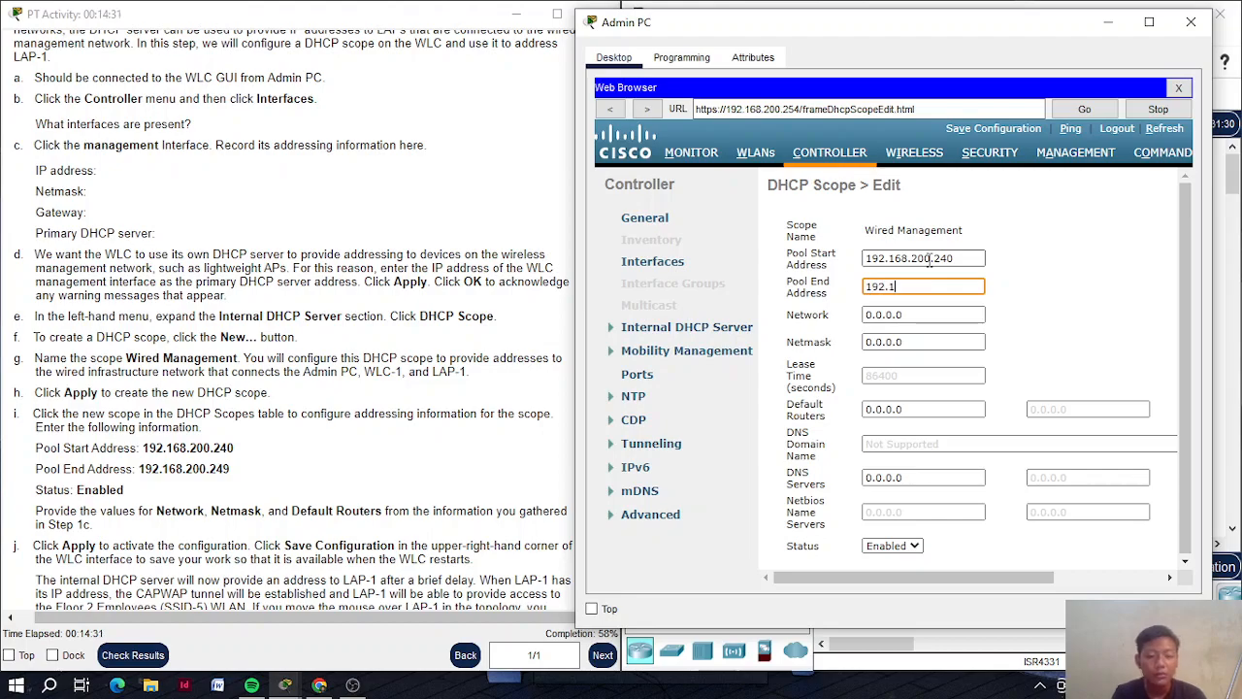
type("68.200.249")
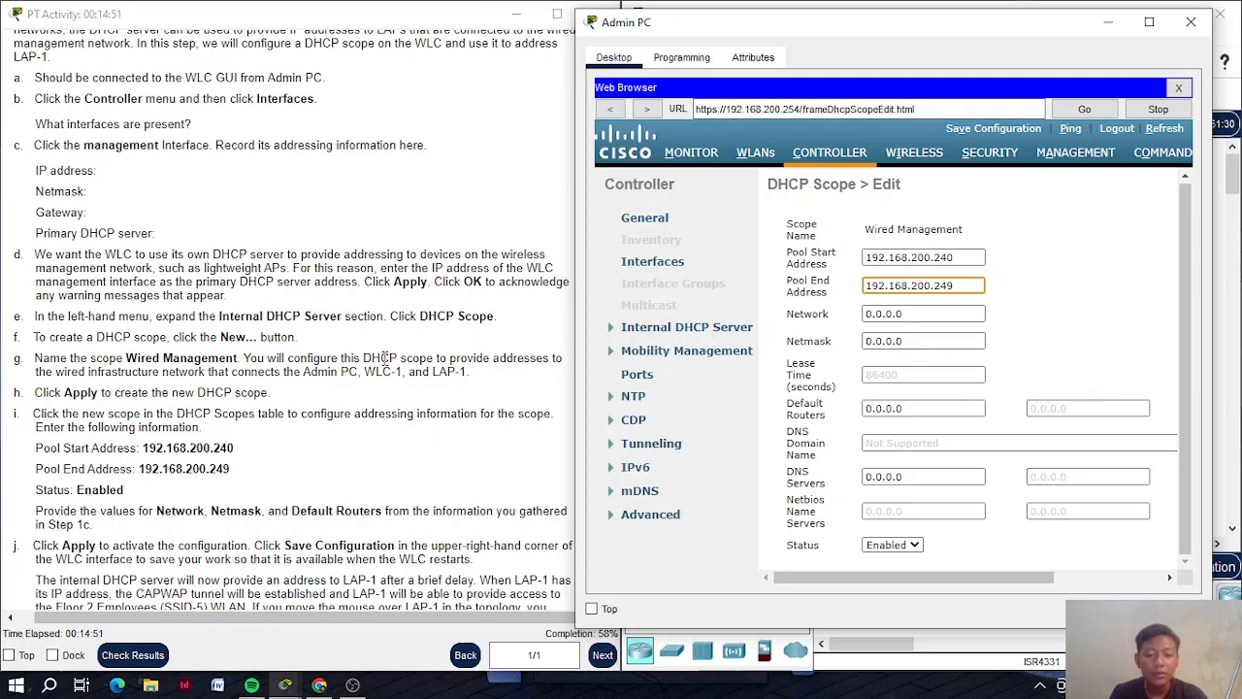
Apply the 192.168.200.240–192.168.200.249 pool and return to the DHCP Scopes list
scroll(409, 401, "up", 15)
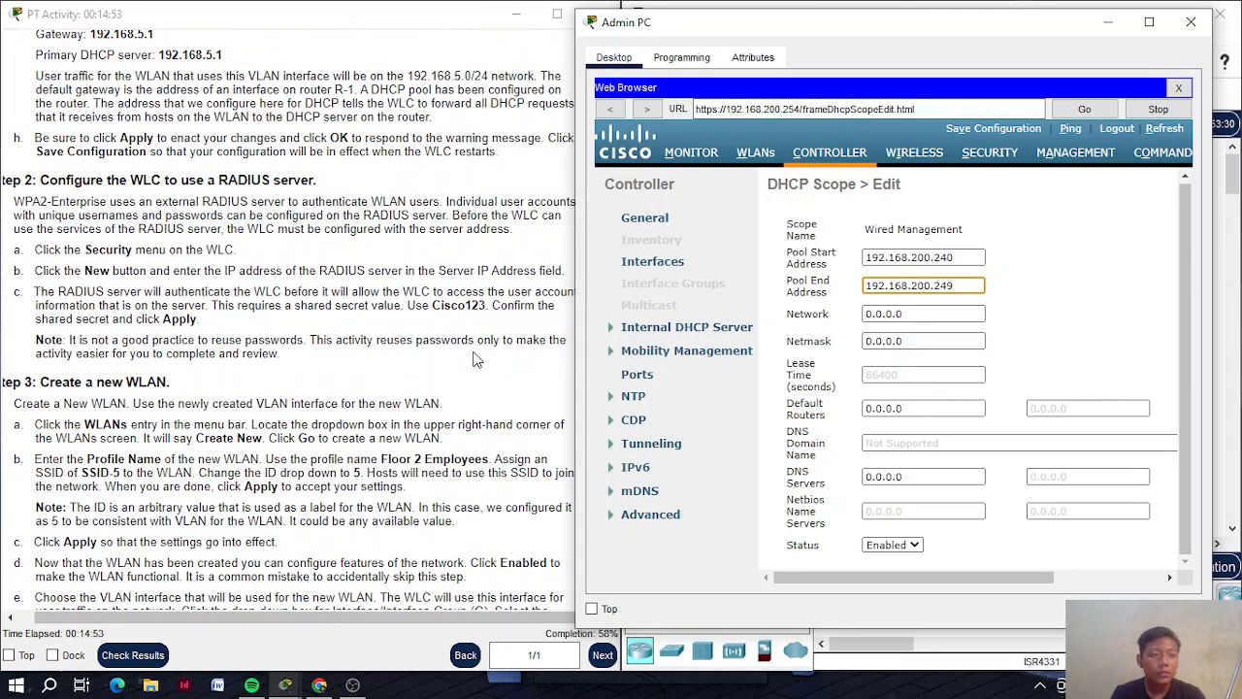
scroll(476, 359, "up", 10)
scroll(476, 360, "up", 2)
scroll(476, 359, "down", 3)
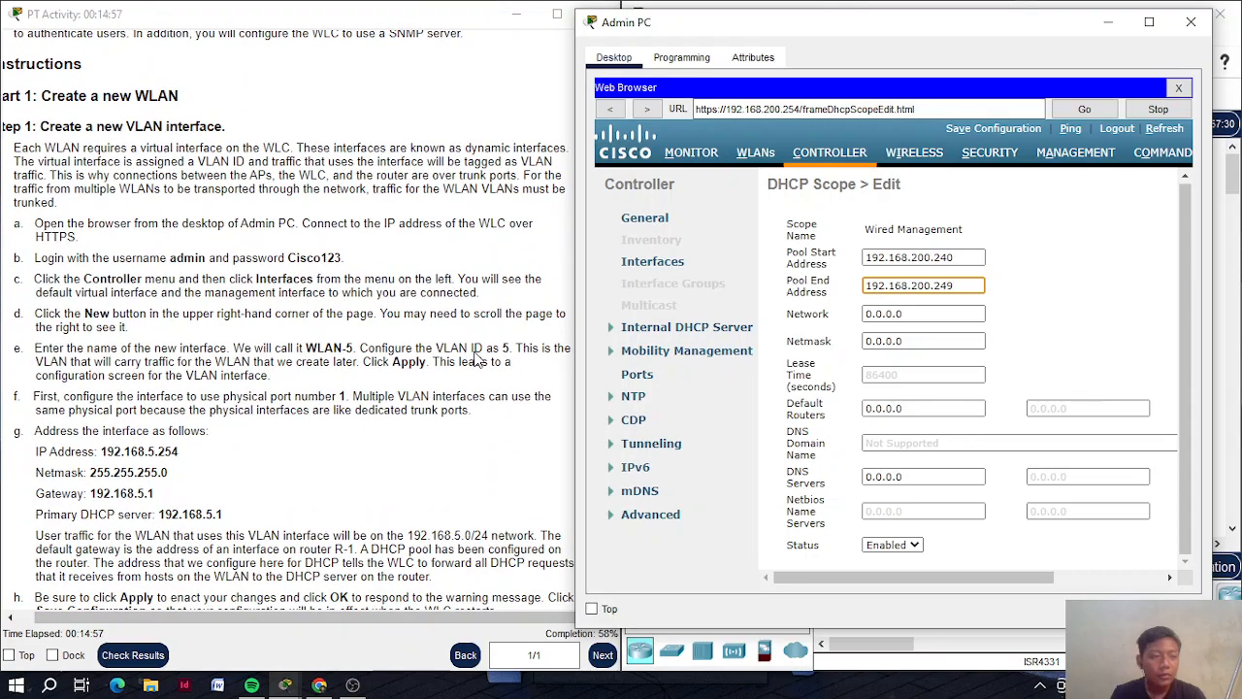
scroll(476, 359, "down", 20)
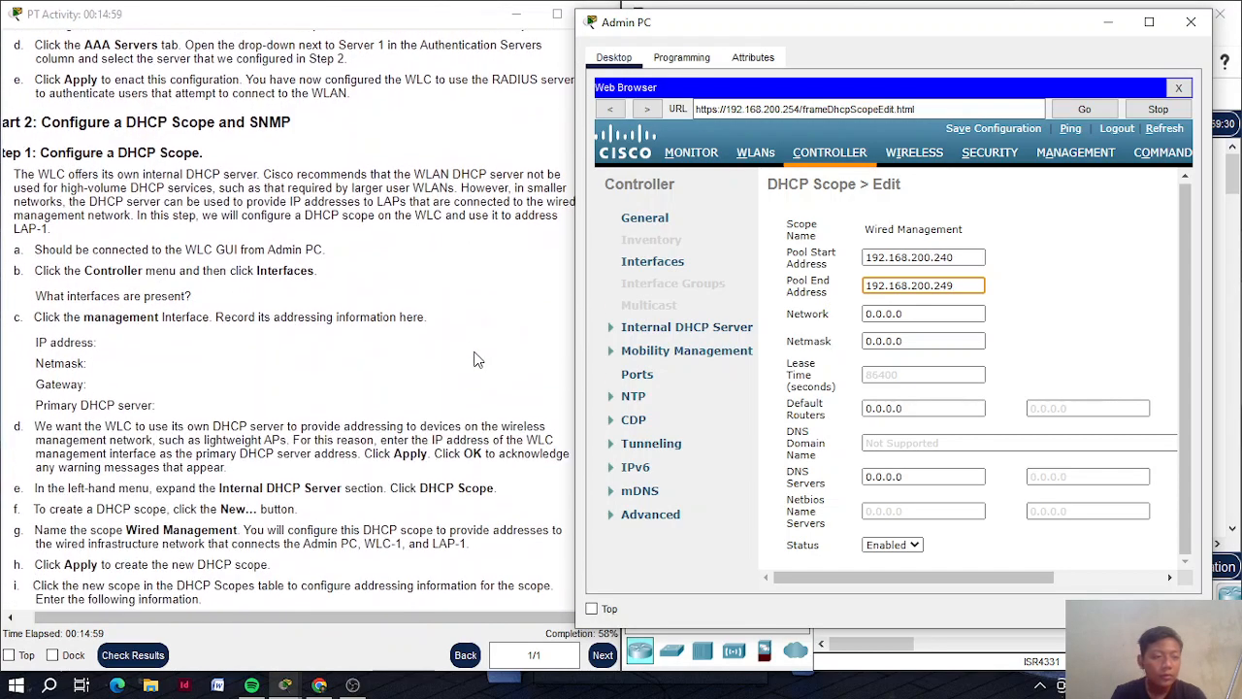
scroll(476, 357, "up", 1)
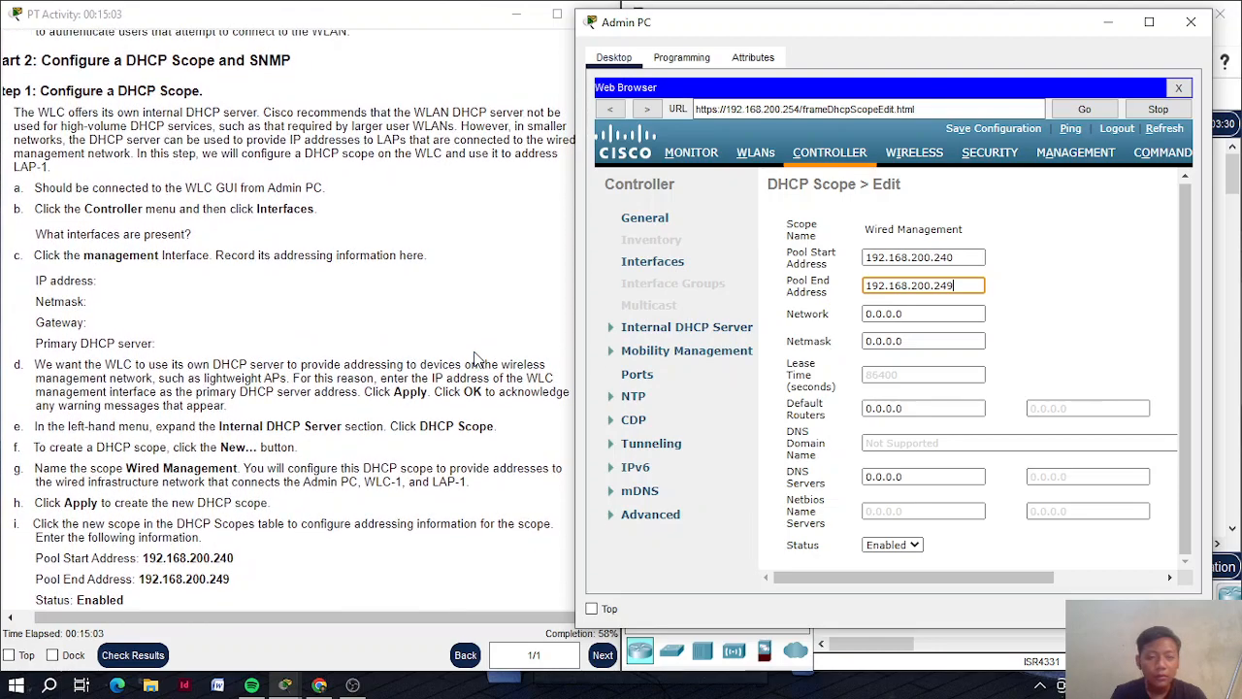
scroll(476, 359, "up", 1)
scroll(475, 359, "down", 1)
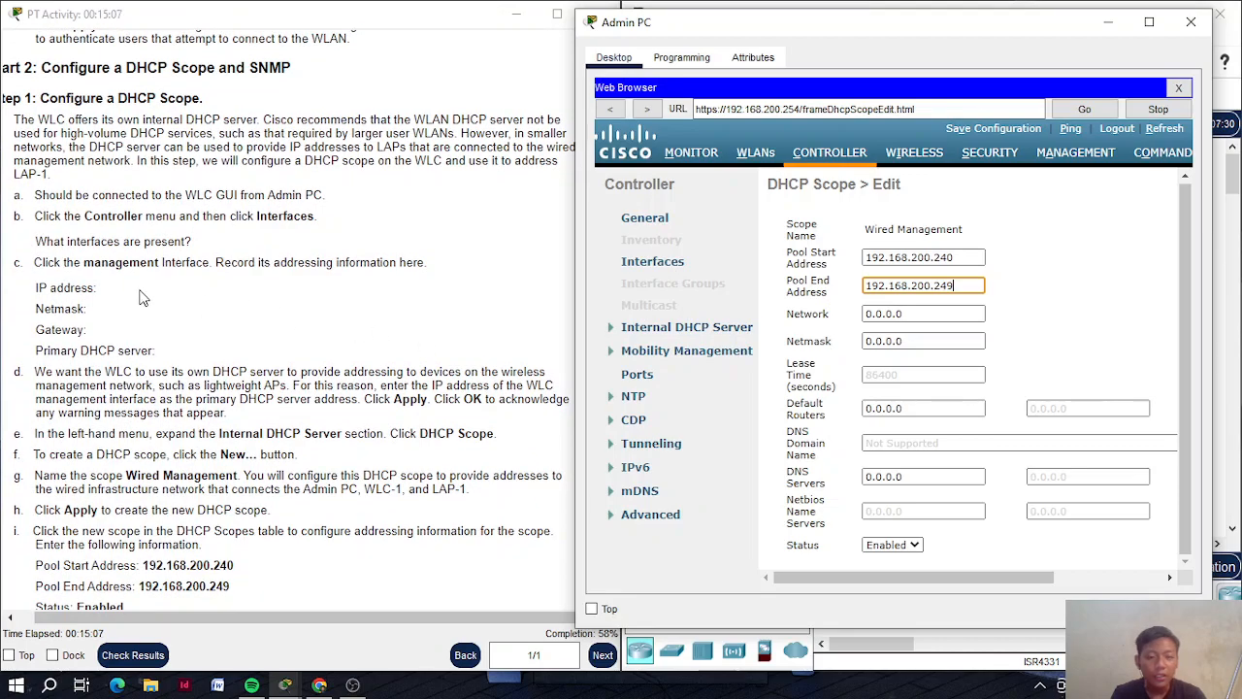
scroll(178, 305, "up", 1)
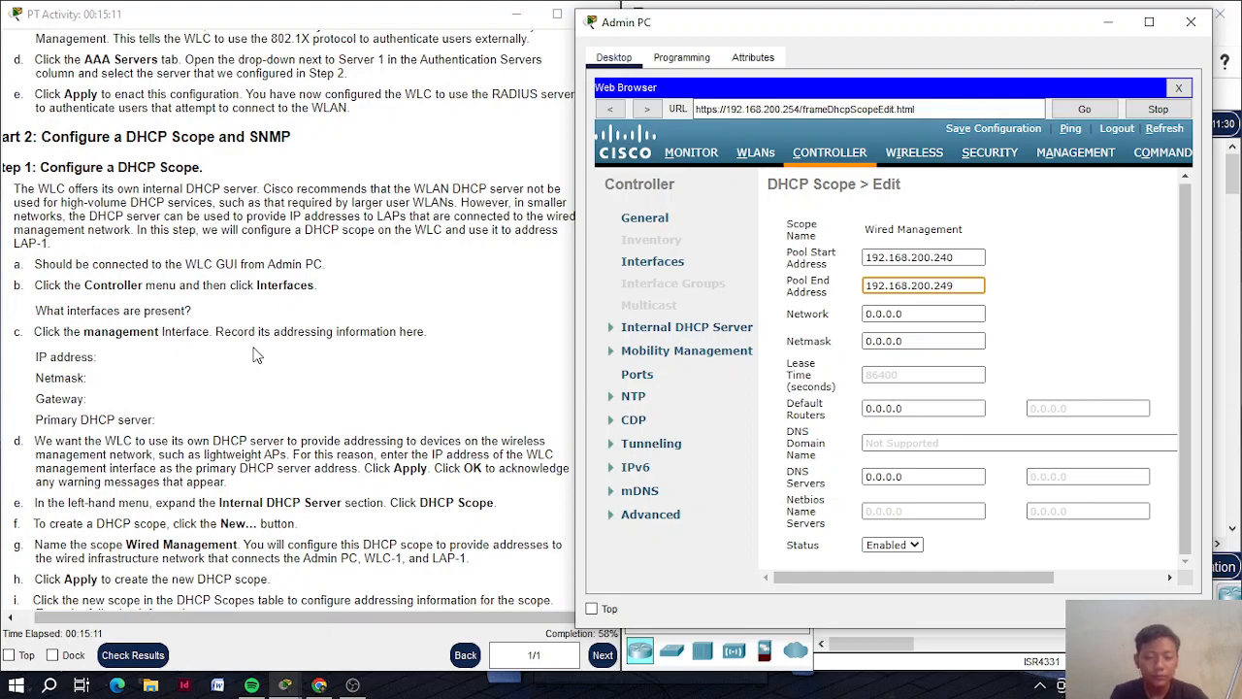
scroll(255, 355, "down", 6)
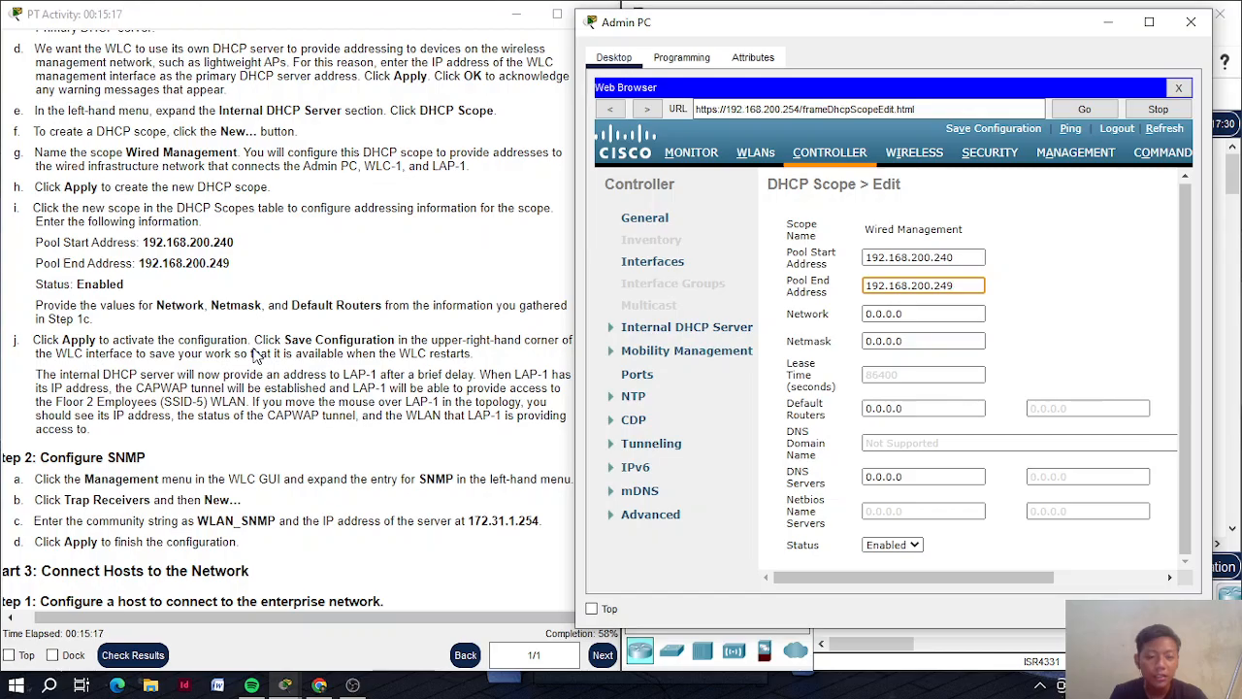
scroll(256, 355, "up", 15)
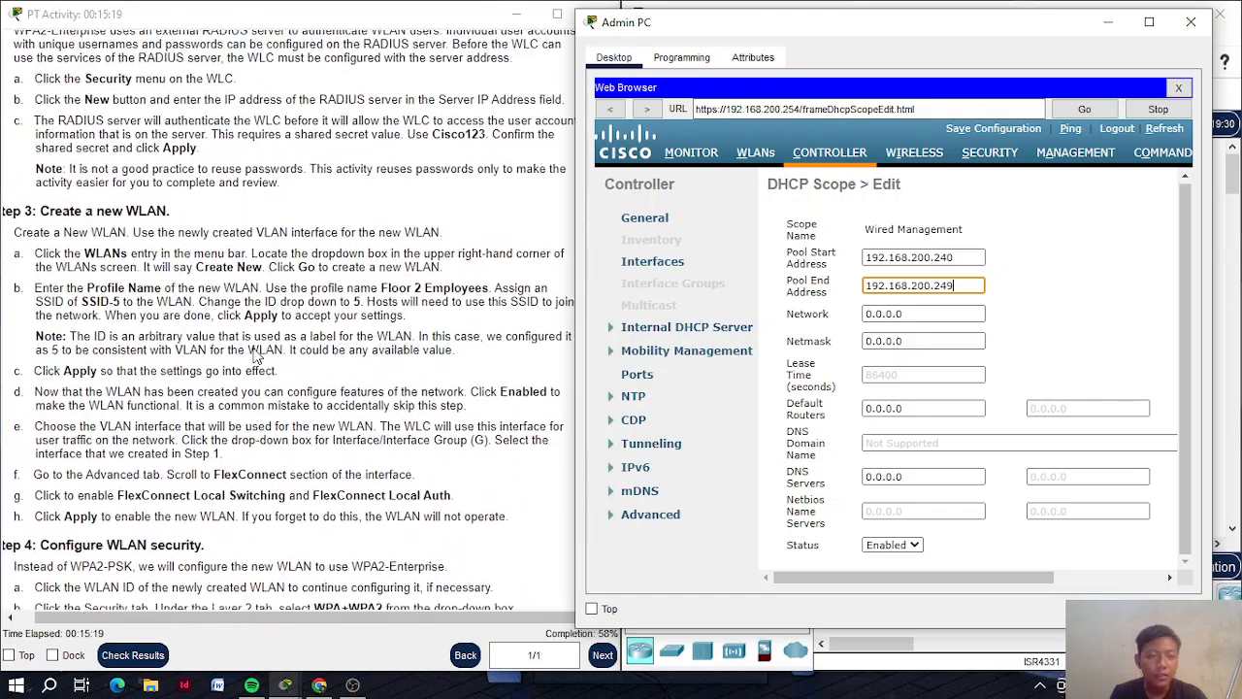
scroll(255, 355, "up", 10)
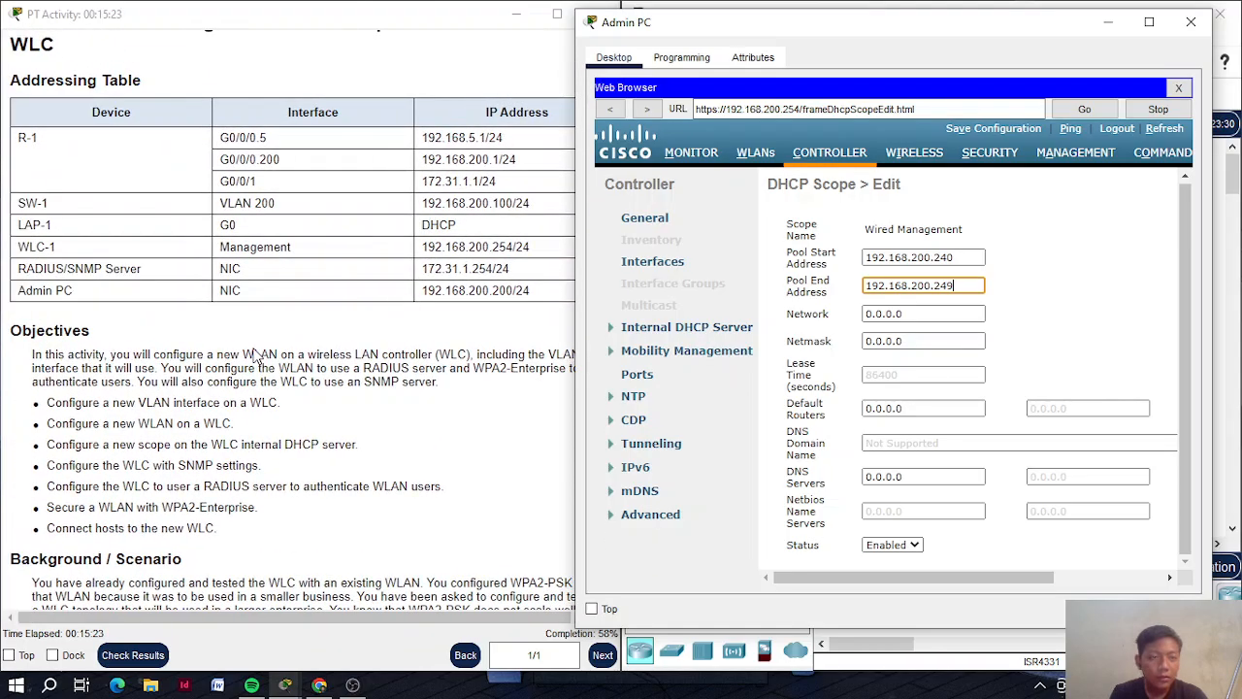
scroll(255, 355, "down", 20)
scroll(256, 355, "down", 15)
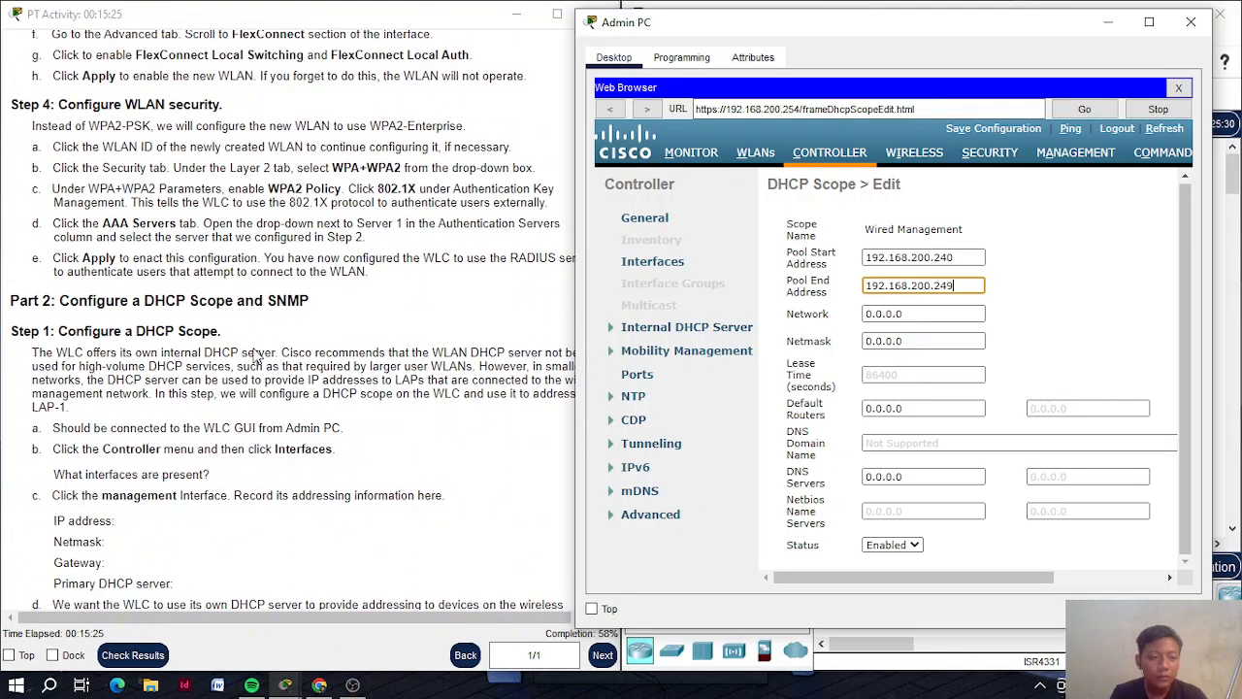
scroll(256, 356, "up", 1)
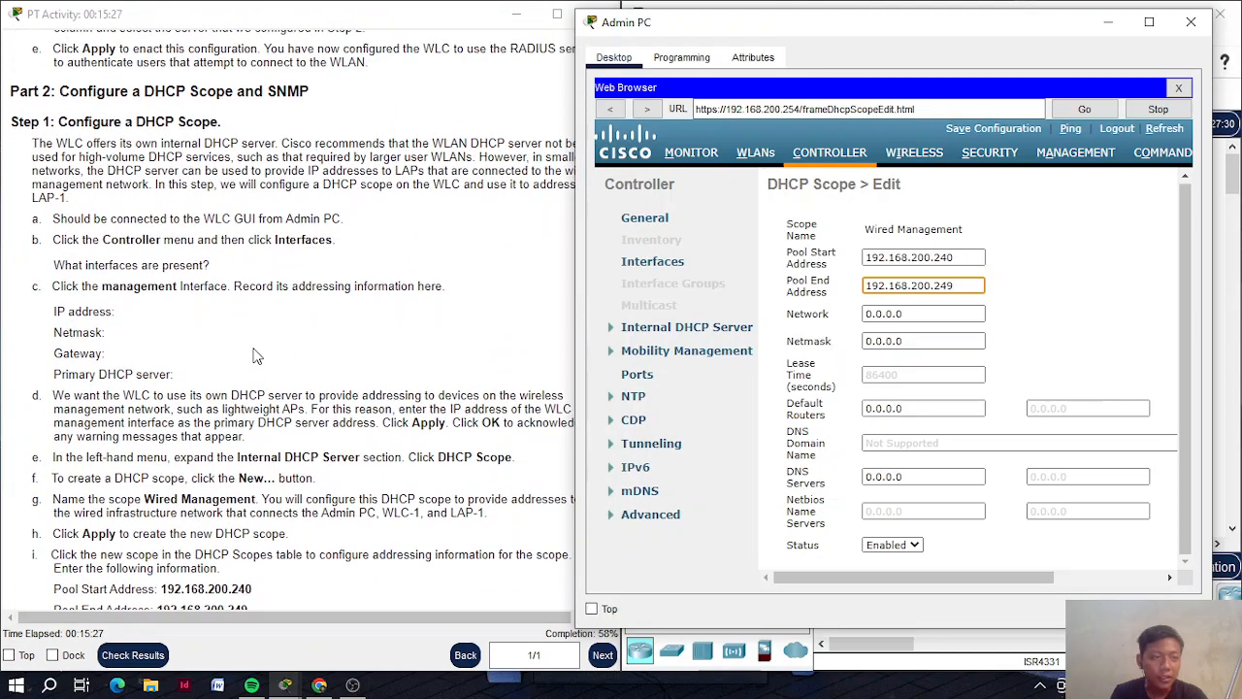
scroll(255, 356, "down", 15)
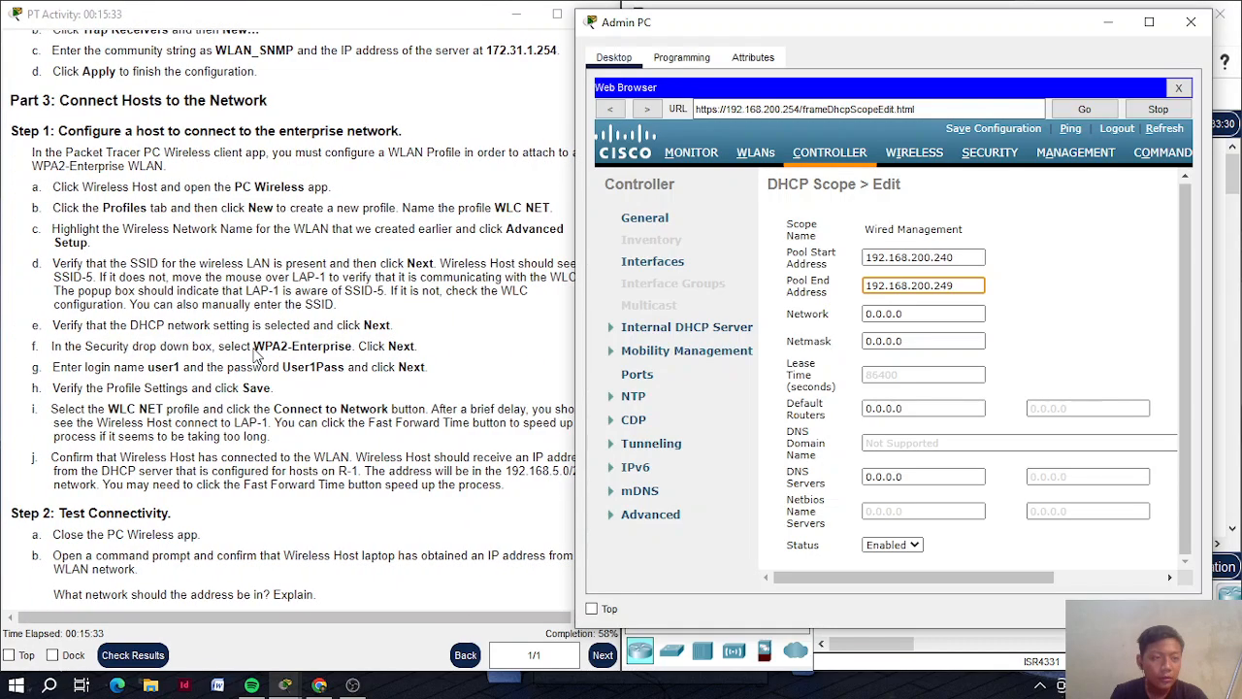
scroll(255, 355, "up", 10)
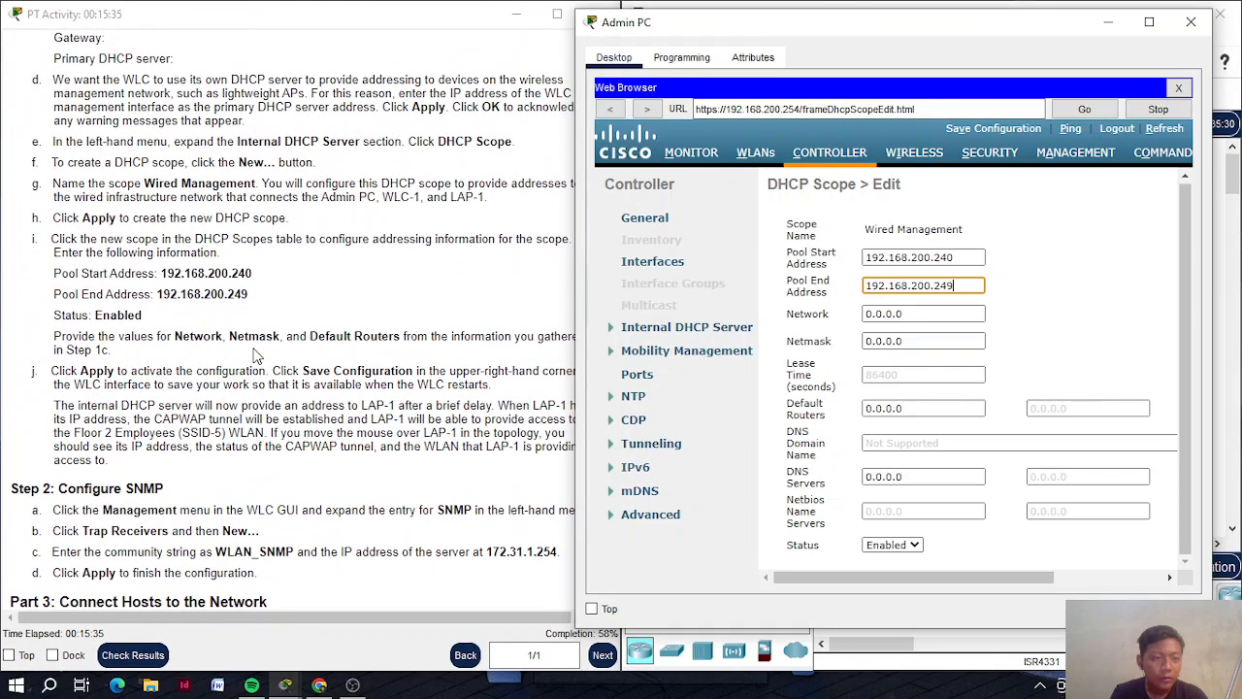
scroll(255, 355, "up", 5)
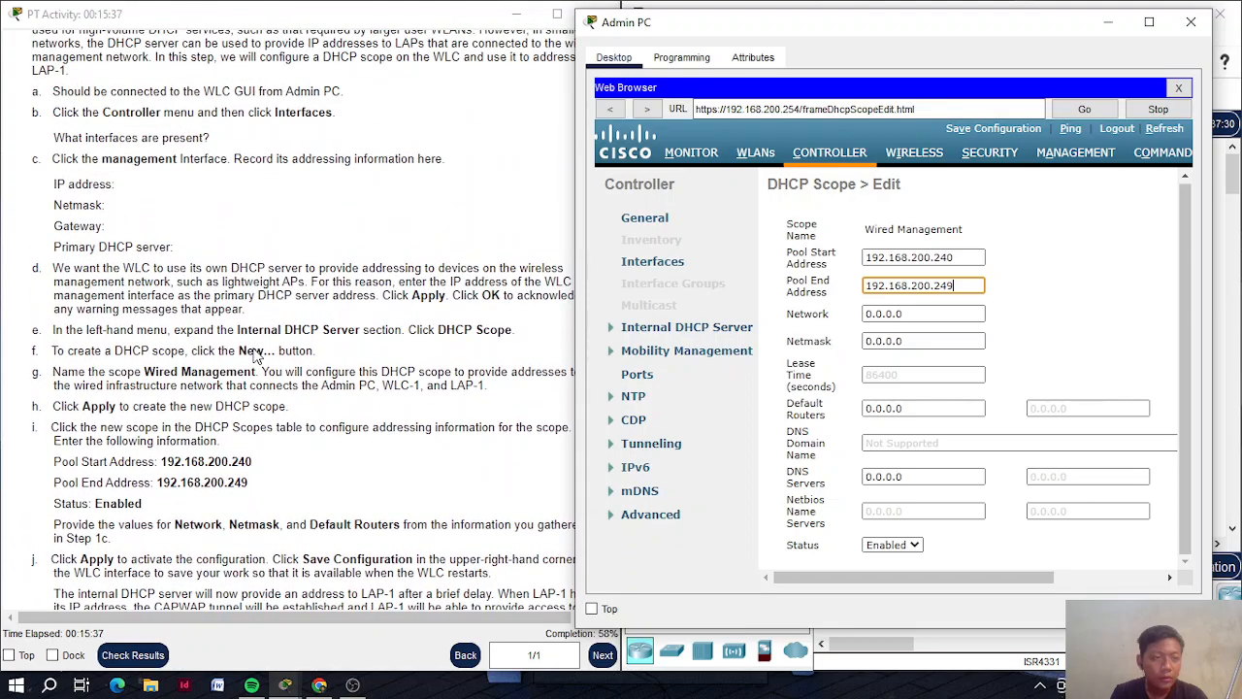
scroll(255, 355, "down", 2)
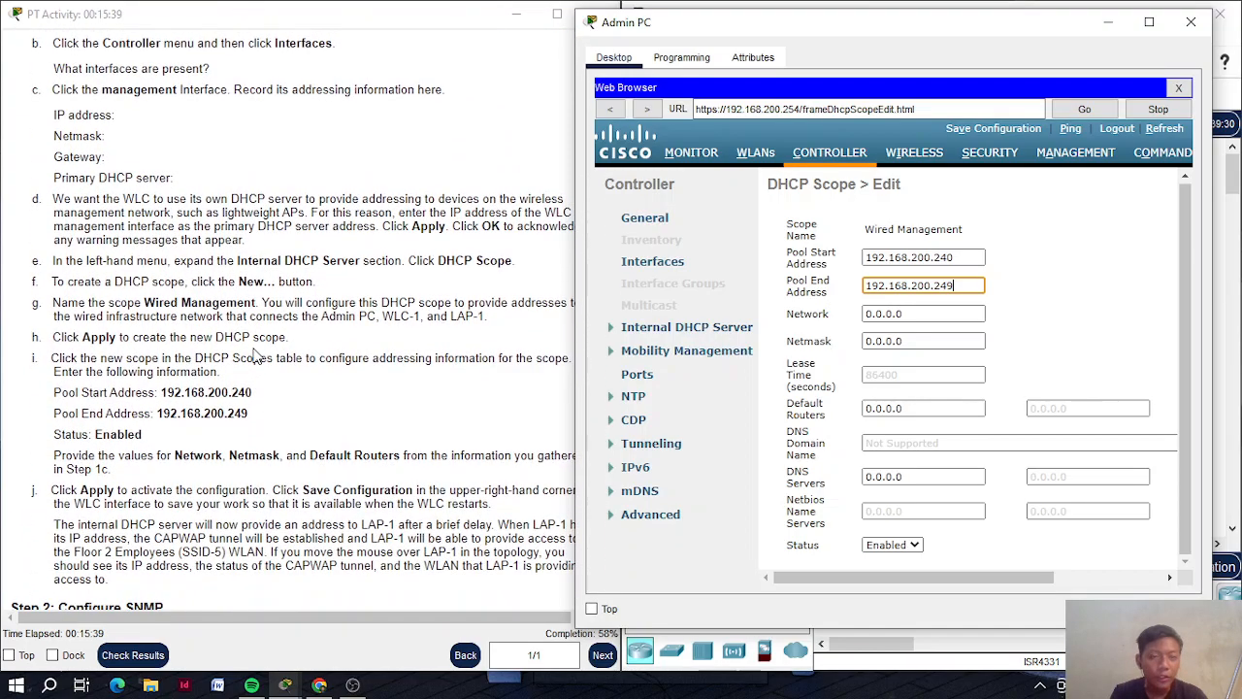
scroll(1055, 241, "right", 3)
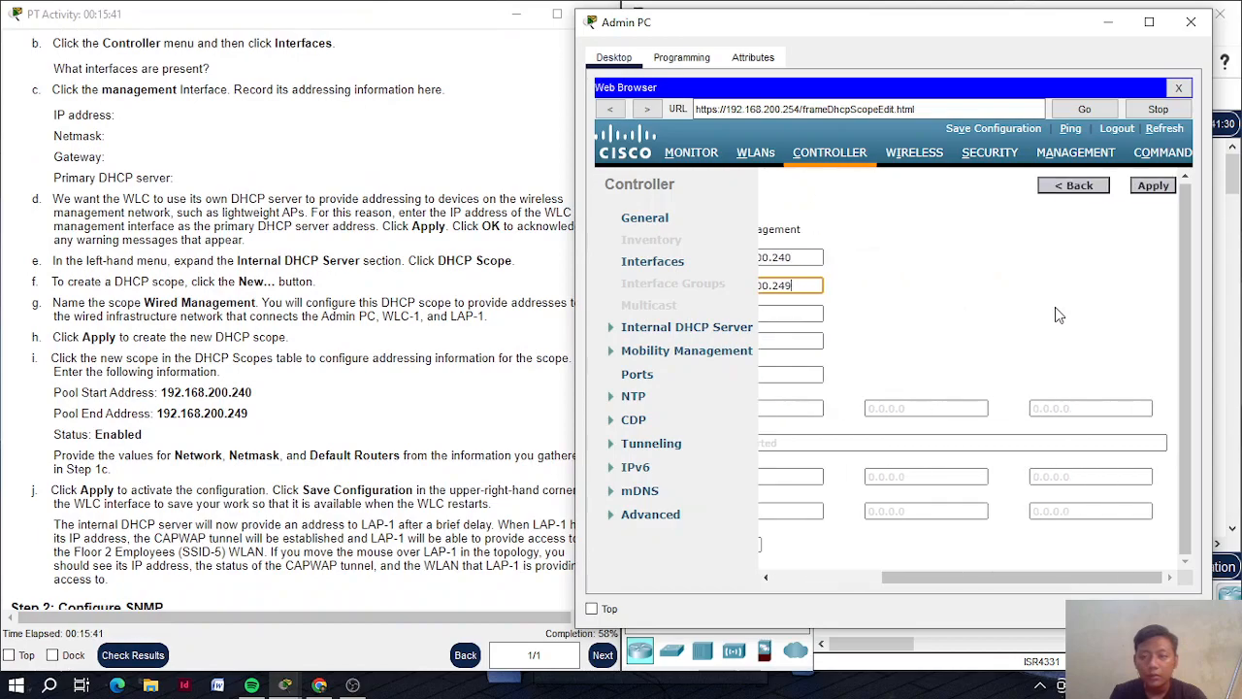
left_click(1159, 190)
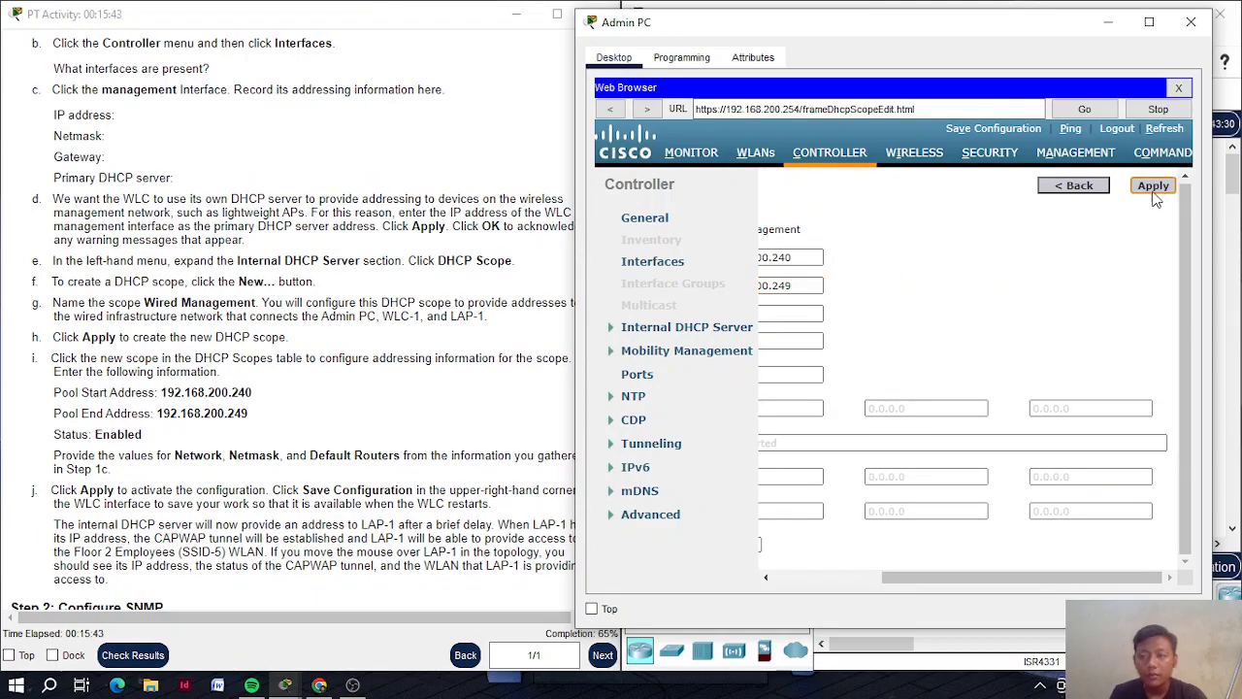
left_click(1070, 188)
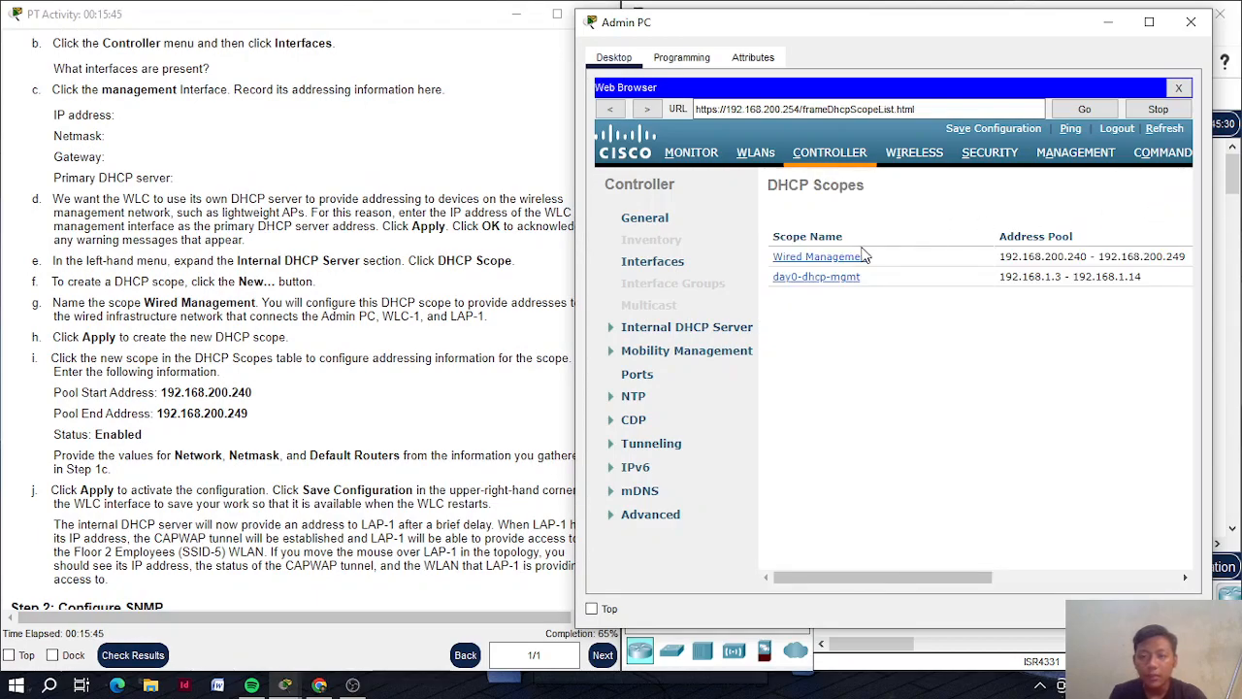
Review the controller's WLAN-5 interface settings
left_click(665, 267)
left_click(799, 277)
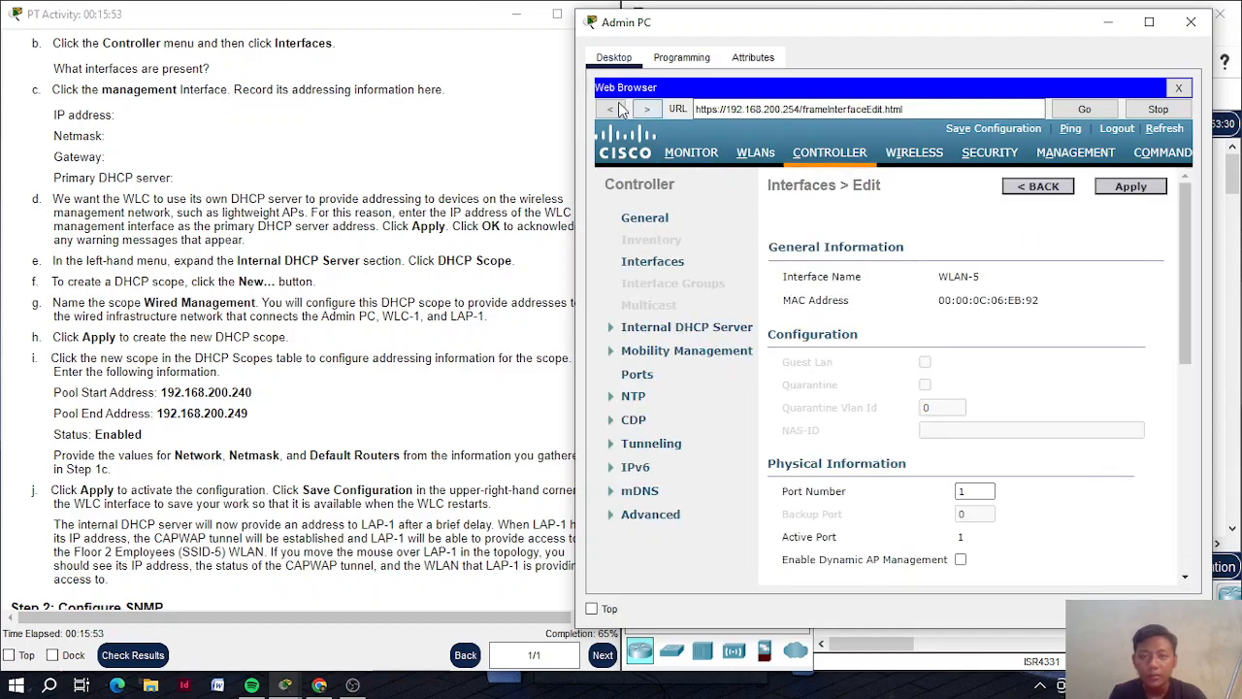
scroll(830, 334, "down", 4)
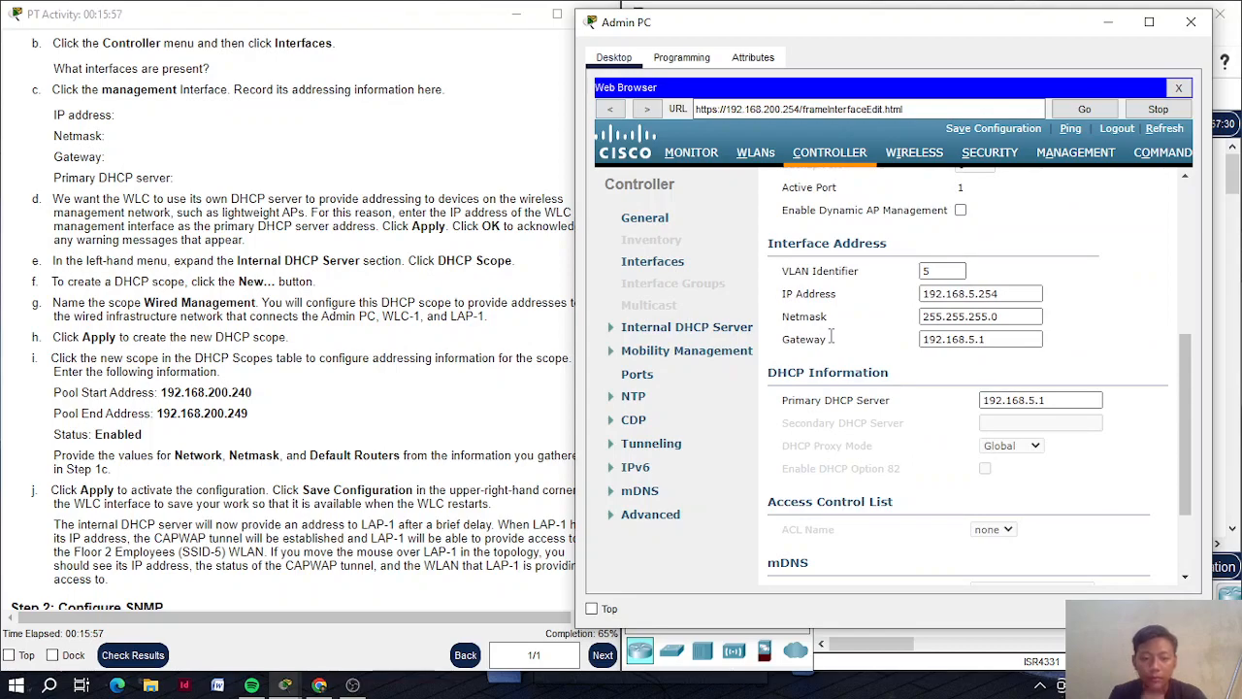
Read the management interface's 255.255.255.0 netmask and 192.168.200.1 gateway
left_click(658, 264)
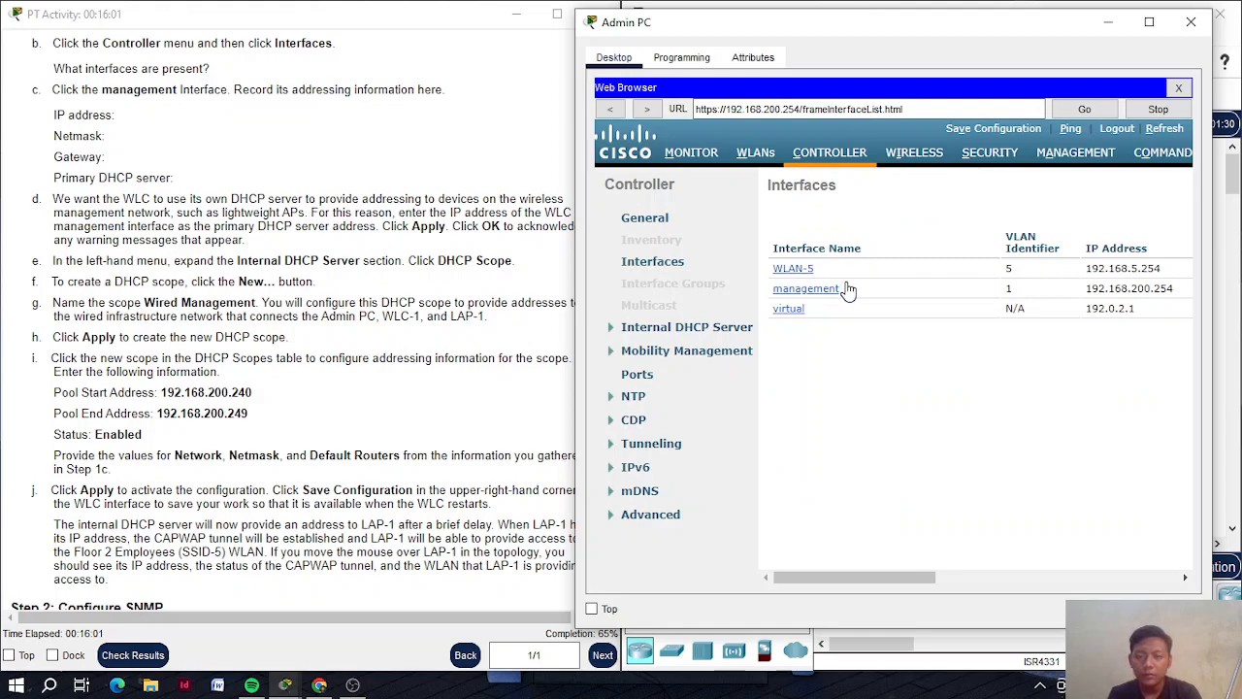
left_click(810, 290)
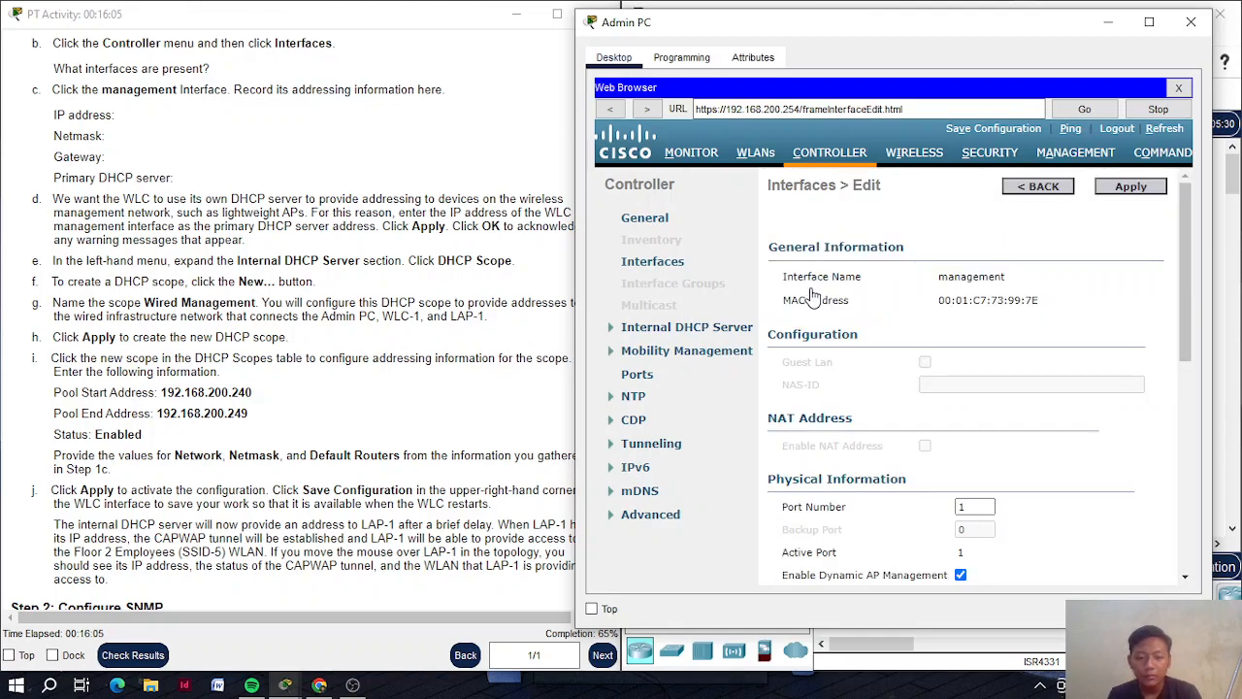
scroll(844, 340, "down", 10)
scroll(844, 340, "up", 3)
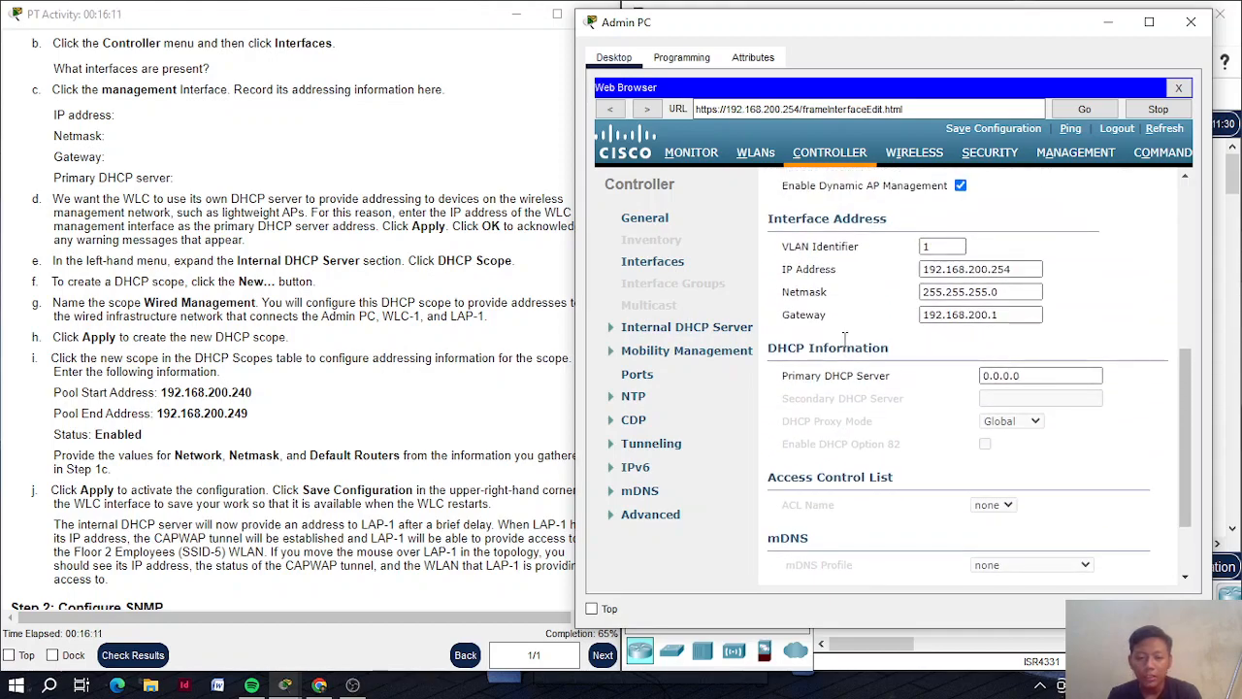
left_click(1009, 314)
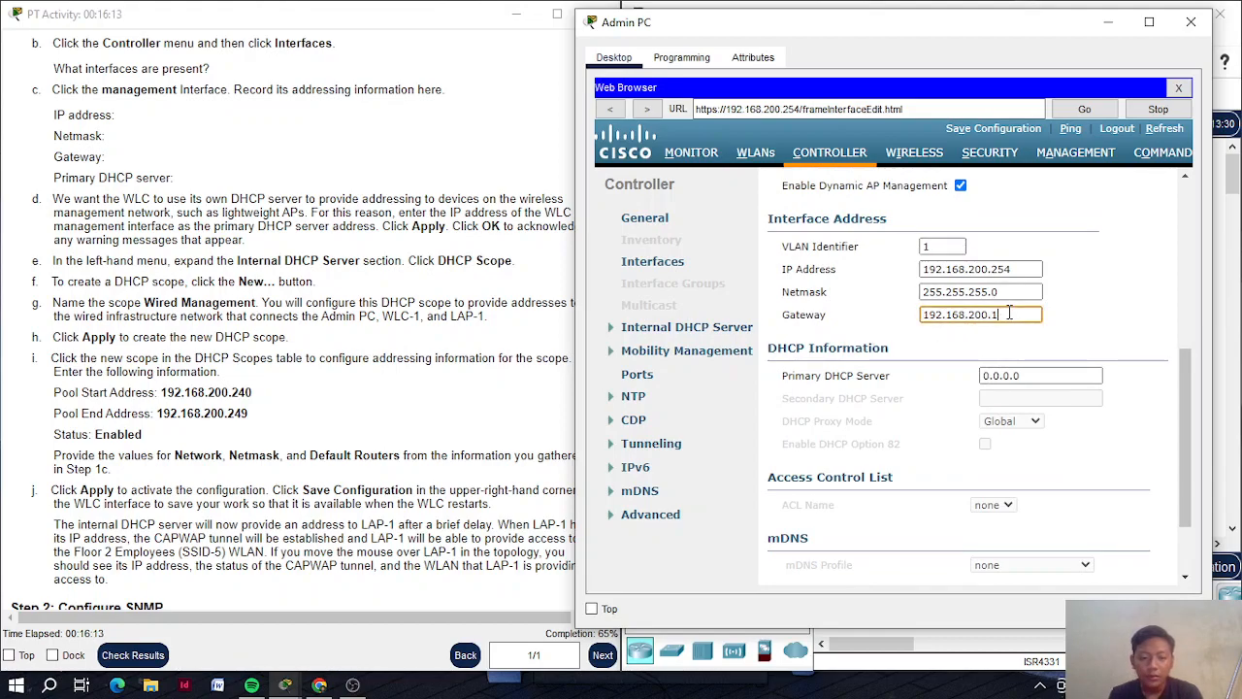
left_click(1003, 292)
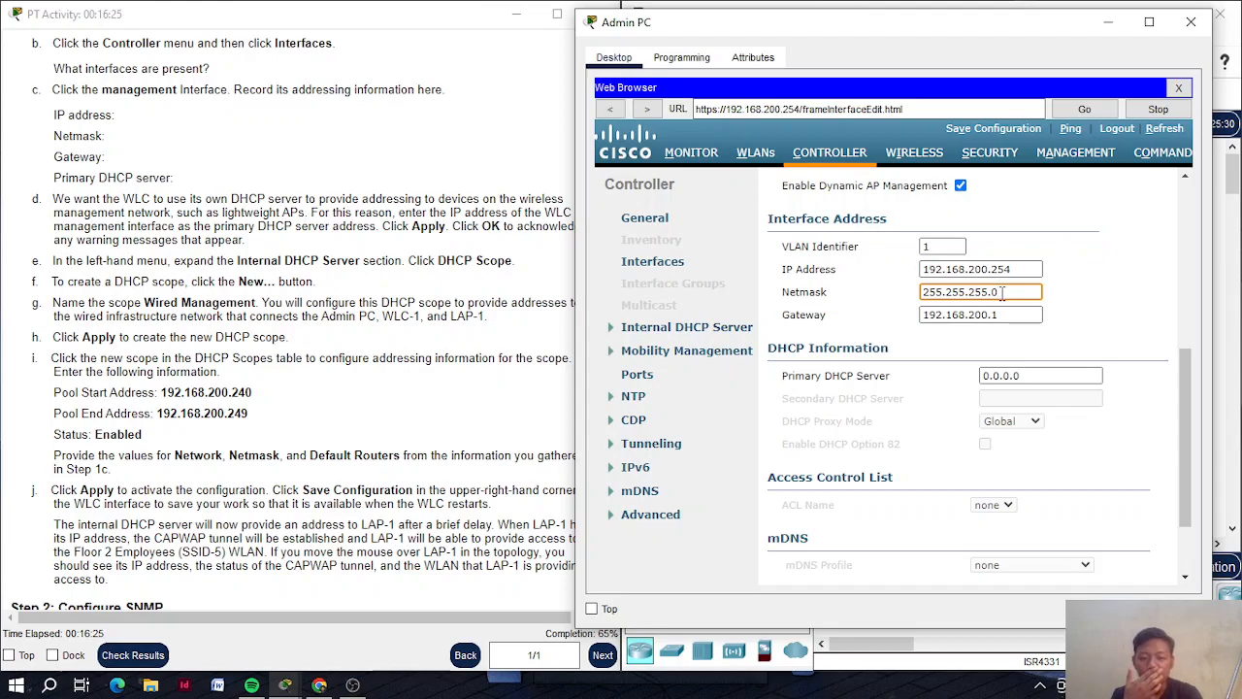
left_click(1007, 313)
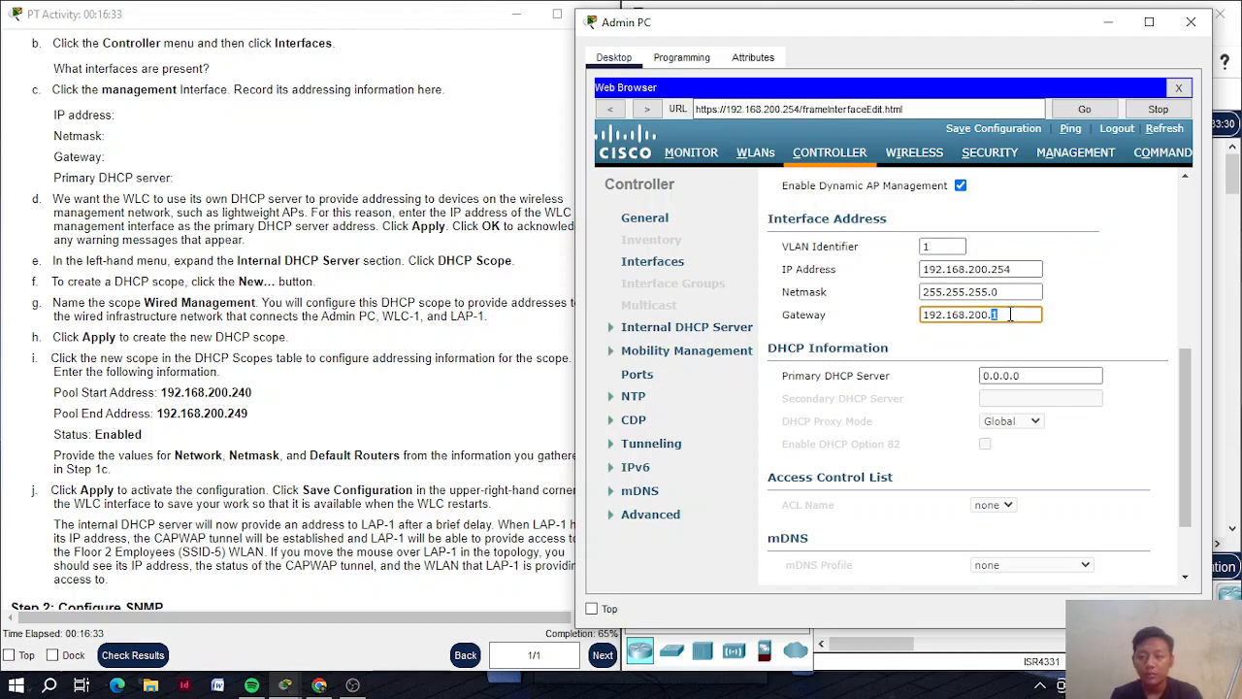
double_click(1008, 315)
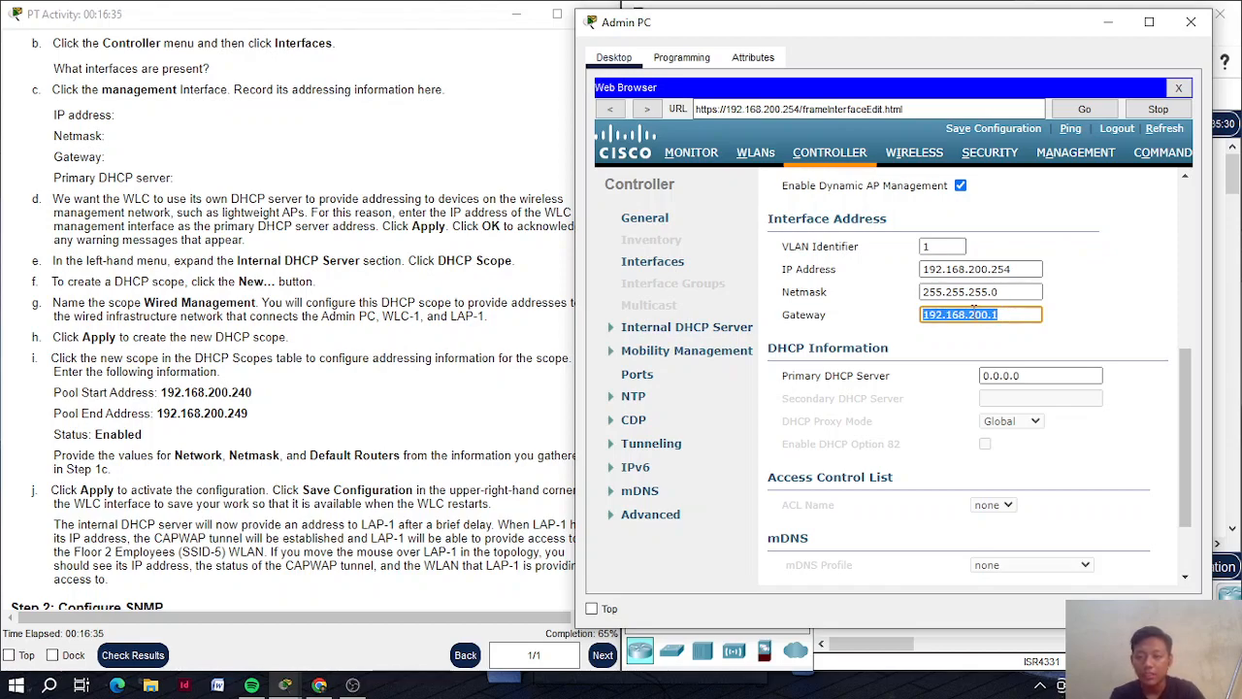
double_click(1004, 314)
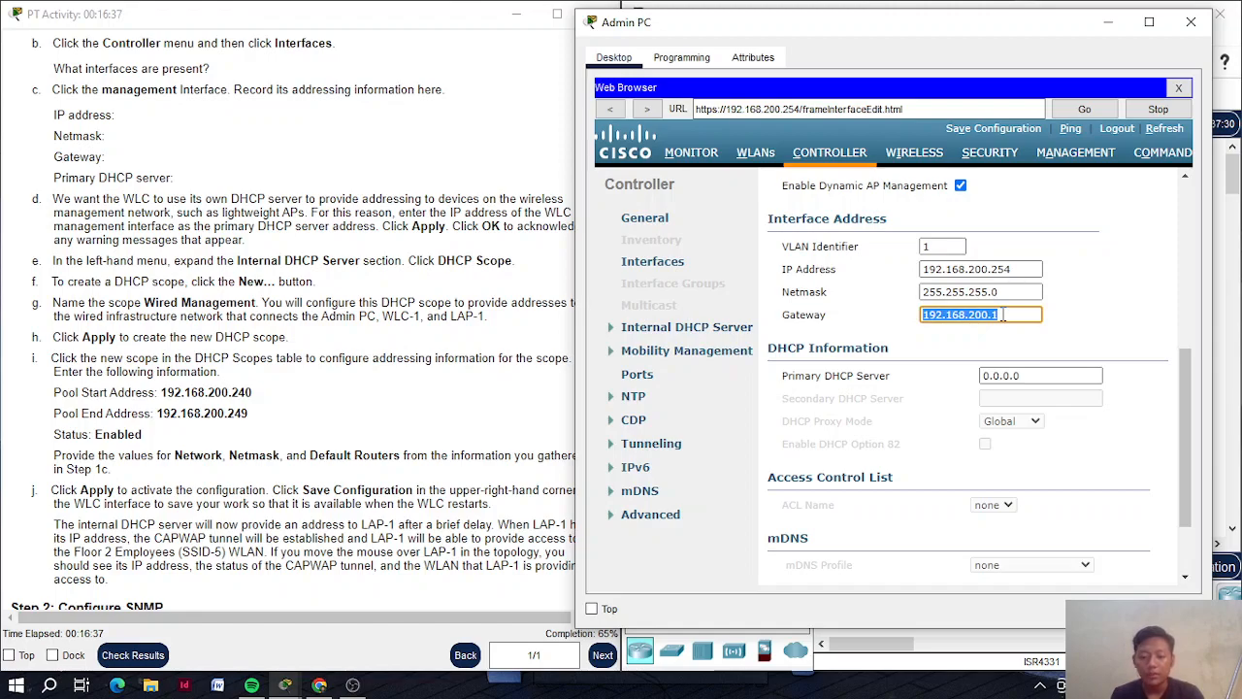
left_click(1004, 314)
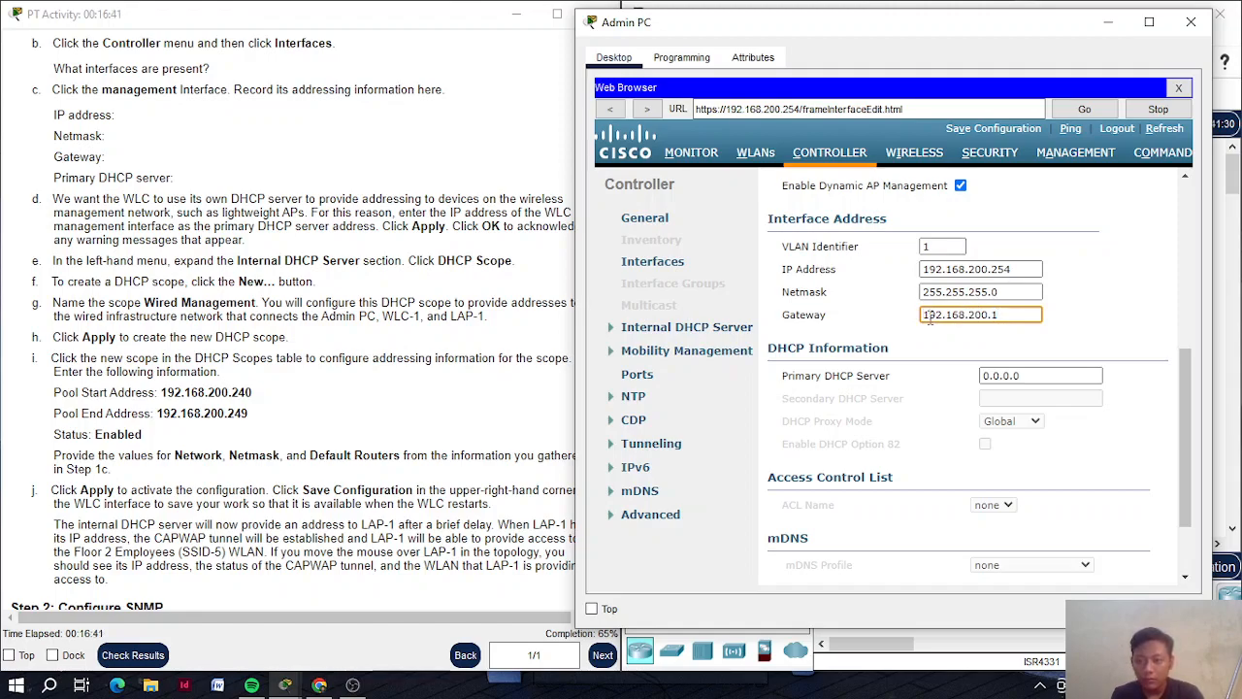
left_click_drag(927, 315, 1009, 315)
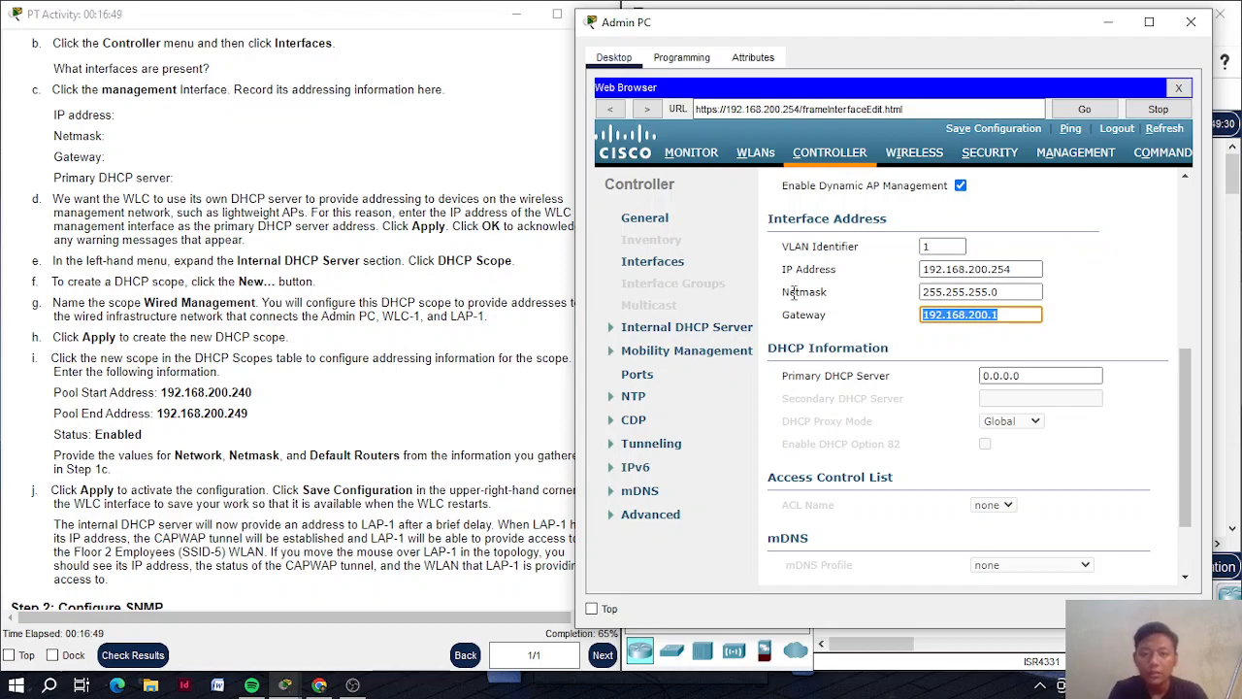
left_click(692, 333)
Give the Wired Management scope netmask 255.255.255.0 and default router 192.168.200.1
left_click(663, 346)
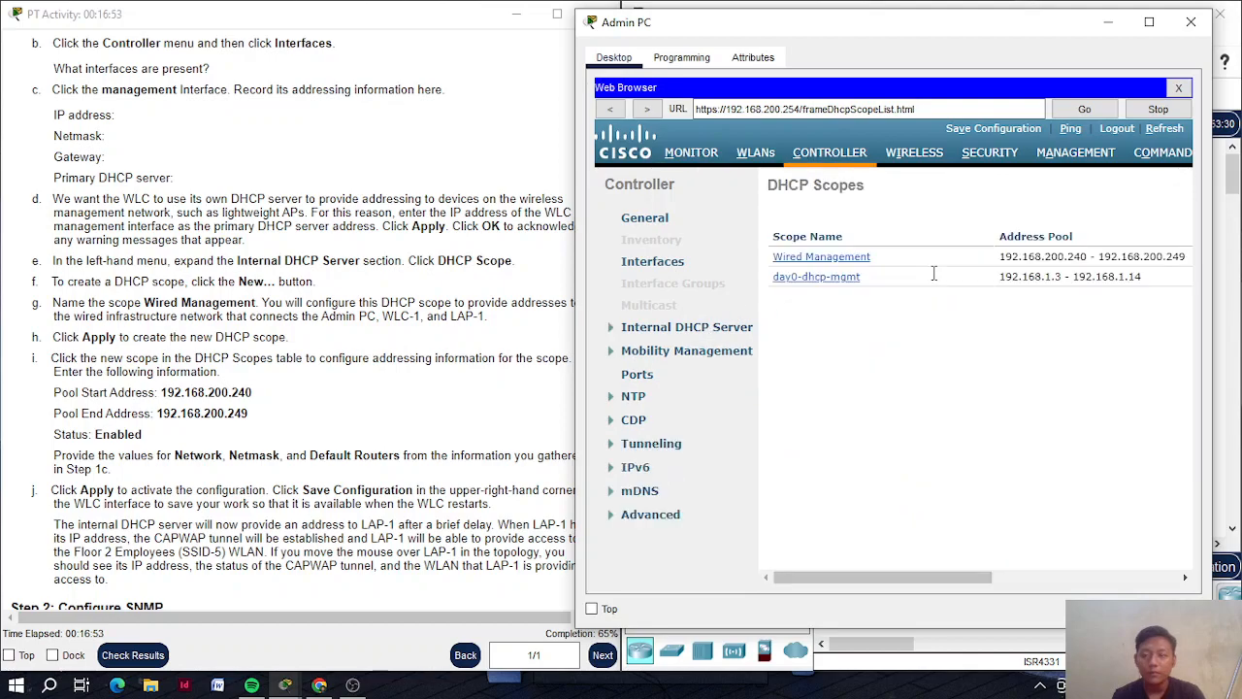
left_click(825, 256)
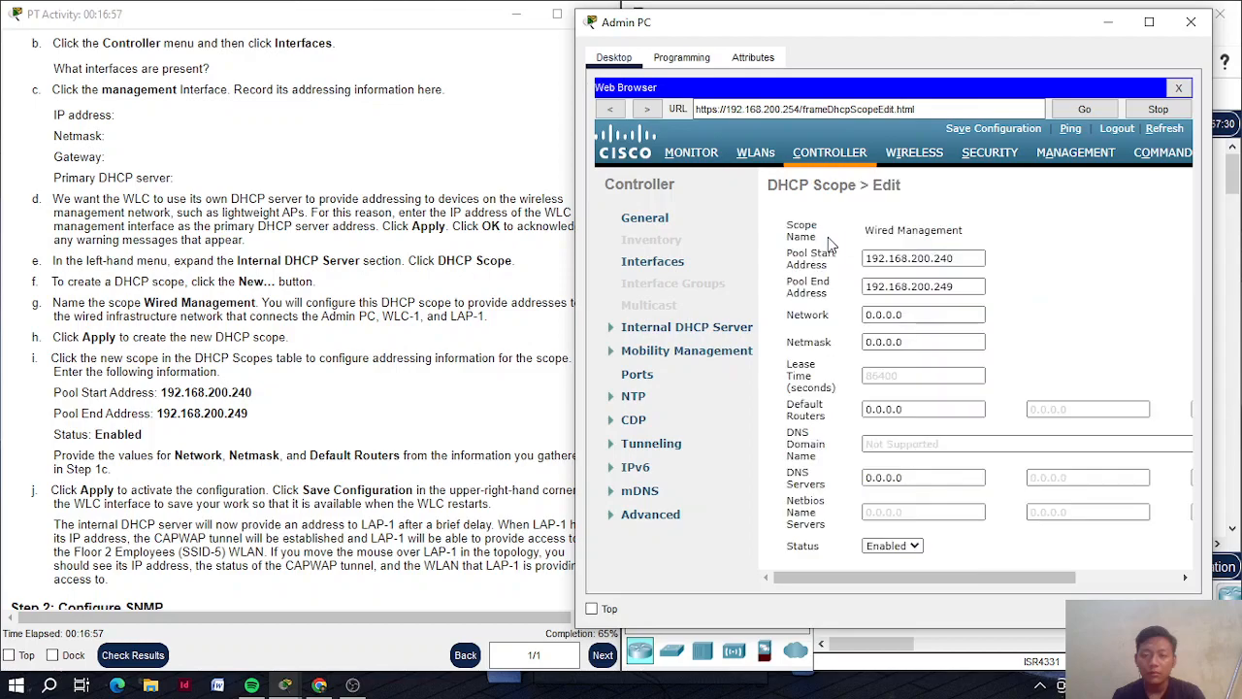
key("BackSpace")
key("BackSpace")
key("BackSpace")
key("BackSpace")
key("BackSpace")
key("BackSpace")
type("255.255.255")
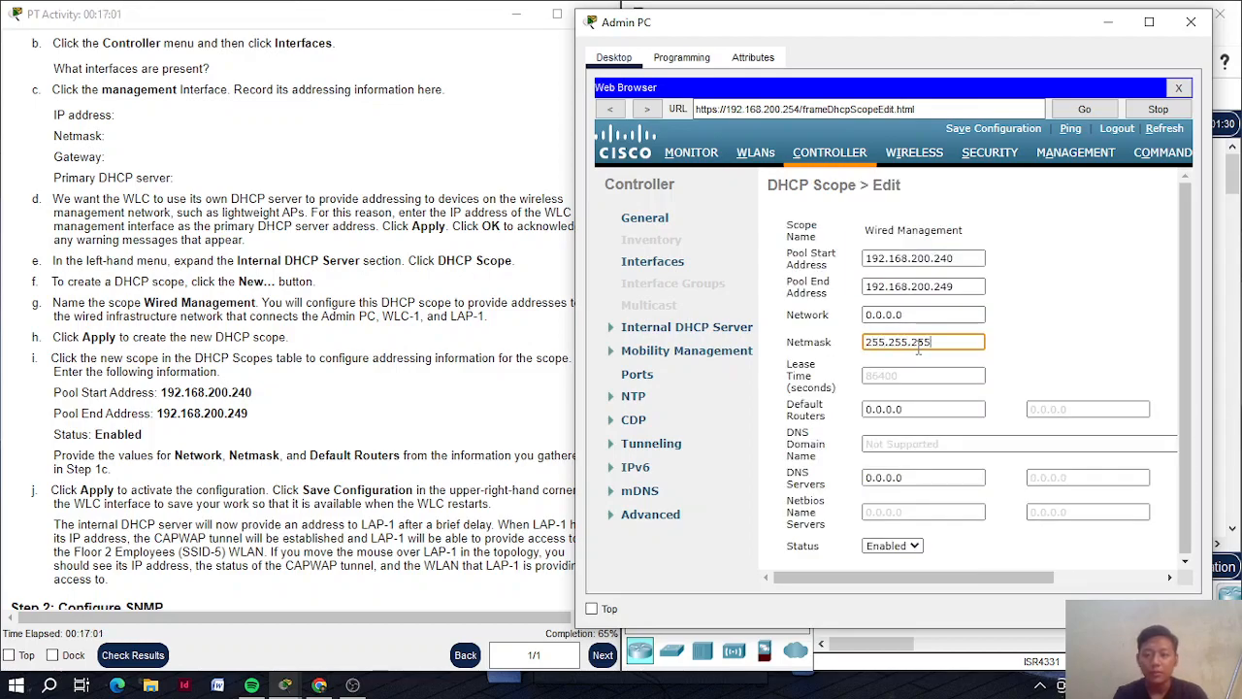
left_click(936, 408)
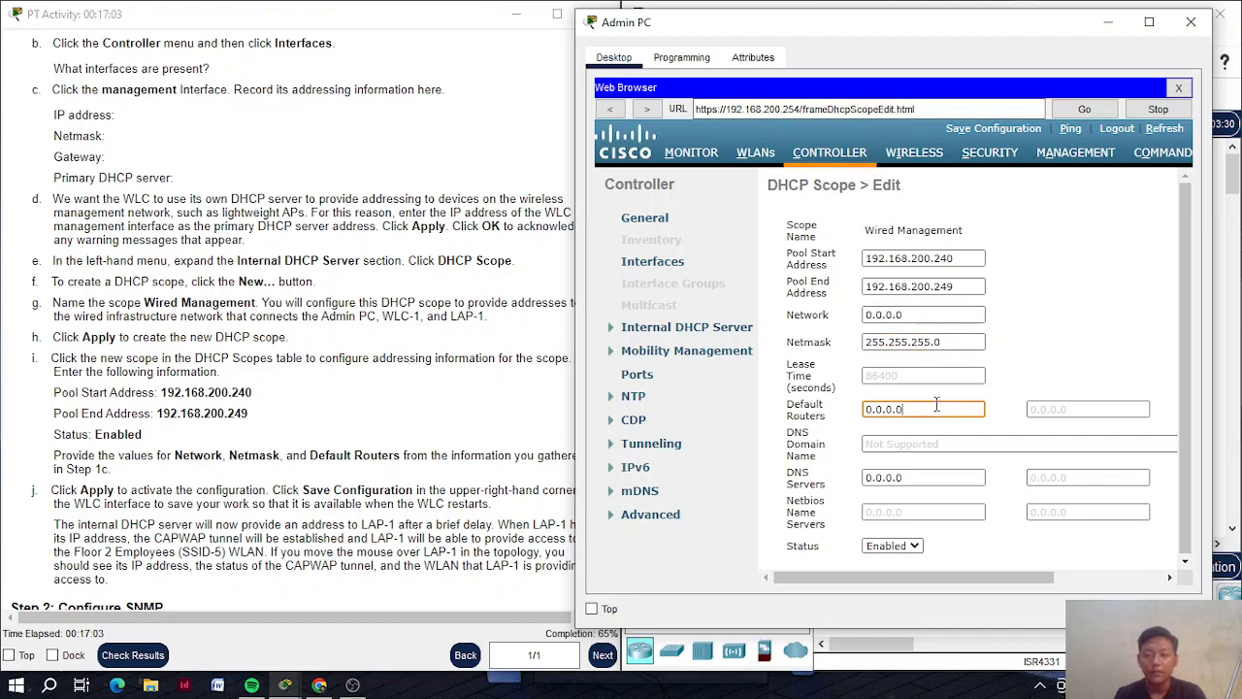
key("BackSpace")
key("BackSpace")
key("BackSpace")
key("BackSpace")
key("BackSpace")
key("BackSpace")
type("192.168.200.1")
Set the scope network to 192.168.200.0 and apply the scope settings
left_click(940, 314)
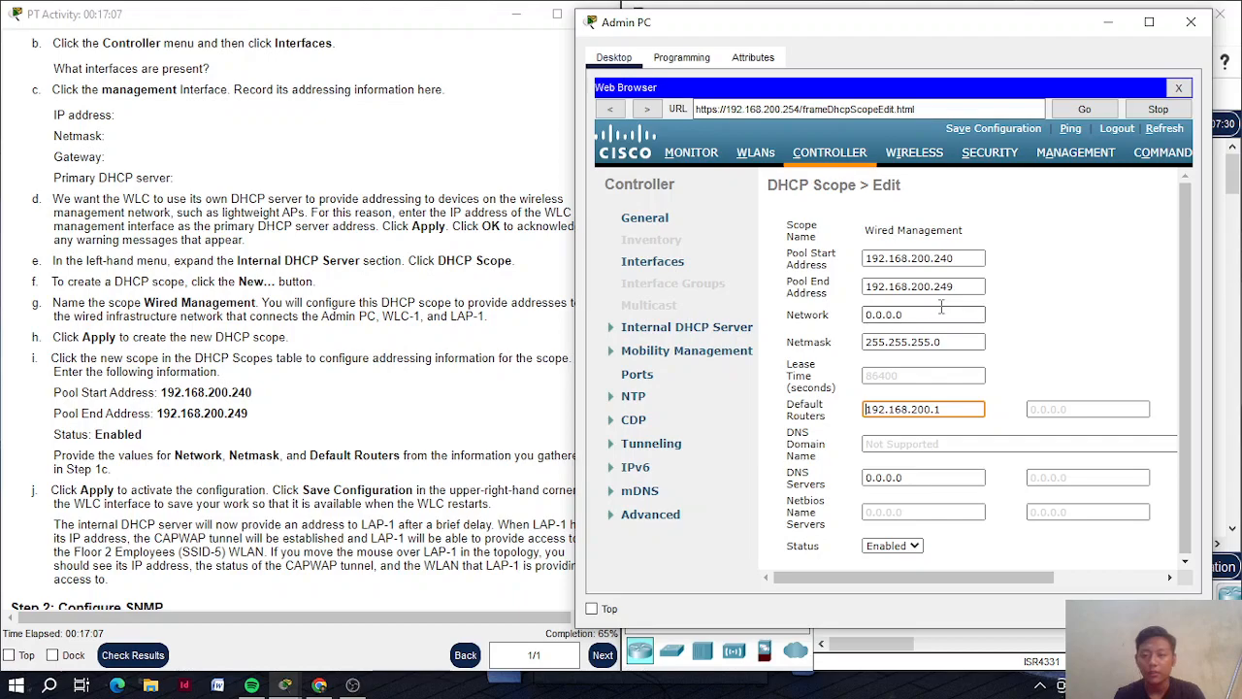
key("BackSpace")
key("BackSpace")
key("BackSpace")
key("BackSpace")
key("BackSpace")
key("BackSpace")
key("BackSpace")
type("192.168.200.1")
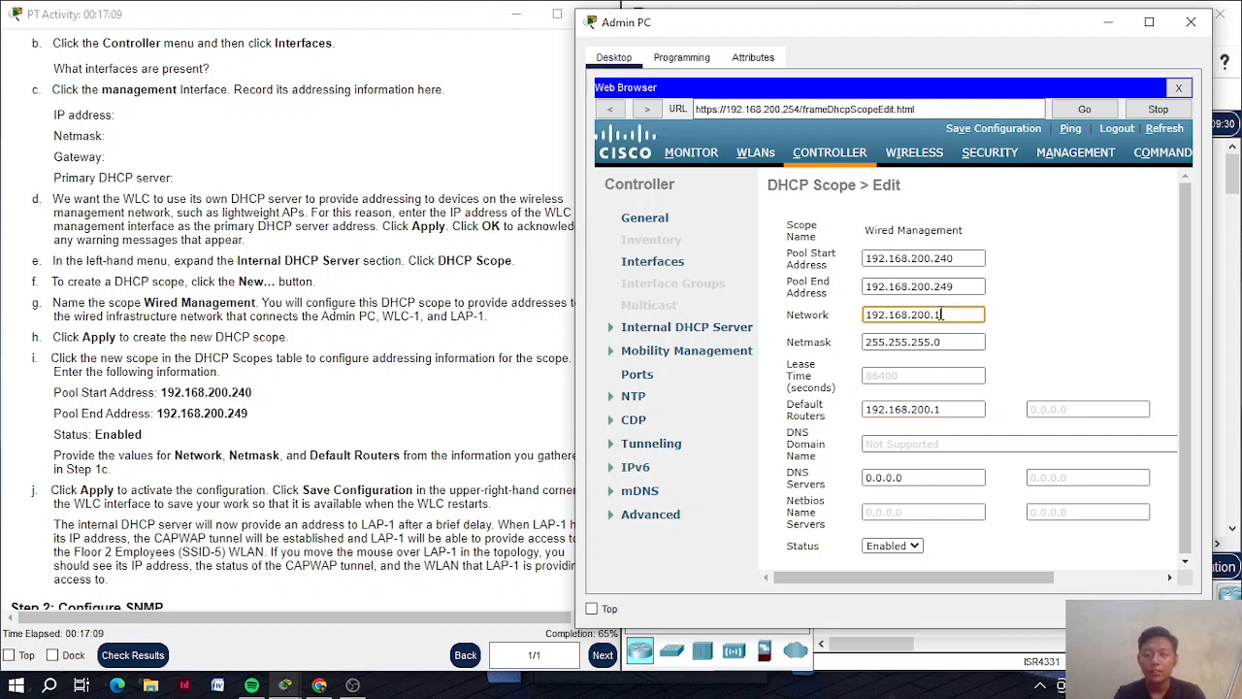
type("0")
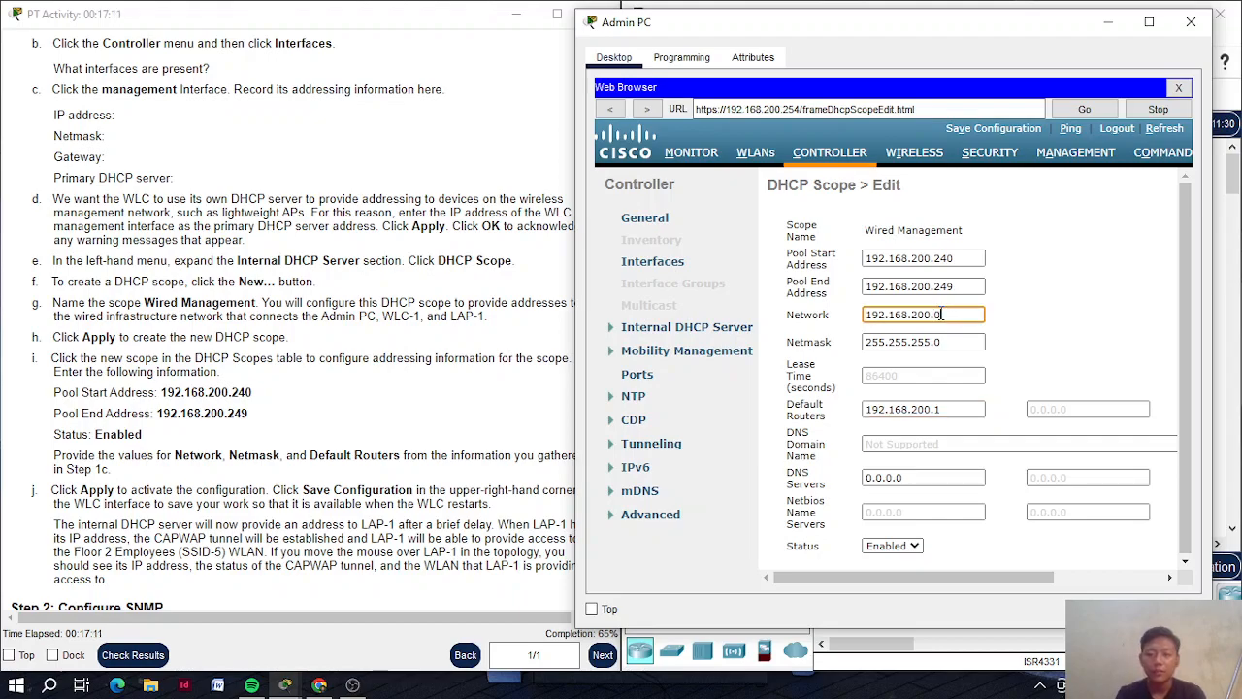
scroll(354, 422, "down", 3)
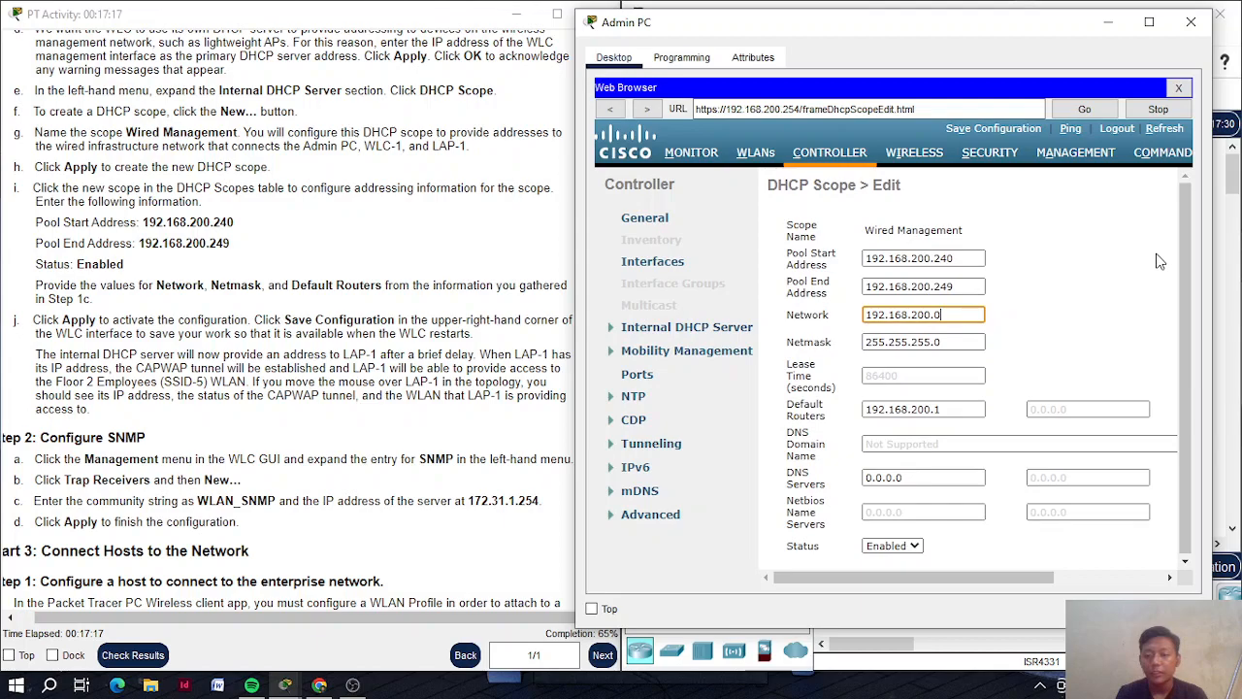
double_click(1059, 280)
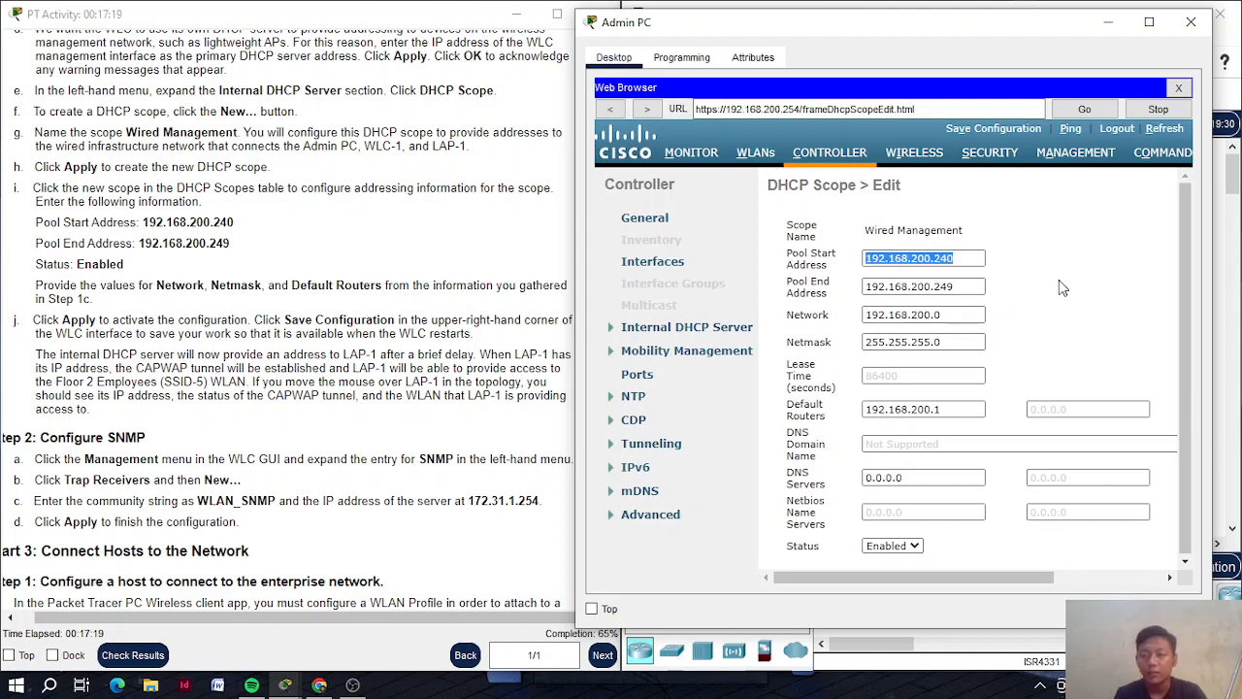
scroll(1059, 280, "right", 3)
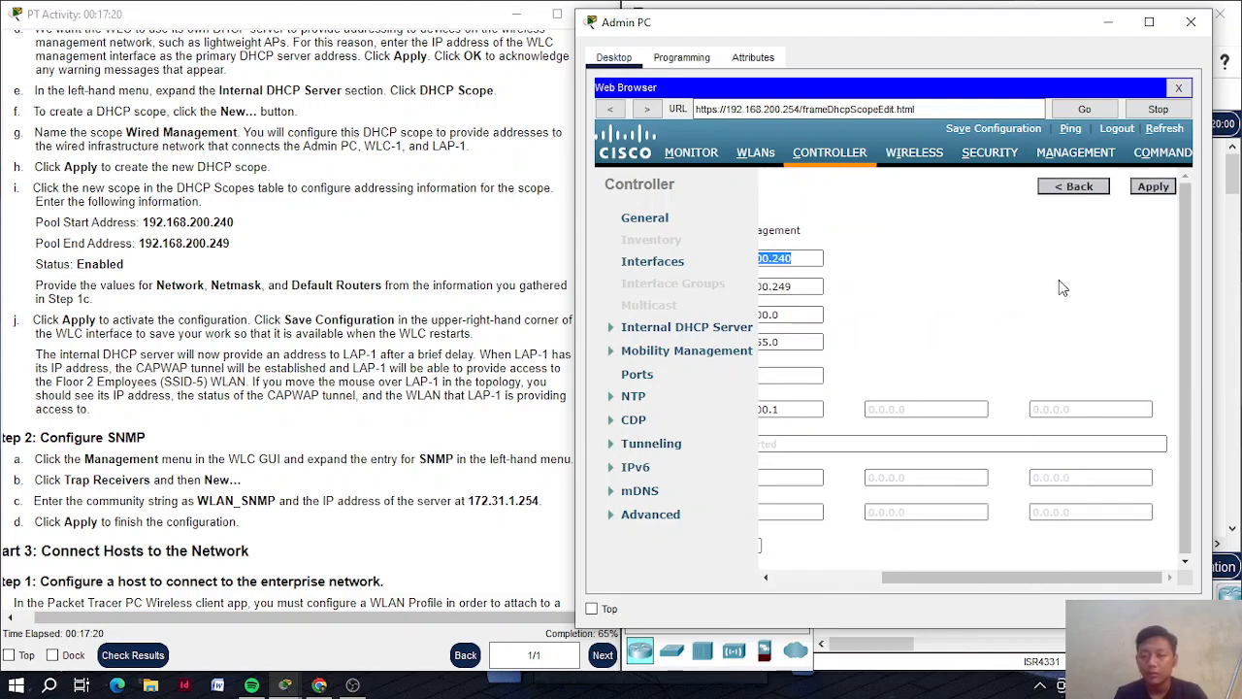
left_click(1166, 189)
Save the WLC configuration to flash and acknowledge the success alert
left_click(1021, 127)
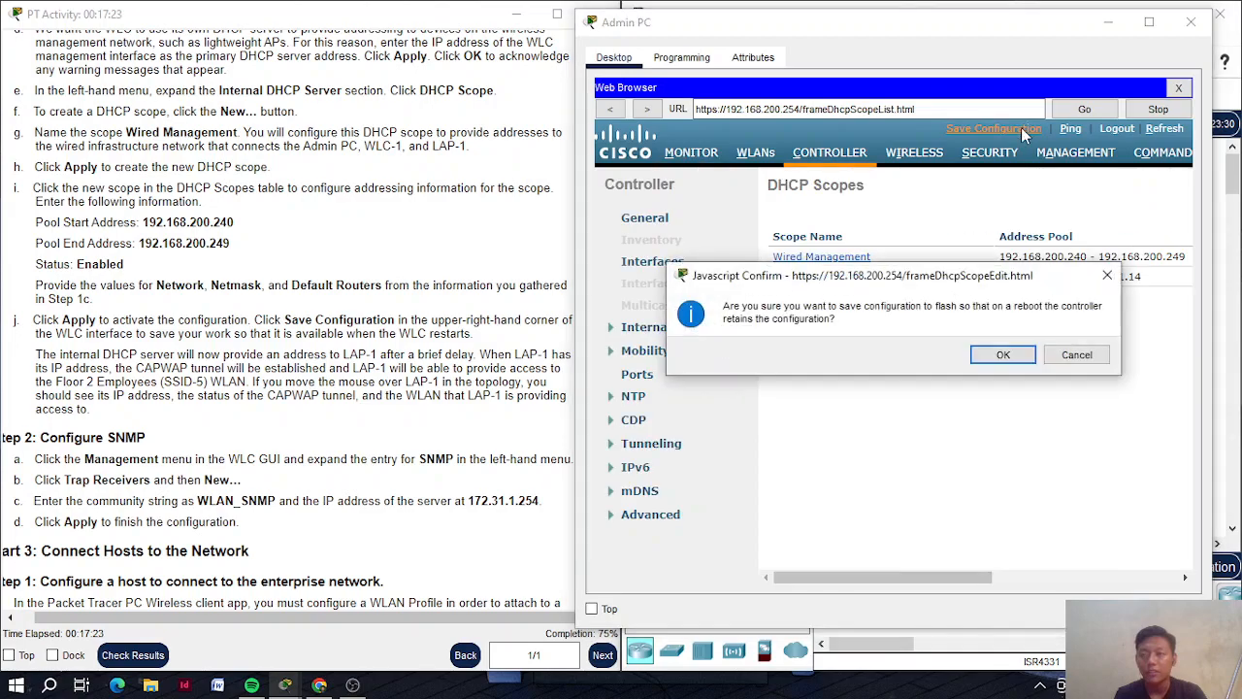
left_click(1008, 357)
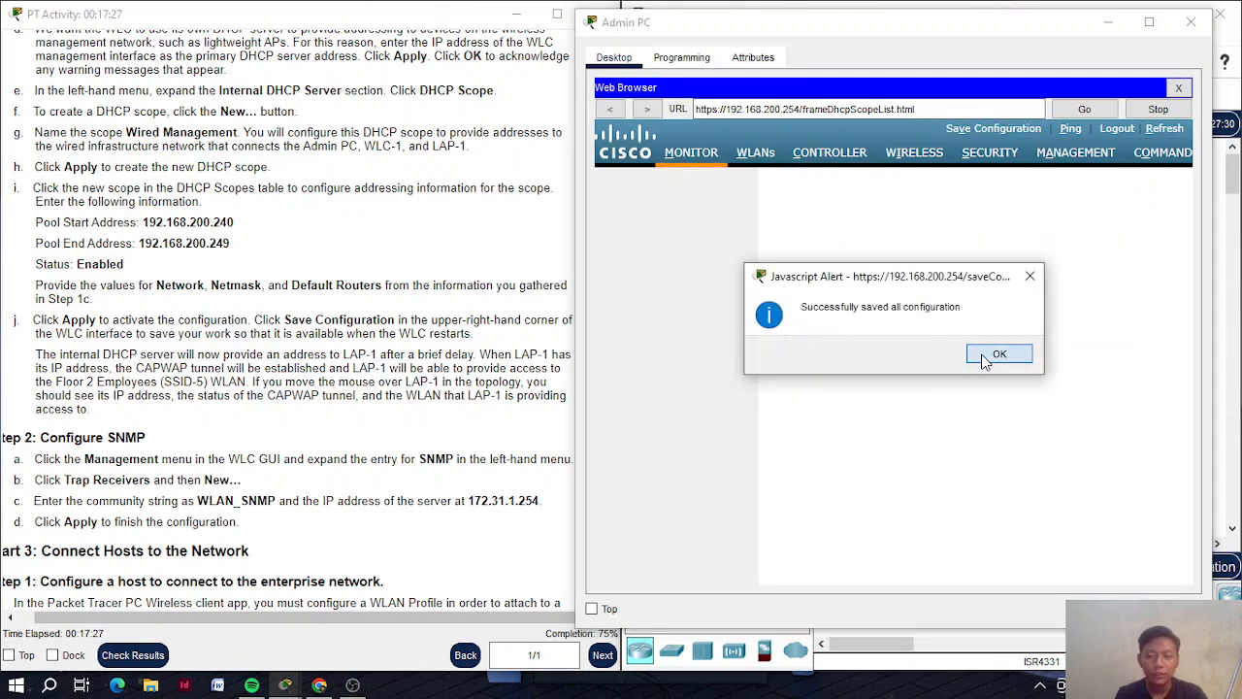
left_click(998, 354)
scroll(384, 359, "down", 4)
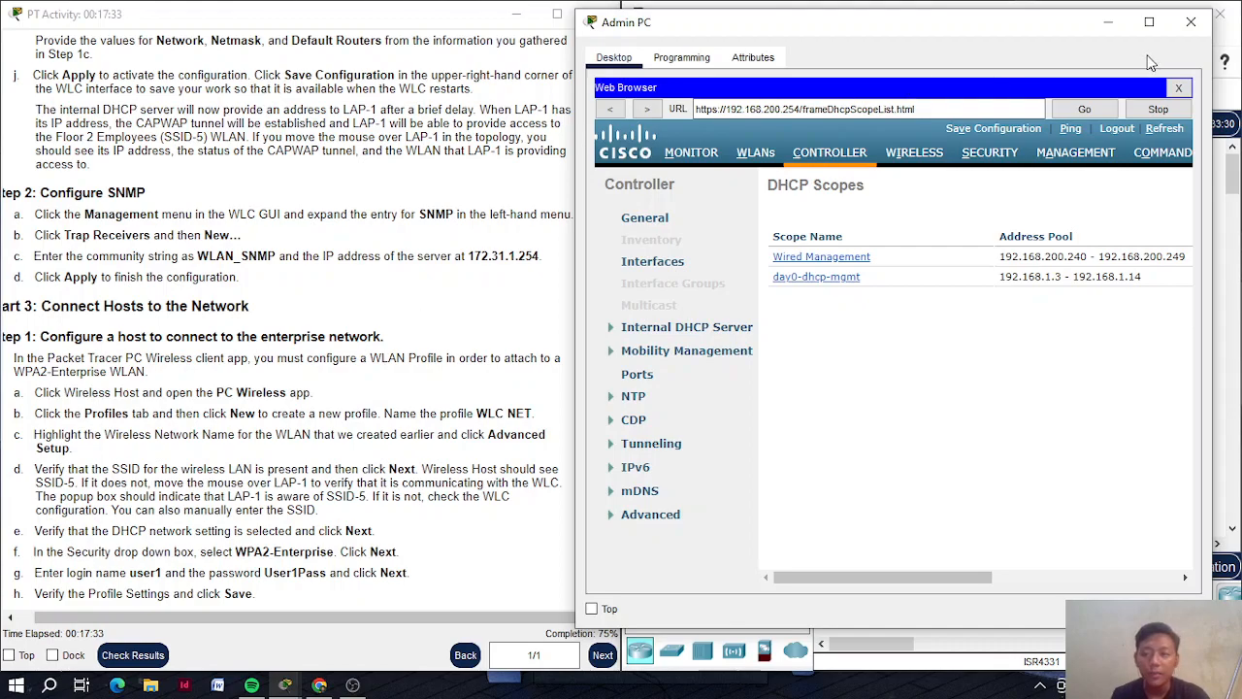
Start a new entry under Management > SNMP > Trap Receivers
left_click(1075, 157)
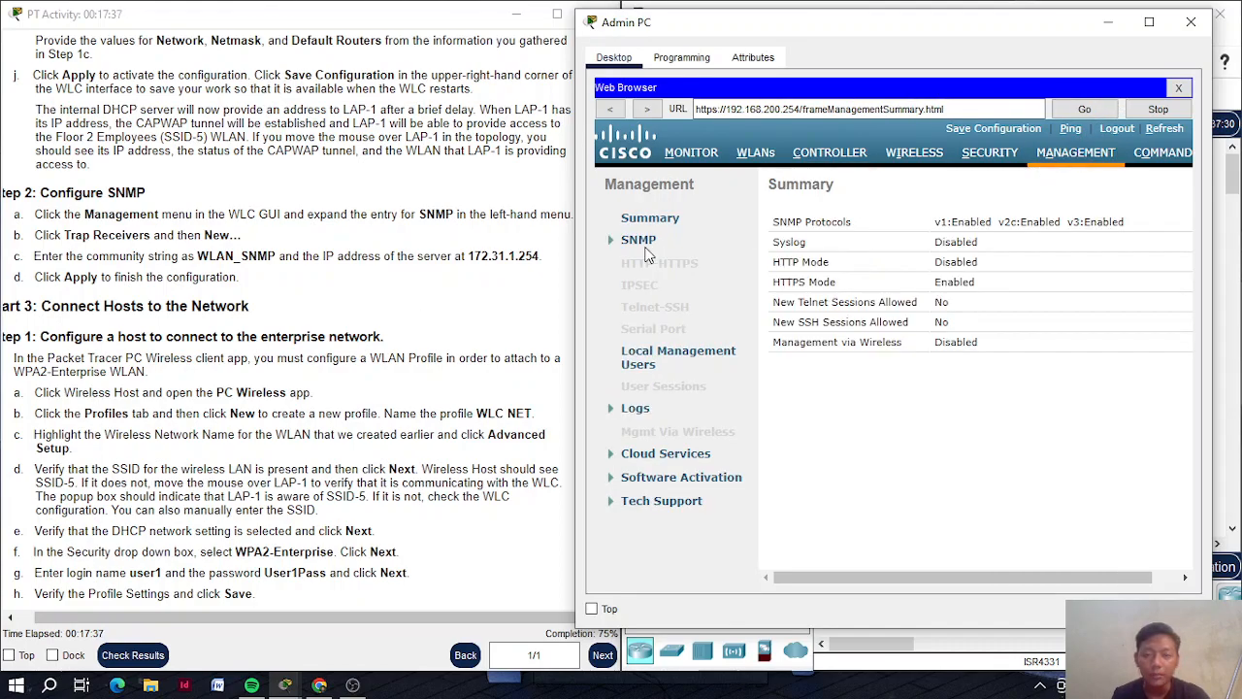
left_click(645, 245)
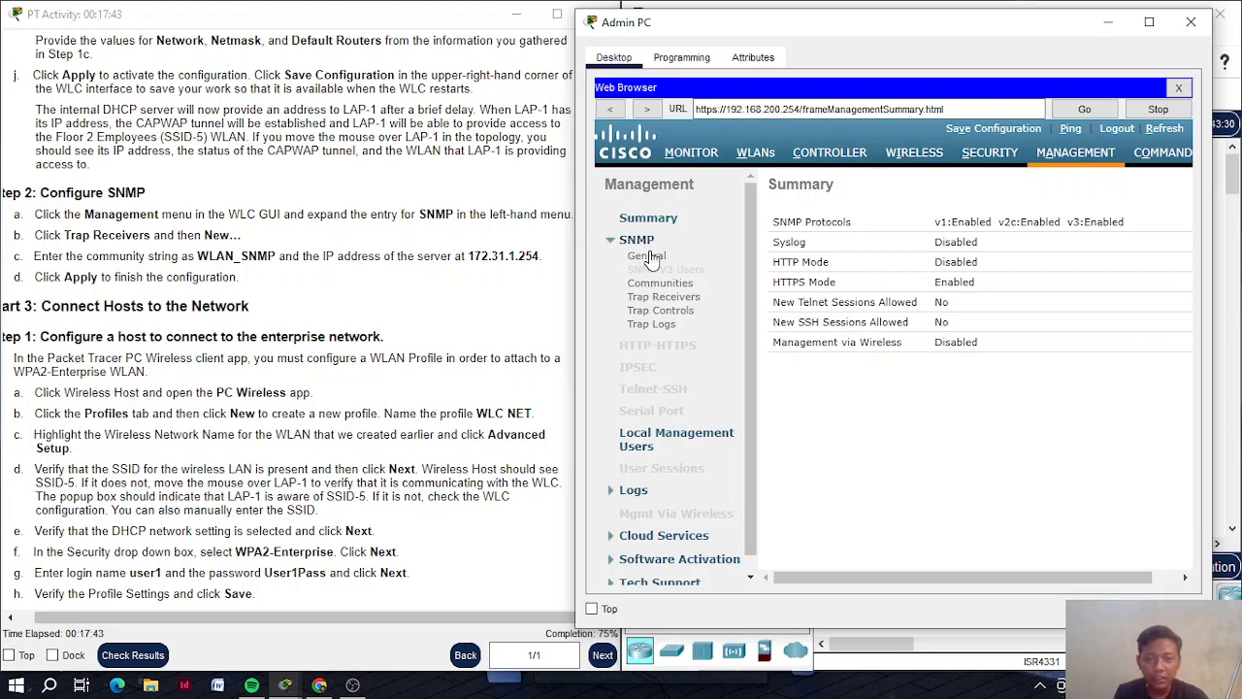
left_click(691, 299)
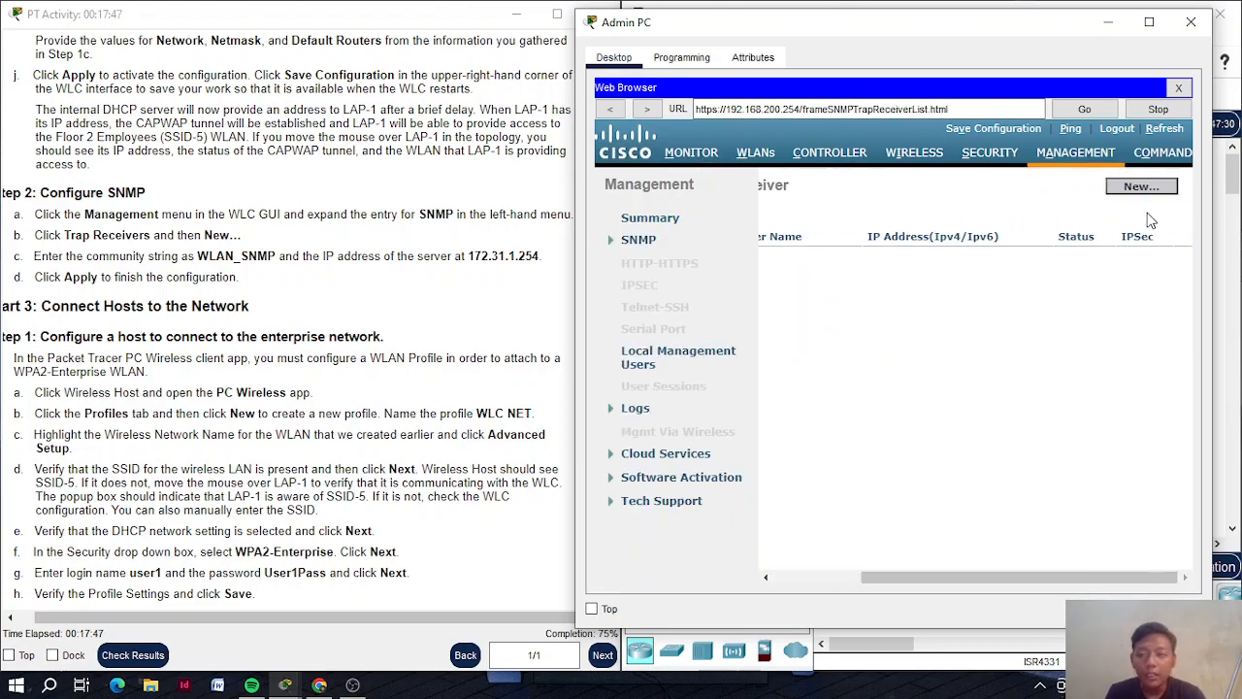
left_click(1143, 187)
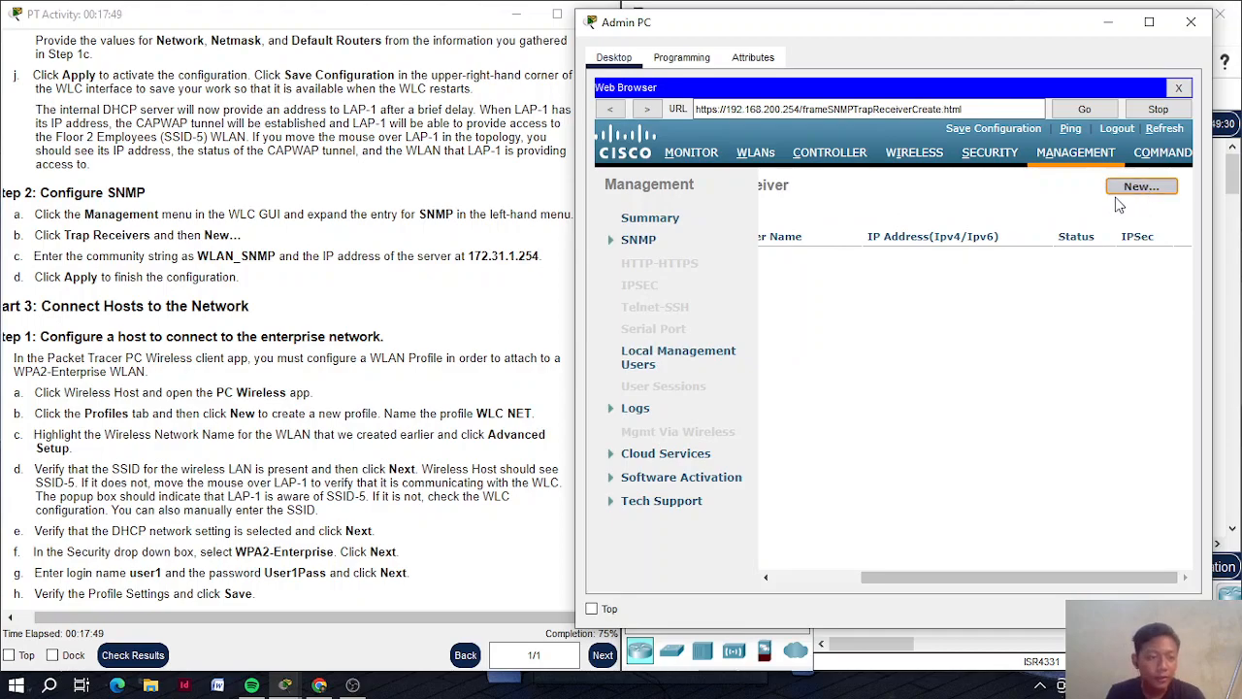
Add trap receiver WLAN_SNMP at 172.31.1.254 and apply it
left_click(963, 223)
type("W")
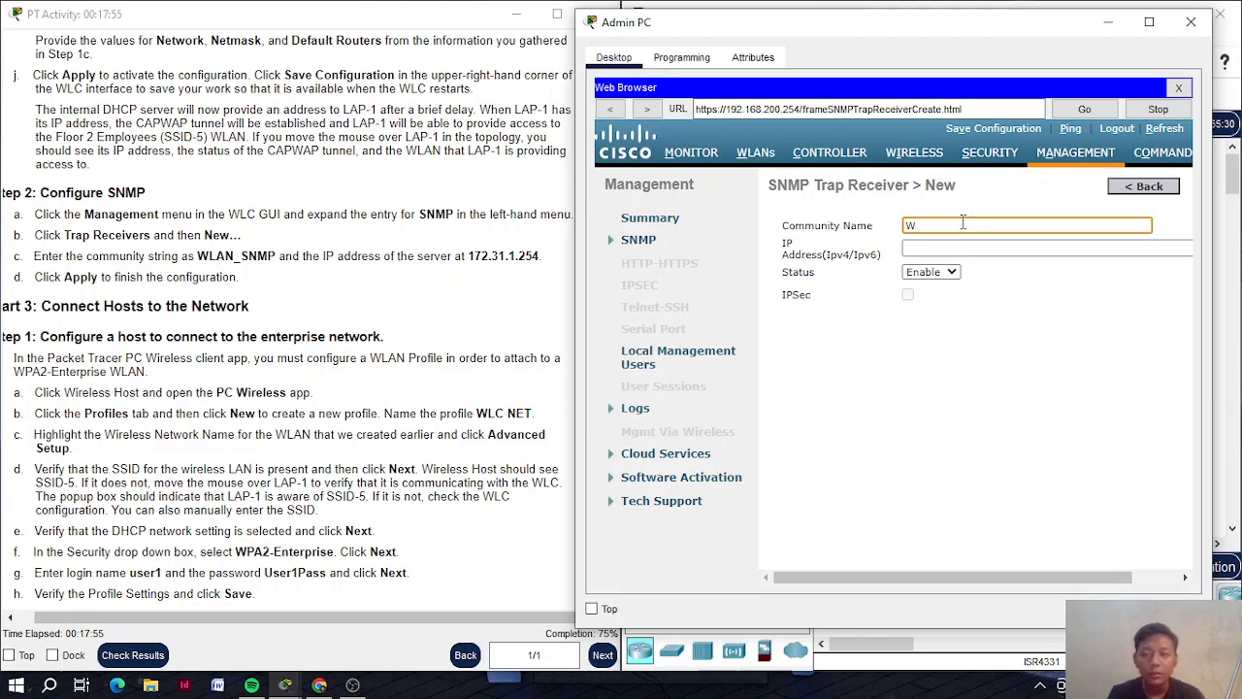
type("ALAN")
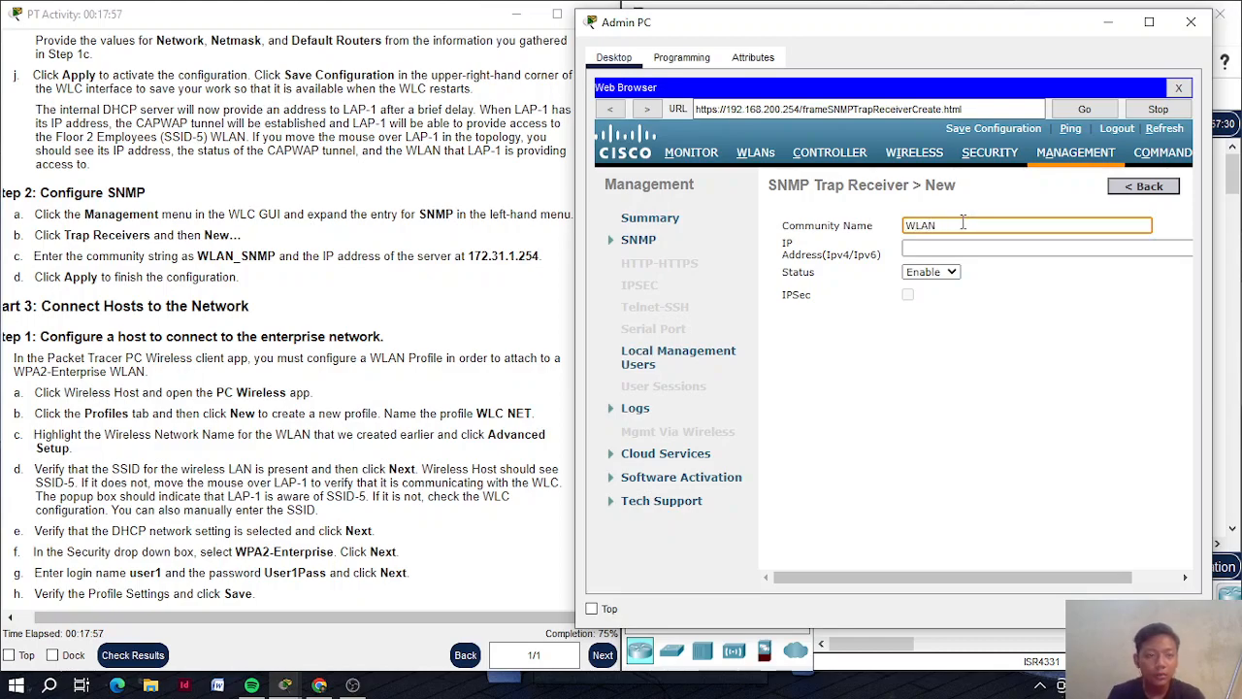
type("_SNMP")
key("Tab")
type("172")
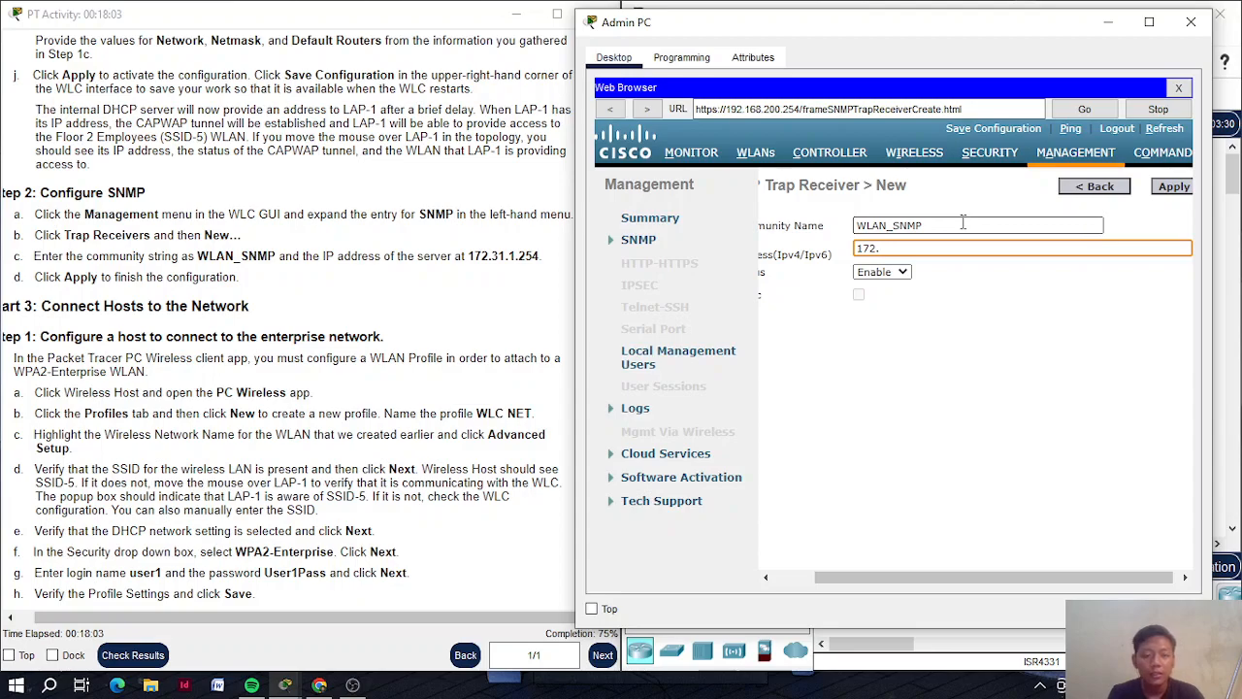
type(".31.1.254")
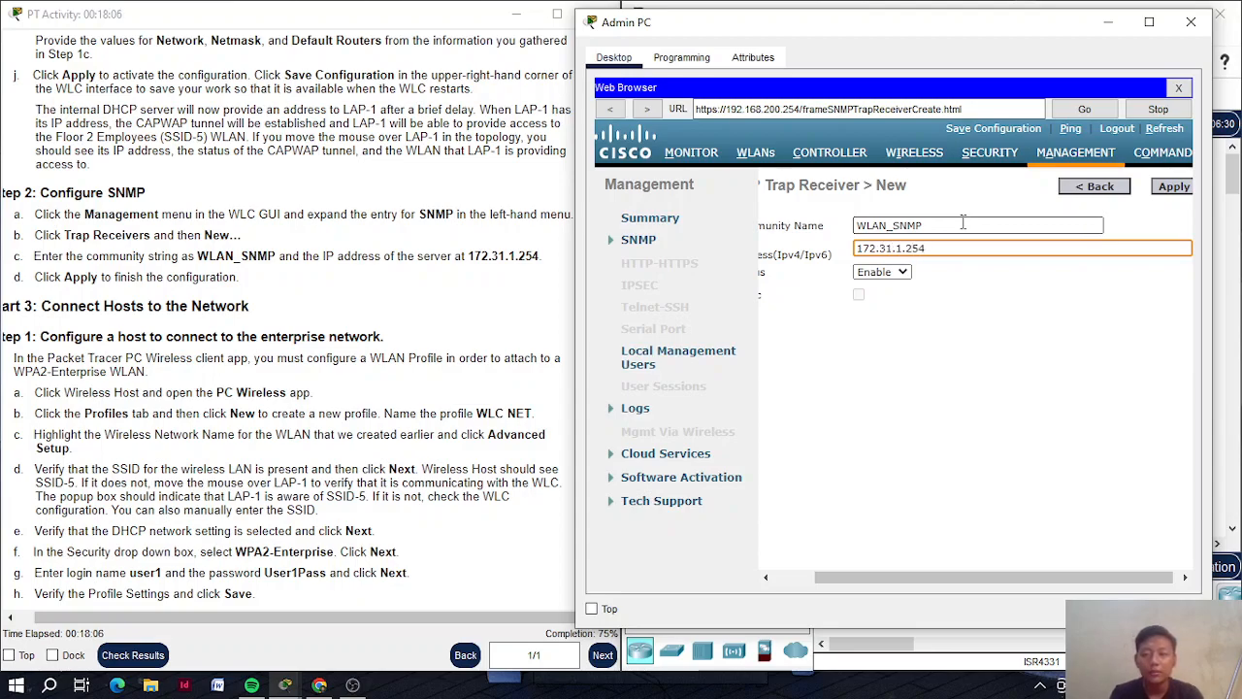
scroll(979, 304, "left", 1)
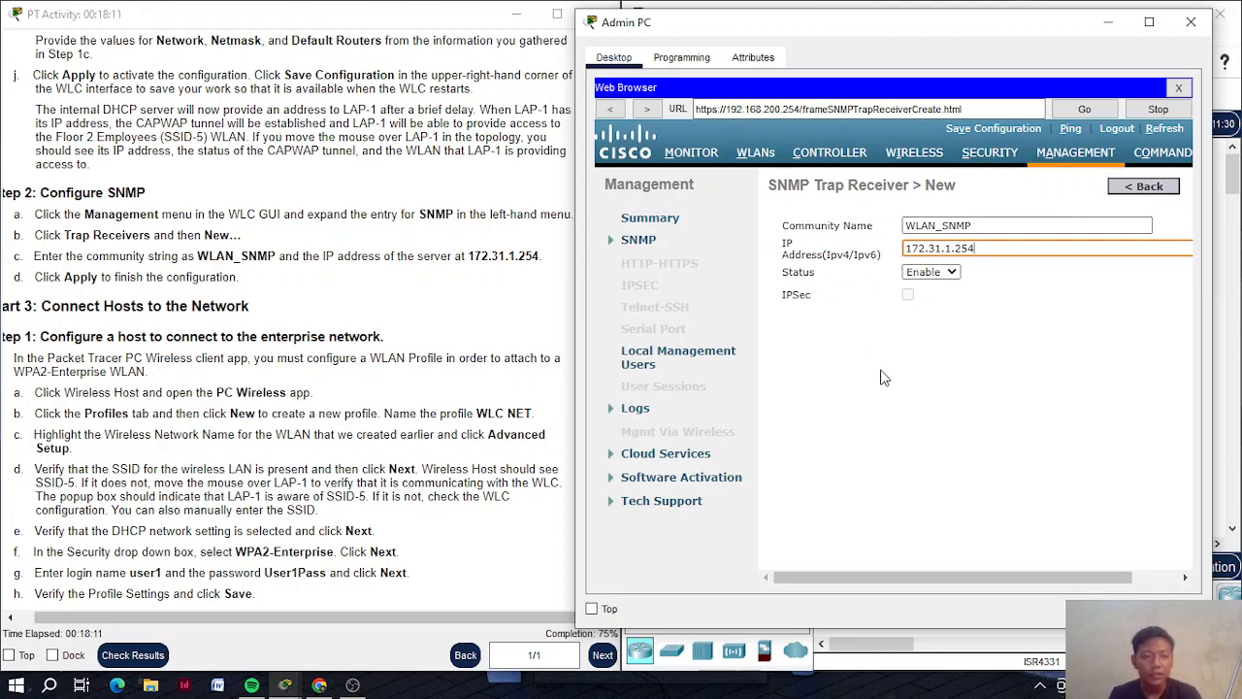
scroll(1114, 225, "right", 1)
left_click(1189, 186)
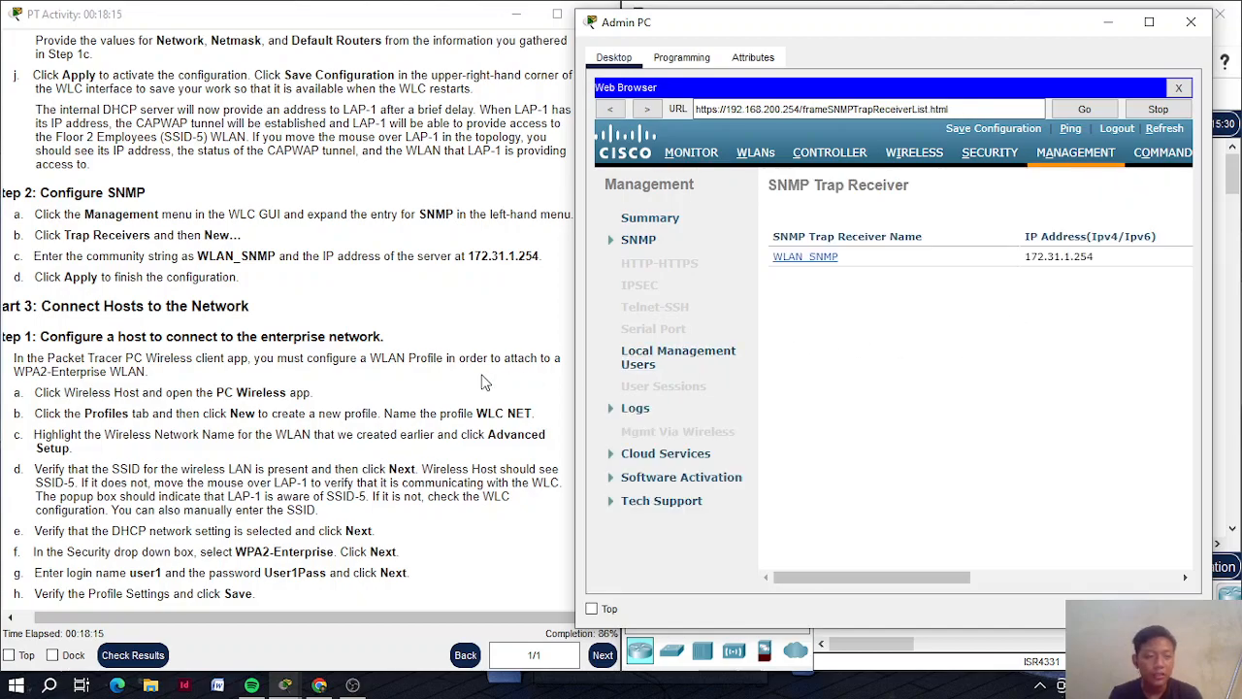
scroll(483, 380, "down", 2)
scroll(483, 381, "down", 8)
scroll(484, 381, "up", 8)
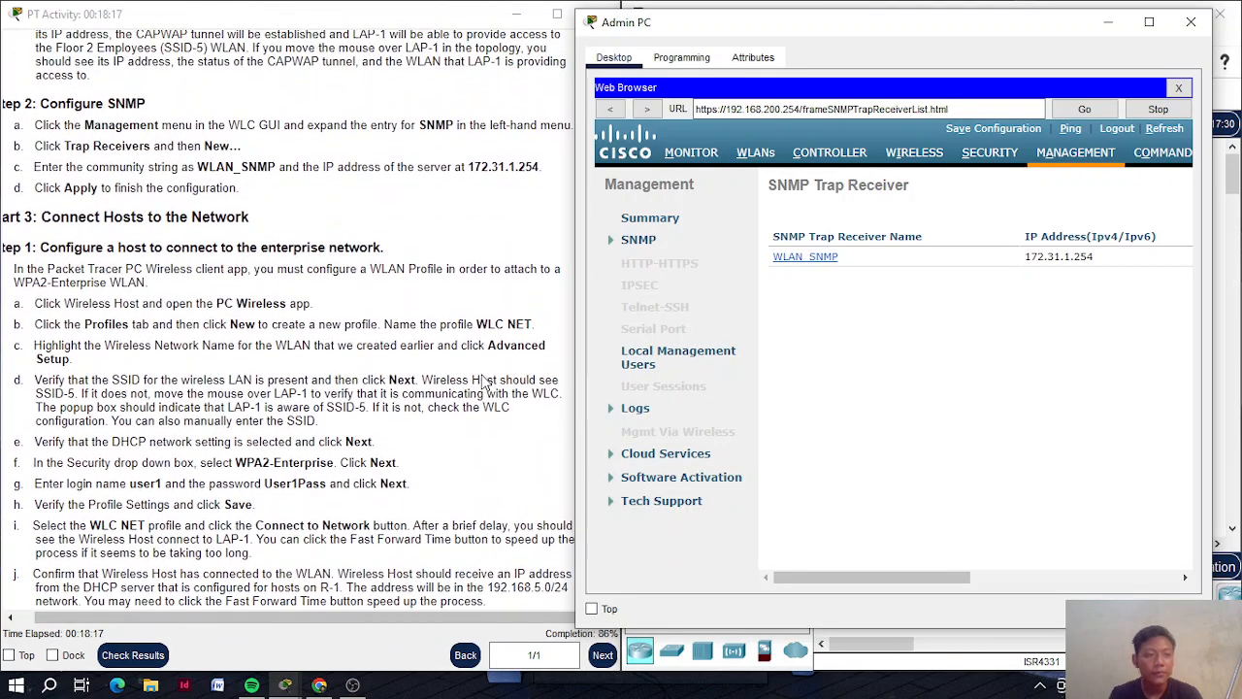
scroll(483, 381, "up", 1)
scroll(484, 381, "left", 1)
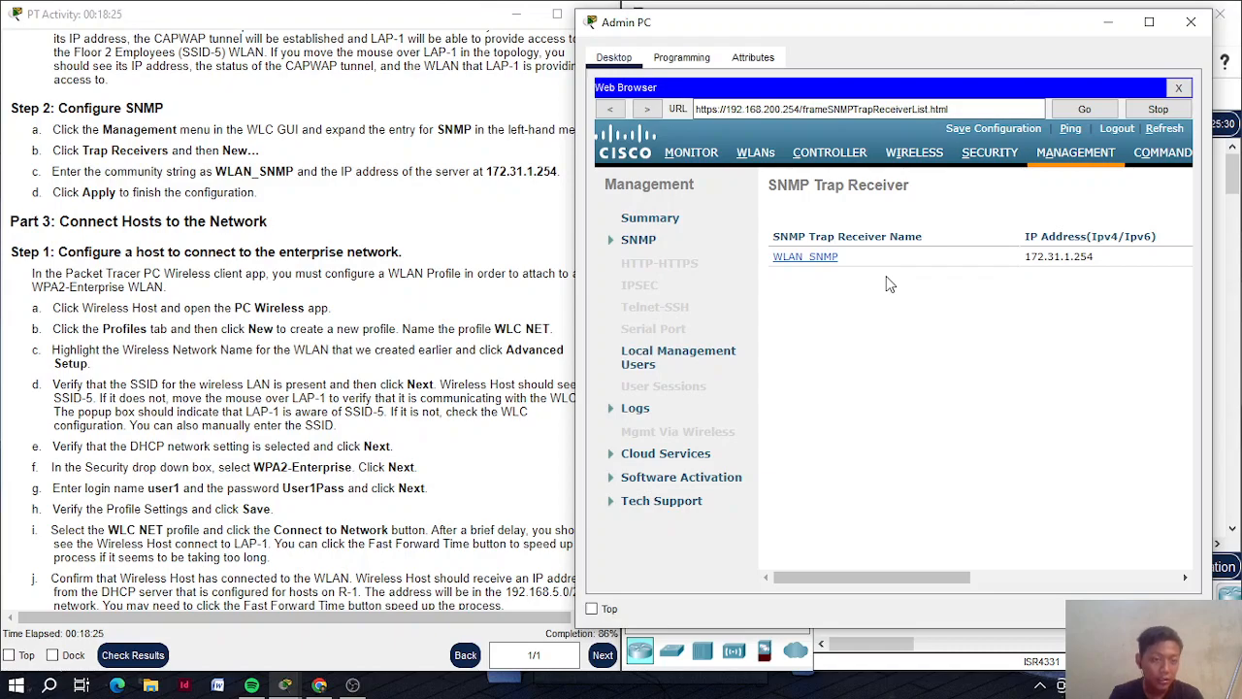
scroll(419, 295, "right", 1)
scroll(420, 295, "left", 1)
scroll(419, 295, "right", 1)
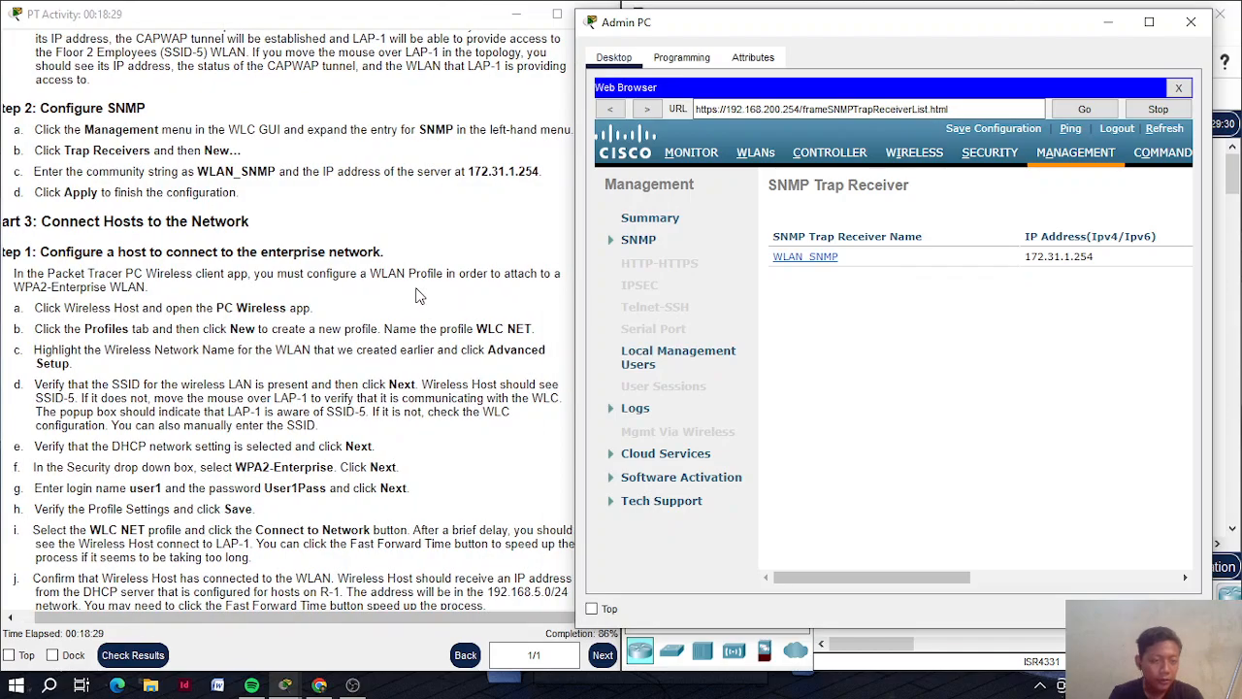
scroll(419, 295, "down", 3)
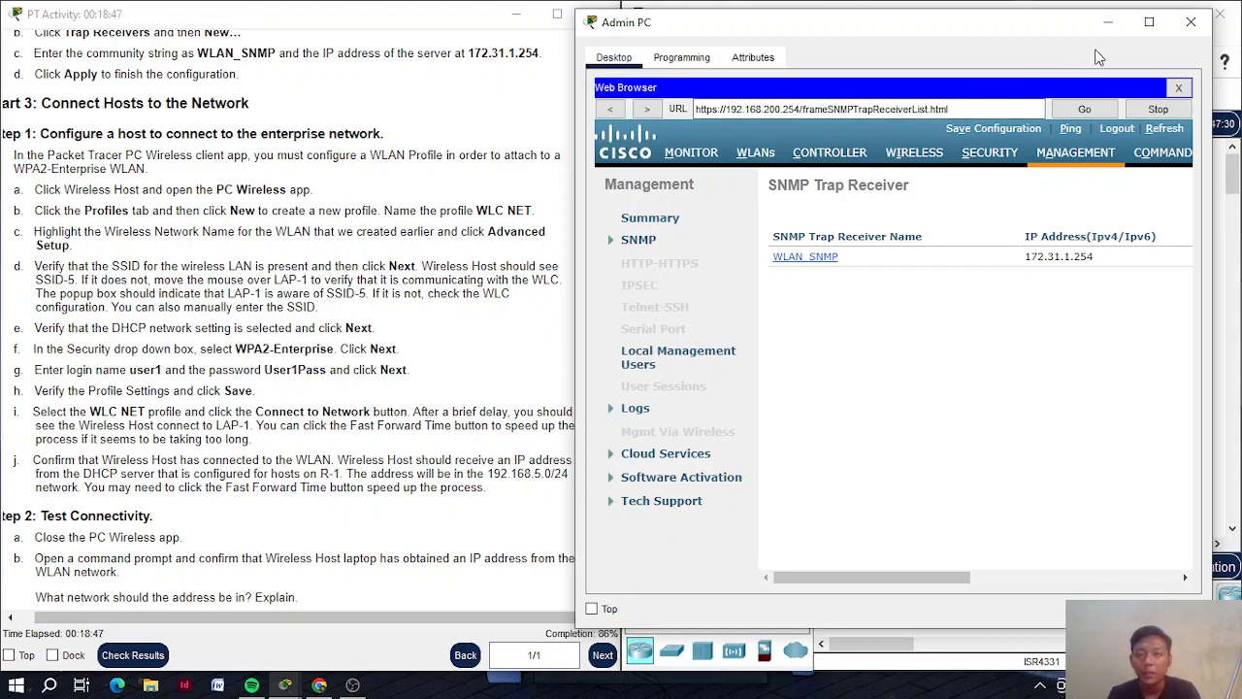
Open PC Wireless on the Wireless Host and start a new profile from Profiles
left_click(1110, 22)
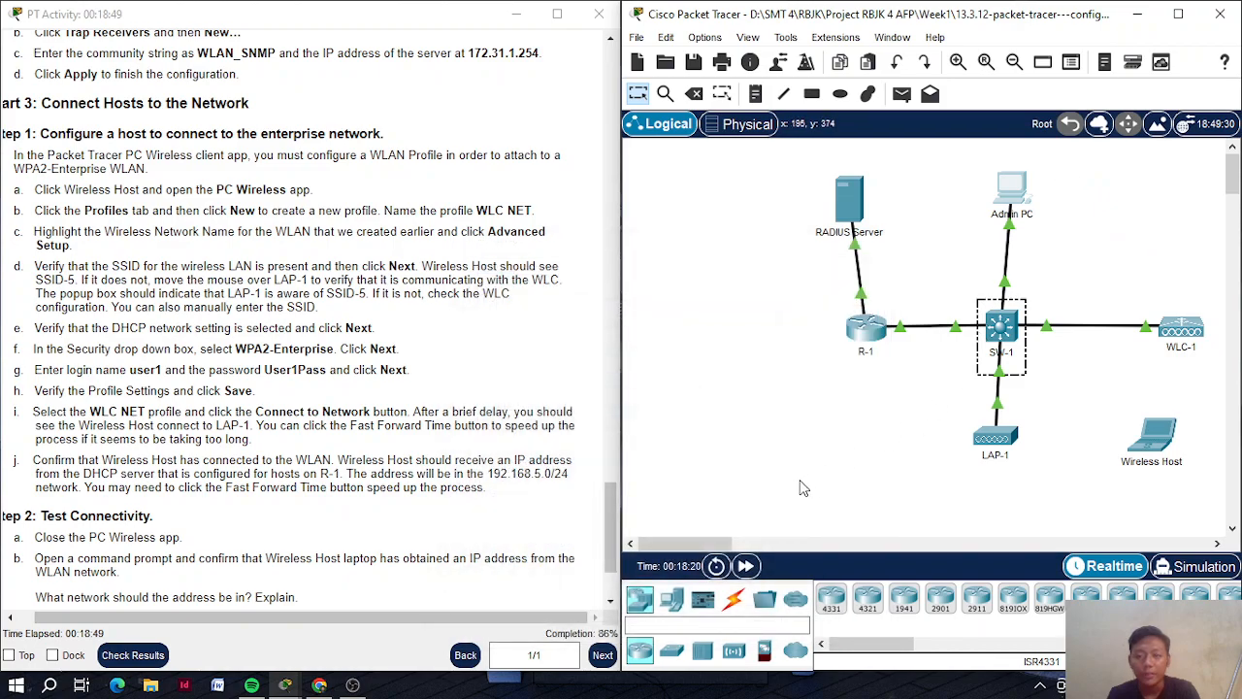
scroll(802, 488, "right", 2)
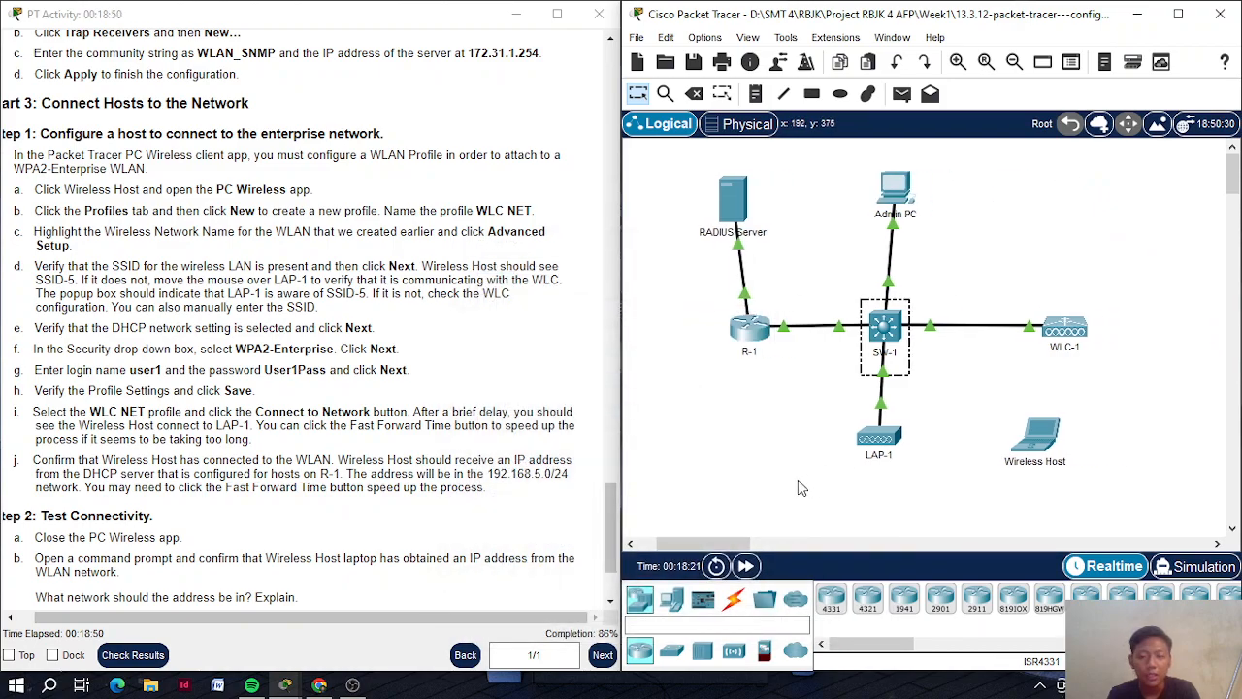
left_click(1015, 439)
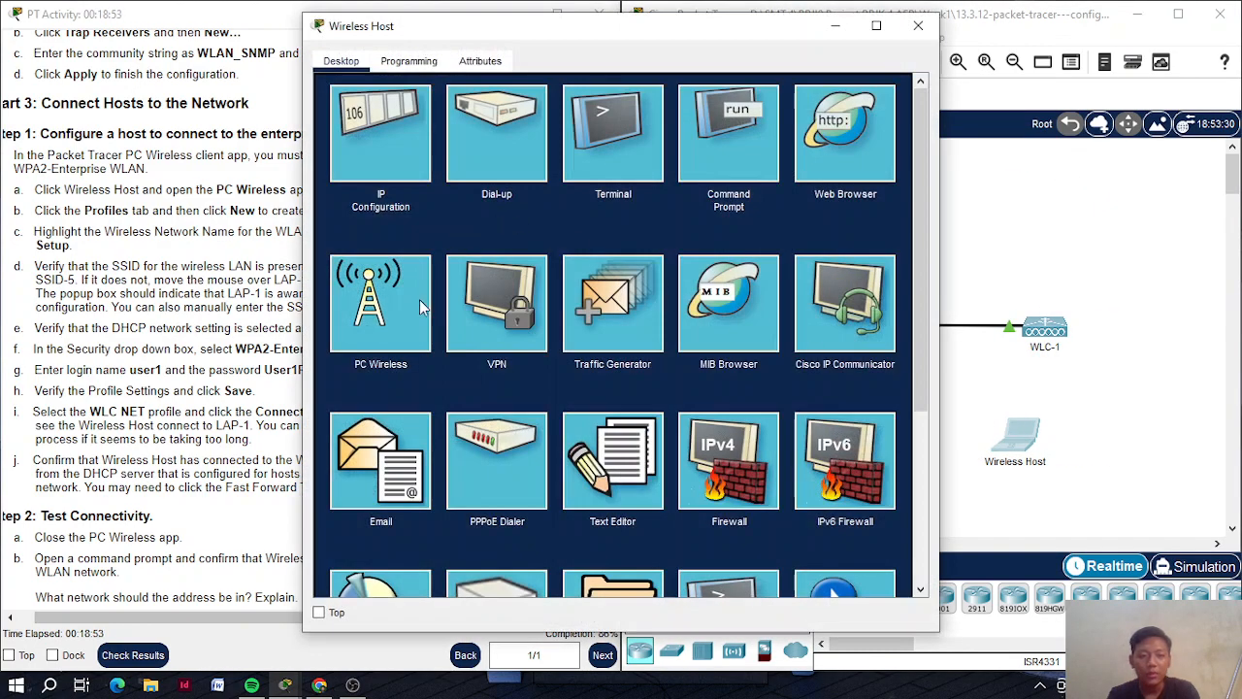
left_click(420, 306)
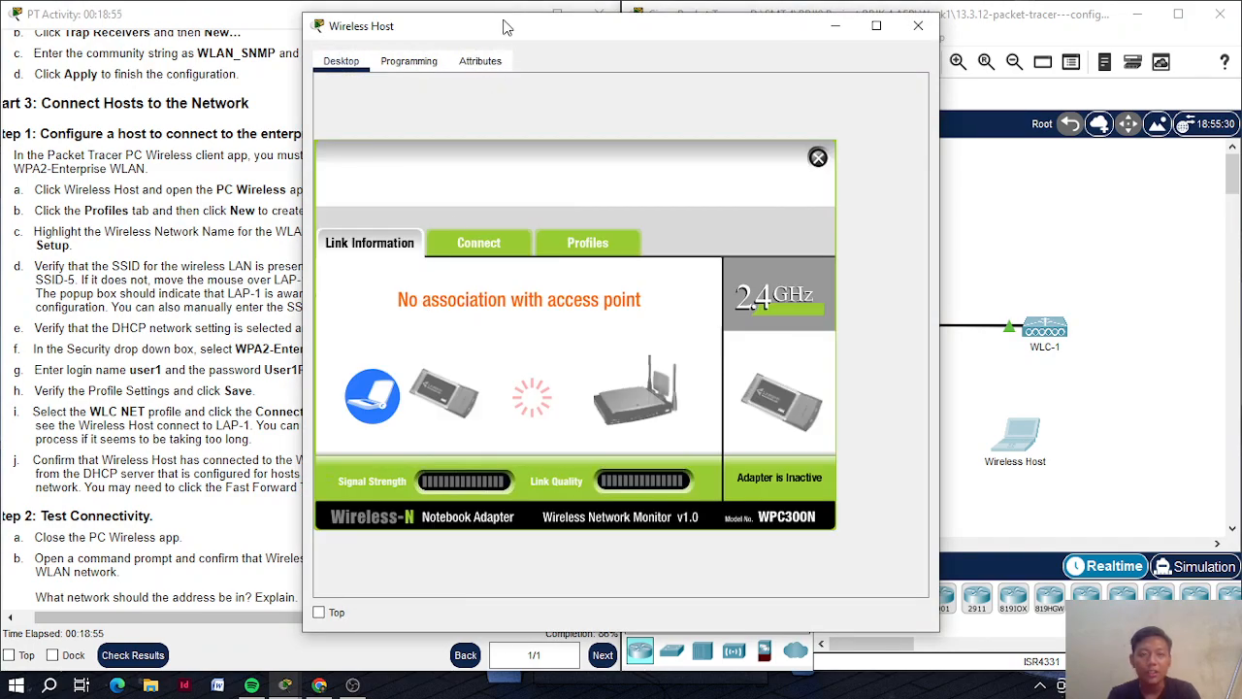
left_click_drag(511, 26, 709, 8)
double_click(708, 7)
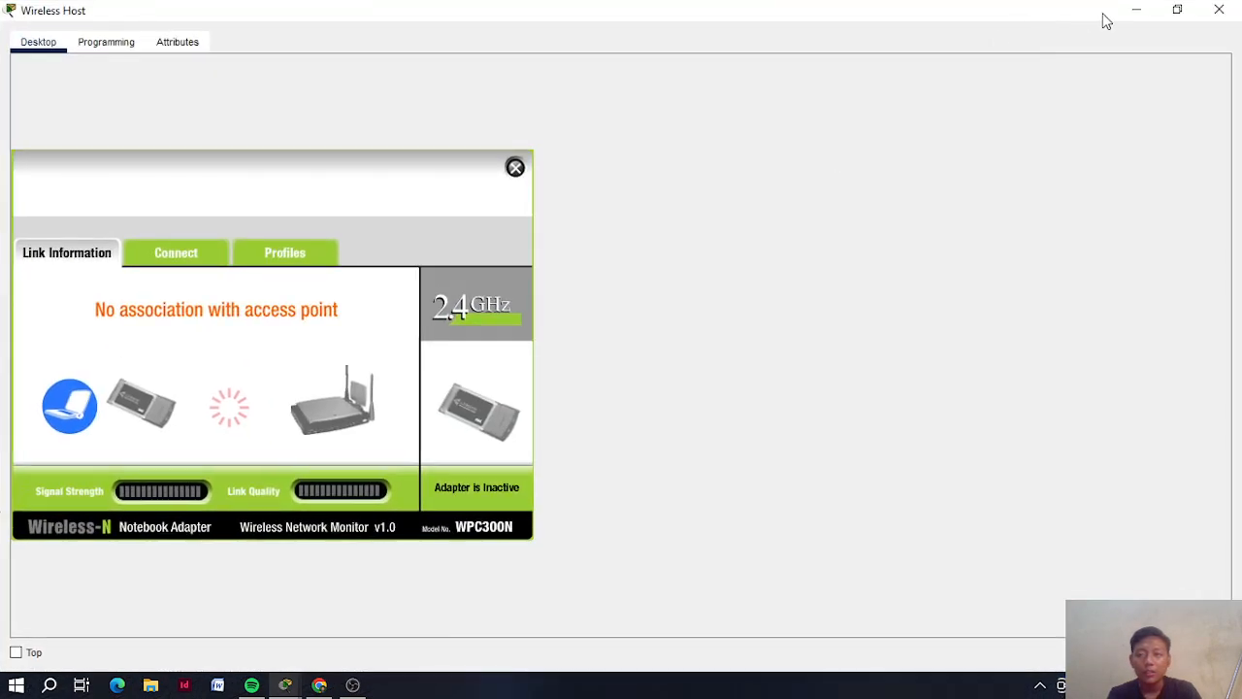
left_click(1179, 12)
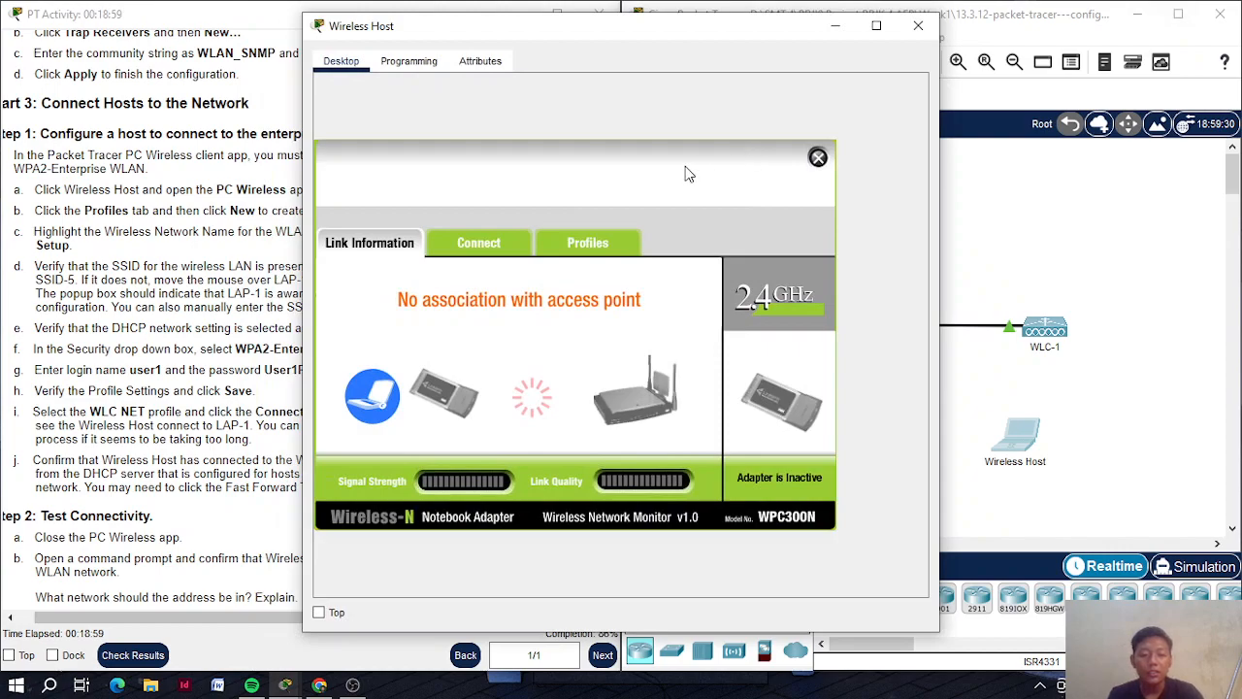
left_click(590, 251)
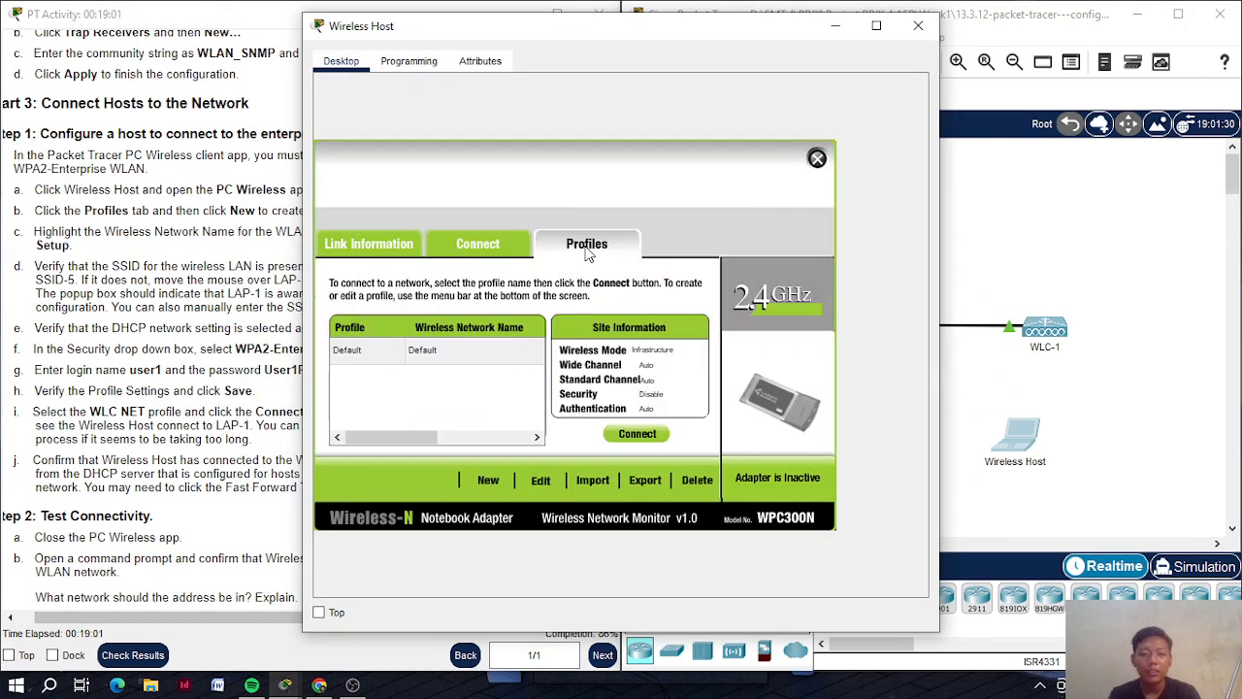
left_click(485, 482)
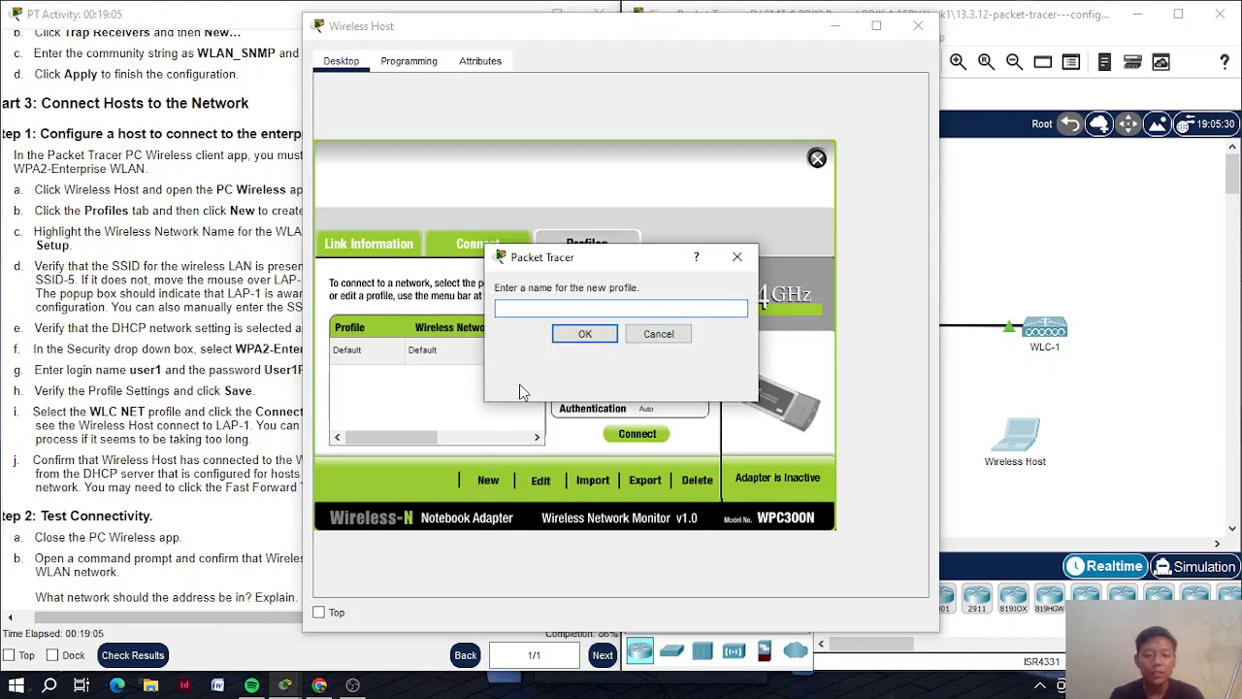
Name the new wireless profile WLC NET
type("WLC")
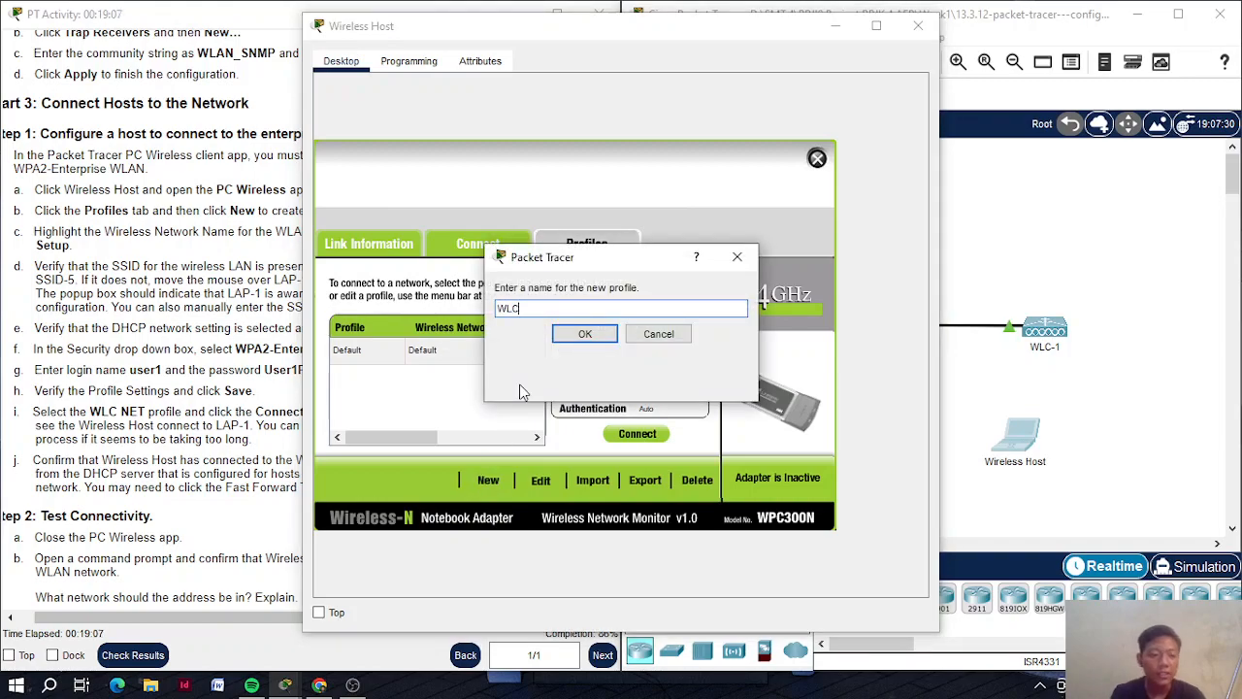
type(" NET")
key("Return")
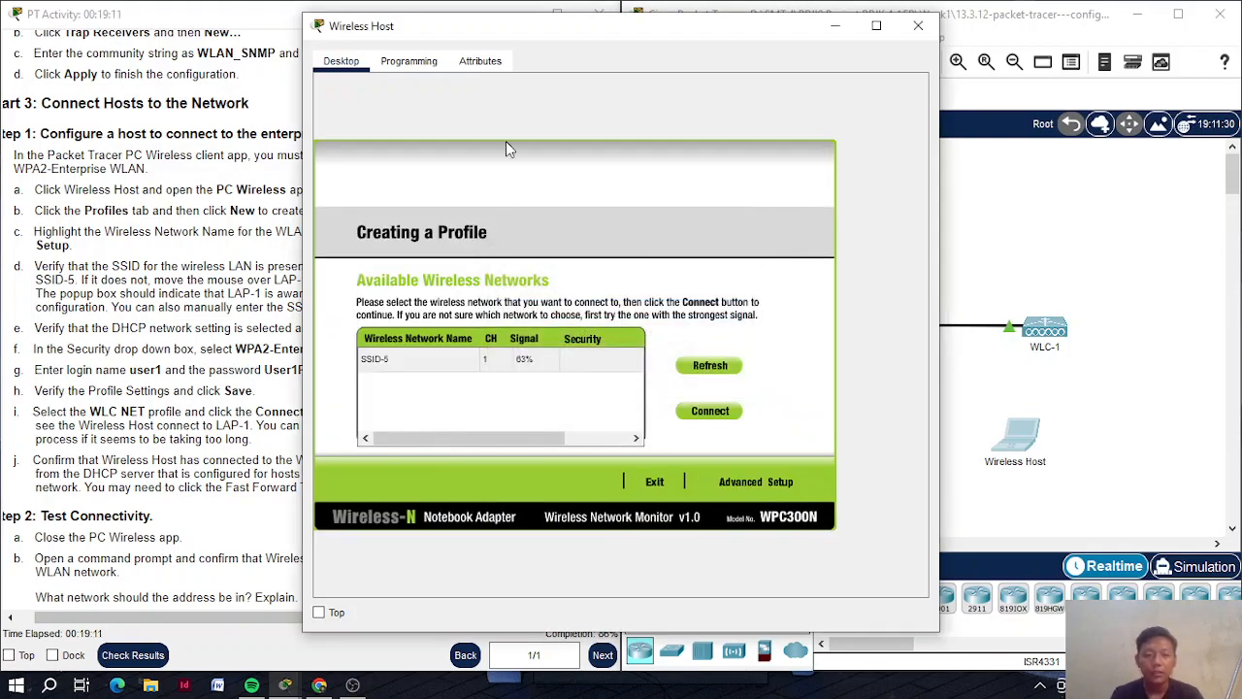
left_click_drag(488, 26, 796, 32)
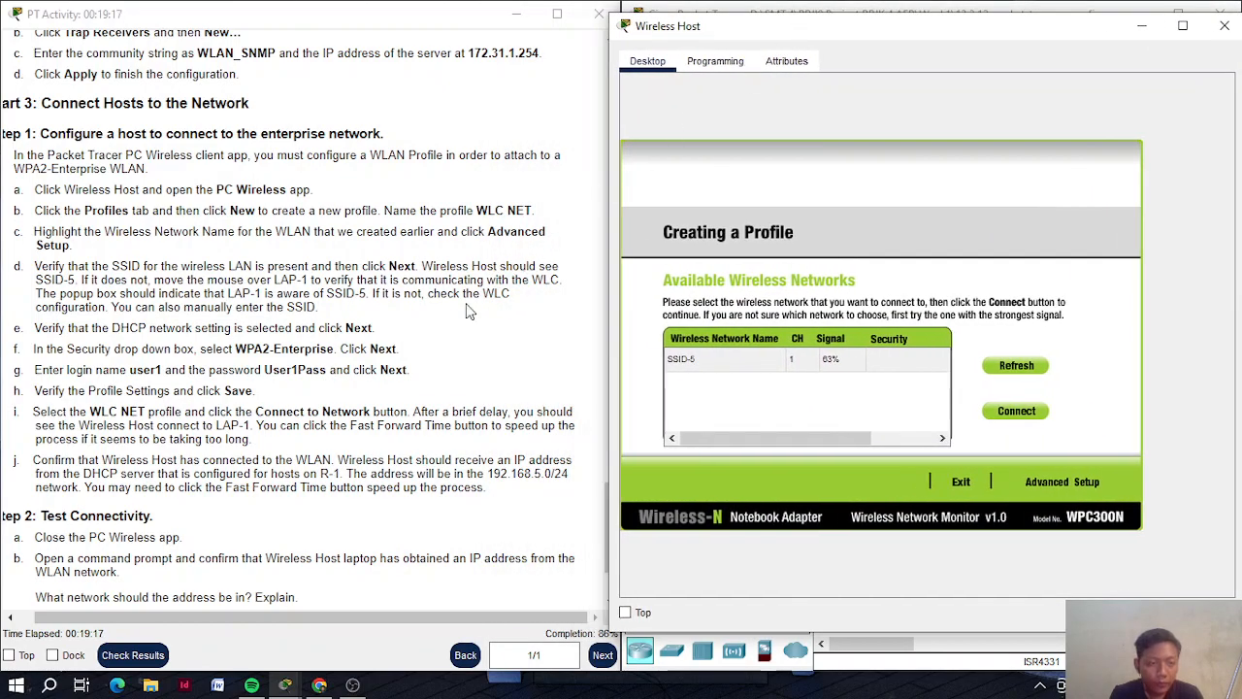
Use Advanced Setup and accept Infrastructure mode with SSID-5
left_click(1073, 484)
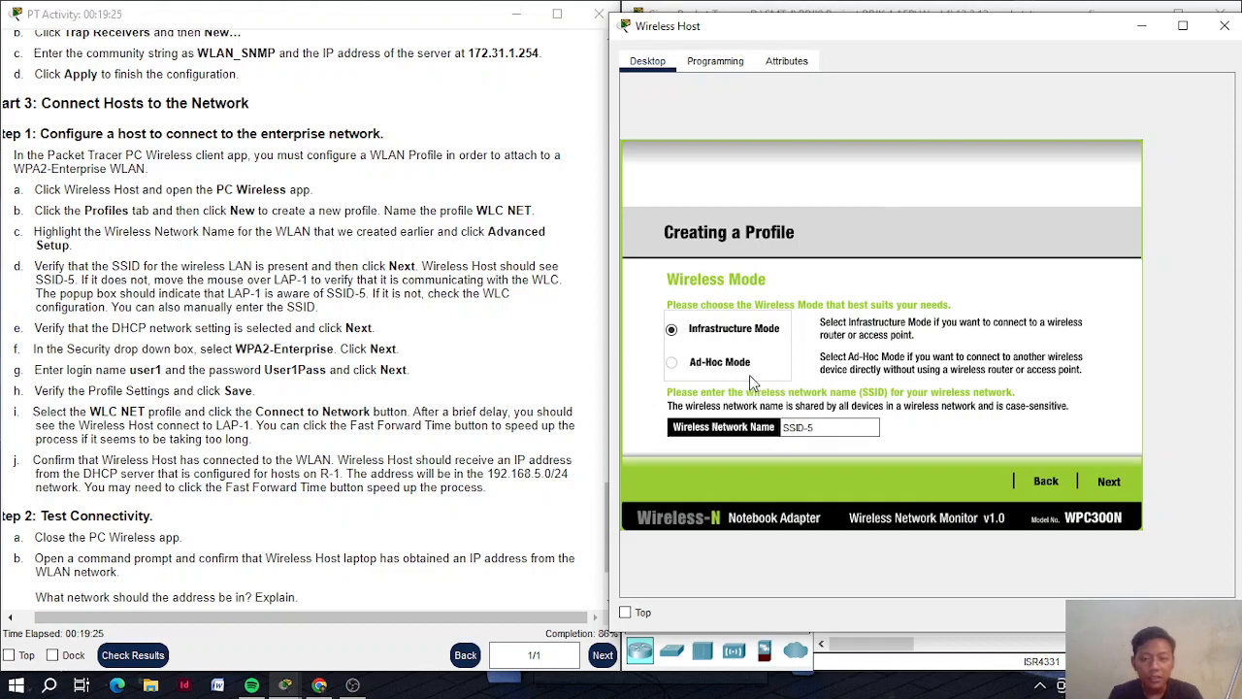
left_click(816, 427)
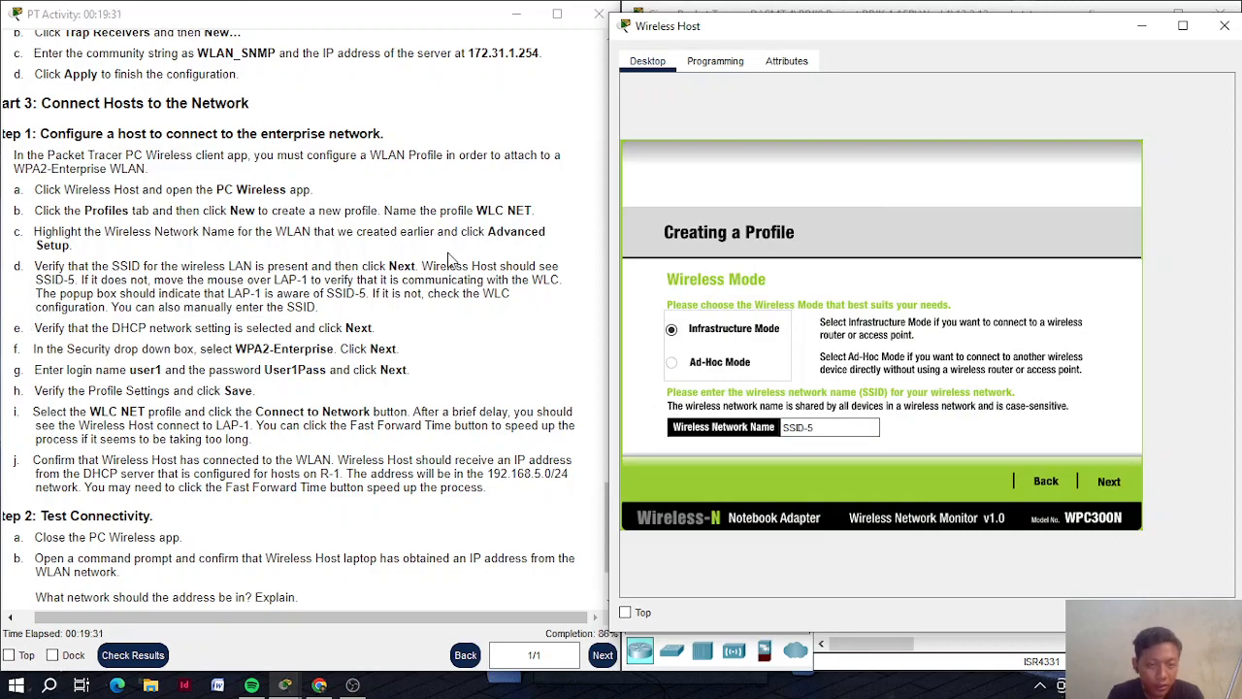
left_click(485, 267)
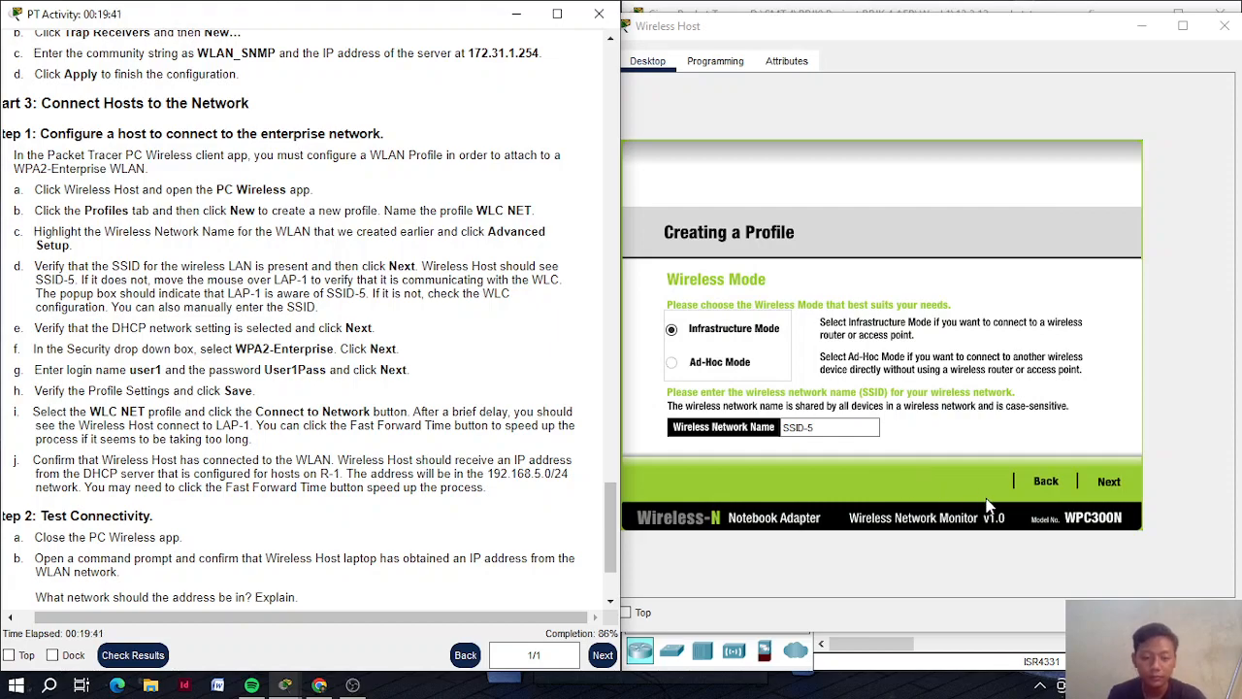
left_click(1095, 477)
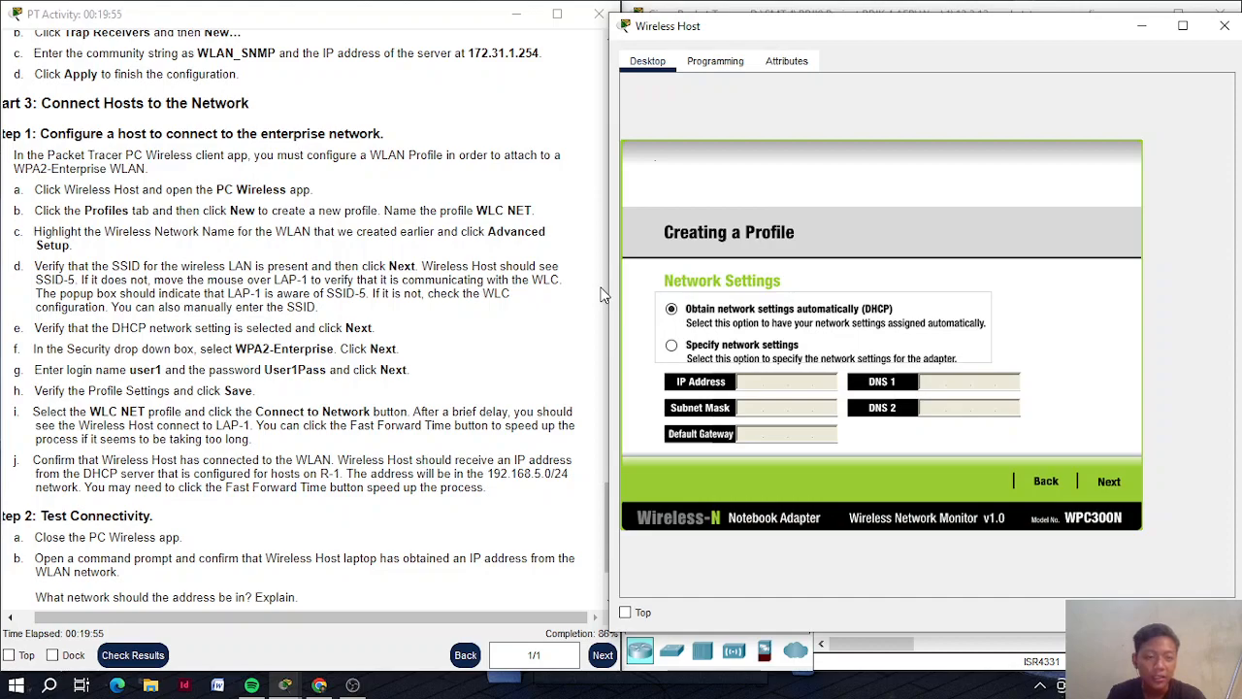
Keep DHCP network settings and choose WPA2-Enterprise as the security method
left_click(1109, 479)
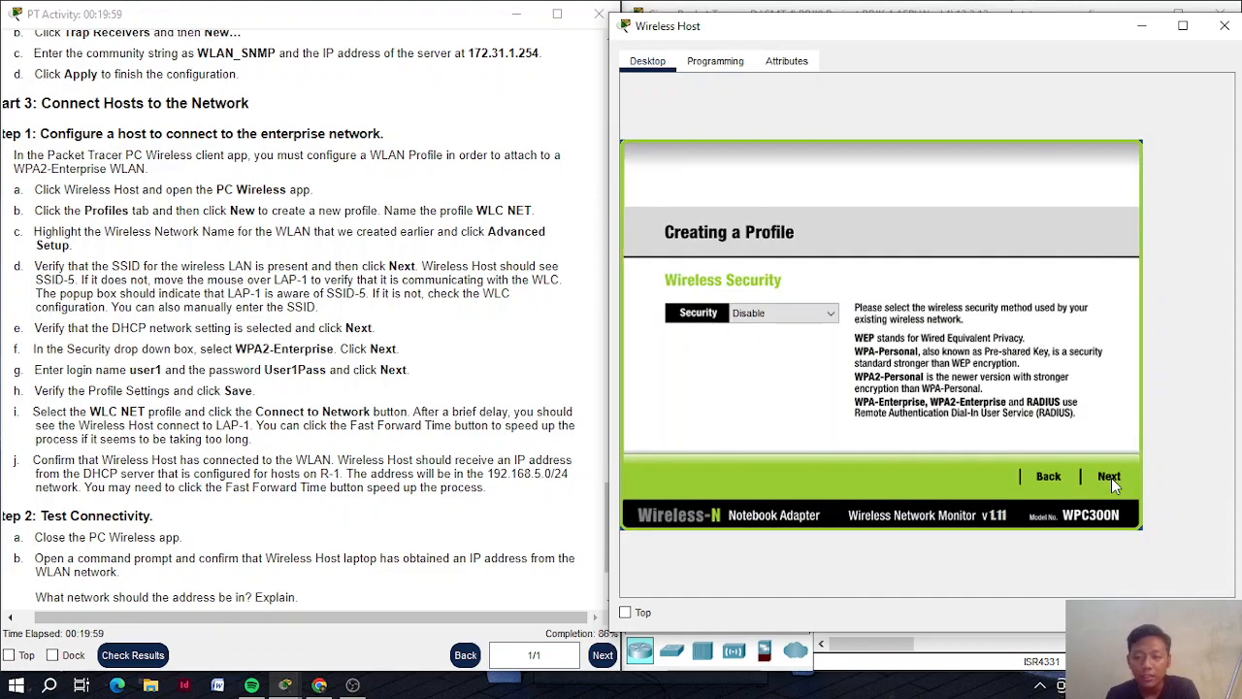
left_click(799, 314)
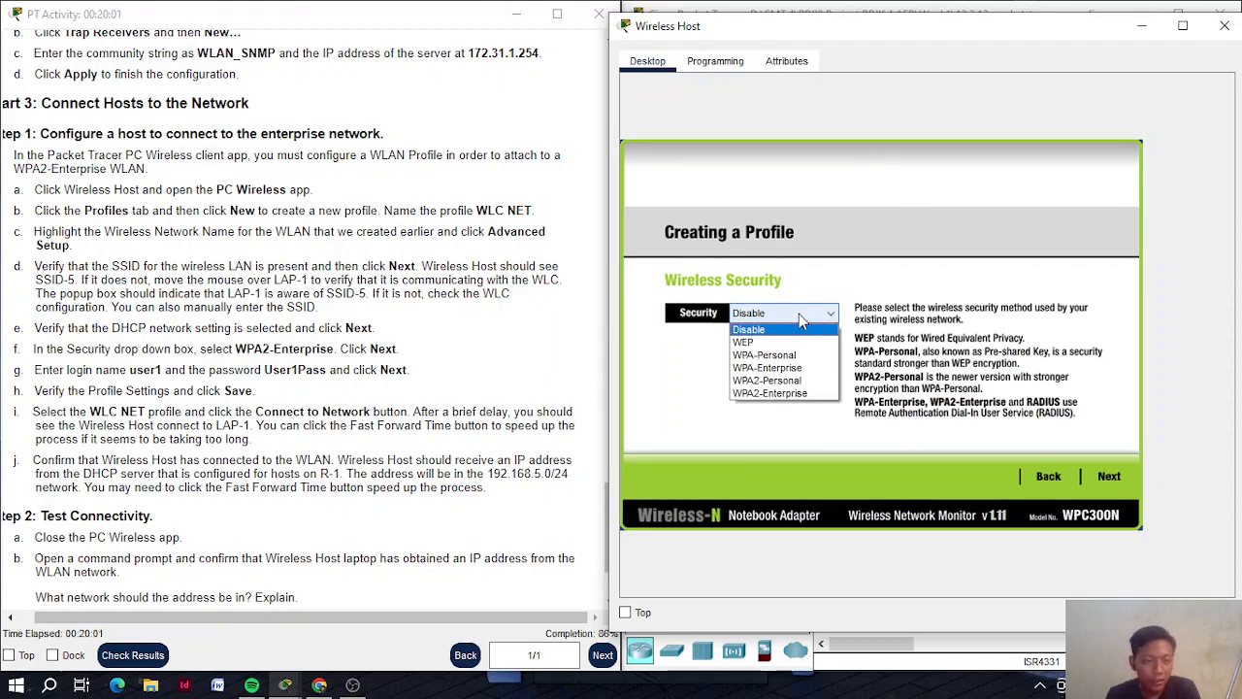
left_click(804, 394)
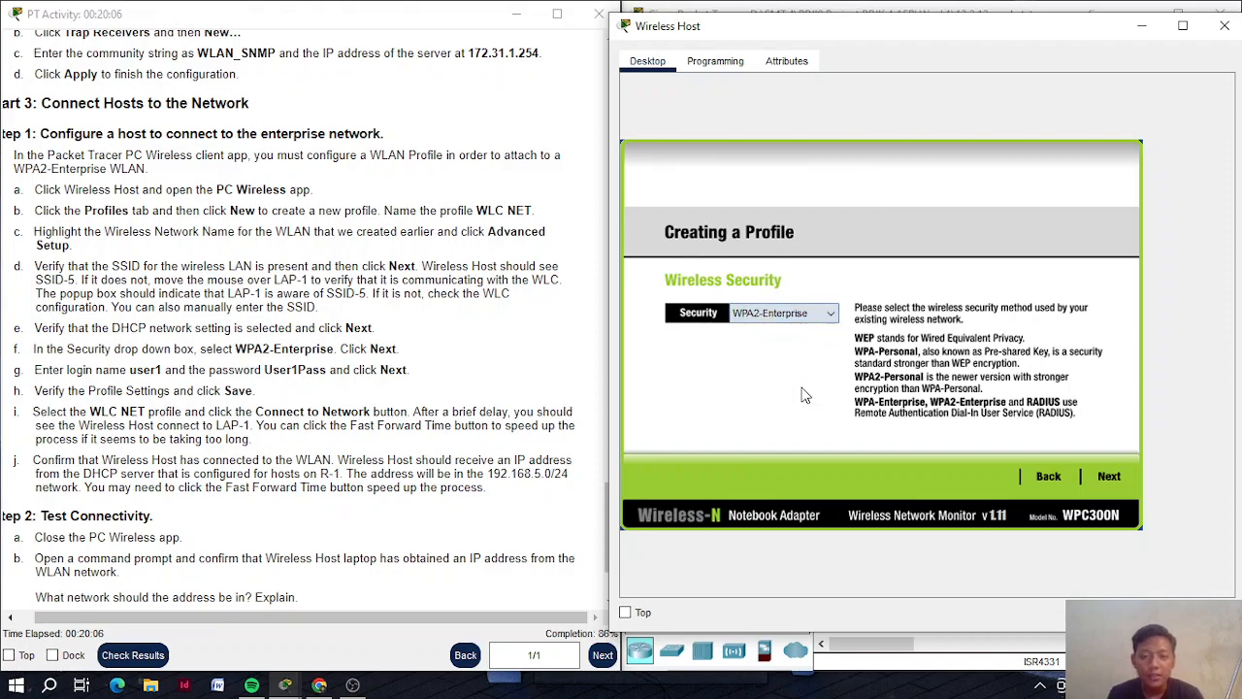
left_click(1113, 476)
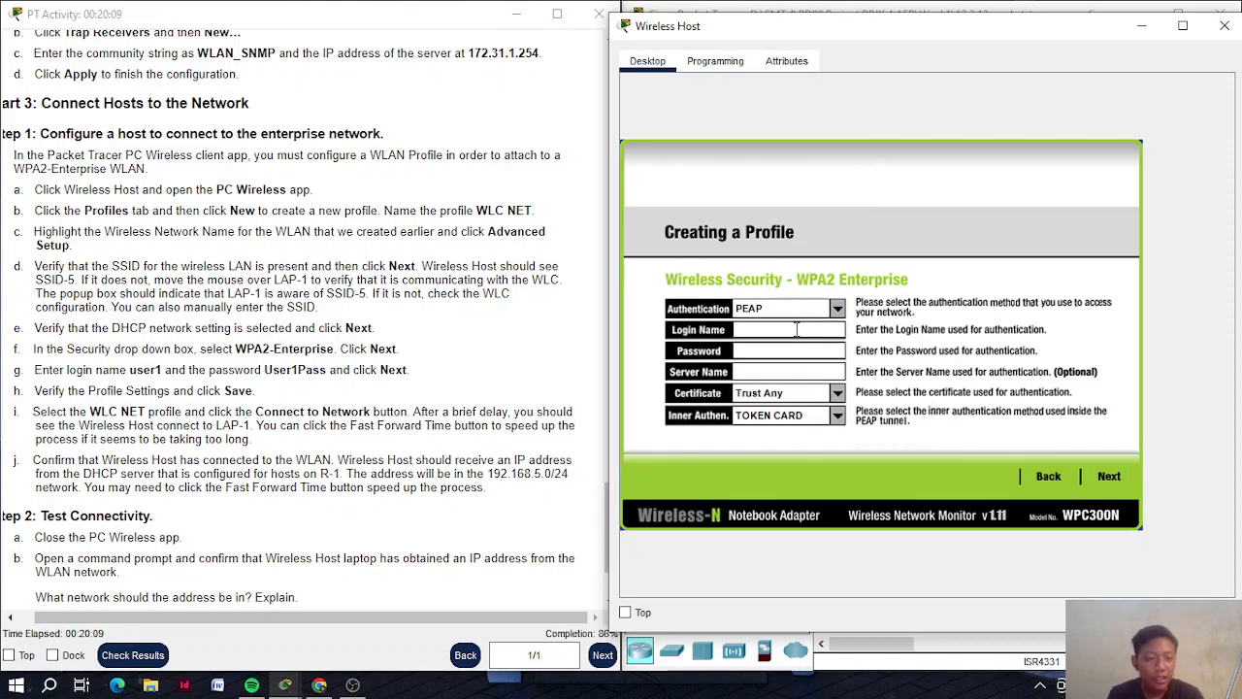
Enter the WPA2-Enterprise login name and password
scroll(354, 354, "down", 3)
scroll(503, 379, "up", 1)
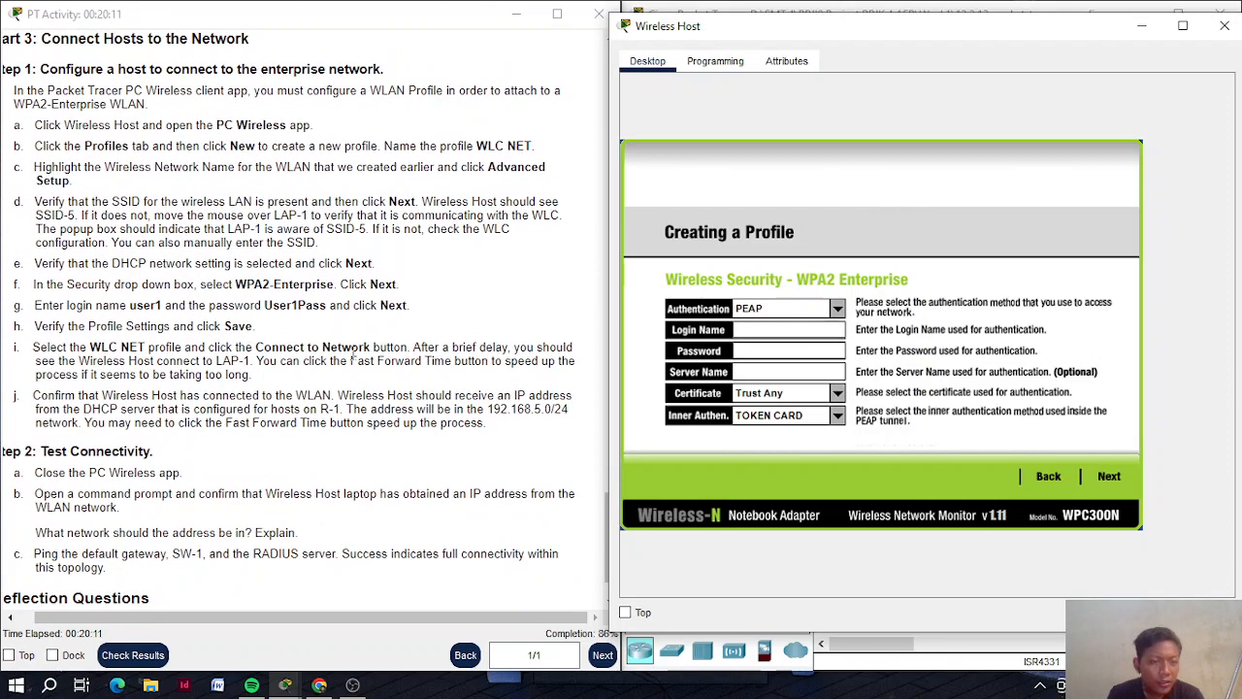
left_click(785, 328)
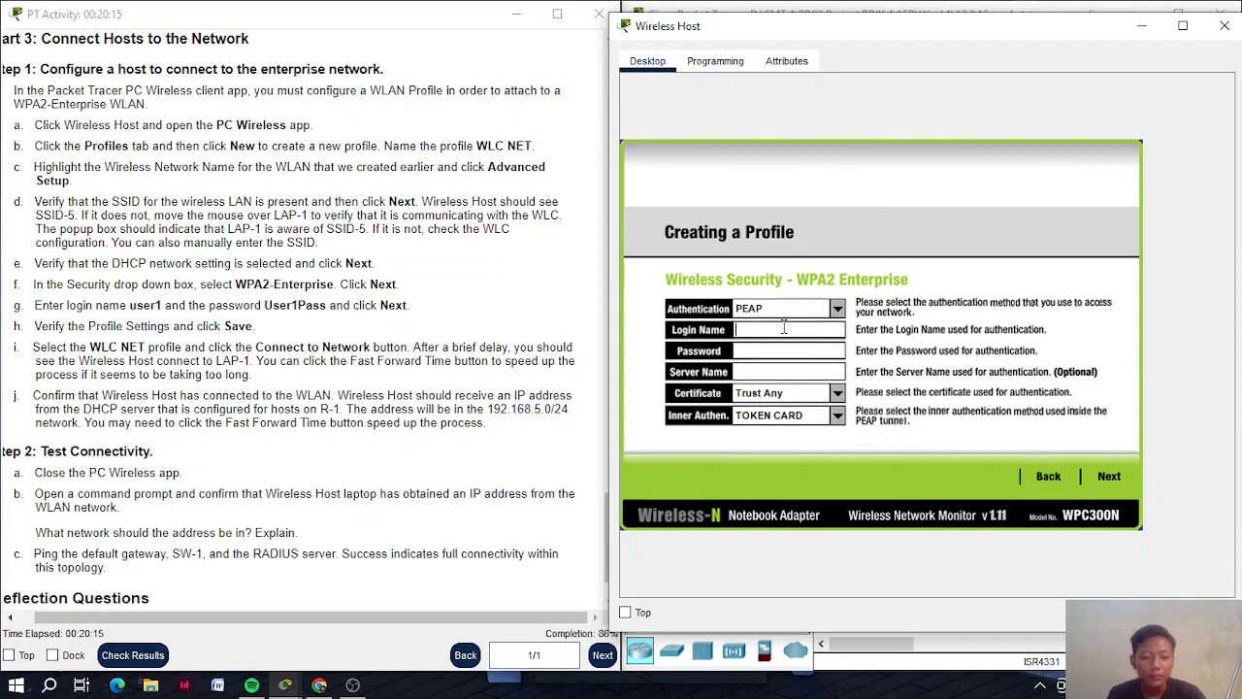
type("user")
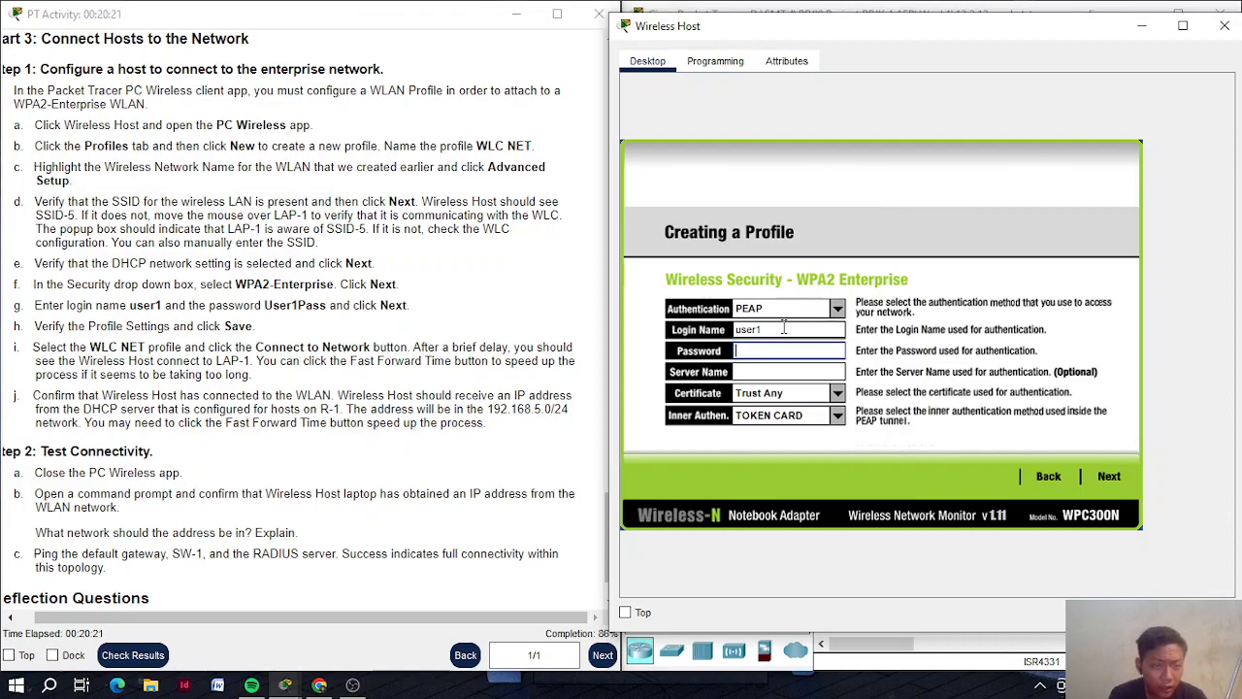
type("1Pa")
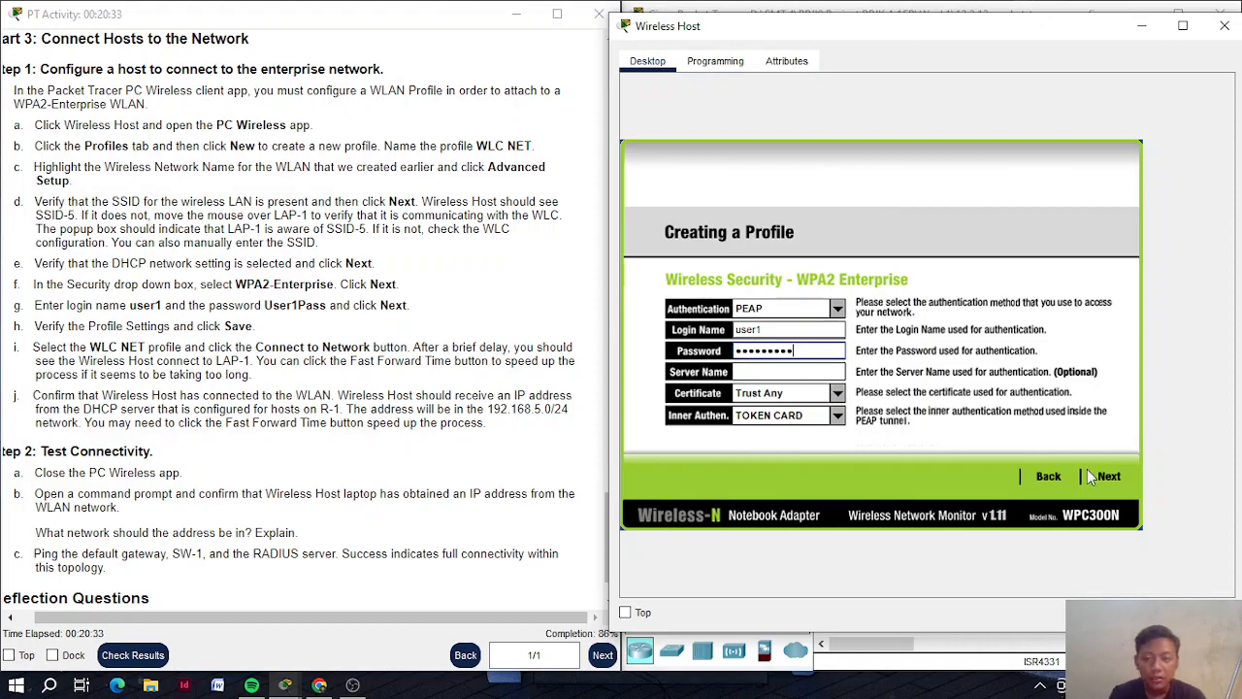
Save the WLC NET profile and select it in the profiles list
left_click(1118, 480)
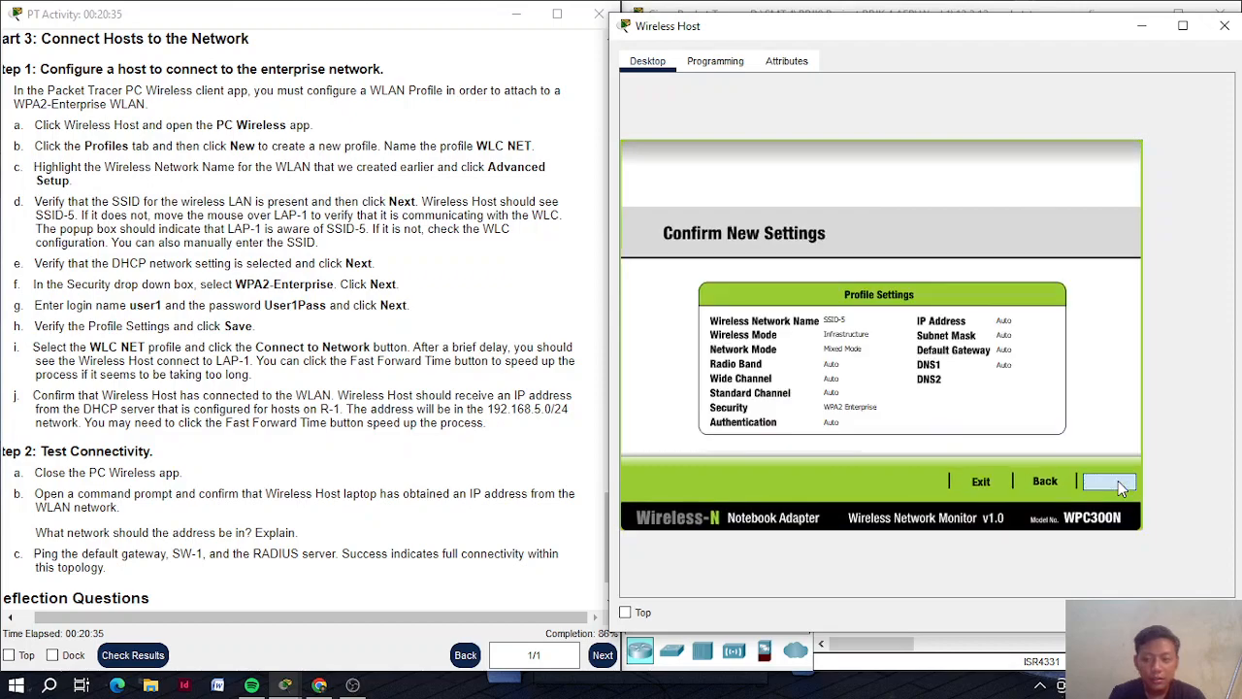
left_click(1118, 481)
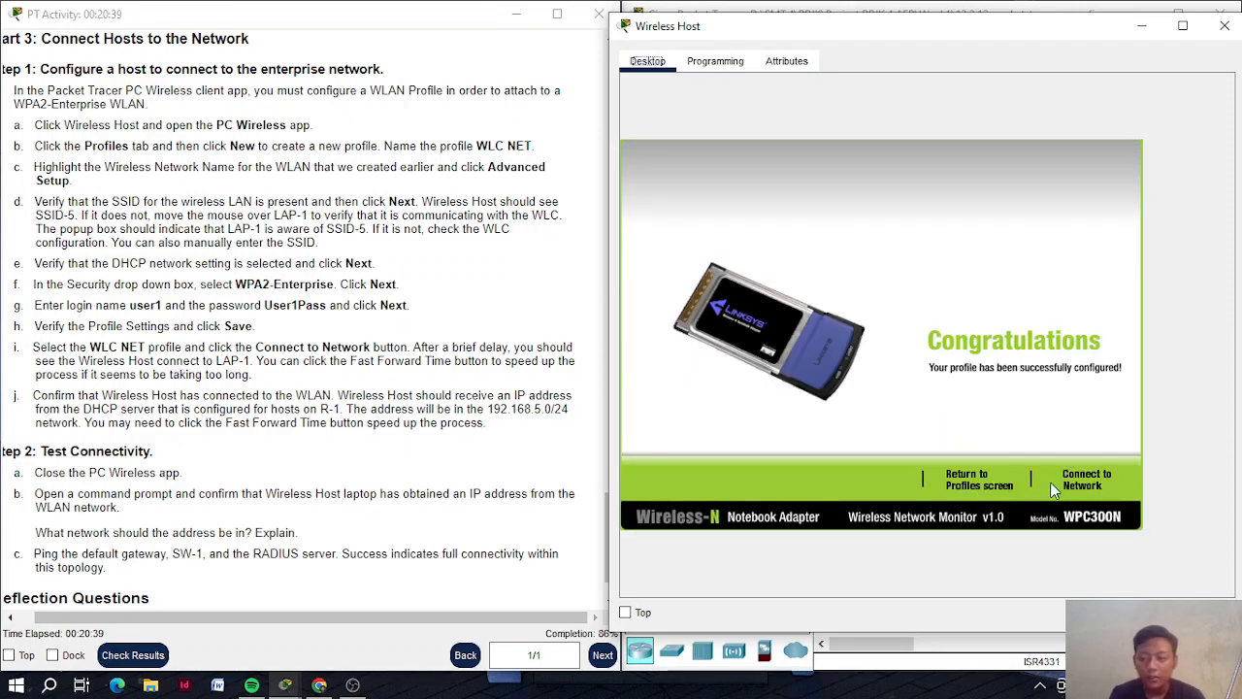
left_click(958, 484)
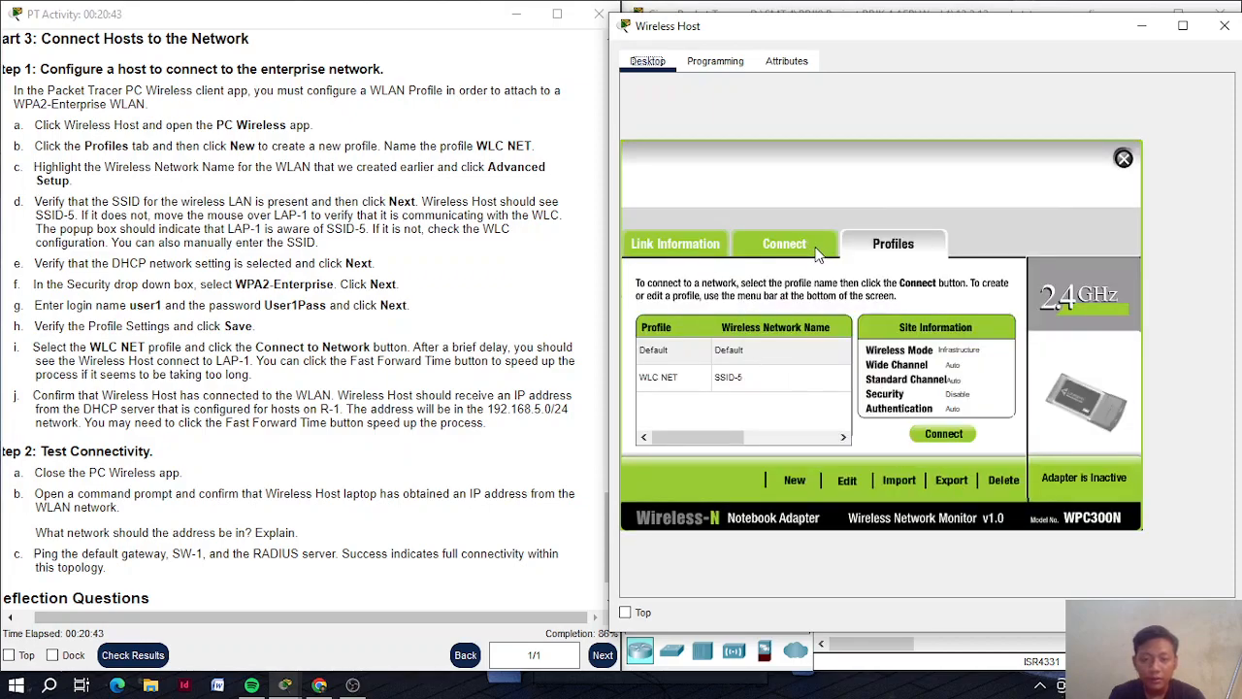
left_click(710, 380)
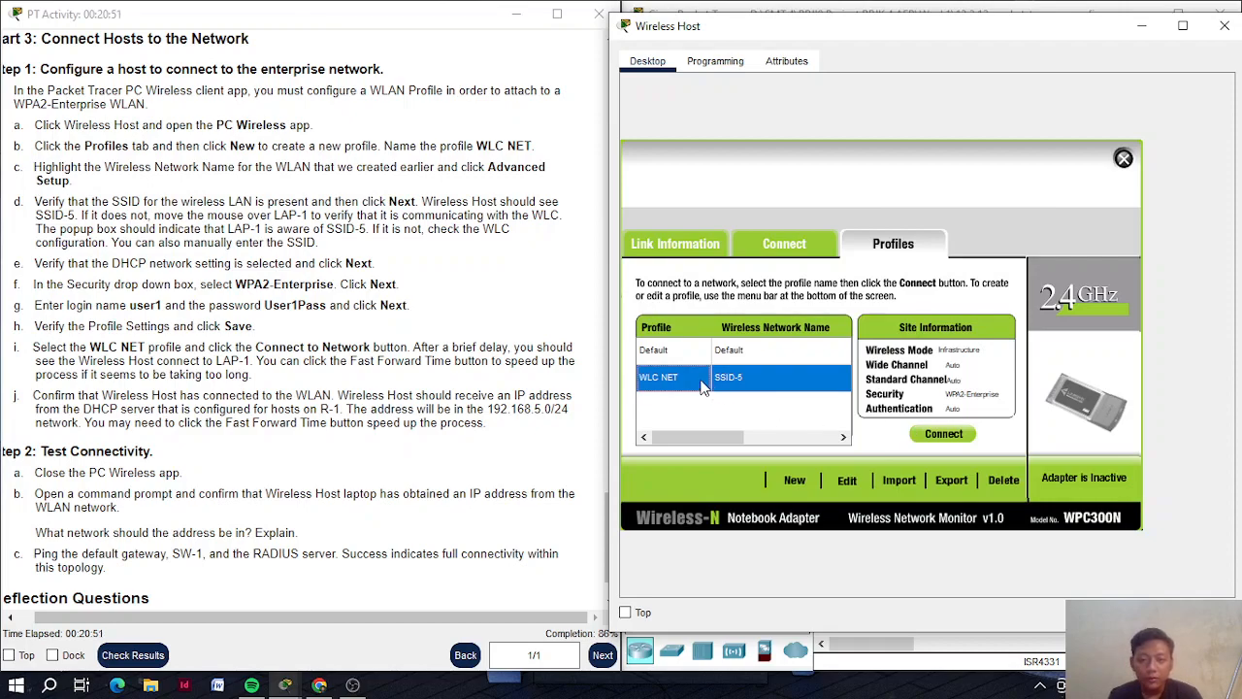
Connect the Wireless Host using the WLC NET profile, retrying once
left_click(956, 435)
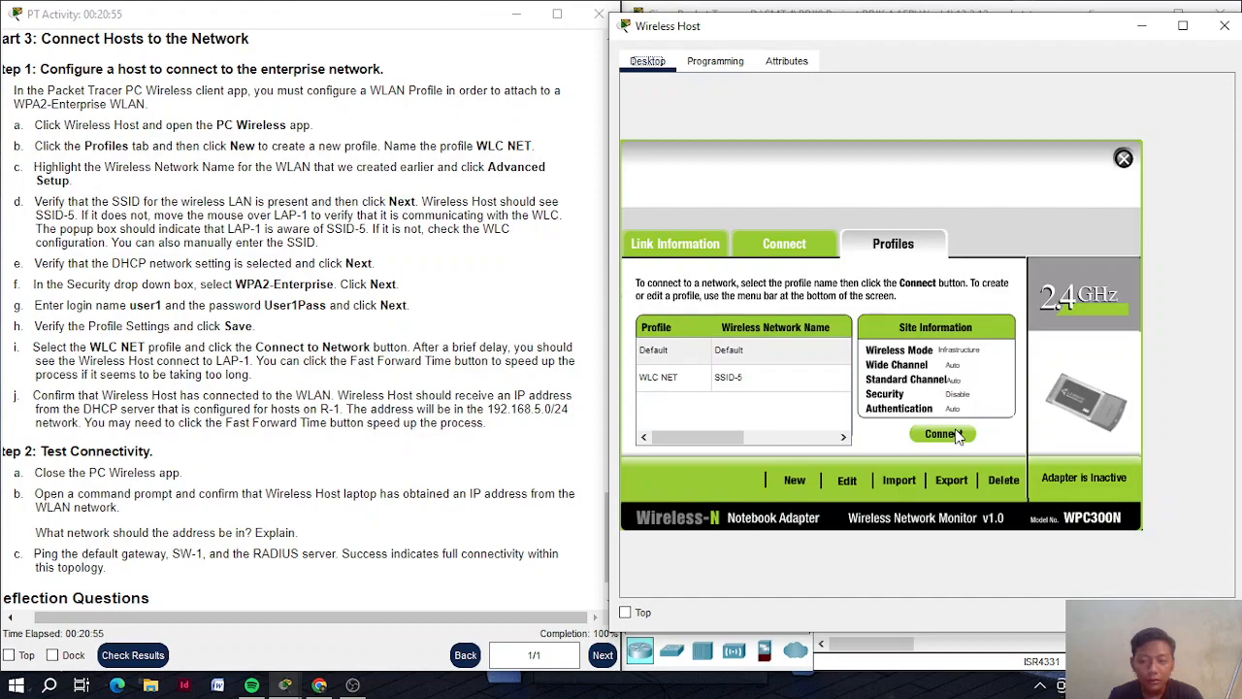
left_click(928, 441)
scroll(298, 333, "down", 1)
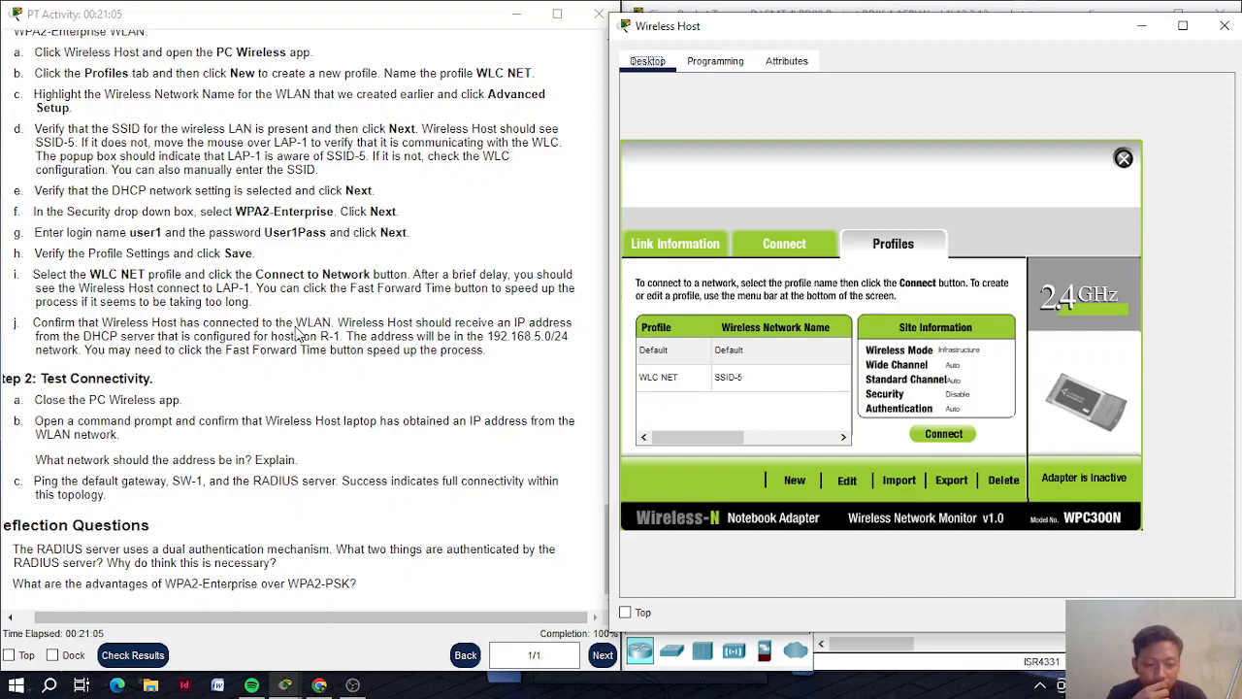
mouse_move(1080, 35)
left_mouse_down()
mouse_move(506, 54)
mouse_move(1084, 44)
left_mouse_up()
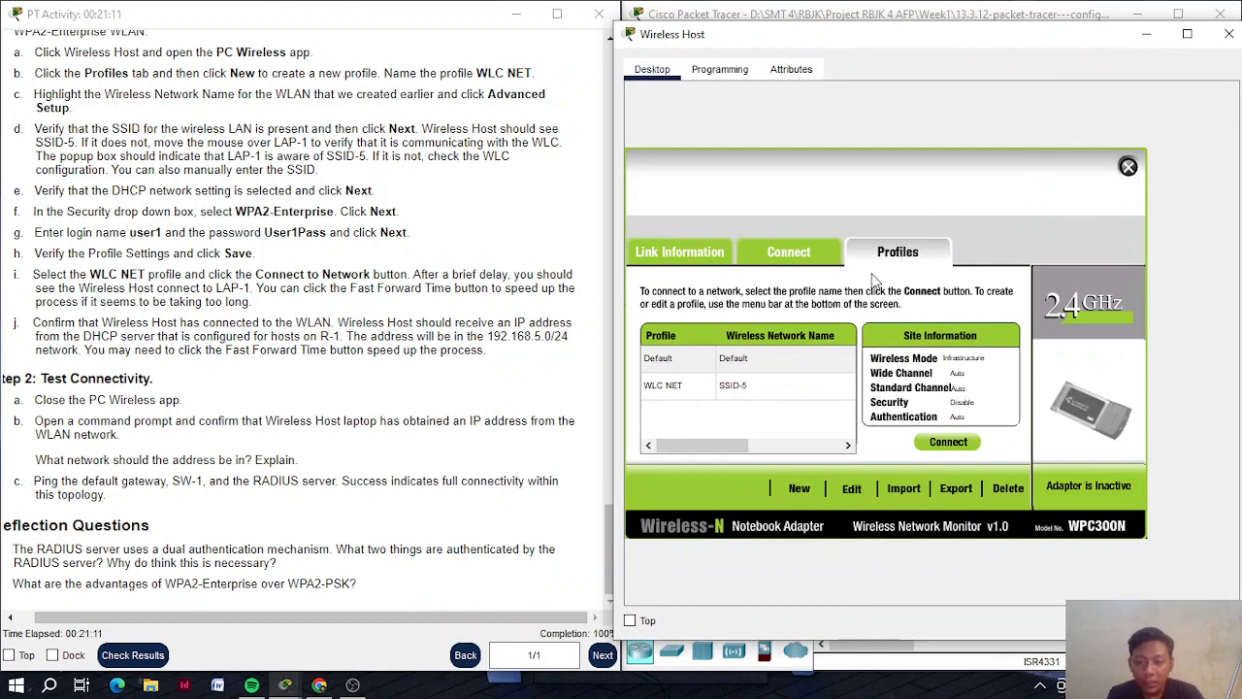
Edit the WLC NET profile and advance to its WPA2-Enterprise credentials page
left_click(738, 397)
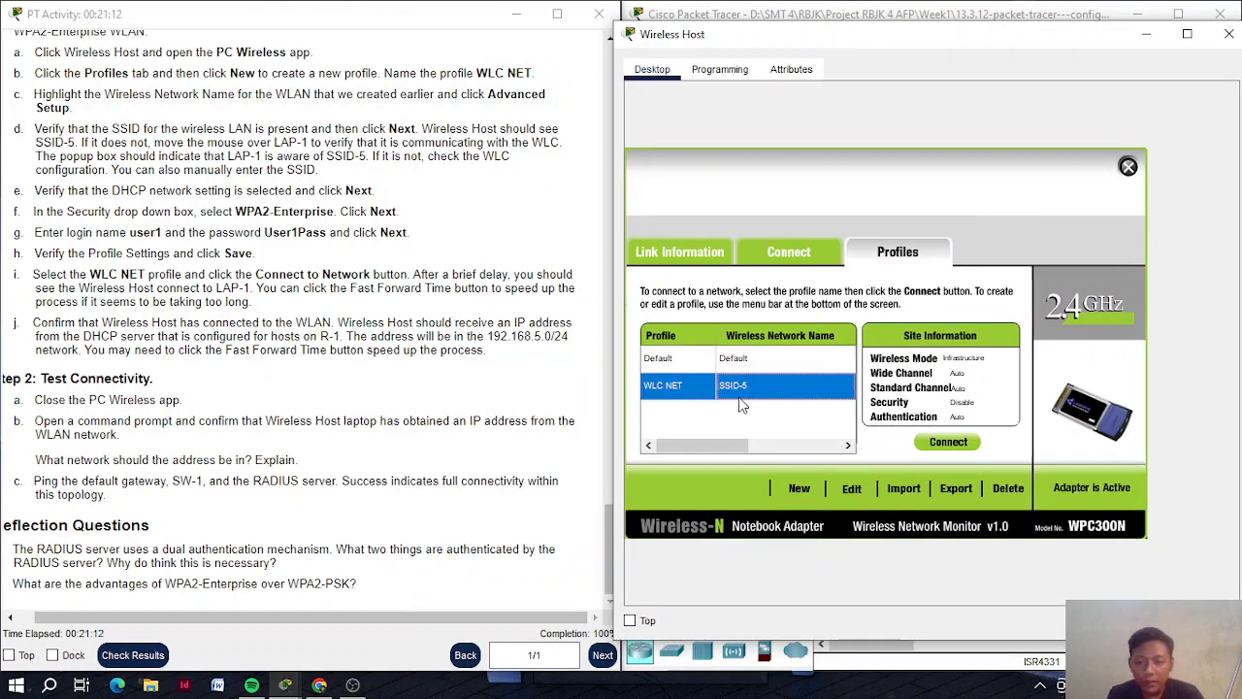
left_click(854, 488)
left_click(1067, 492)
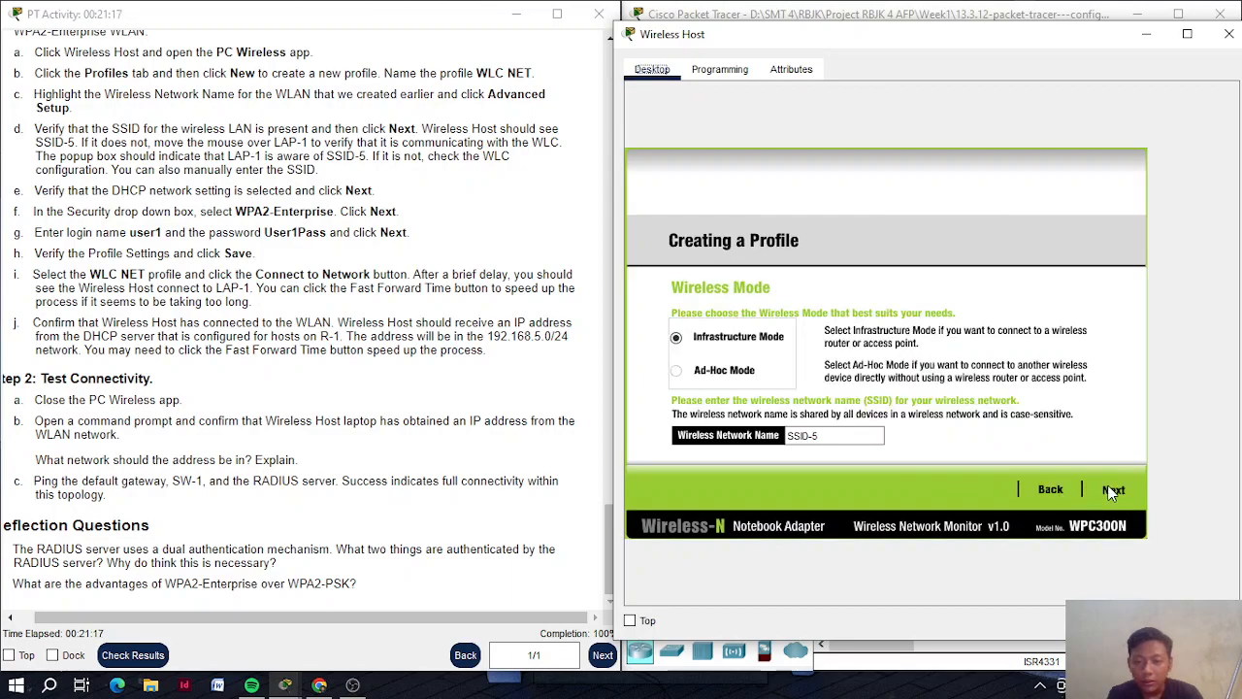
left_click(1113, 491)
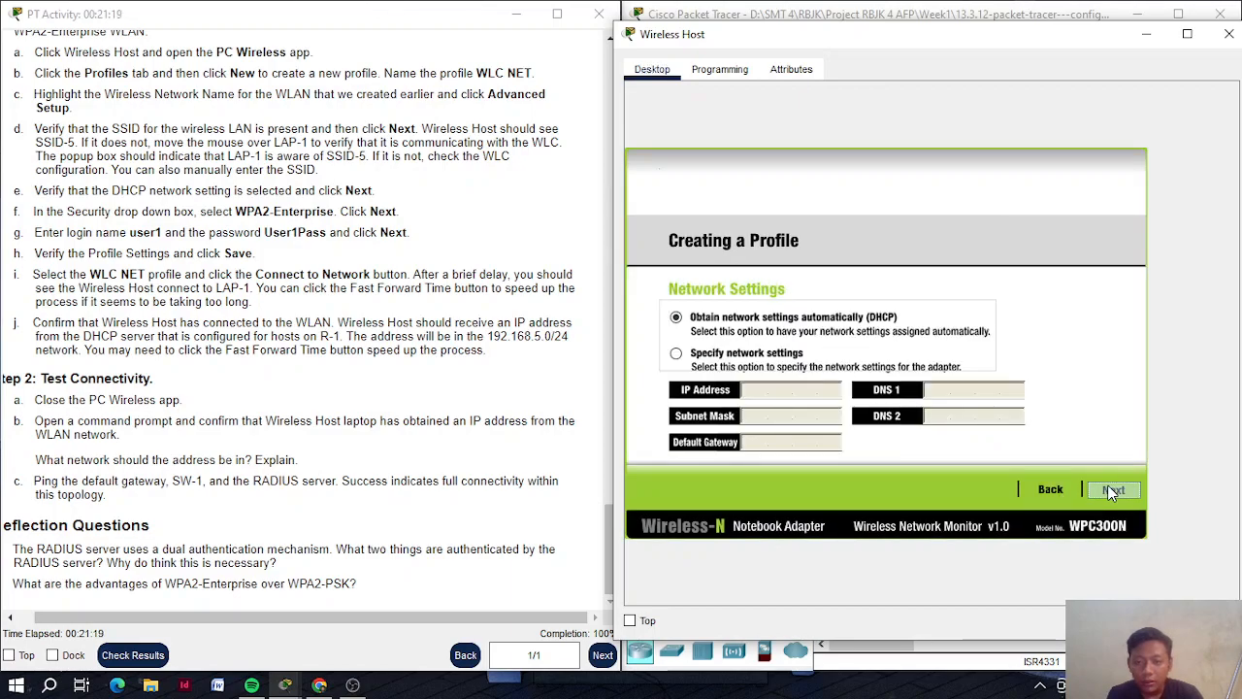
left_click(1113, 491)
left_click(1112, 488)
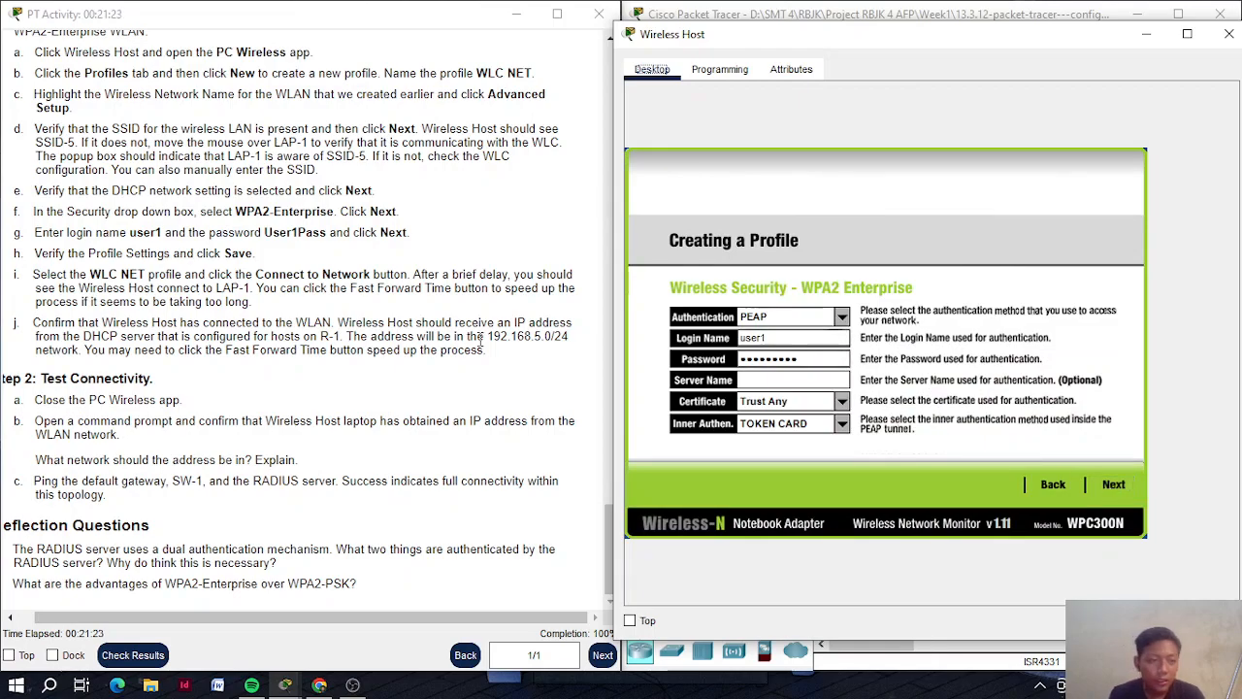
Retype the user's password and advance to Confirm New Settings for SSID-5
scroll(480, 339, "up", 1)
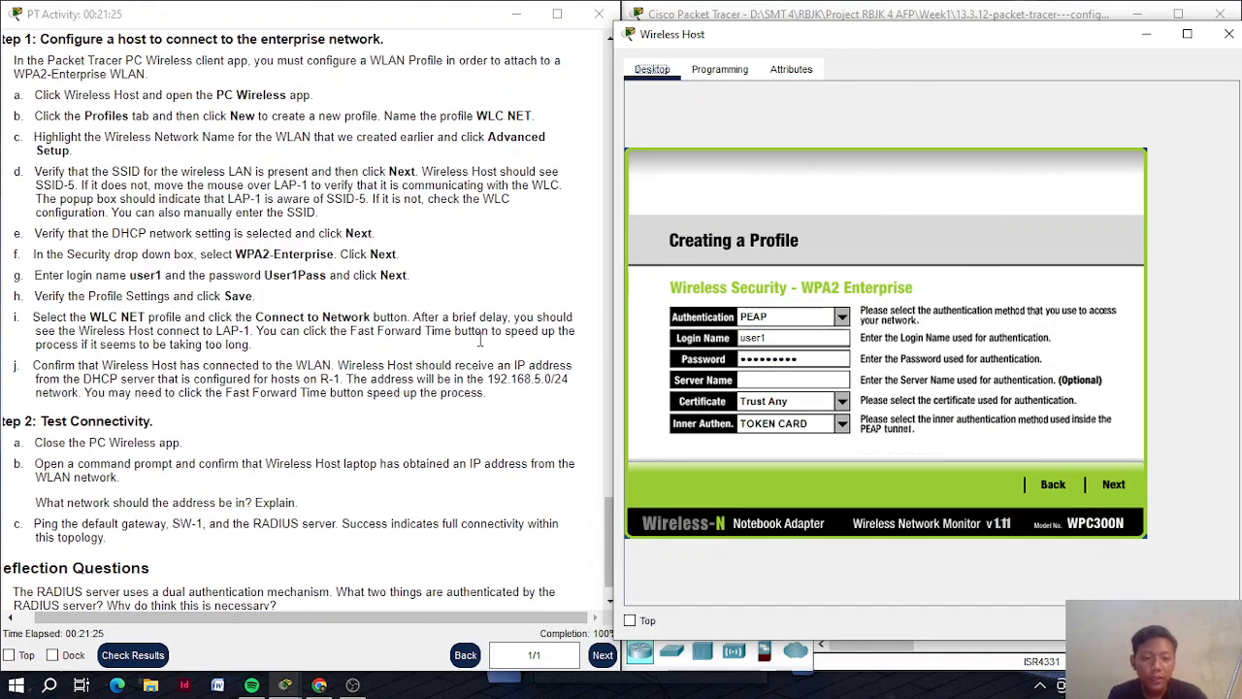
left_click(823, 356)
key("BackSpace")
key("BackSpace")
key("BackSpace")
key("BackSpace")
key("BackSpace")
key("BackSpace")
key("BackSpace")
key("BackSpace")
key("BackSpace")
type("User")
key("BackSpace")
key("BackSpace")
key("BackSpace")
type("Use")
key("BackSpace")
key("BackSpace")
key("BackSpace")
key("BackSpace")
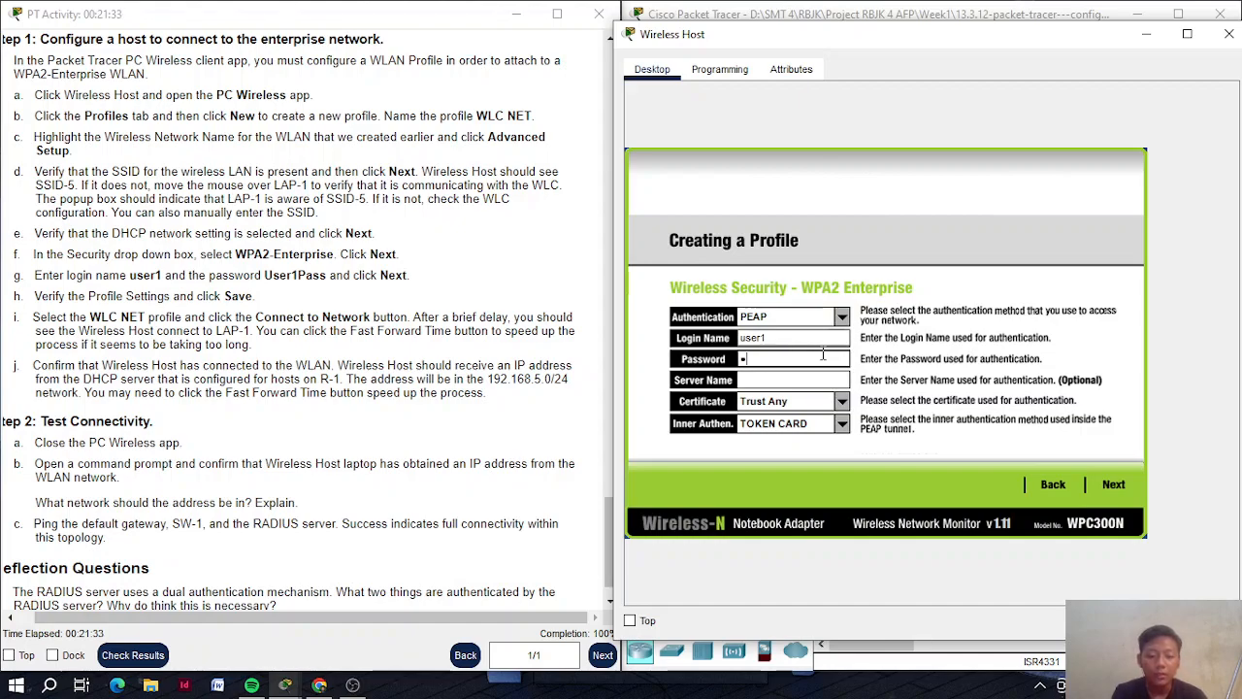
type("User1Pa")
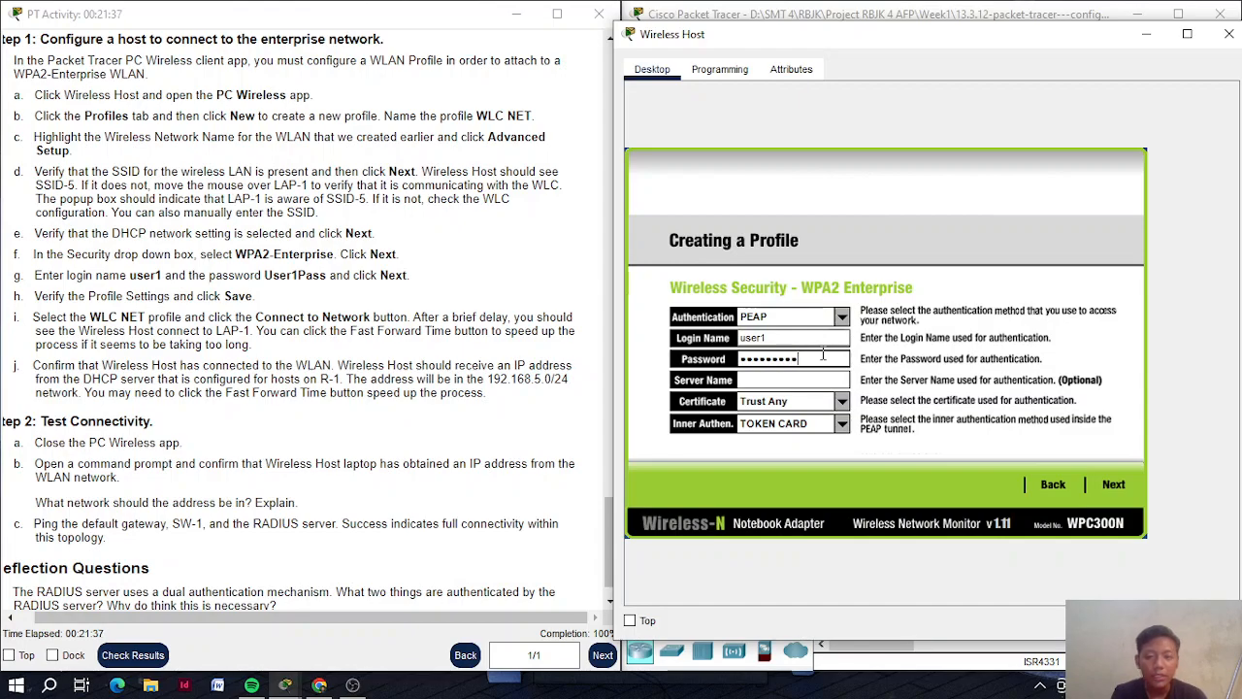
left_click(1123, 484)
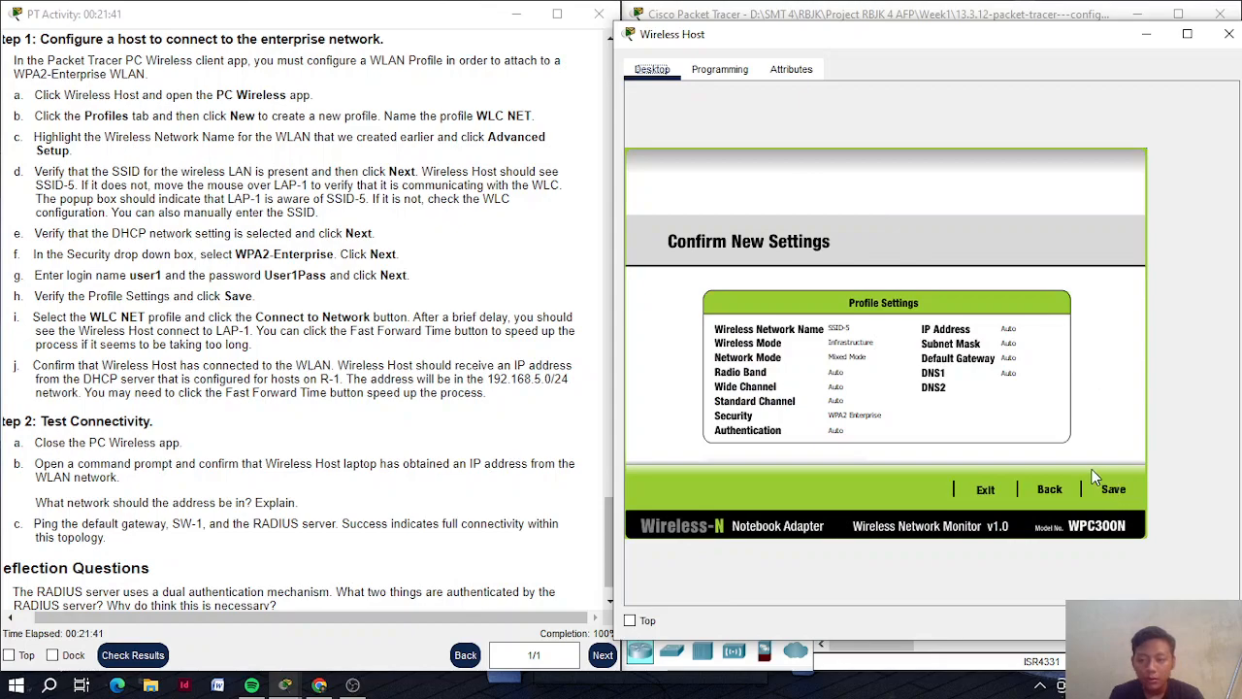
Save the WLC NET profile, connect with it, and refresh the available wireless networks
left_click(1104, 489)
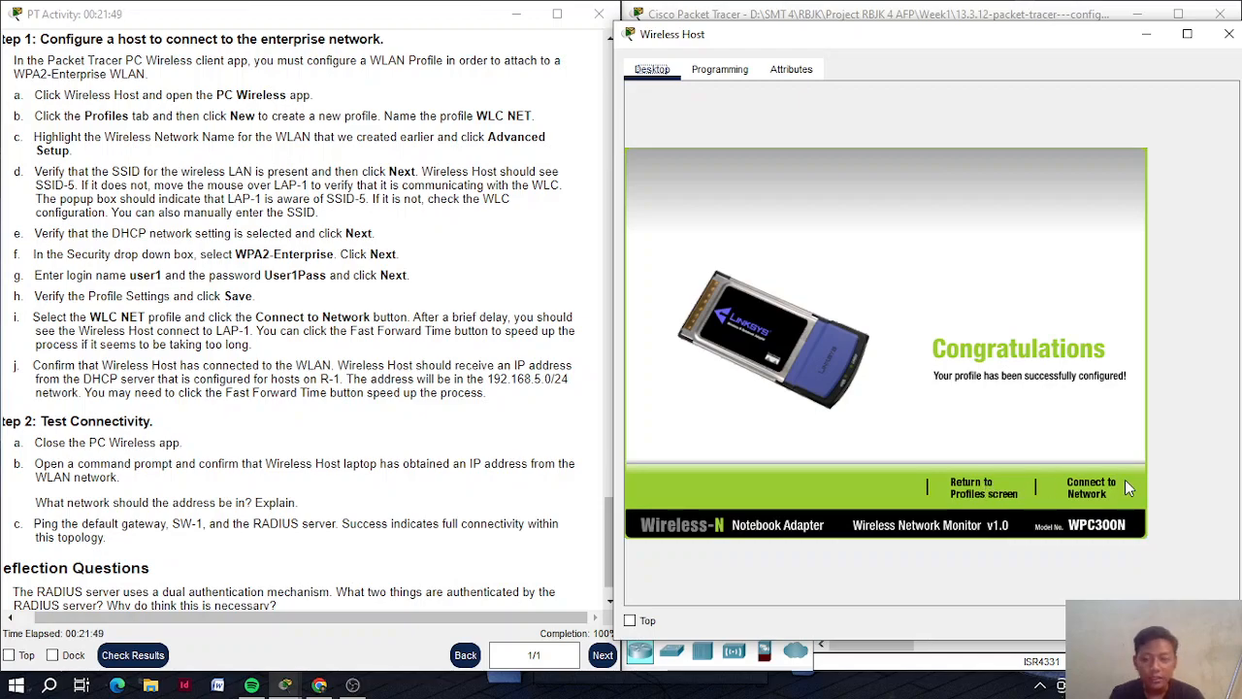
left_click(1099, 485)
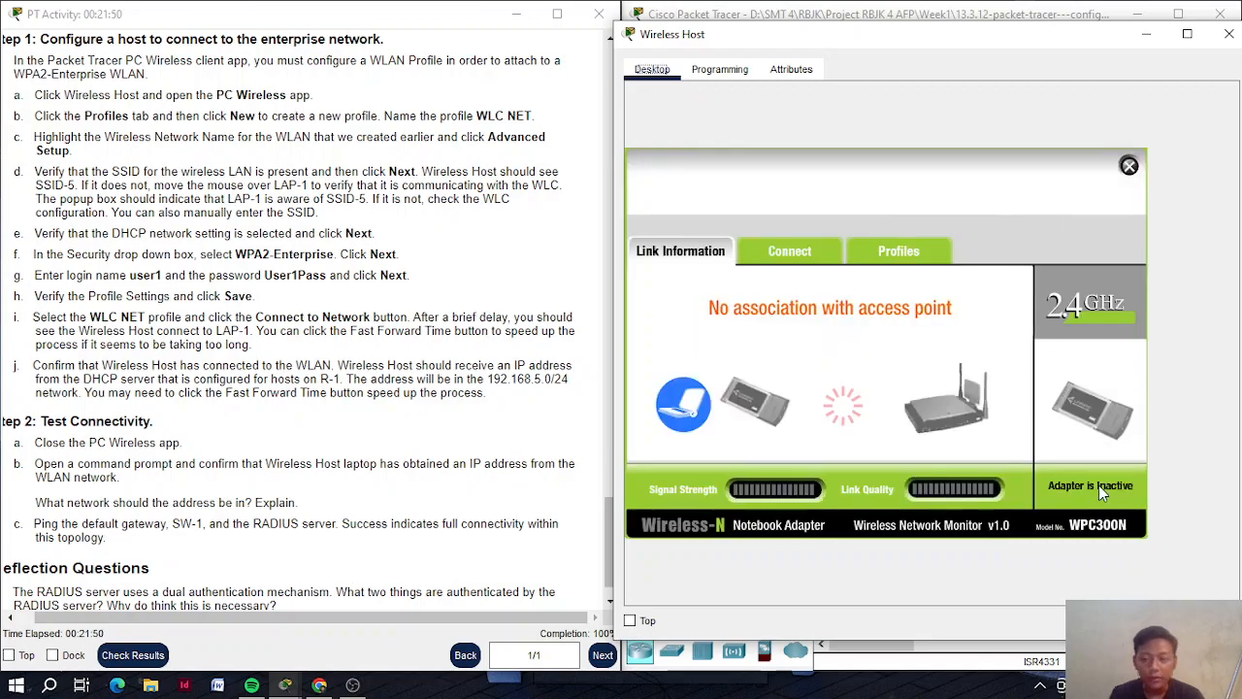
left_click(800, 250)
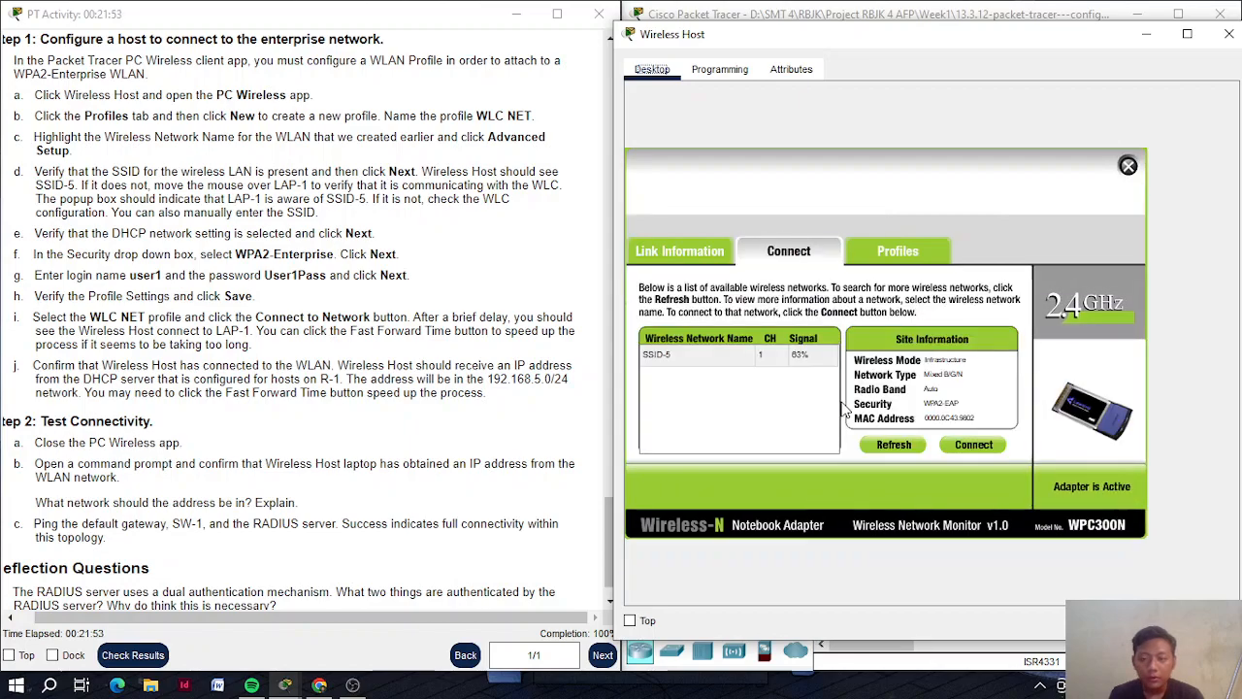
left_click(893, 449)
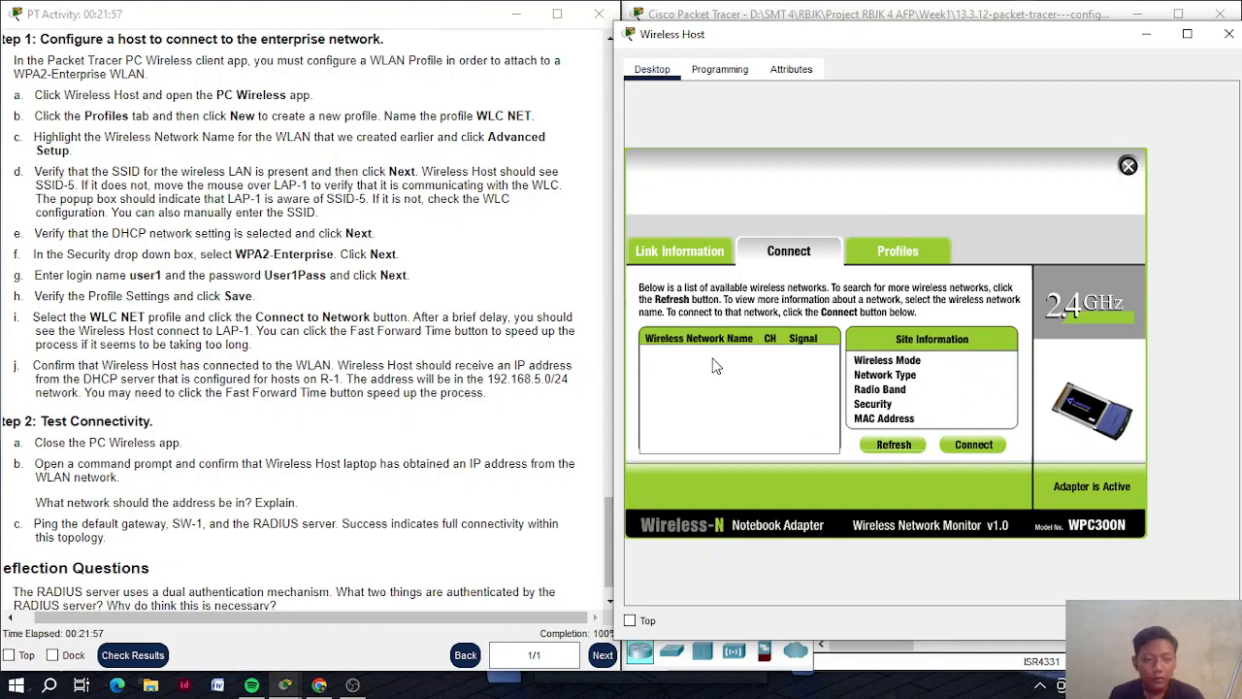
Select SSID-5 and connect to it, dismissing the create-a-profile message twice
left_click(715, 361)
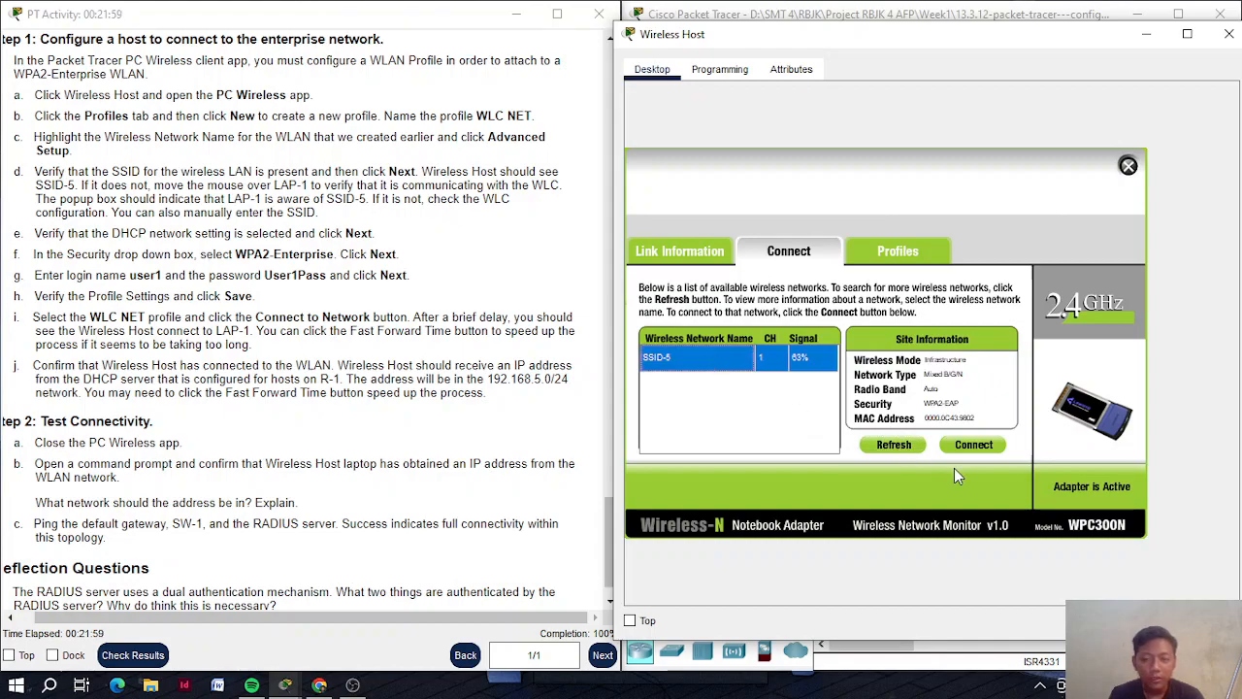
left_click(991, 448)
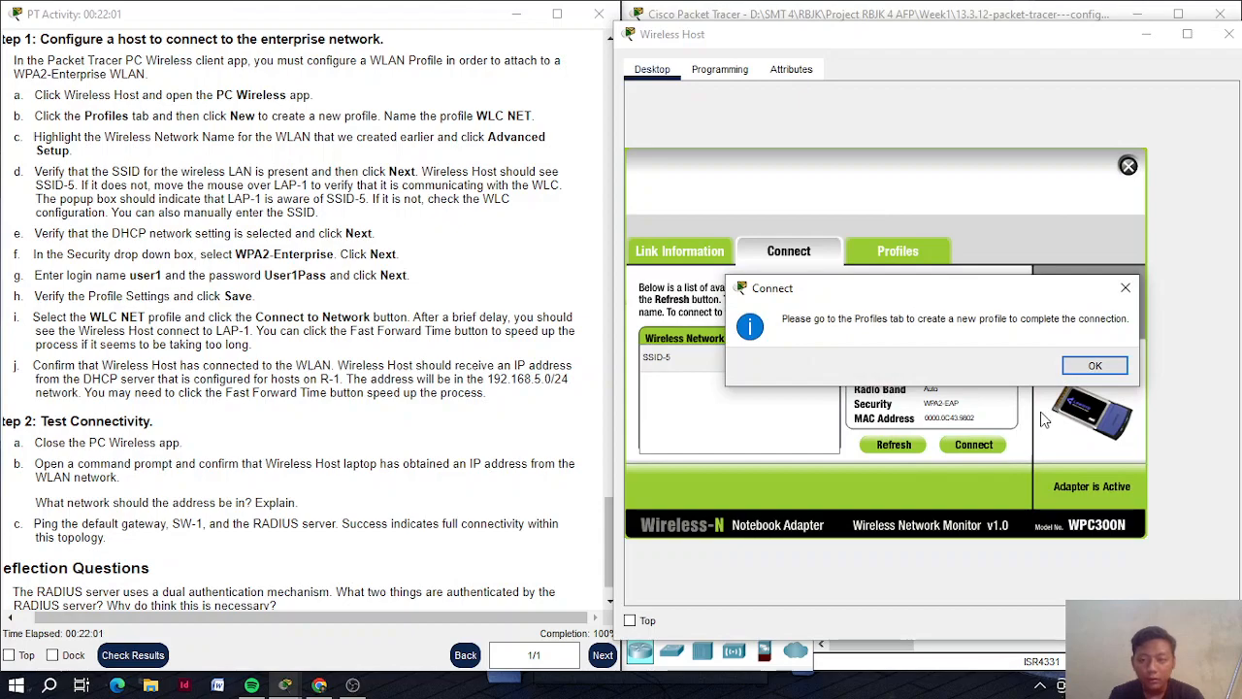
left_click(1095, 366)
left_click(801, 361)
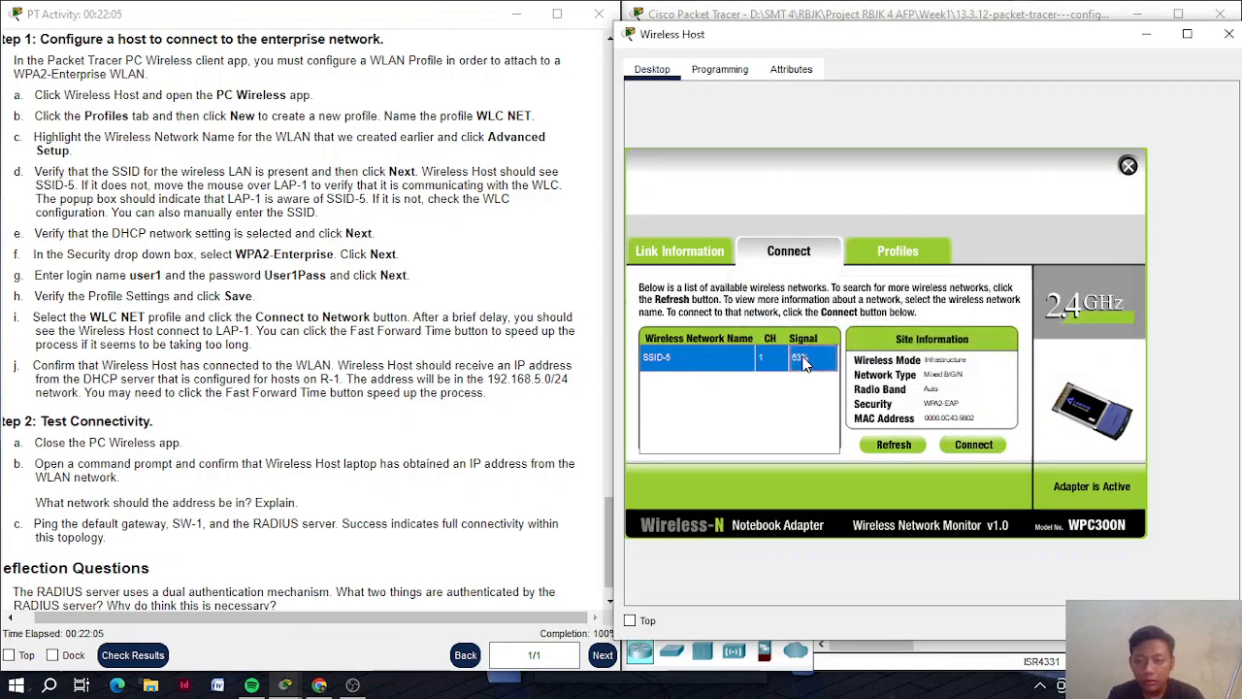
left_click(971, 447)
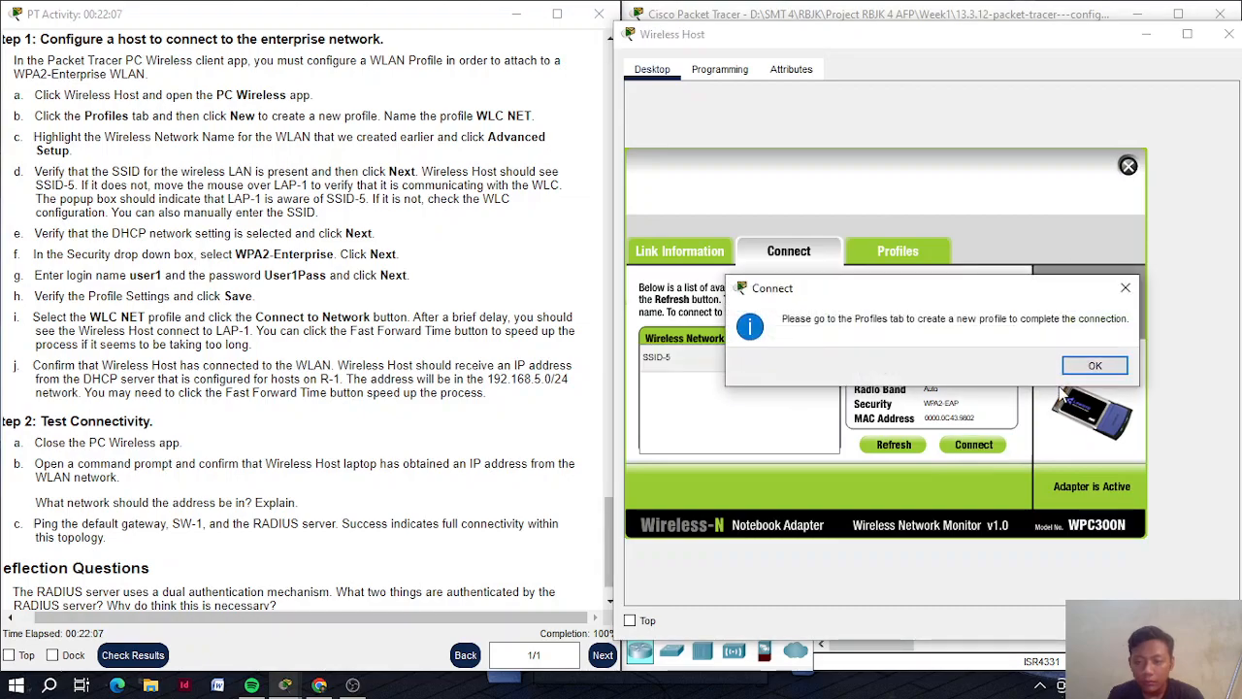
left_click(1092, 367)
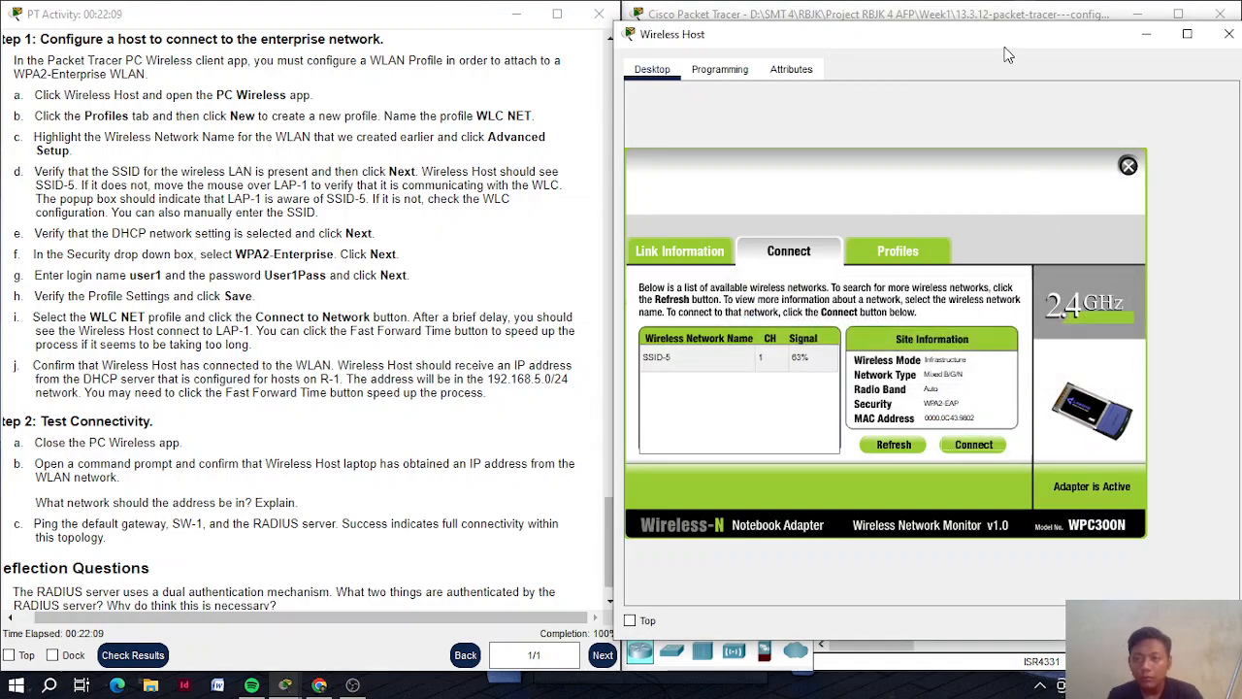
Check the Link Information showing the Wireless Host connected to the access point
mouse_move(997, 40)
left_mouse_down()
mouse_move(449, 41)
mouse_move(878, 53)
mouse_move(867, 66)
mouse_move(1010, 60)
left_mouse_up()
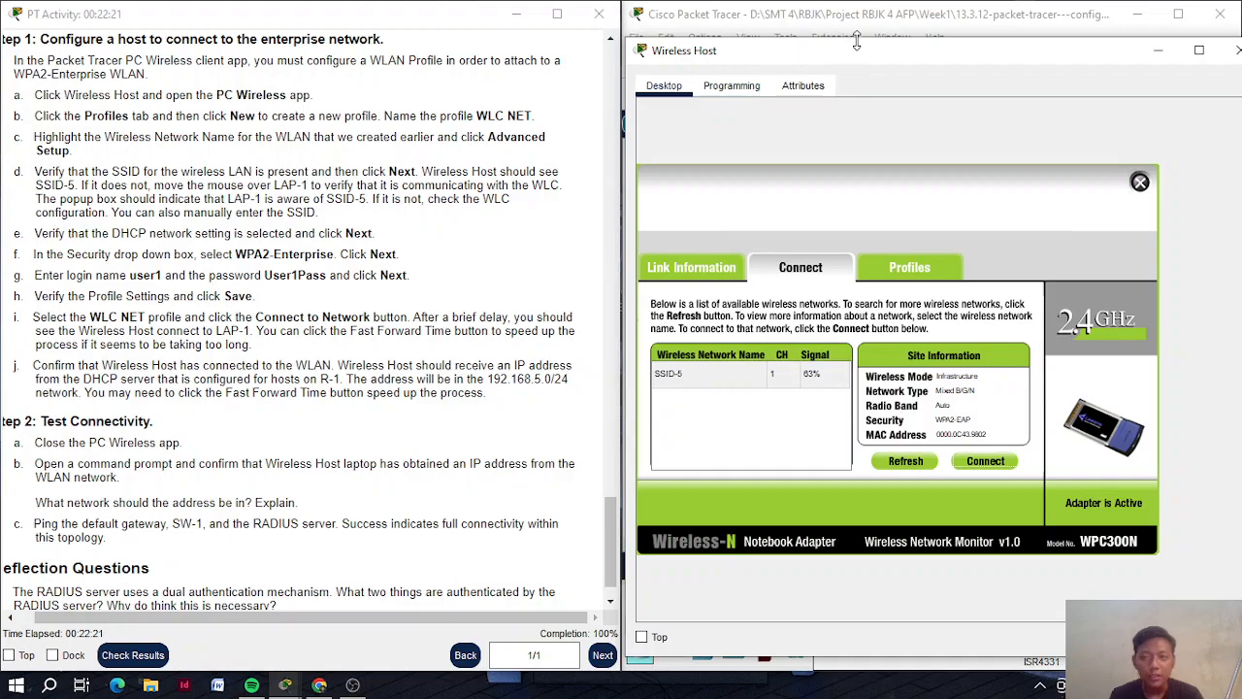
left_click_drag(857, 61, 709, 32)
left_click(548, 239)
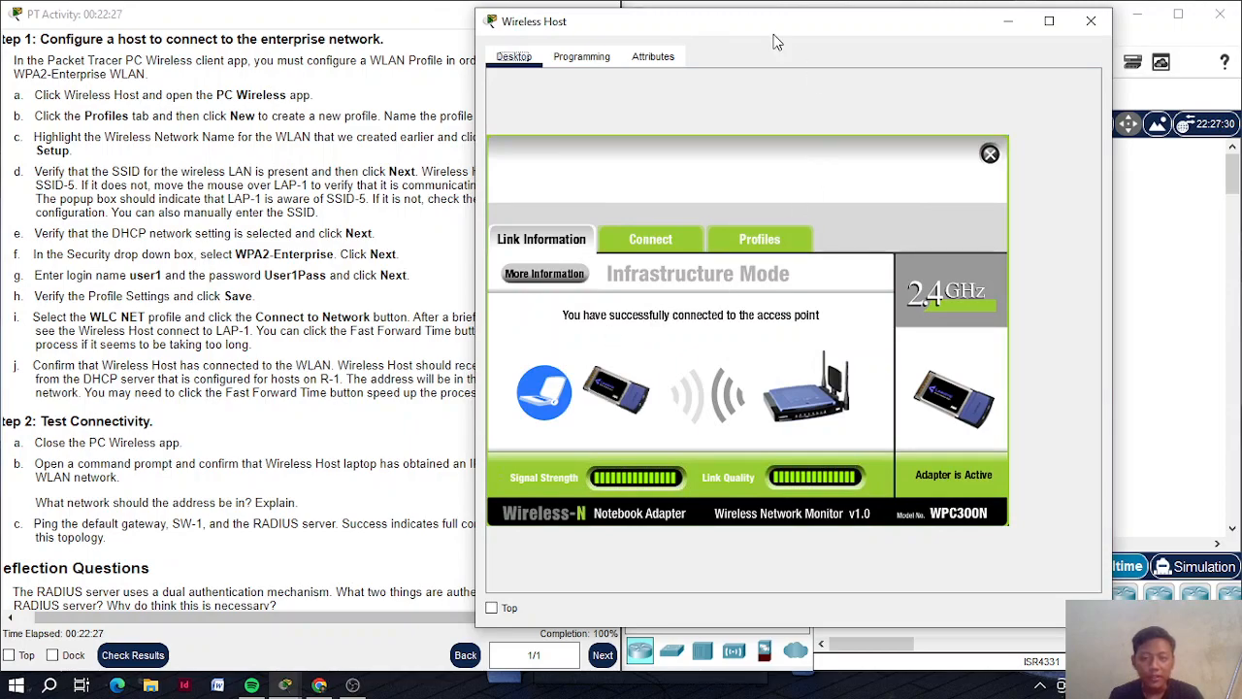
left_click_drag(751, 31, 881, 30)
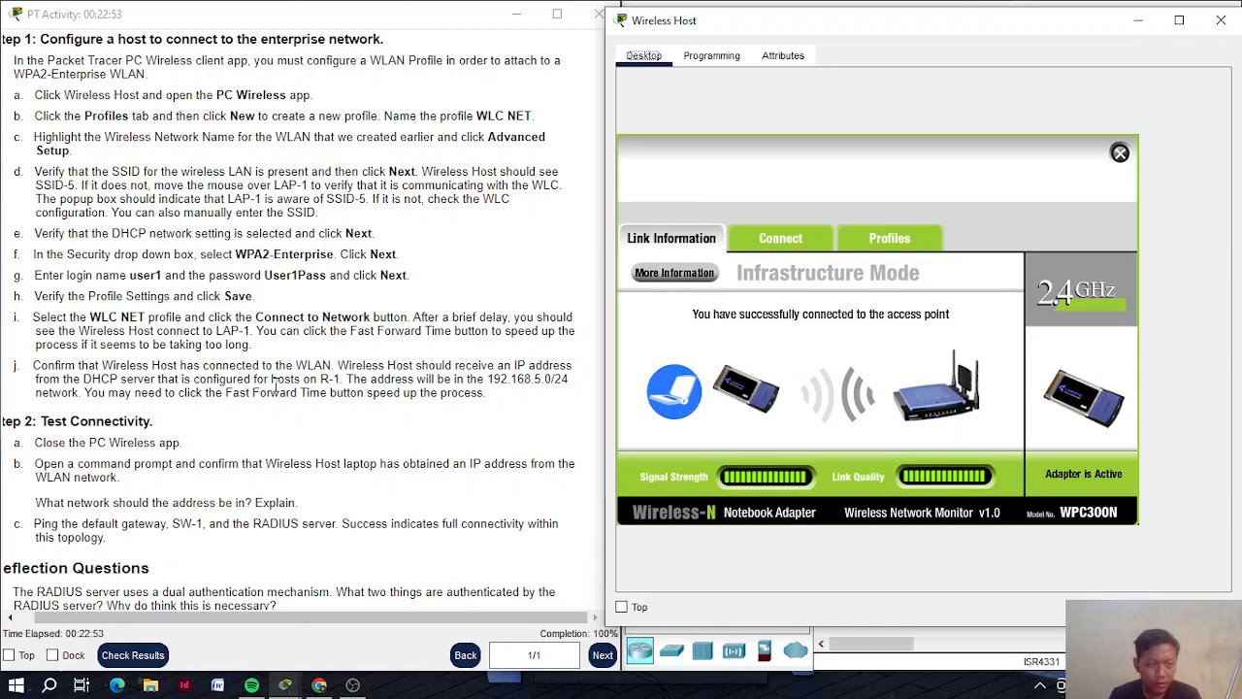
left_click(738, 153)
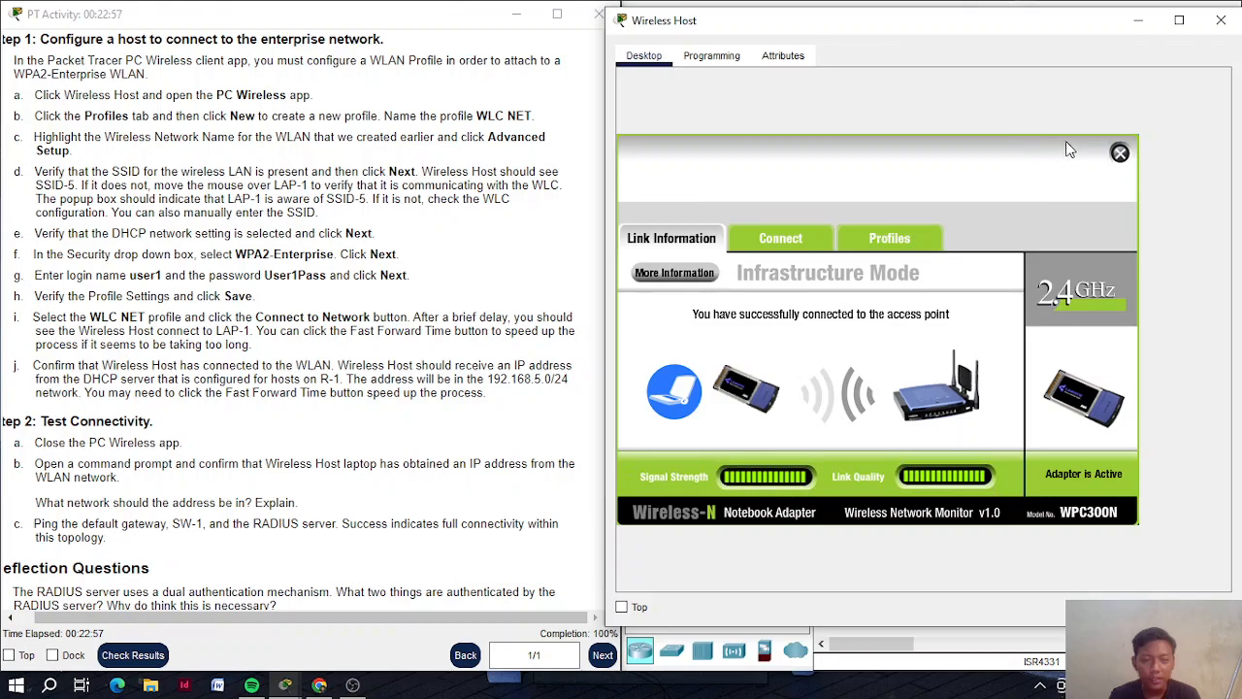
left_click(1120, 152)
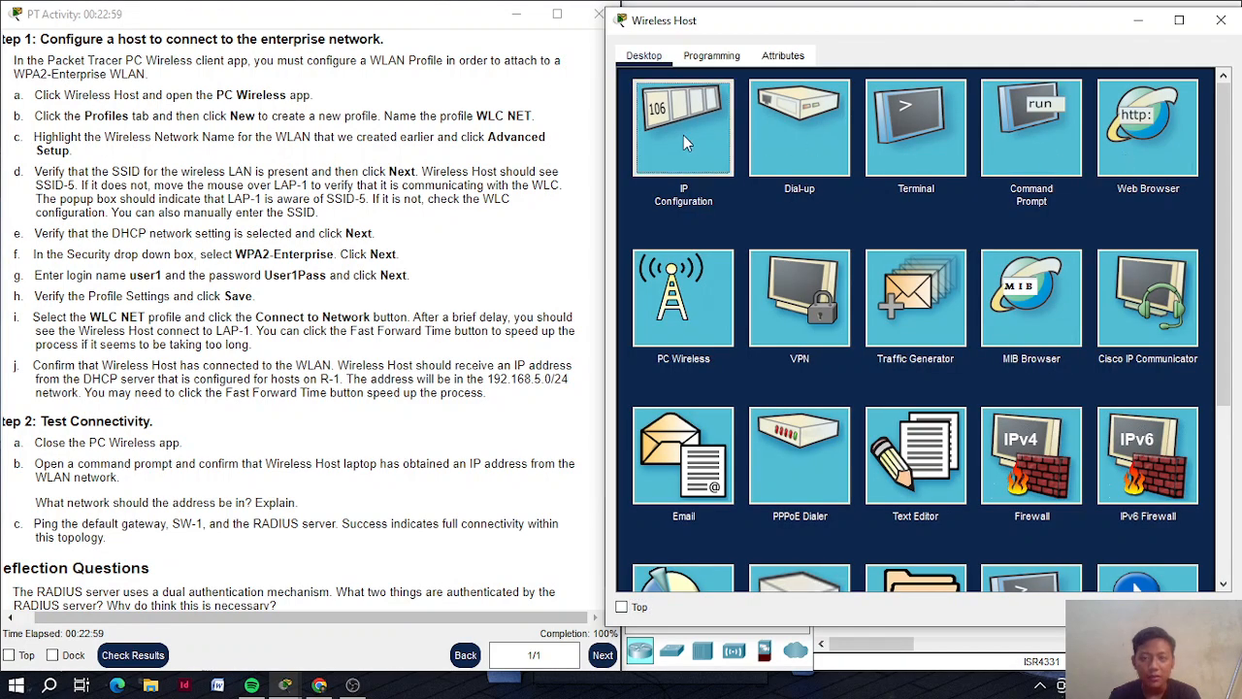
Glance at the IP Configuration panel, close it, and launch the Wireless Host's Command Prompt
left_click(683, 143)
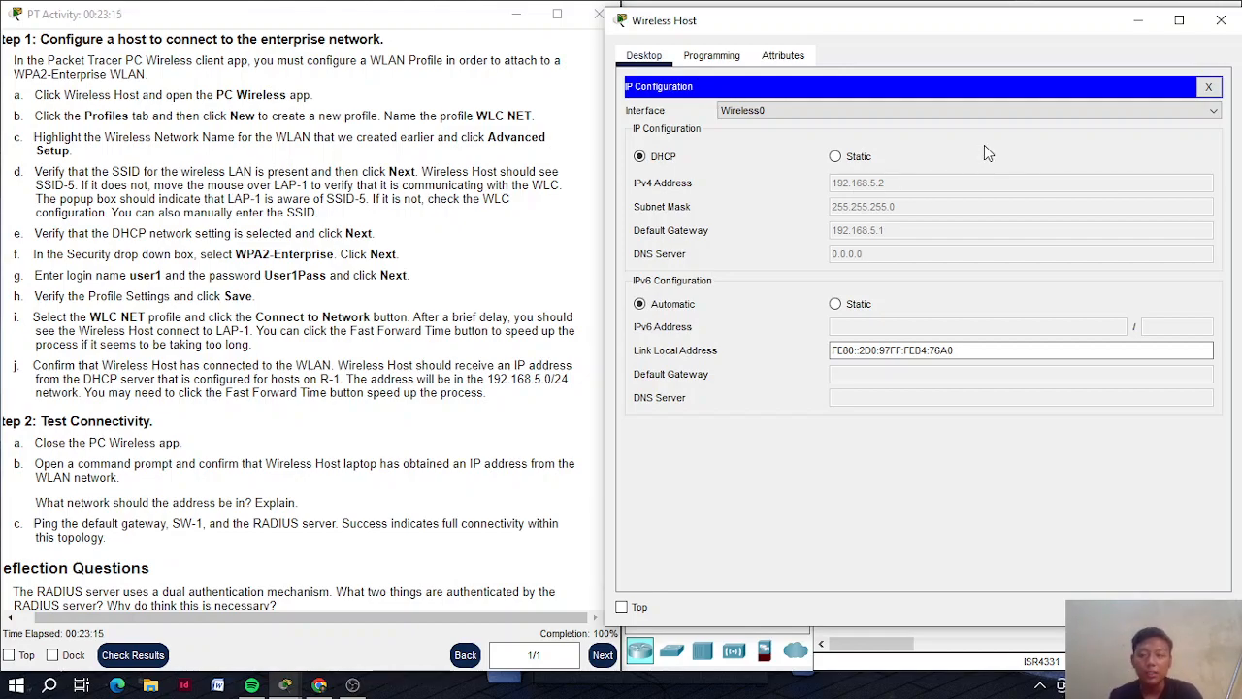
left_click(1208, 87)
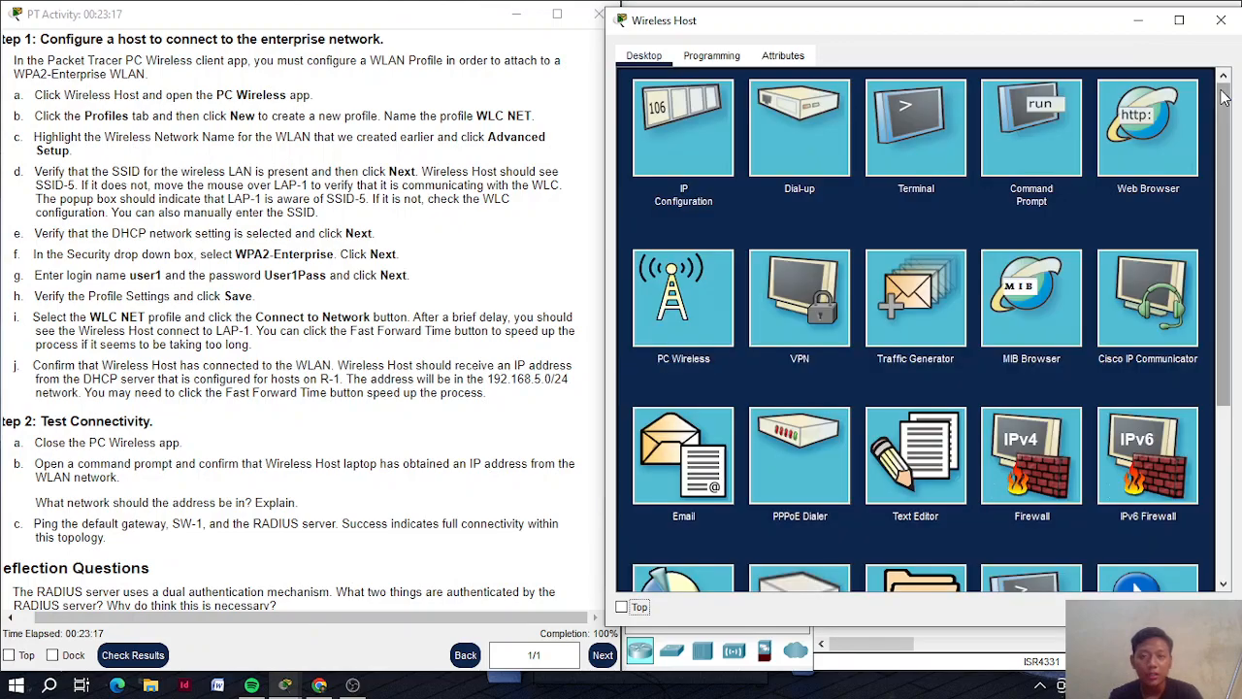
scroll(376, 390, "down", 1)
scroll(163, 388, "left", 1)
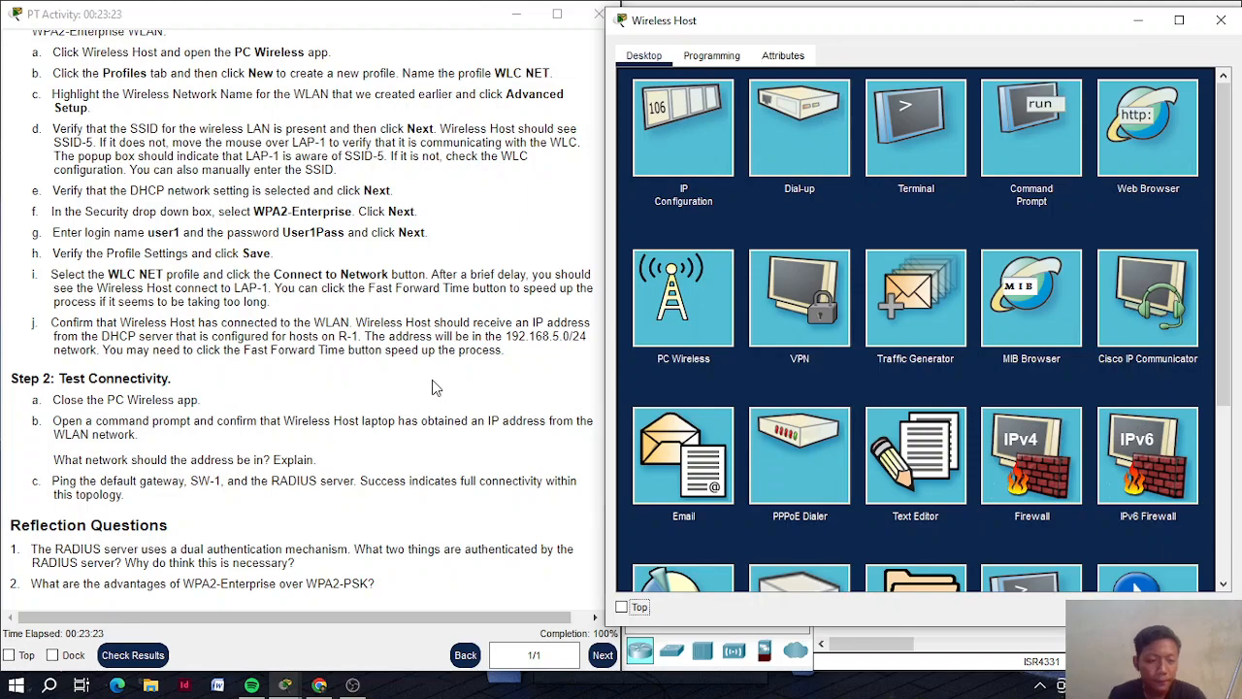
left_click(1063, 116)
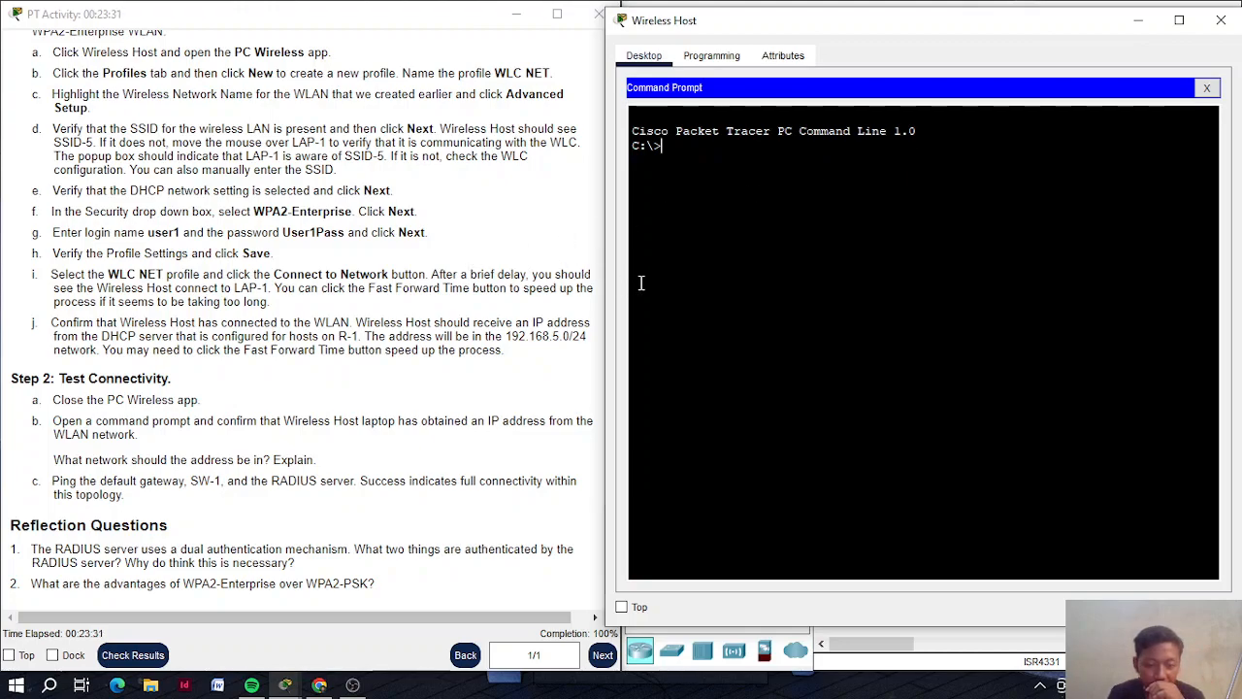
Run ipconfig /all, showing DHCP address 192.168.5.2/24 with gateway 192.168.5.1
scroll(657, 282, "up", 1)
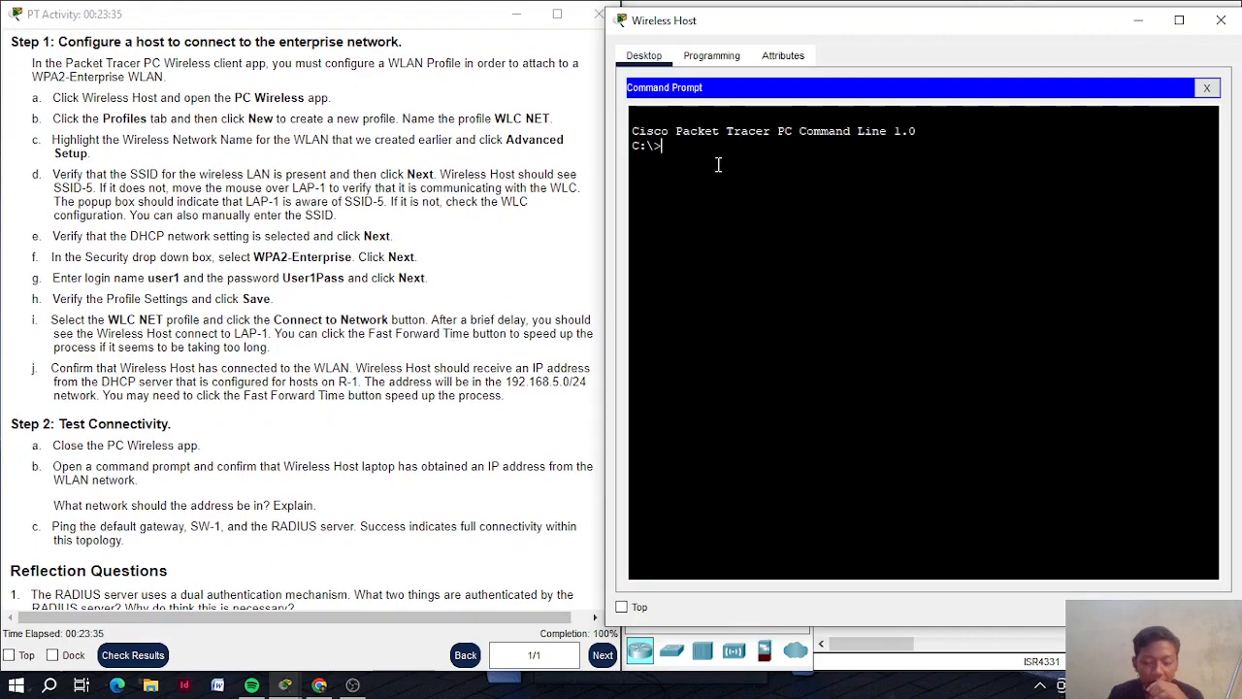
type("ipconfig")
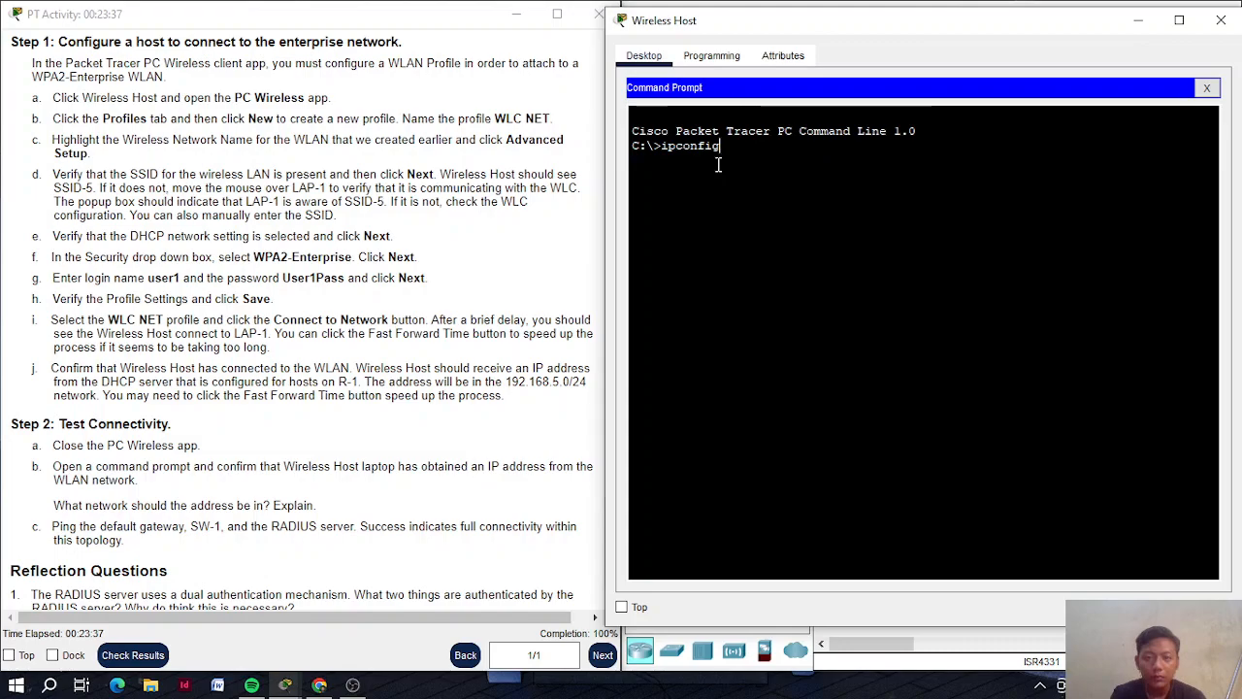
type("all")
key("Return")
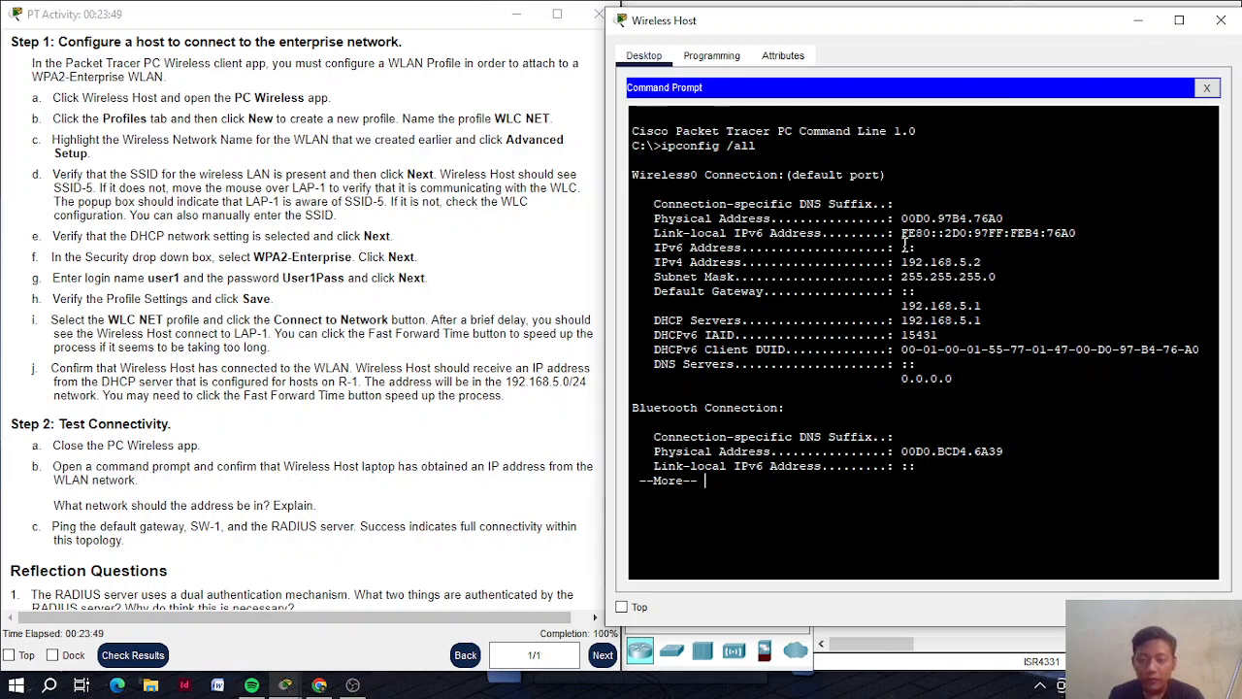
scroll(279, 417, "down", 1)
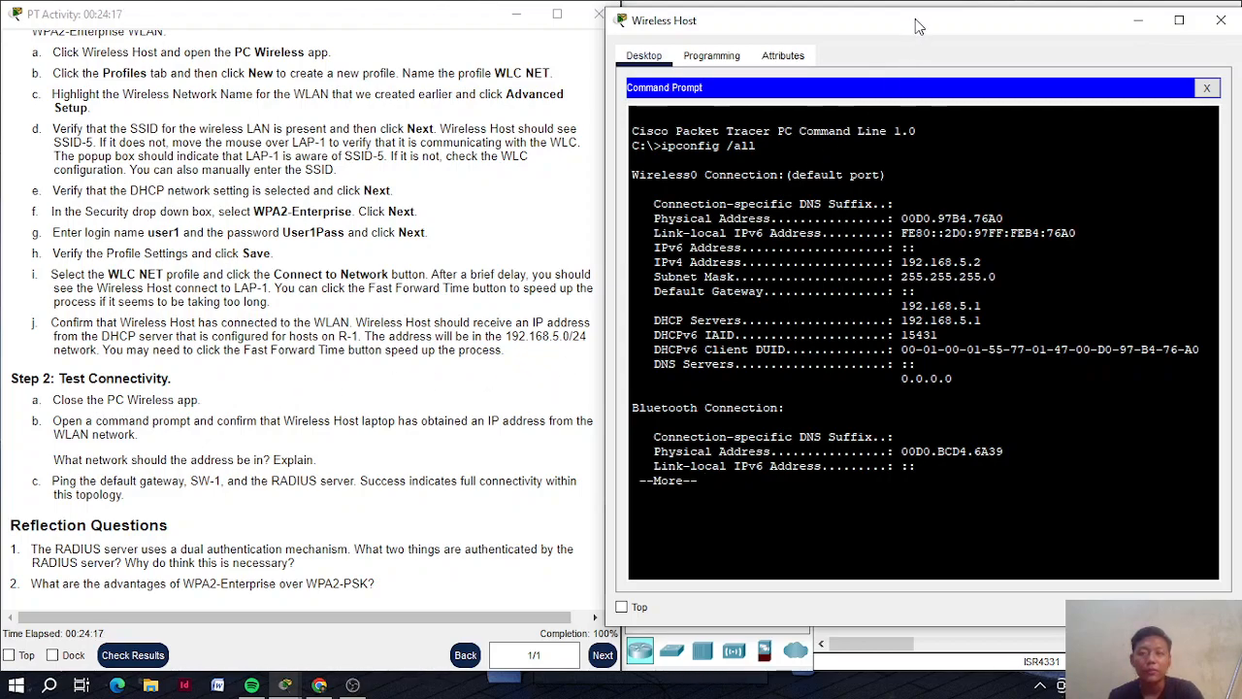
mouse_move(915, 19)
left_mouse_down()
mouse_move(327, 60)
mouse_move(408, 37)
mouse_move(600, 16)
mouse_move(708, 36)
mouse_move(519, 70)
mouse_move(724, 30)
mouse_move(833, 31)
mouse_move(861, 46)
mouse_move(762, 67)
mouse_move(490, 81)
mouse_move(313, 81)
mouse_move(309, 49)
mouse_move(359, 55)
mouse_move(327, 59)
mouse_move(618, 55)
mouse_move(899, 28)
mouse_move(912, 38)
left_mouse_up()
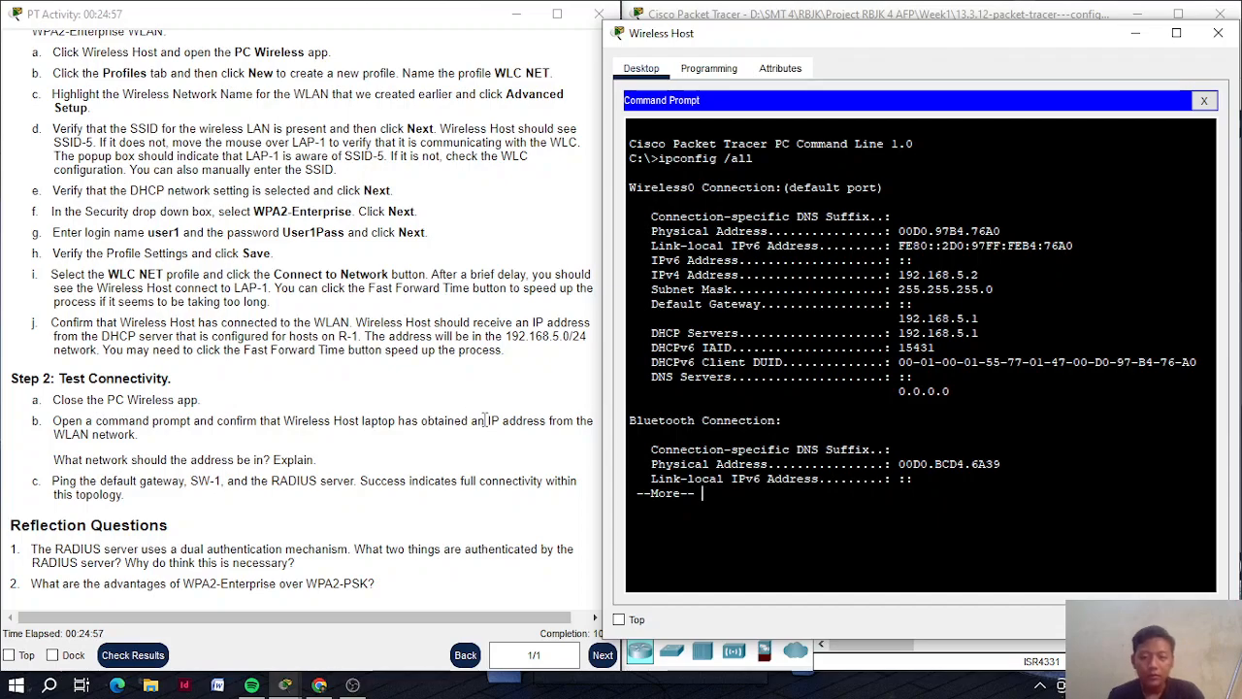
key("q")
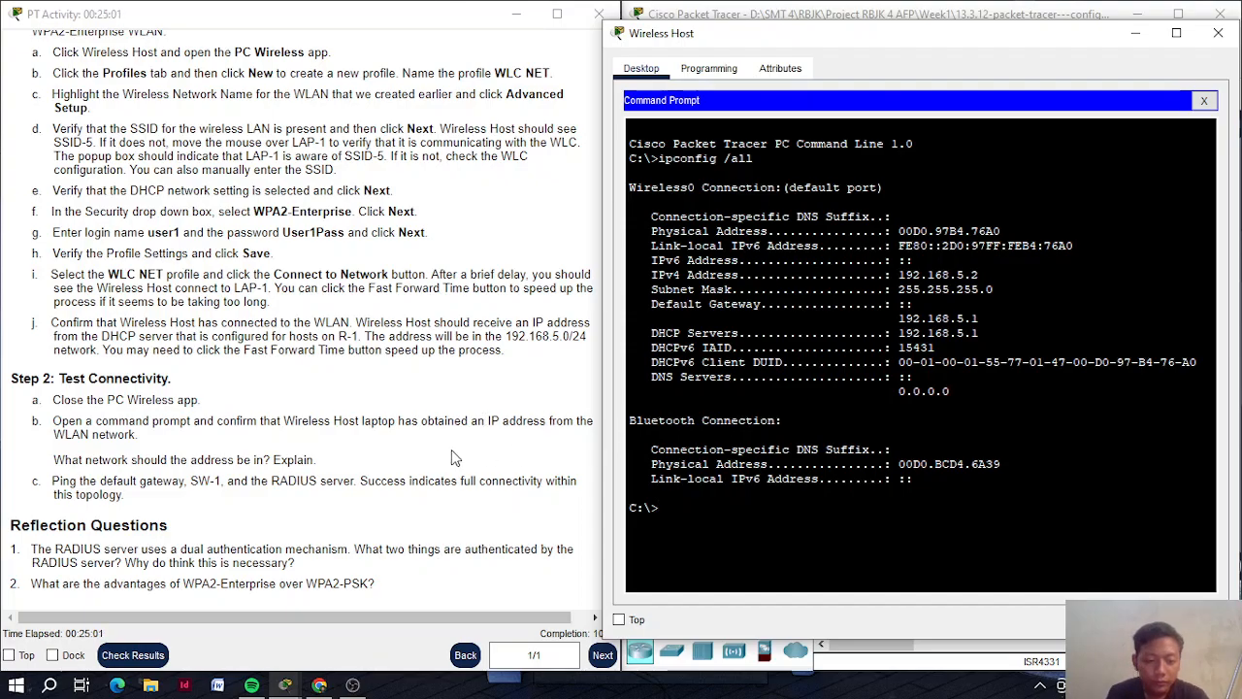
scroll(401, 349, "up", 15)
scroll(401, 351, "up", 15)
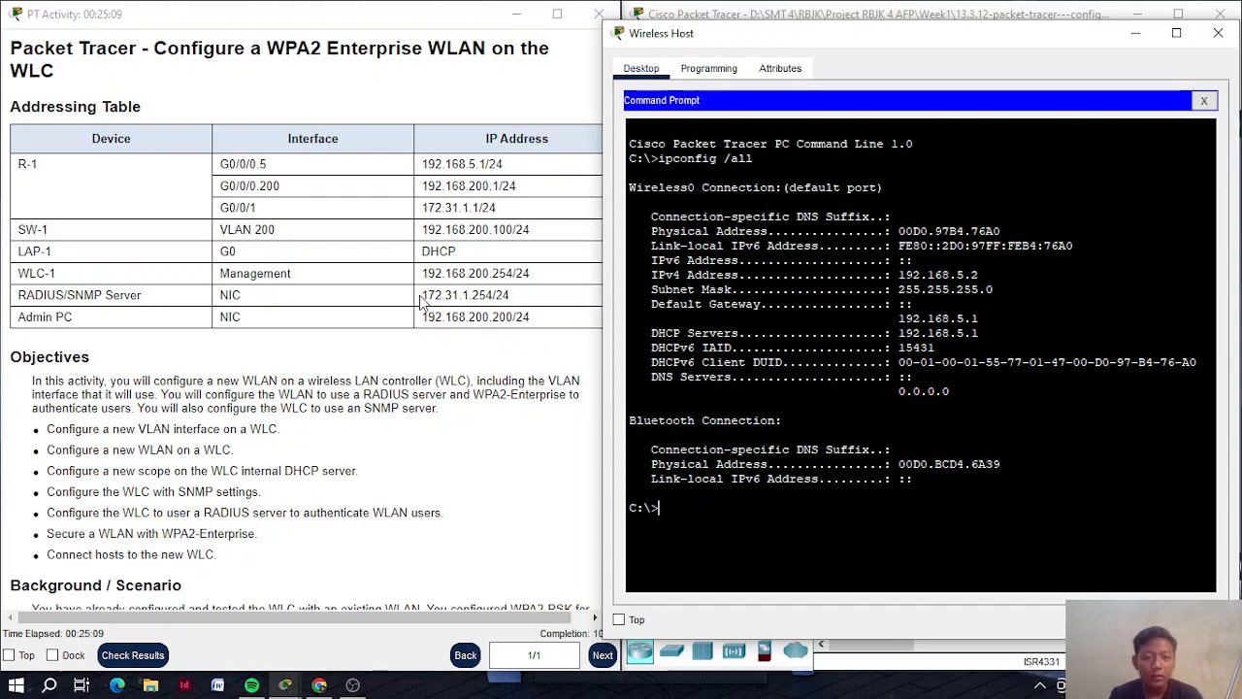
Copy the RADIUS server's IP address 172.31.1.254 from the Addressing Table
left_click_drag(422, 297, 493, 299)
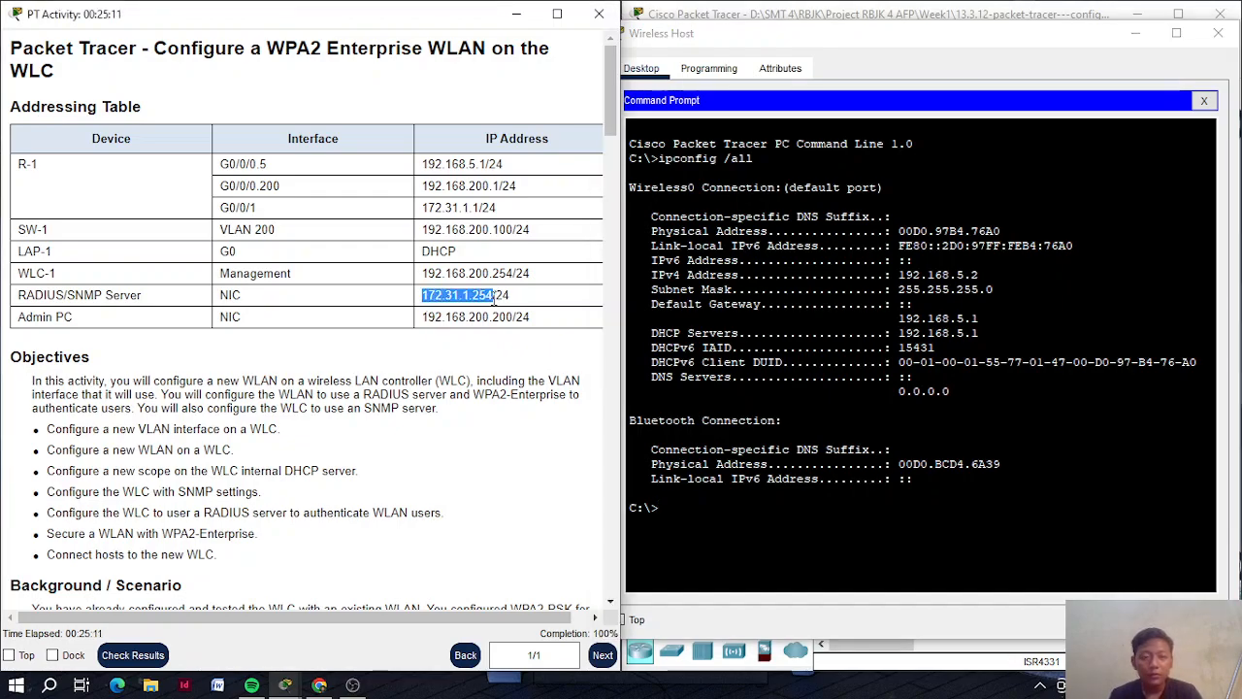
right_click(479, 301)
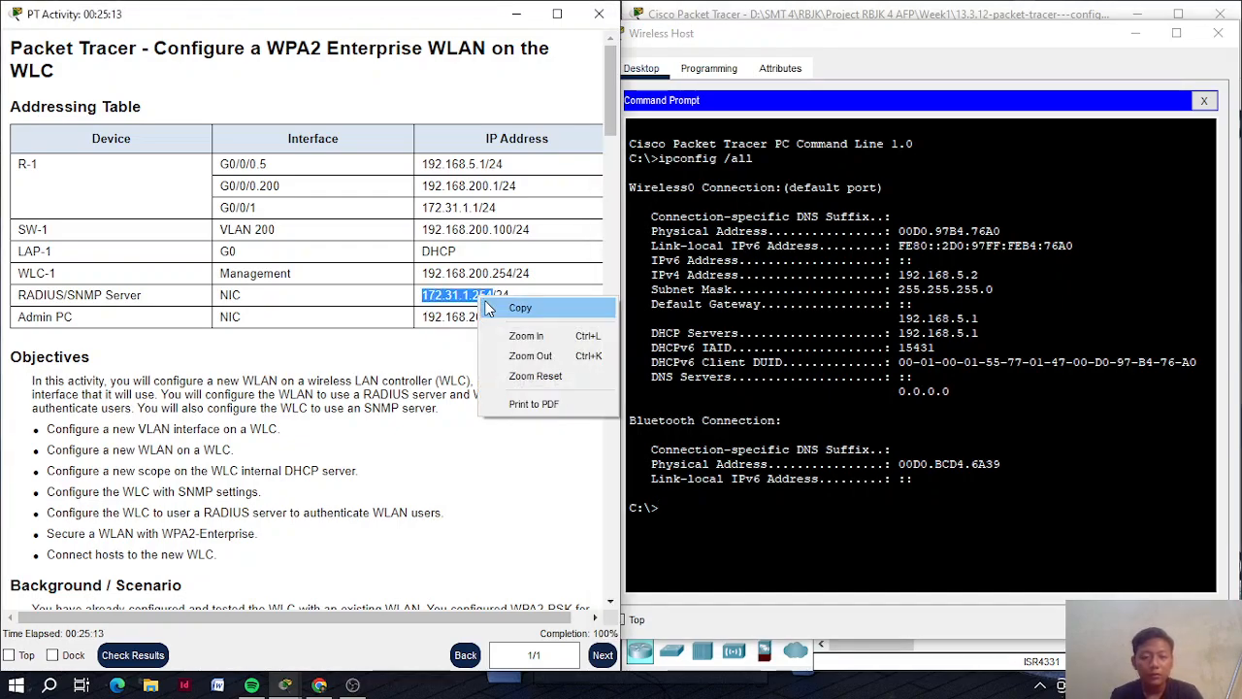
left_click(493, 308)
Ping 172.31.1.254 from the Wireless Host, receiving 4 of 4 replies with 0% loss
left_click(707, 524)
type("ping")
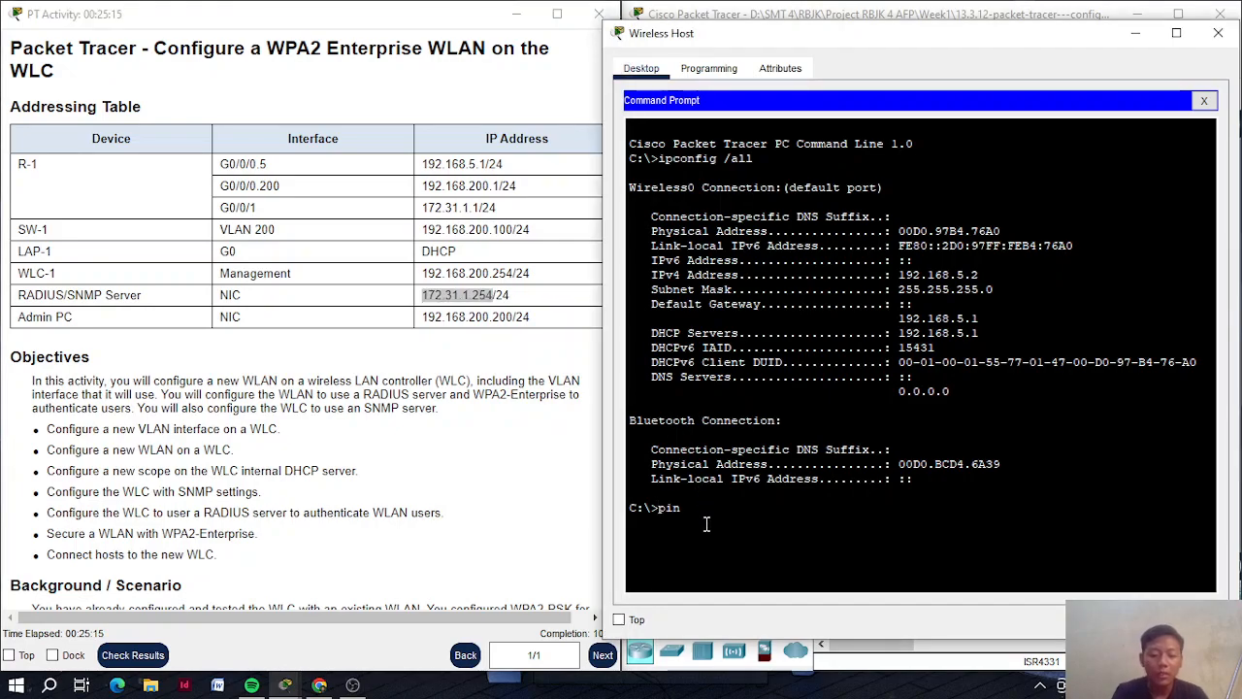
right_click(707, 529)
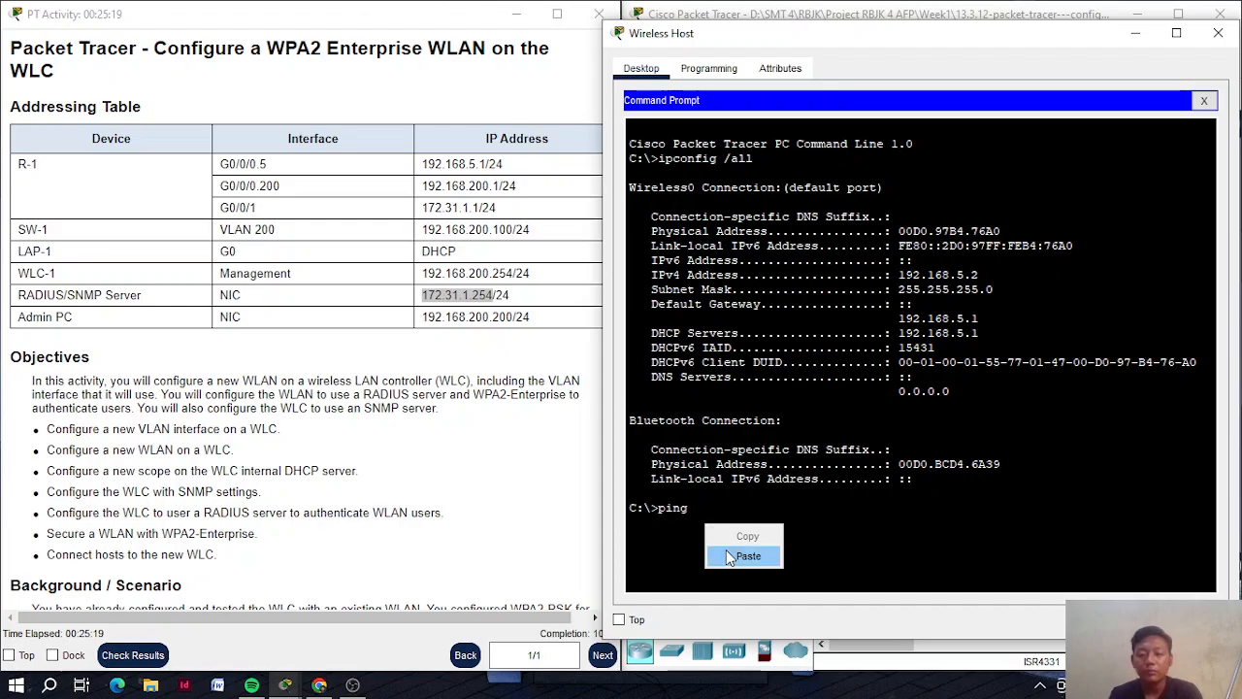
left_click(748, 555)
key("Return")
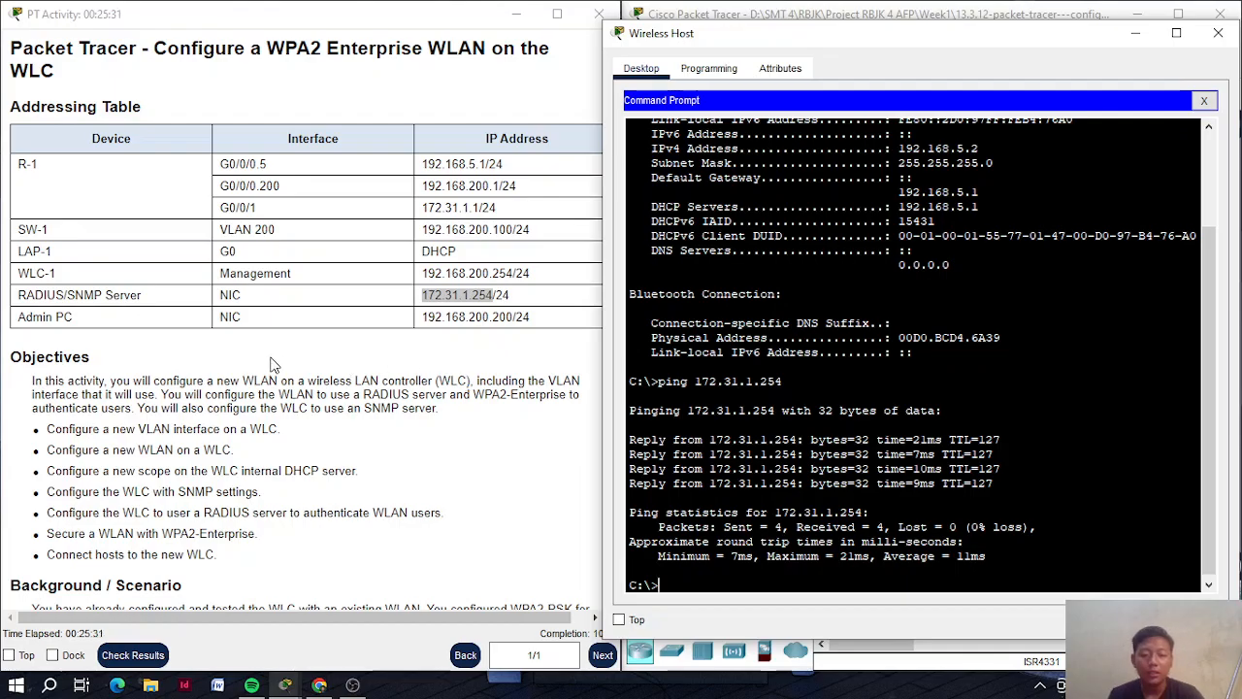
scroll(273, 364, "down", 20)
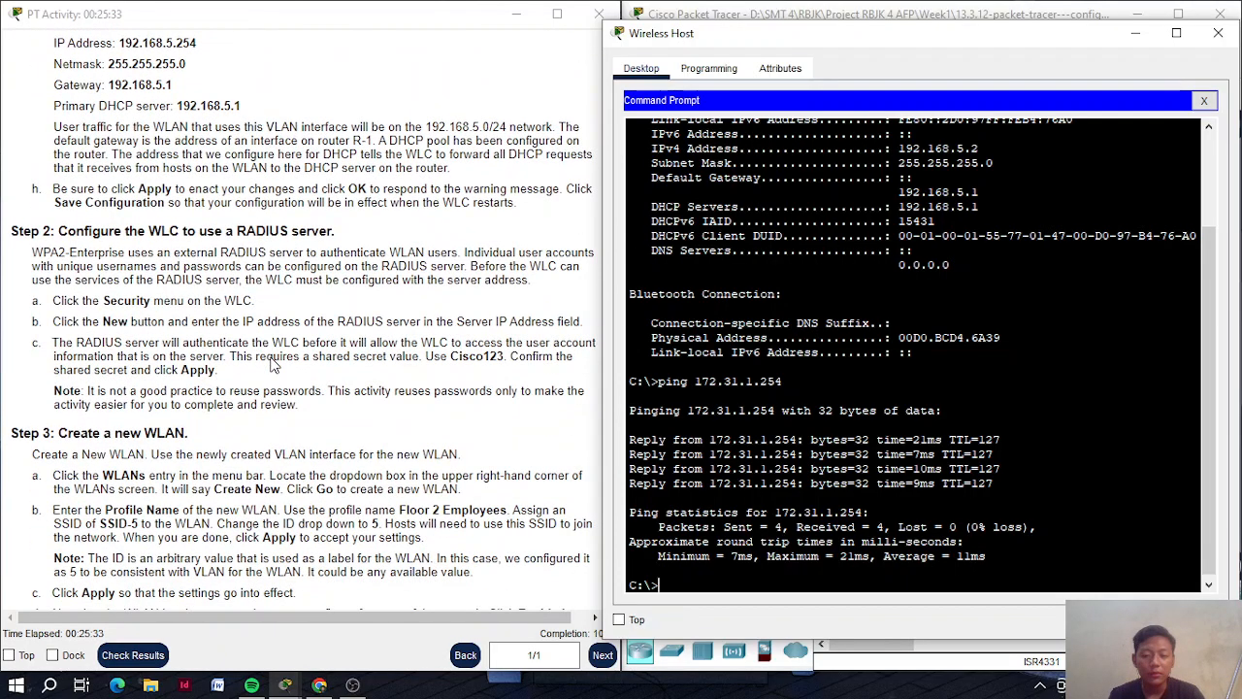
scroll(272, 364, "down", 10)
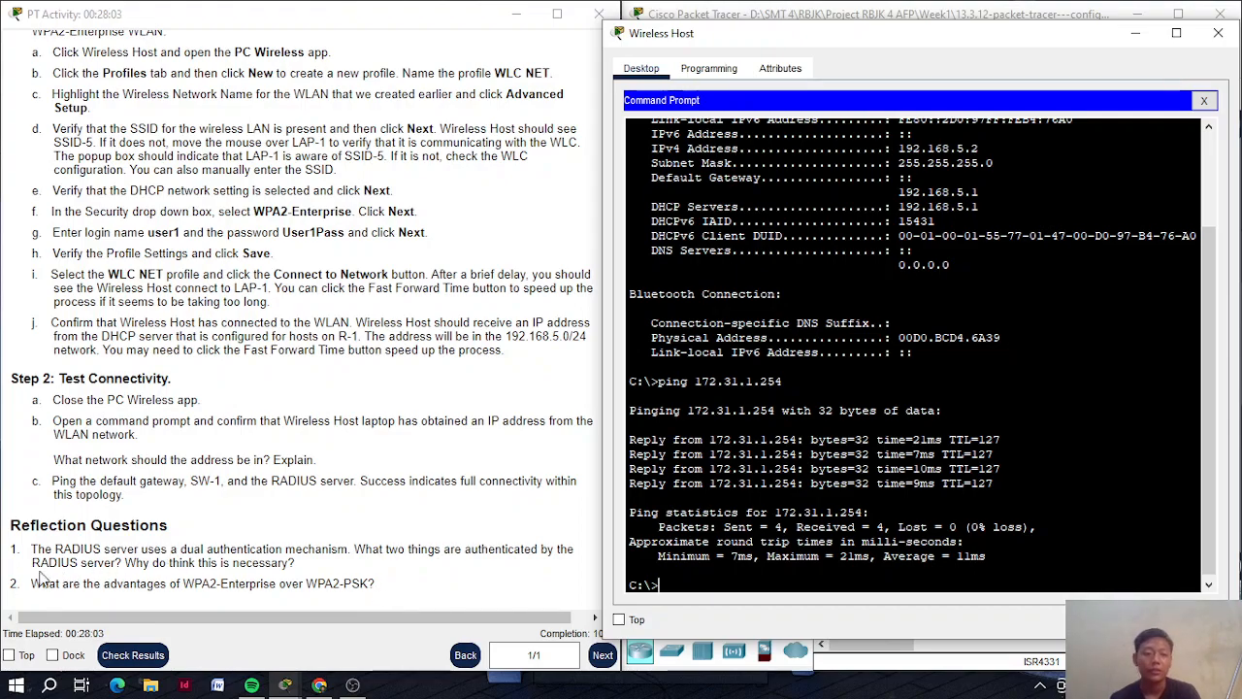
Close the Wireless Host and review the activity results' Assessment Items, scored 29/29
scroll(136, 475, "up", 15)
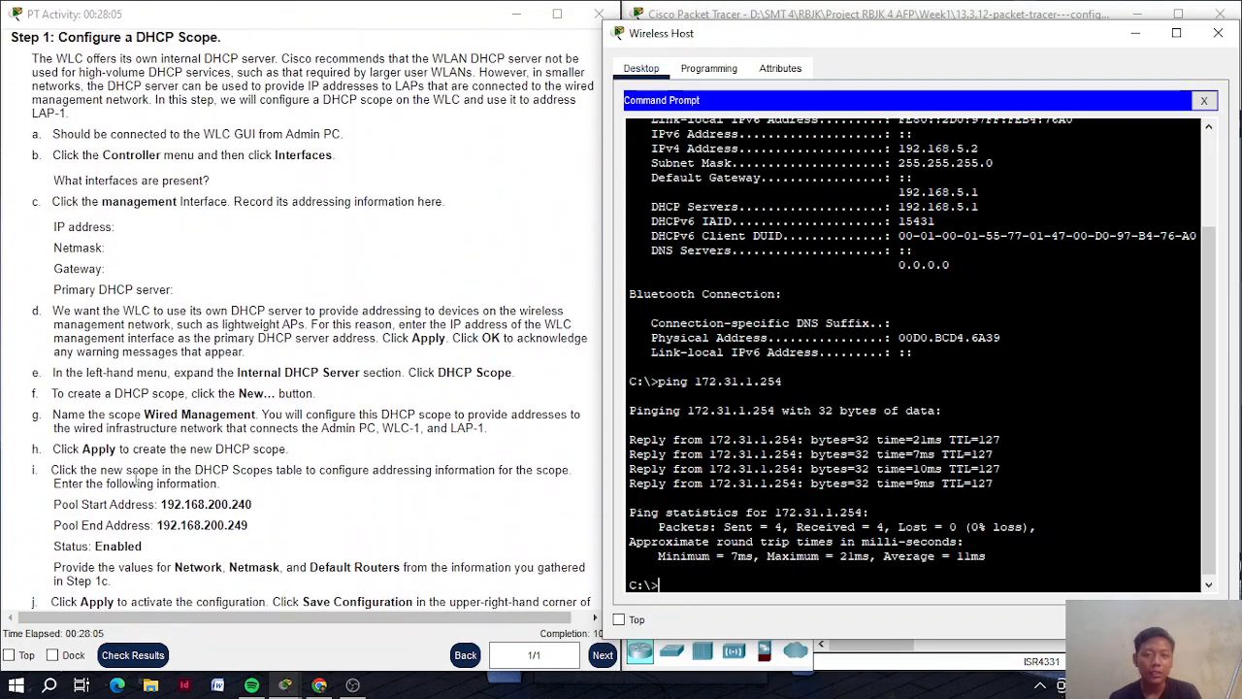
scroll(136, 477, "up", 1)
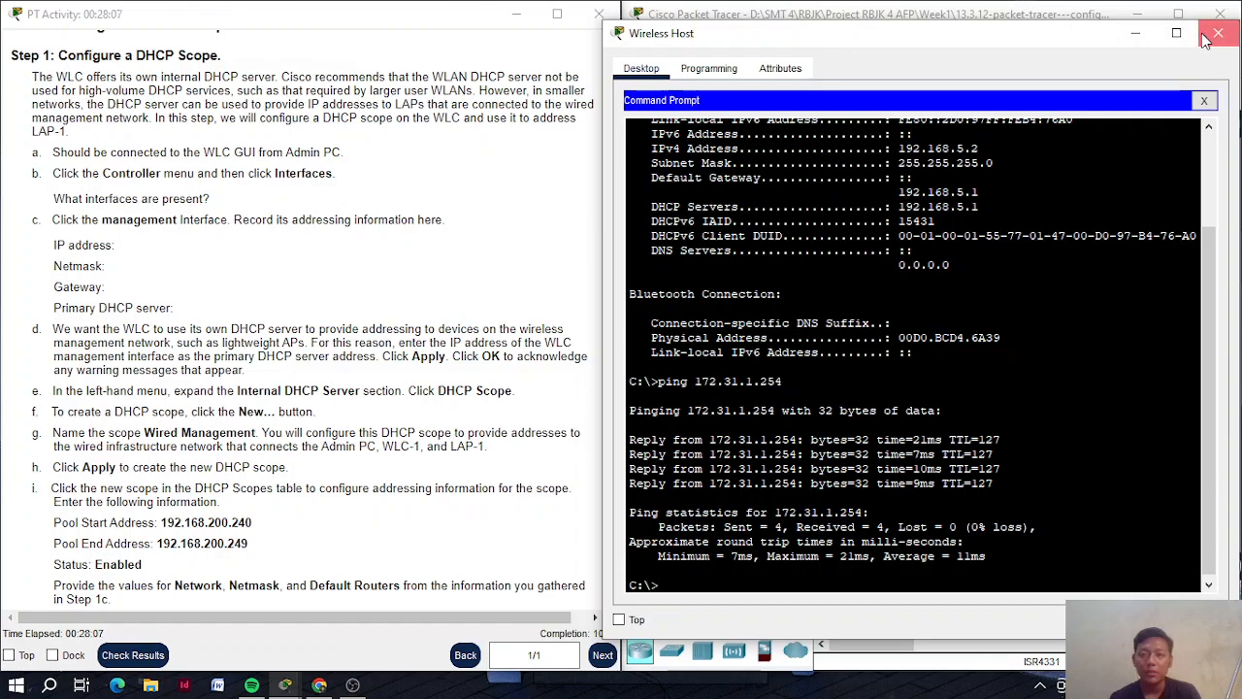
left_click(1217, 34)
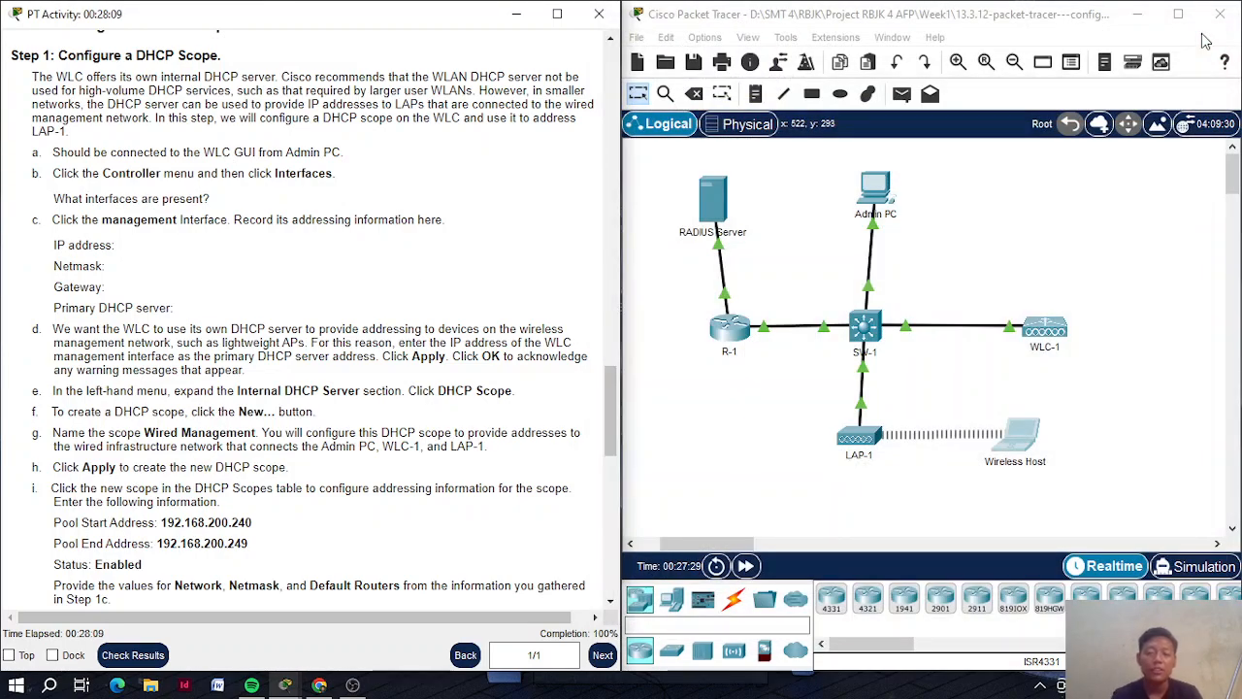
left_click(133, 656)
left_click(781, 135)
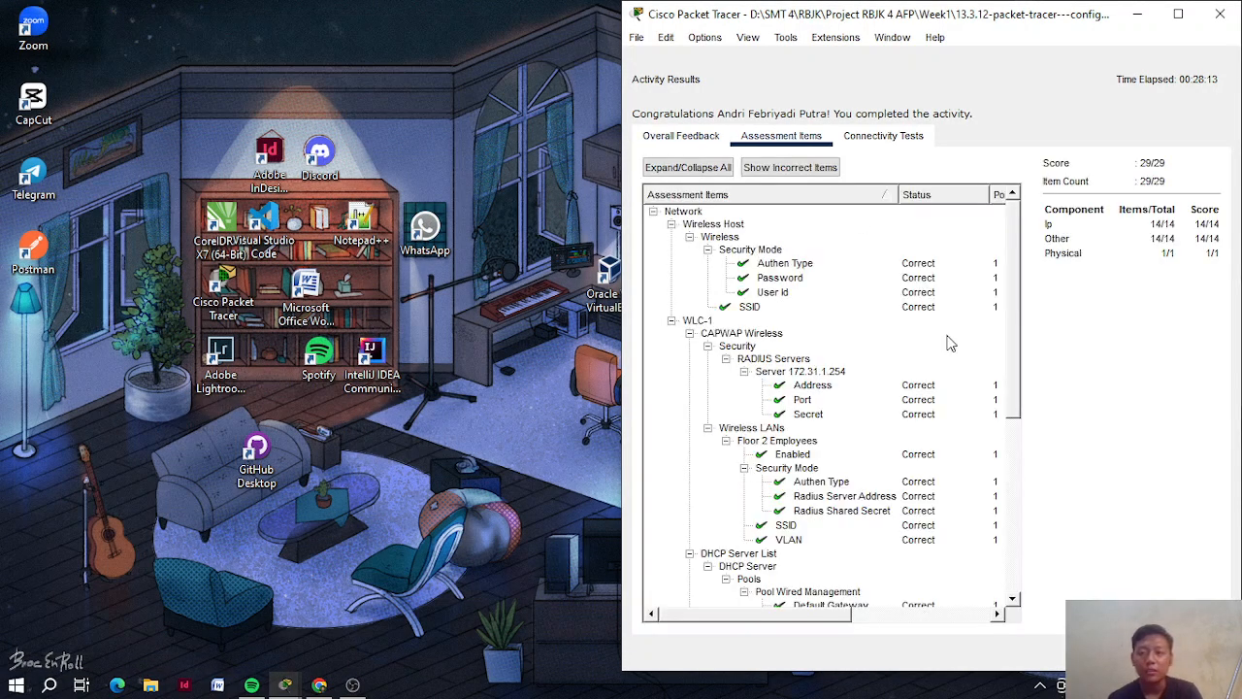
scroll(950, 343, "down", 7)
scroll(950, 343, "up", 7)
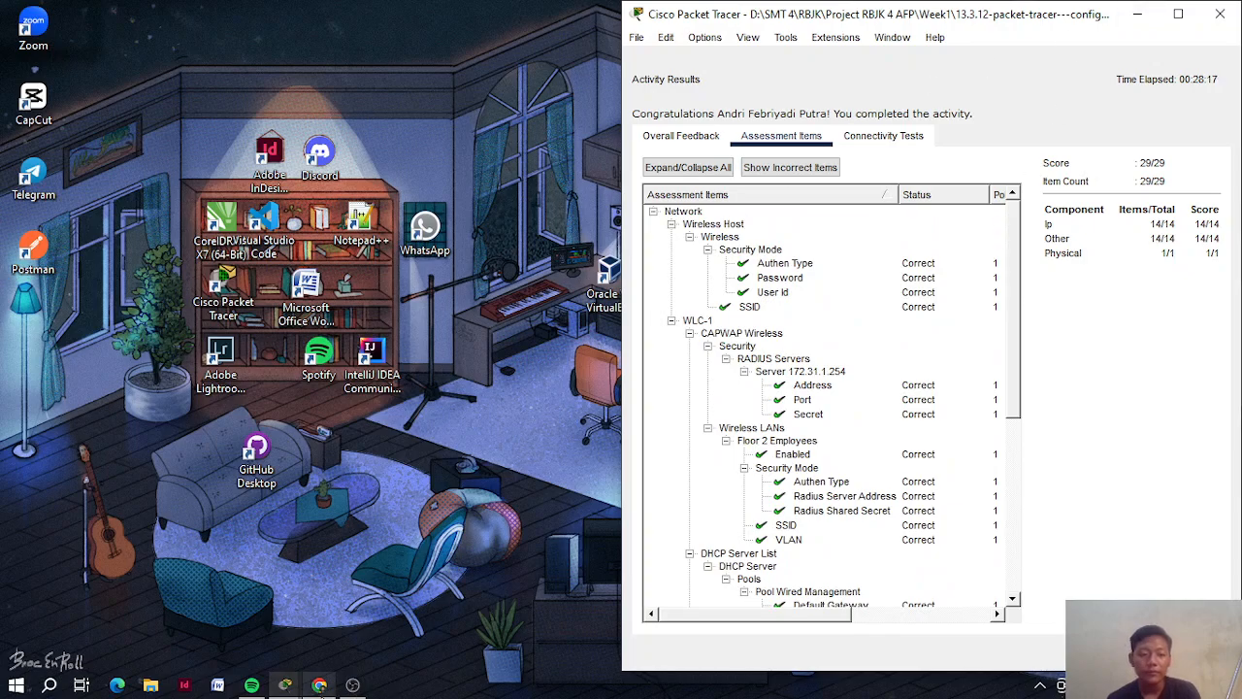
Bring the activity results back to the front and view the Overall Feedback message
mouse_move(291, 687)
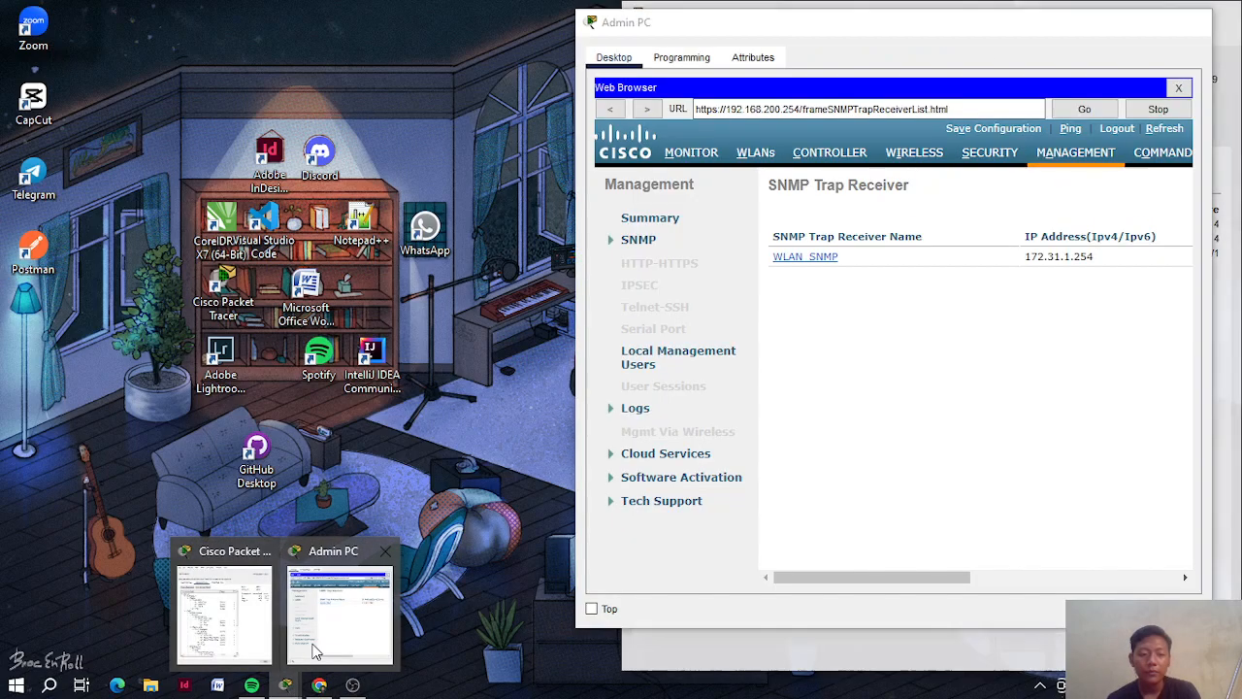
left_click(312, 645)
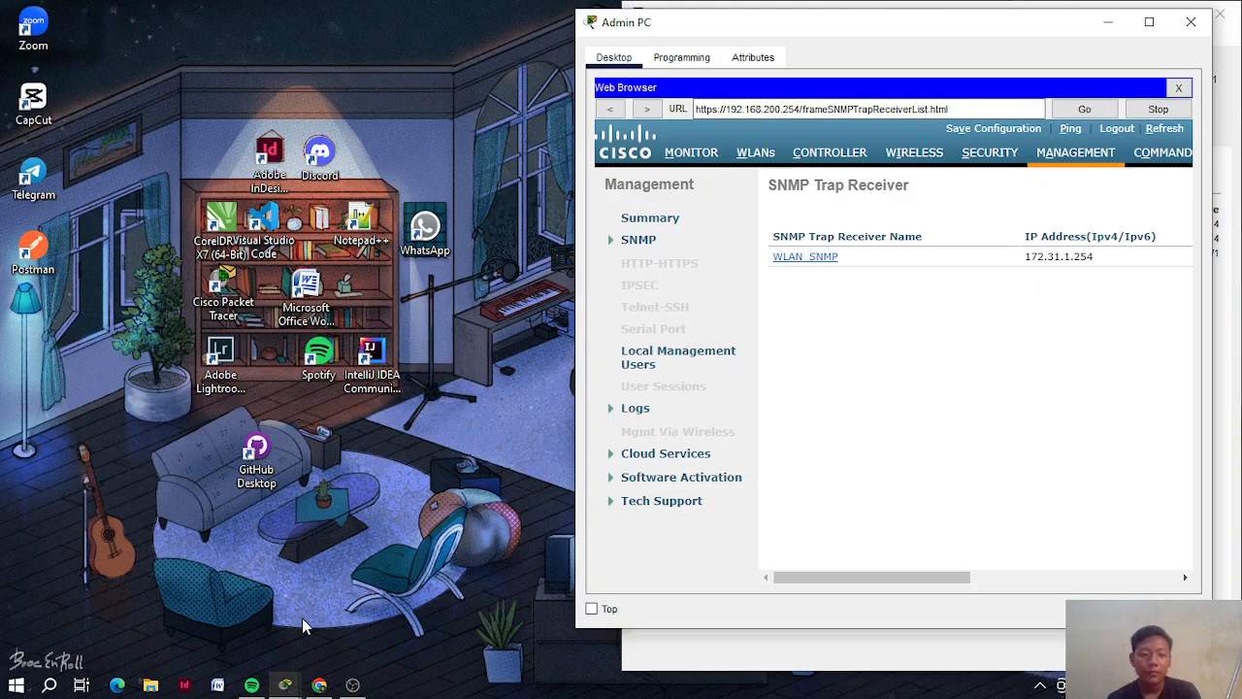
mouse_move(286, 685)
mouse_move(260, 641)
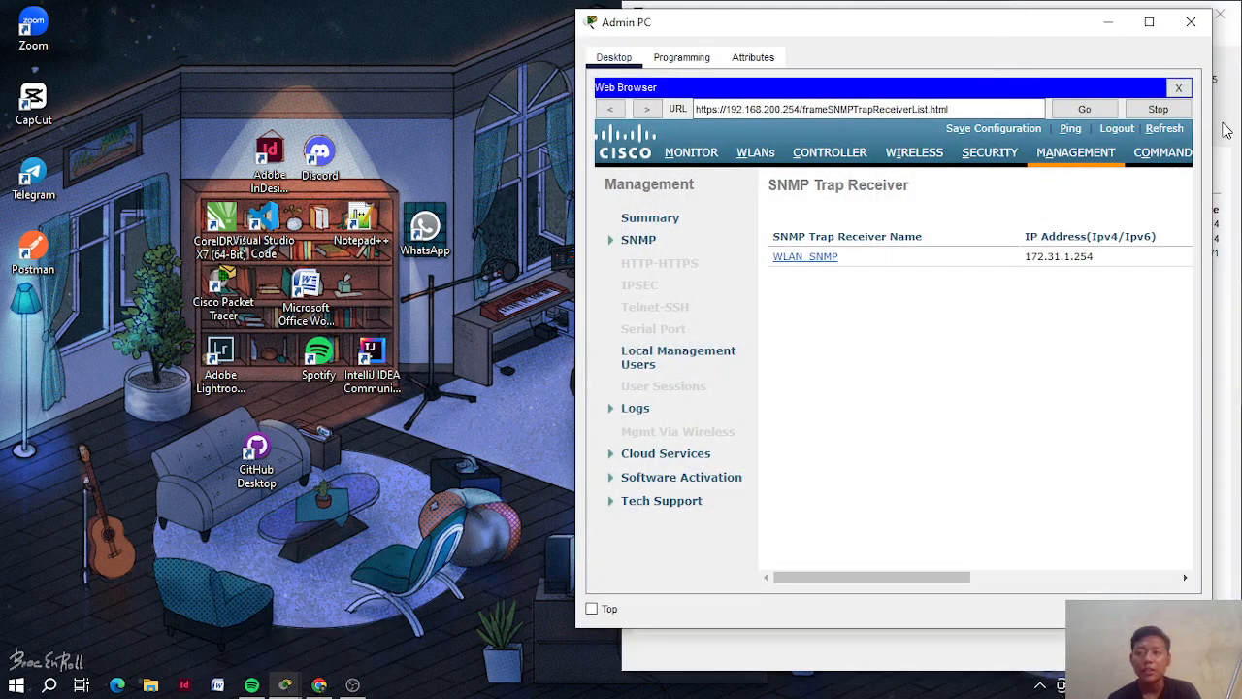
left_click(1225, 130)
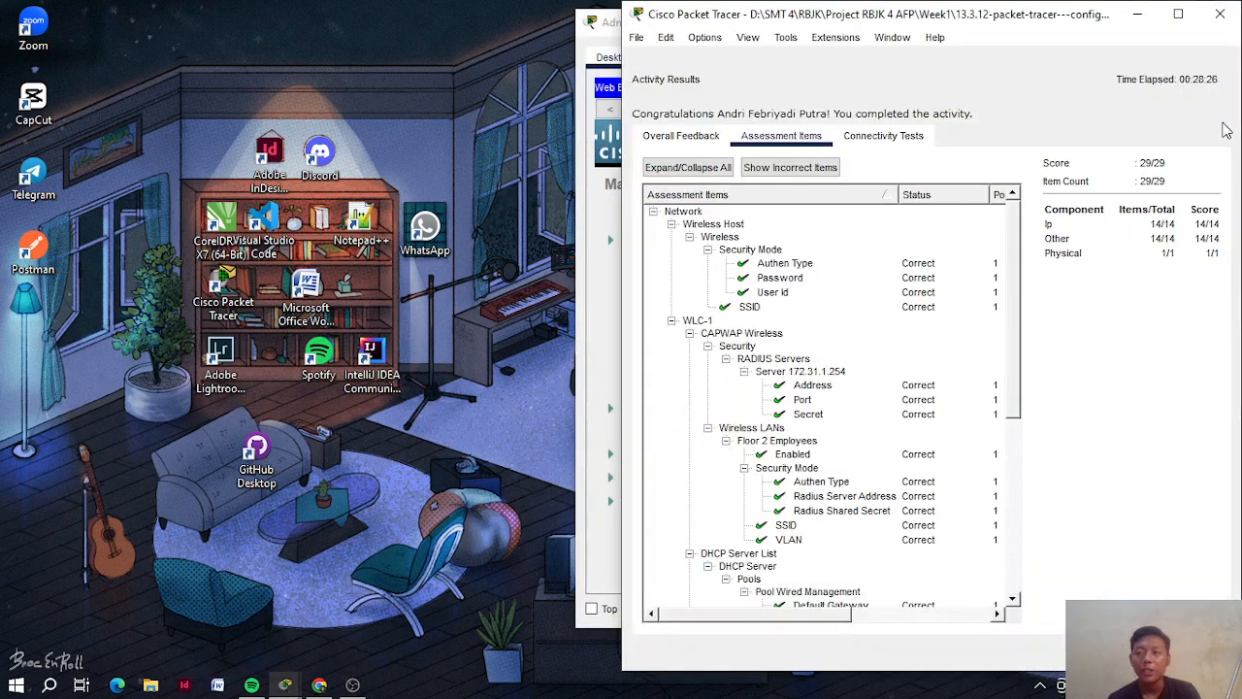
left_click(700, 147)
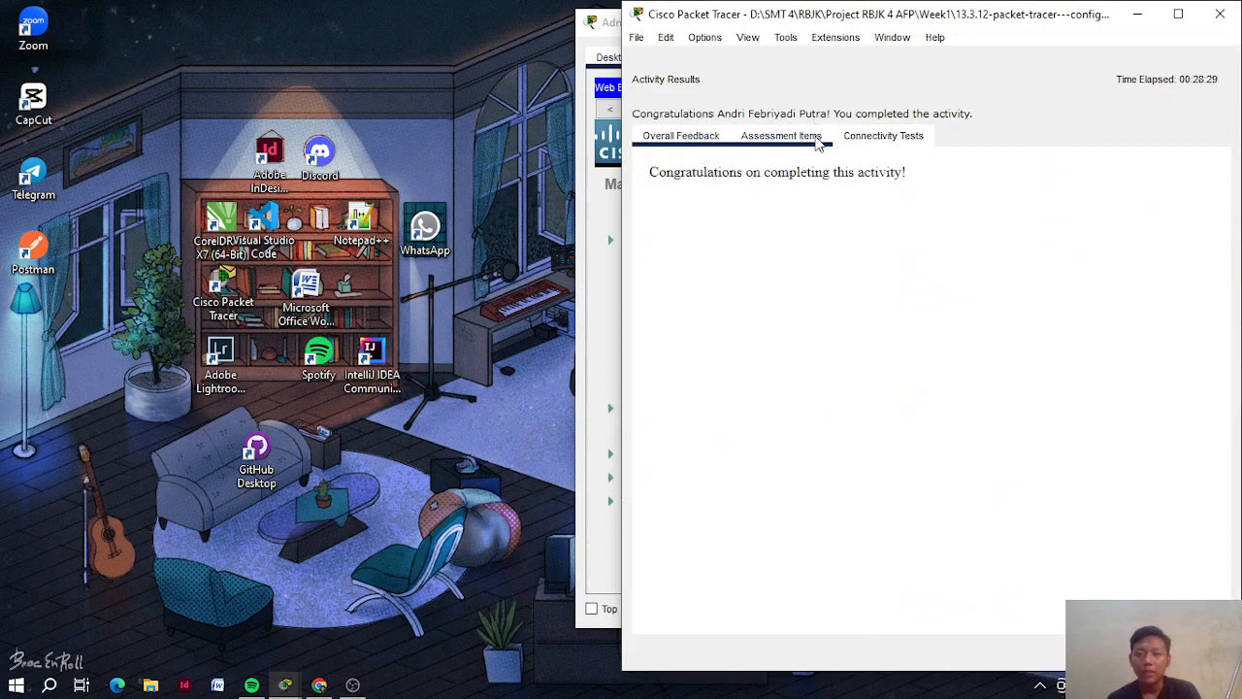
Close the activity results window and switch to OBS Studio
left_click_drag(733, 19, 325, 46)
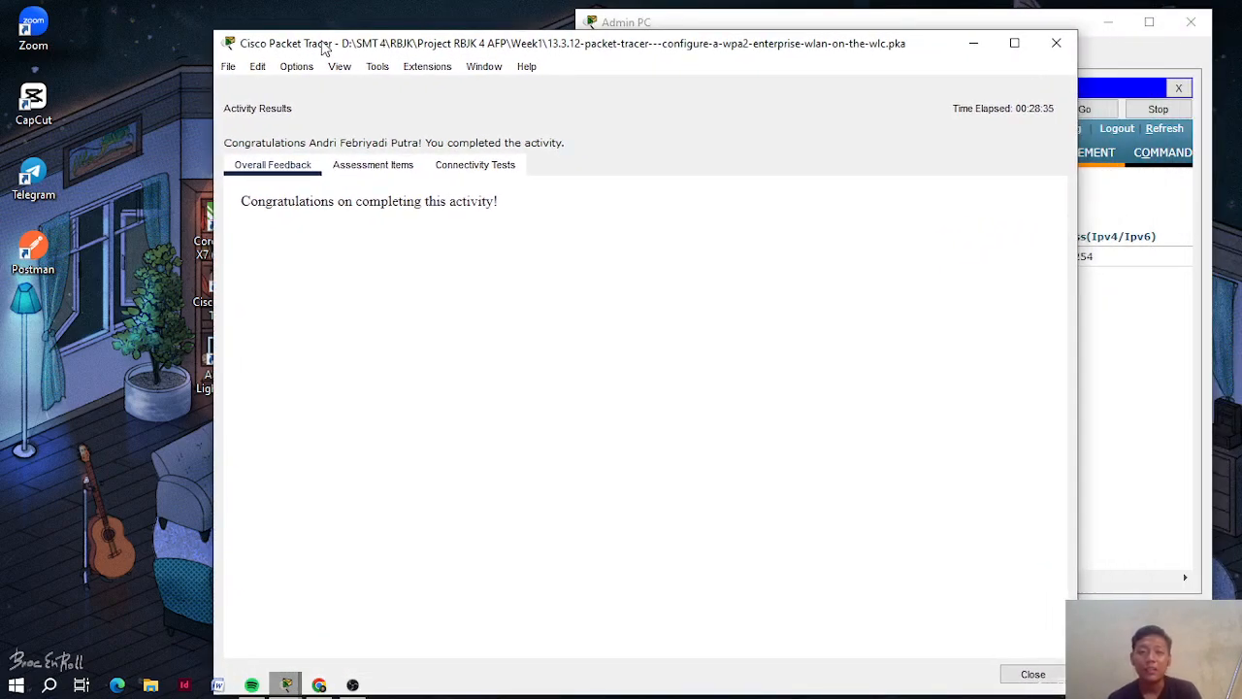
left_click_drag(325, 48, 231, 50)
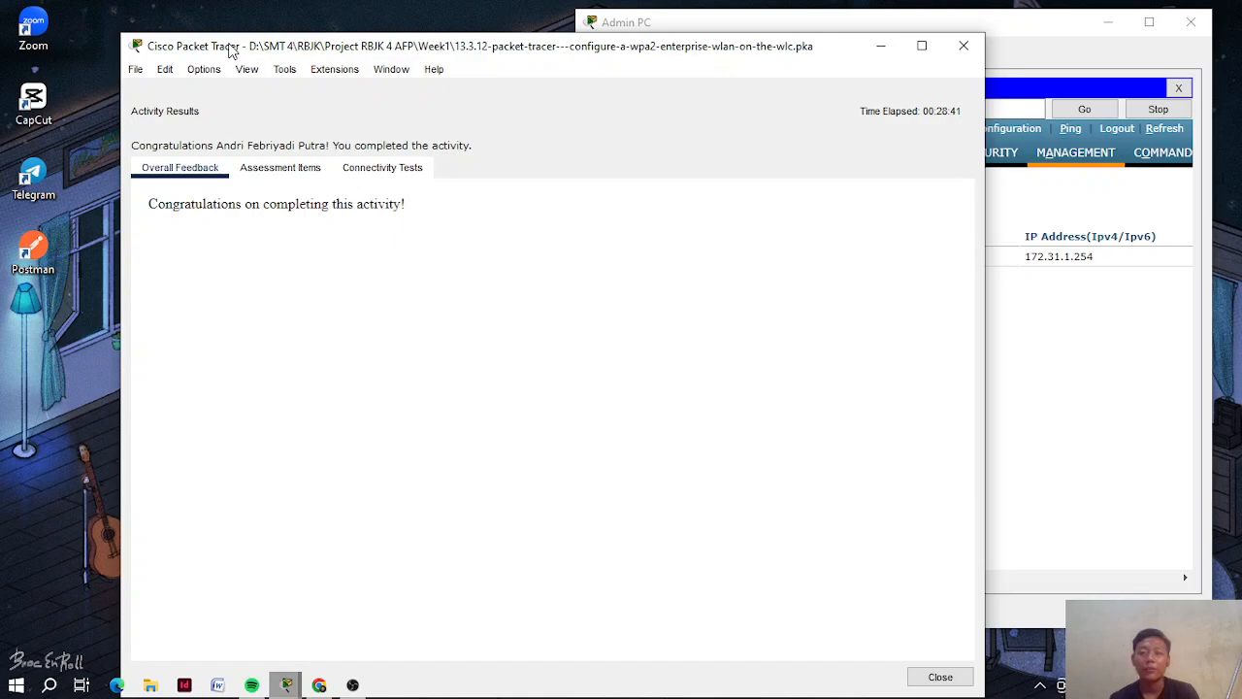
left_click(950, 54)
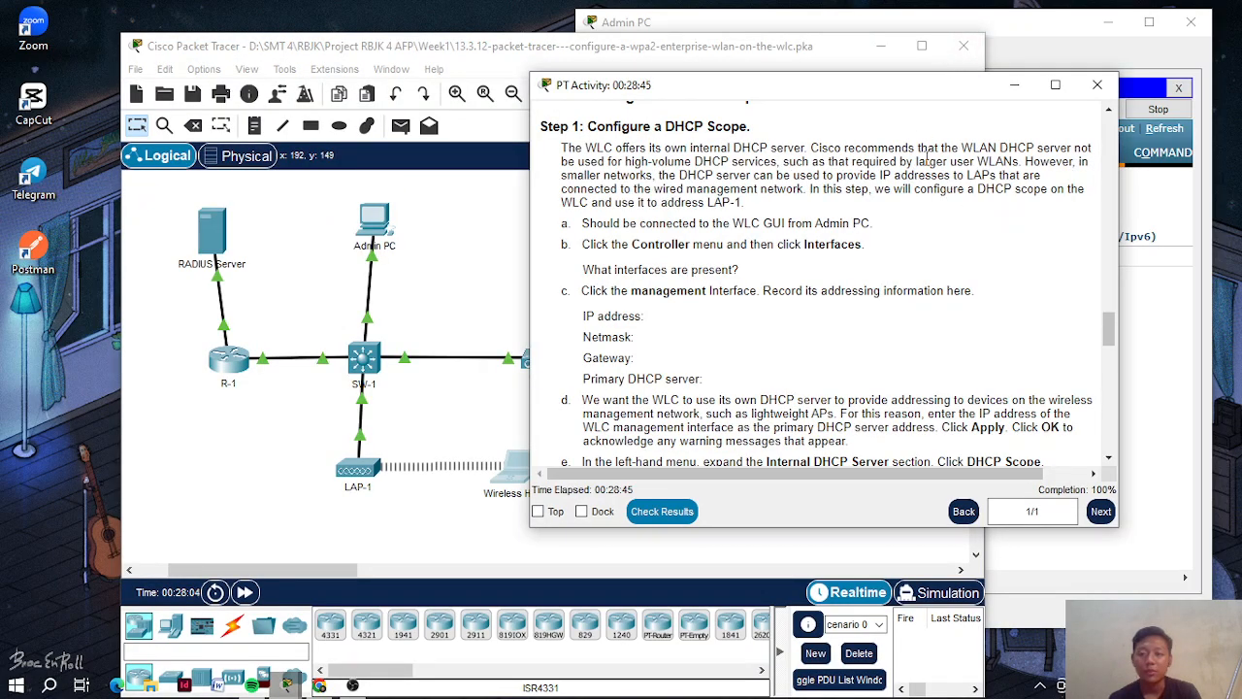
left_click(609, 66)
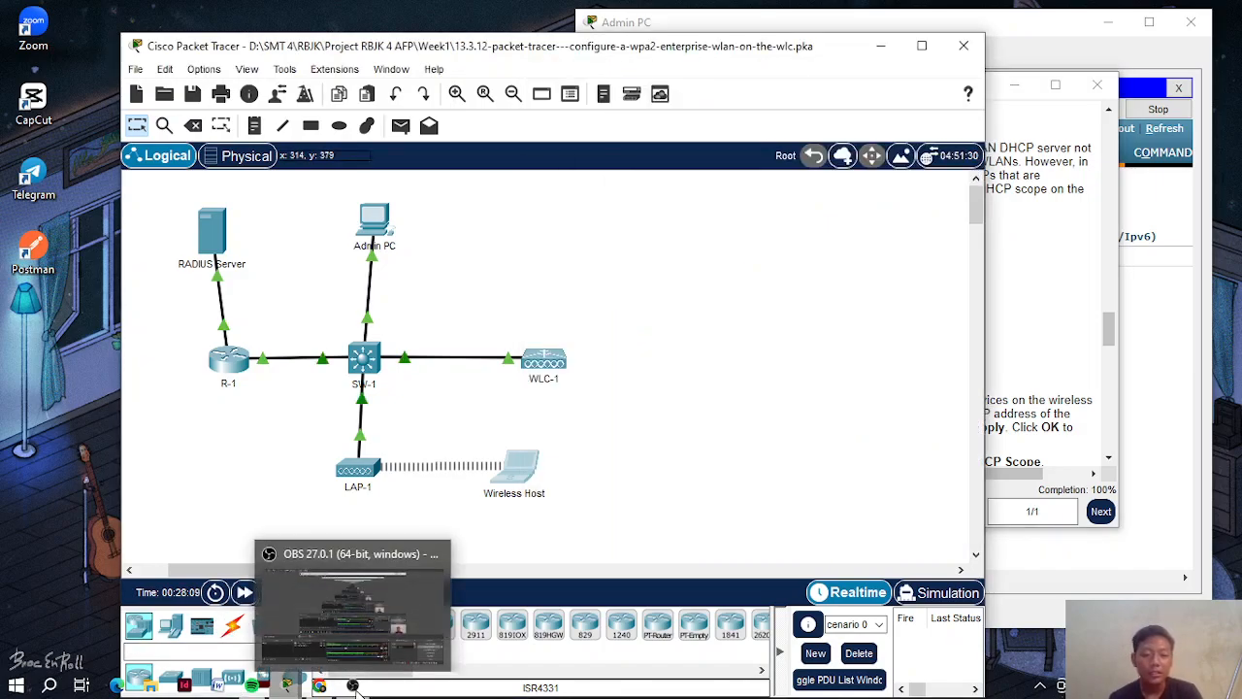
left_click(354, 686)
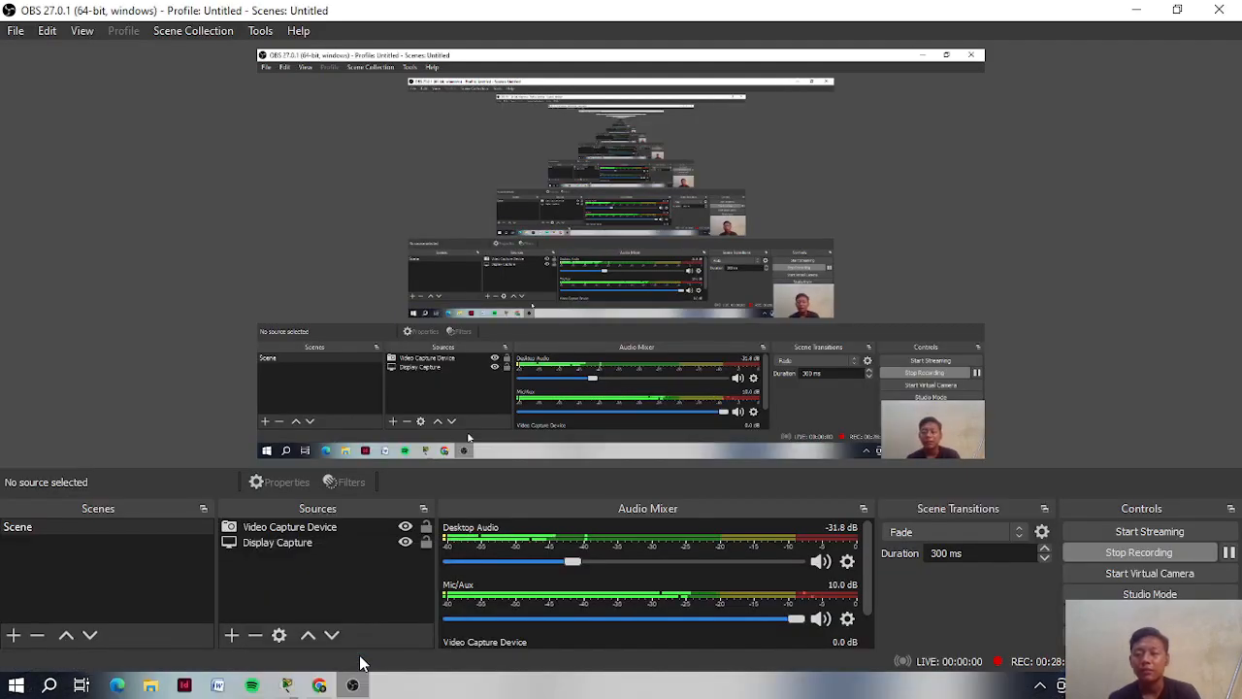